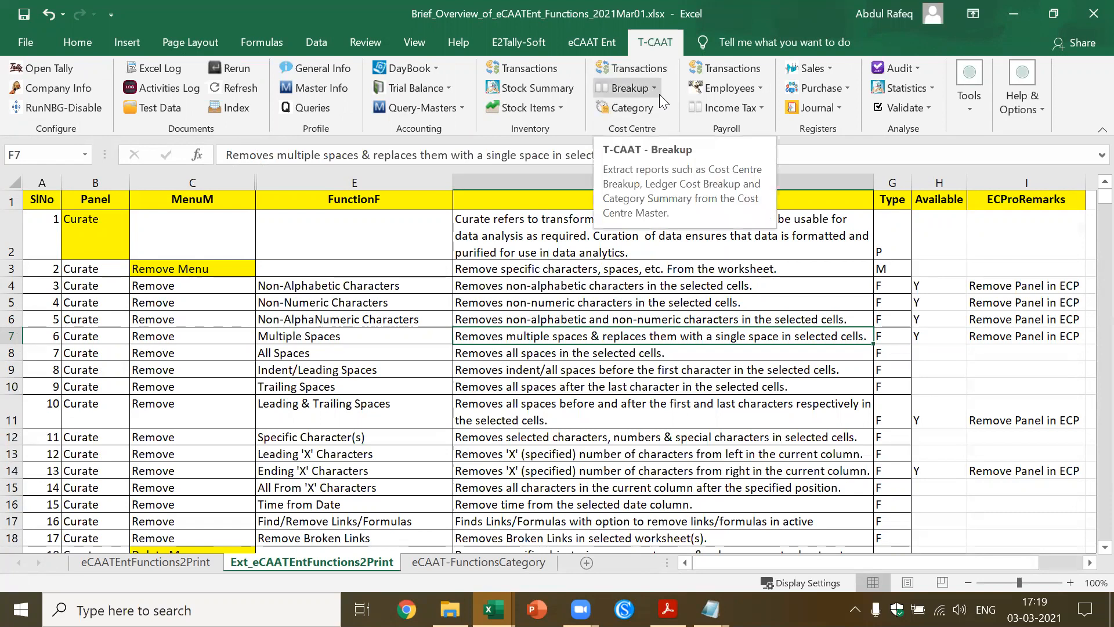
click(524, 44)
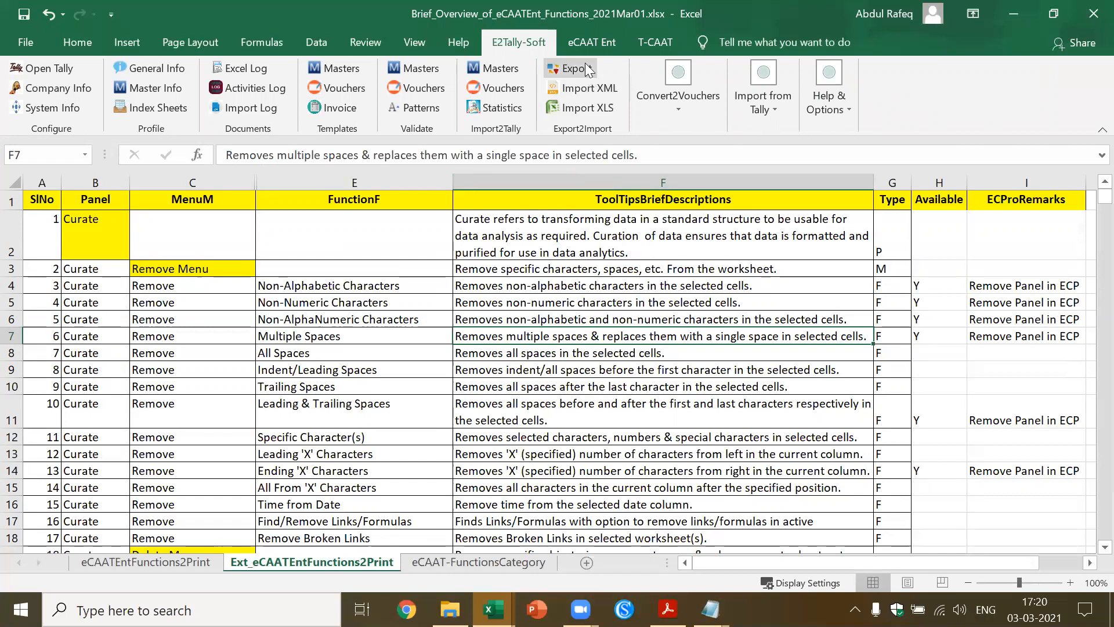
click(590, 41)
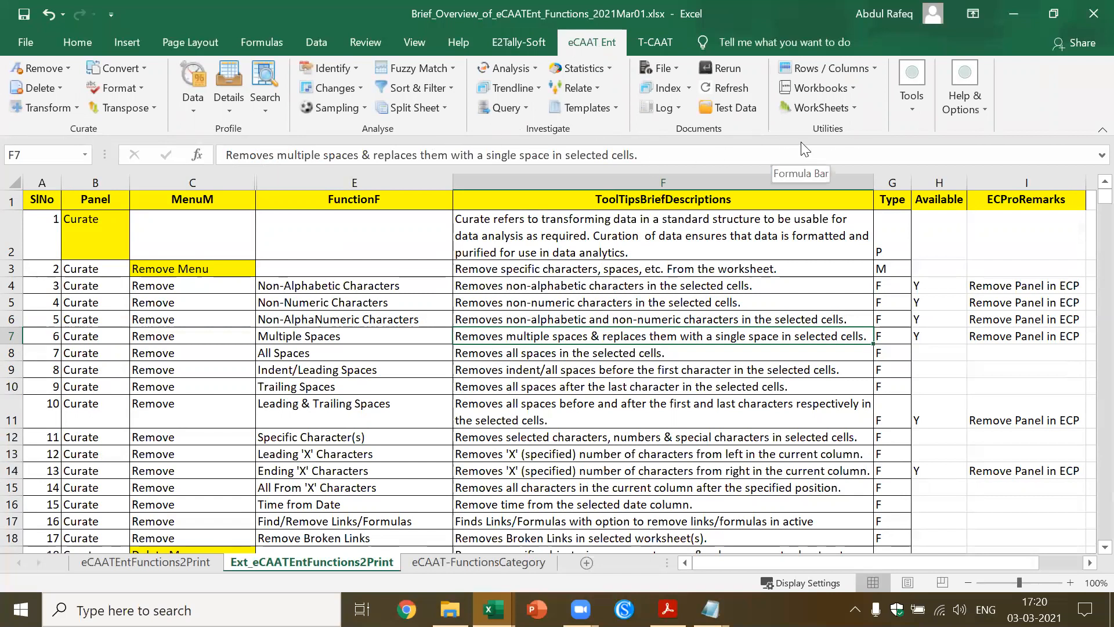
Turn on filtering for the header row of the Ext_eCAATEntFunctions2Print sheet
click(219, 196)
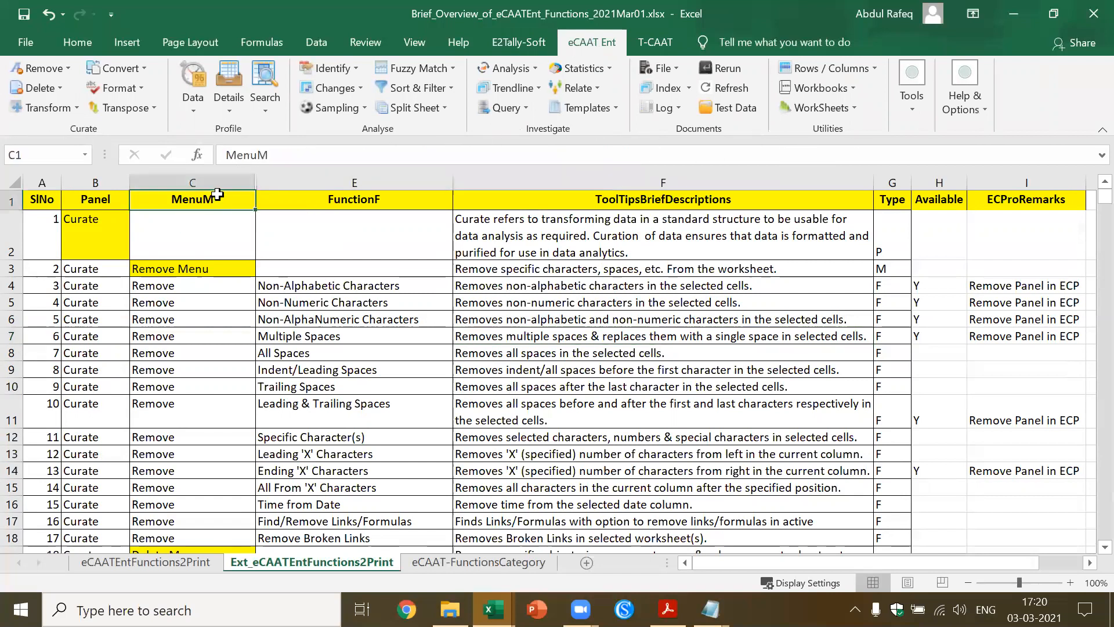
click(315, 44)
click(431, 85)
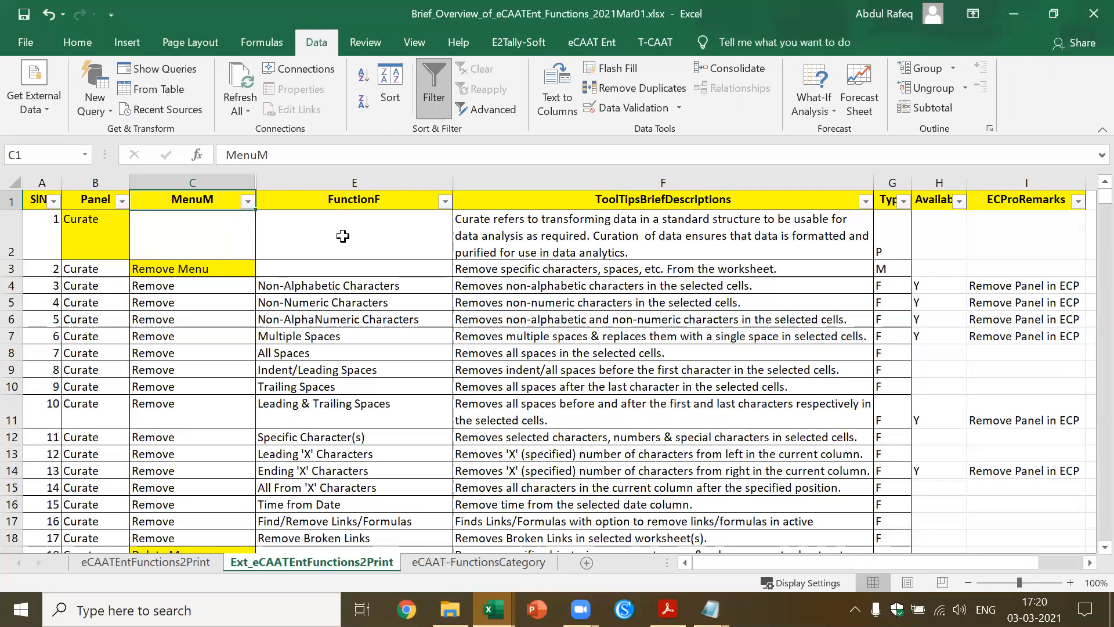
Filter the Type column to show only the P rows
click(903, 202)
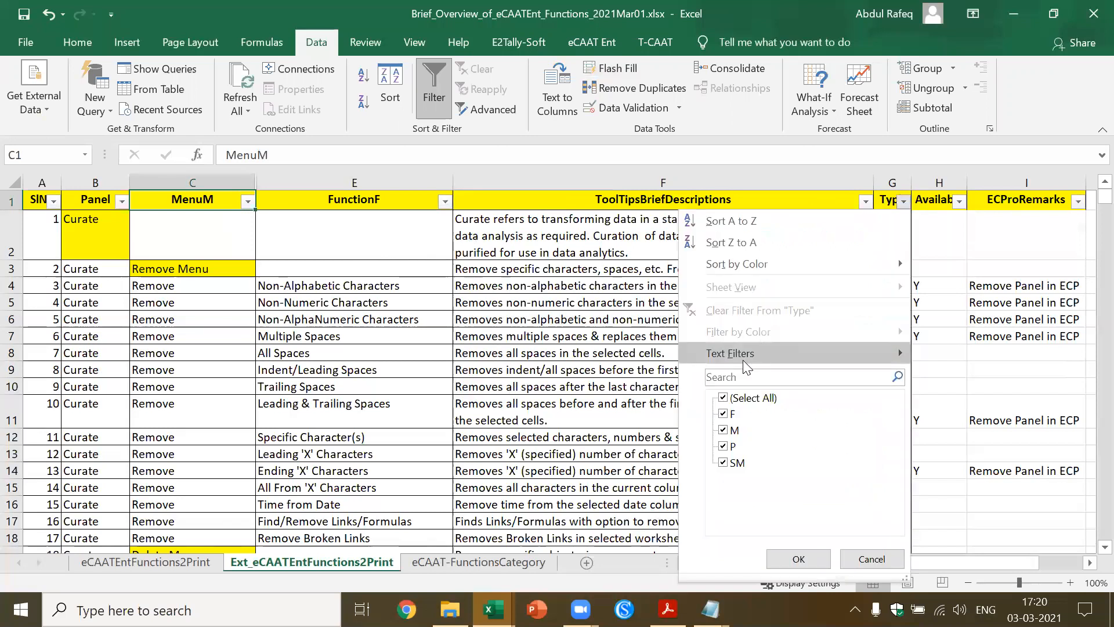
click(730, 397)
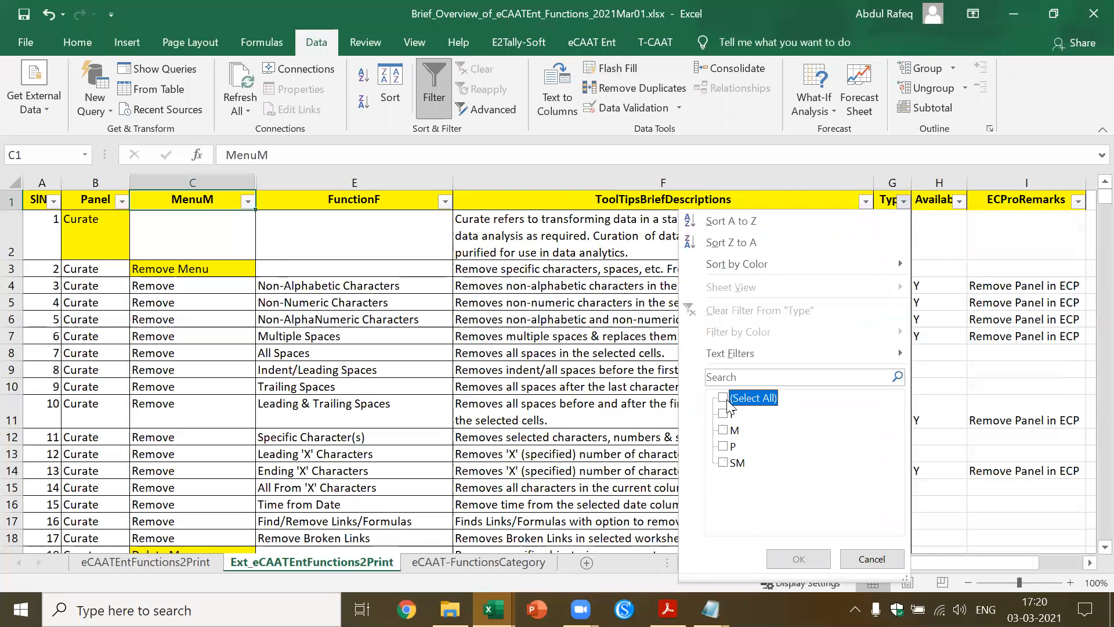
click(724, 447)
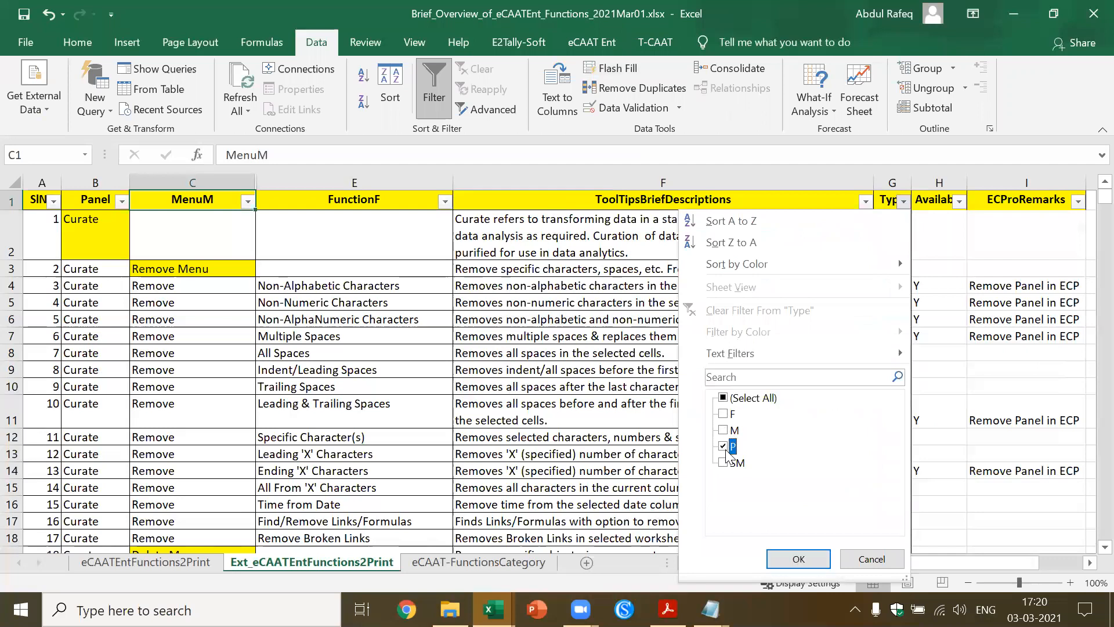
click(787, 559)
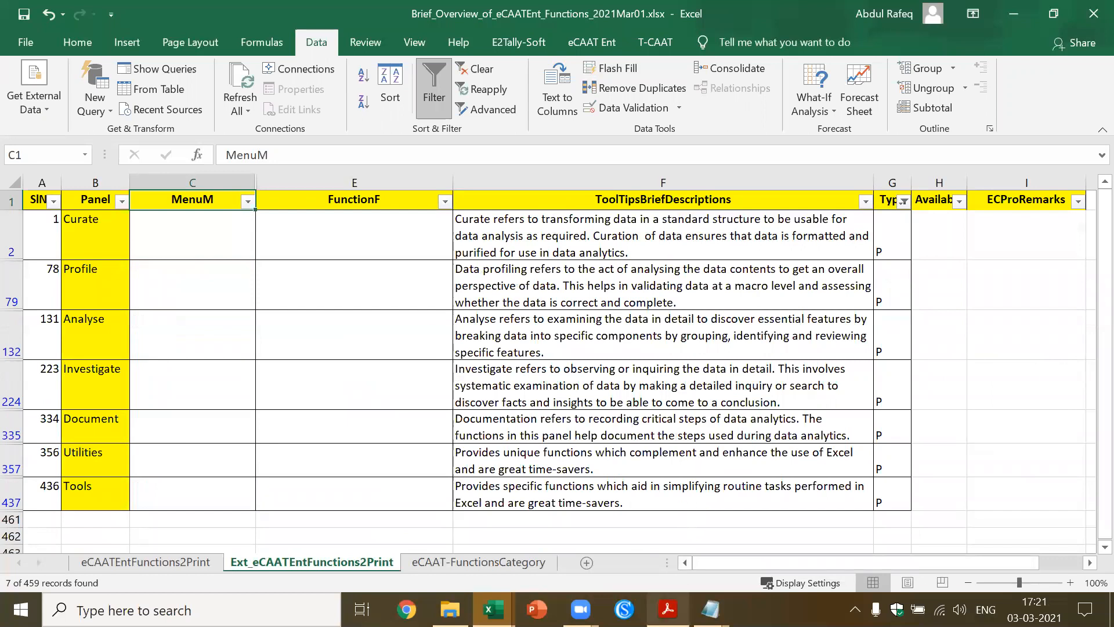
Switch to Brief_Overview_of_eCAATEnt_Functions_2021Mar01.pdf in Adobe Acrobat Reader and set its zoom to 100%
click(669, 608)
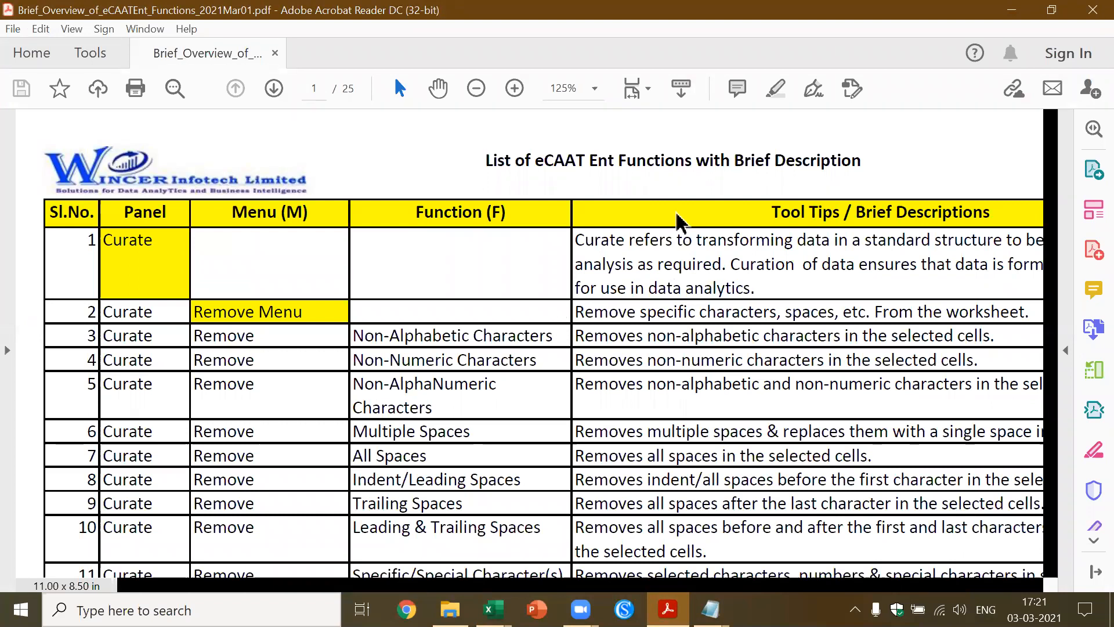
click(596, 89)
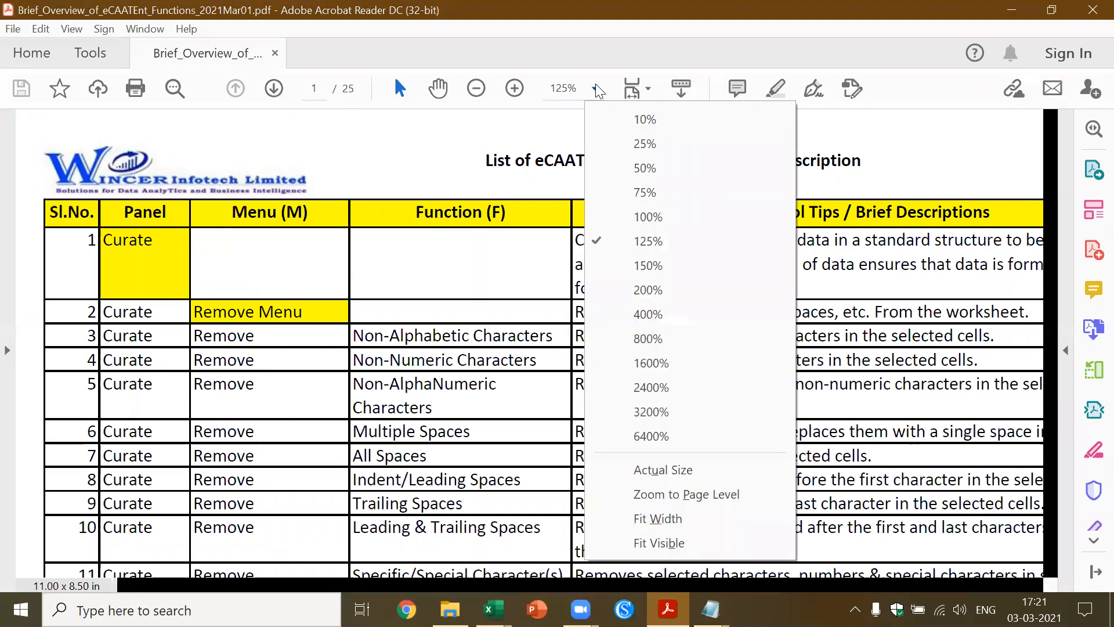
click(612, 215)
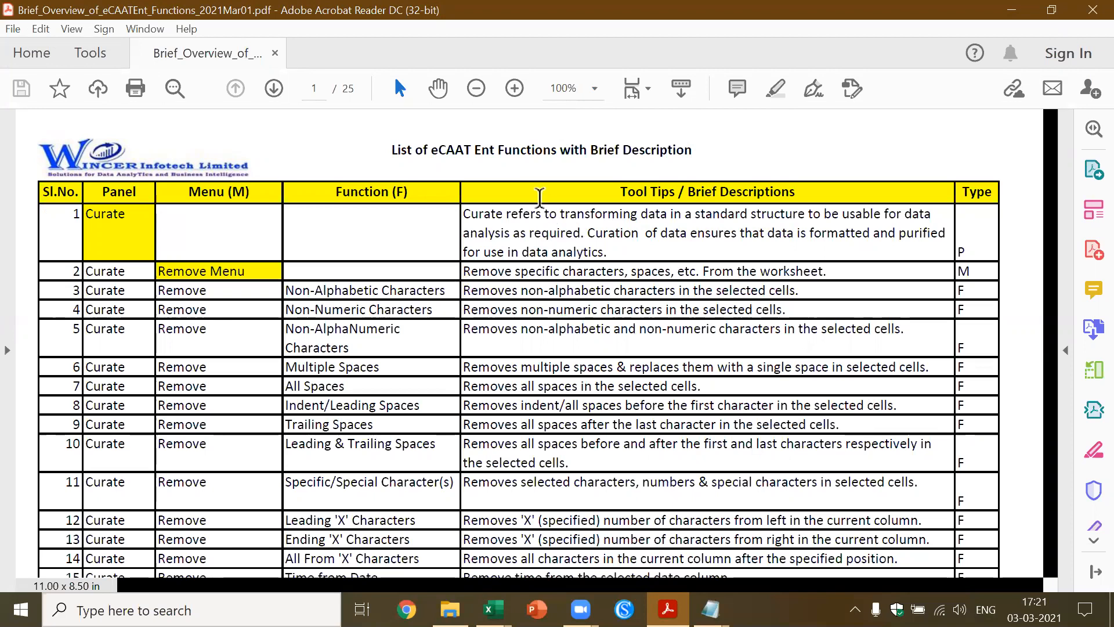
Examine the eCAAT Ent function descriptions on pages 1 to 6 of the PDF
scroll(540, 198, down, 5)
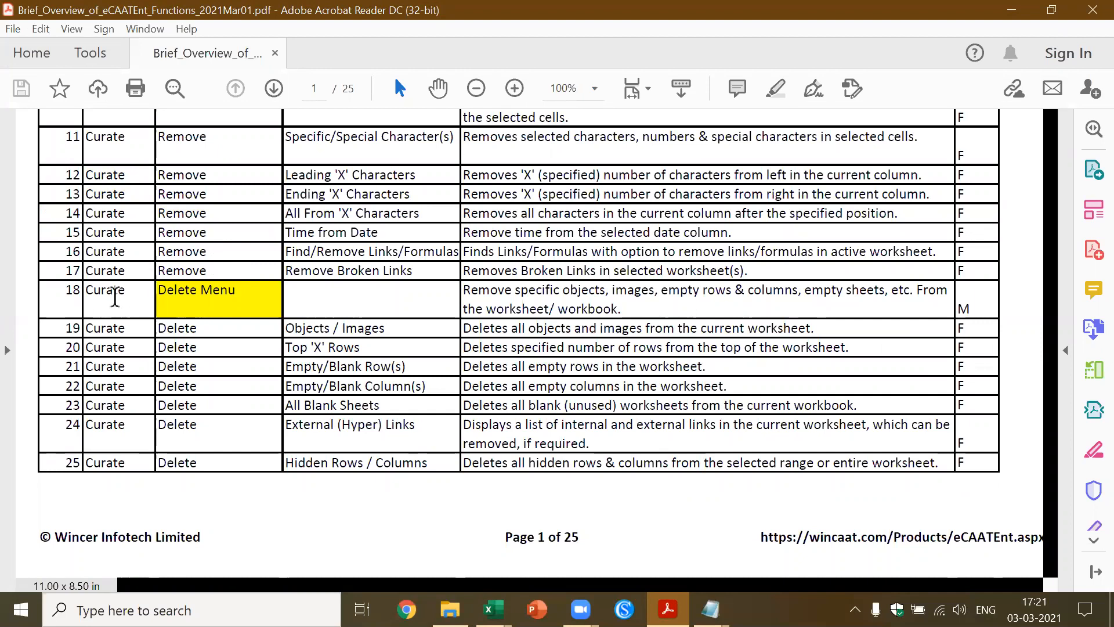
scroll(569, 316, down, 7)
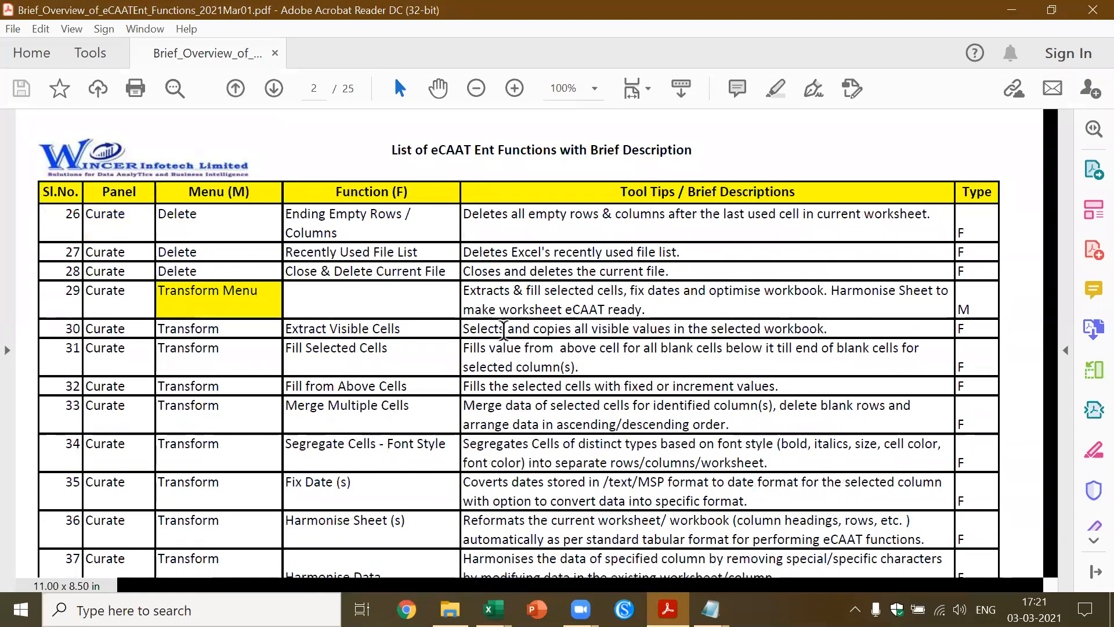
scroll(503, 329, down, 7)
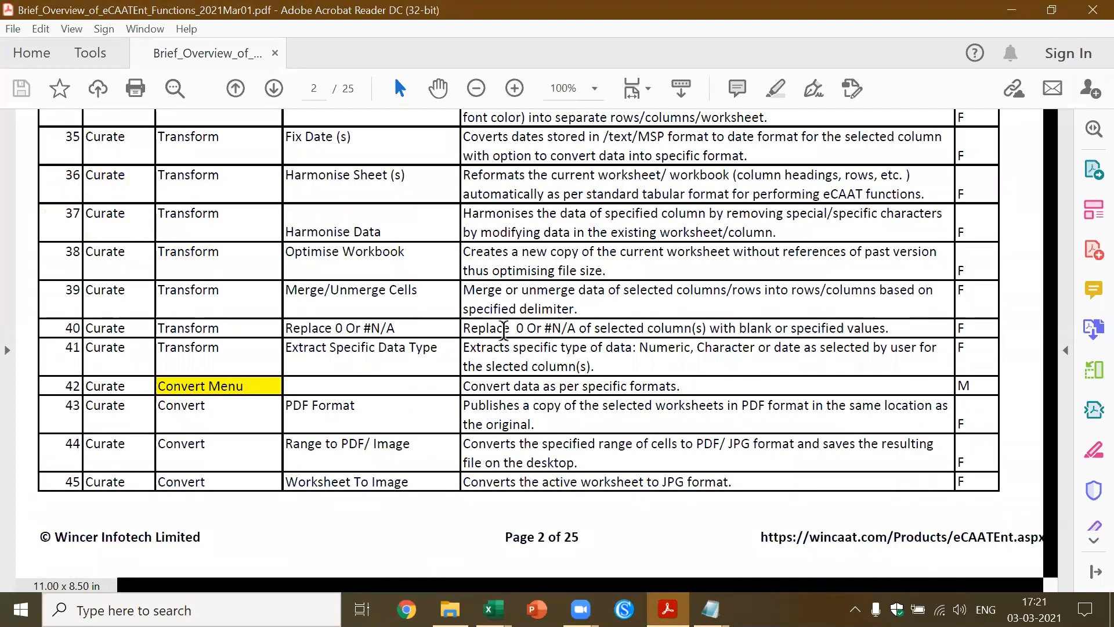
scroll(504, 328, down, 7)
scroll(503, 328, down, 5)
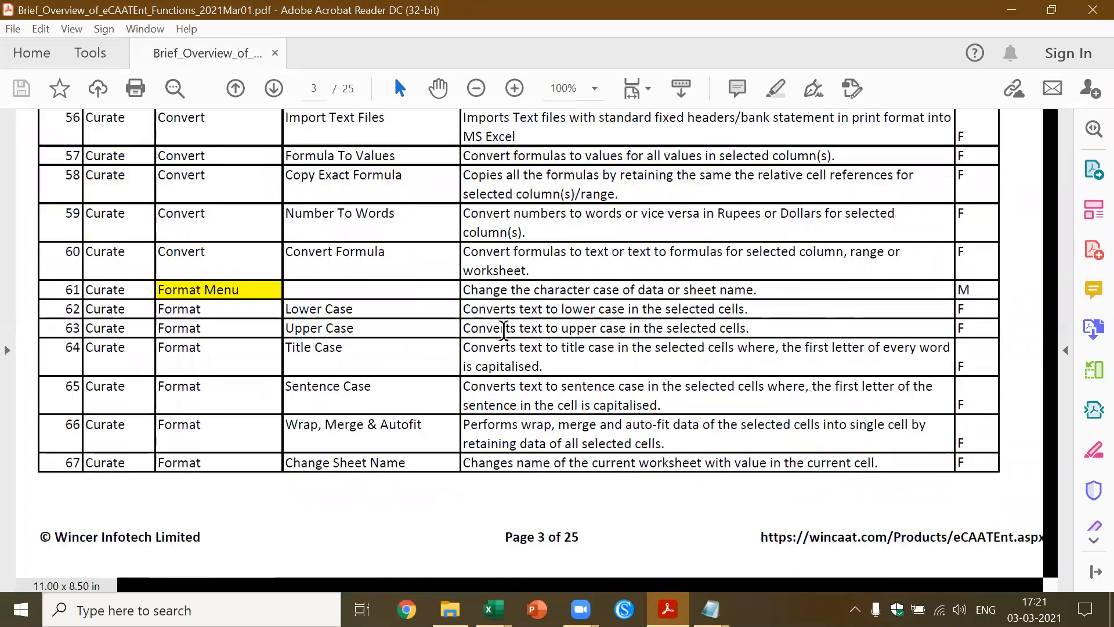
scroll(504, 328, down, 6)
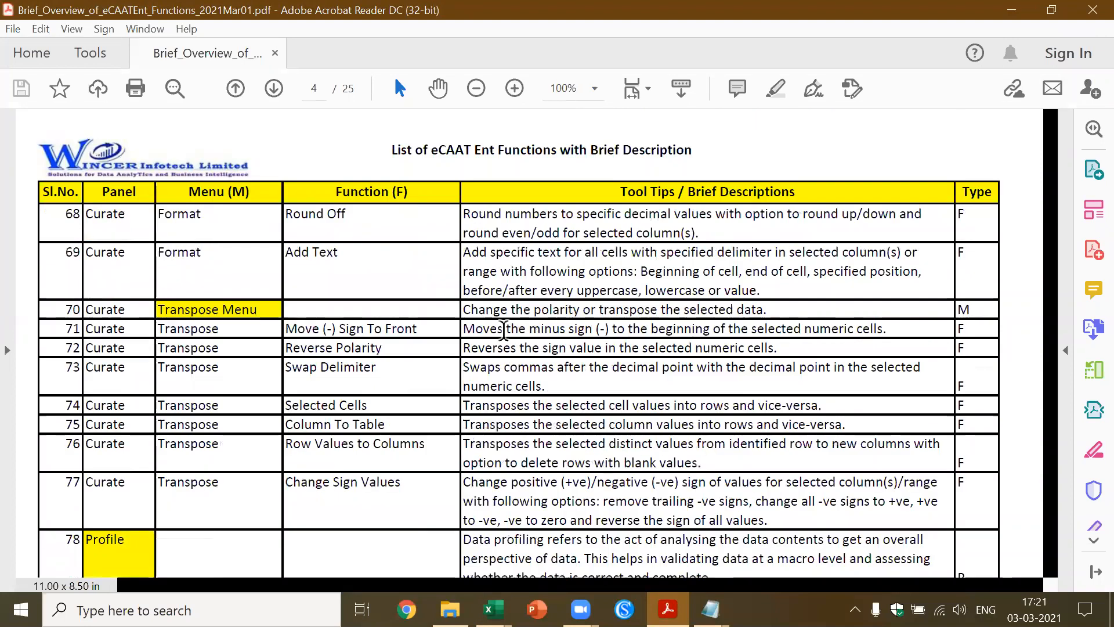
scroll(504, 328, down, 5)
scroll(504, 328, down, 5)
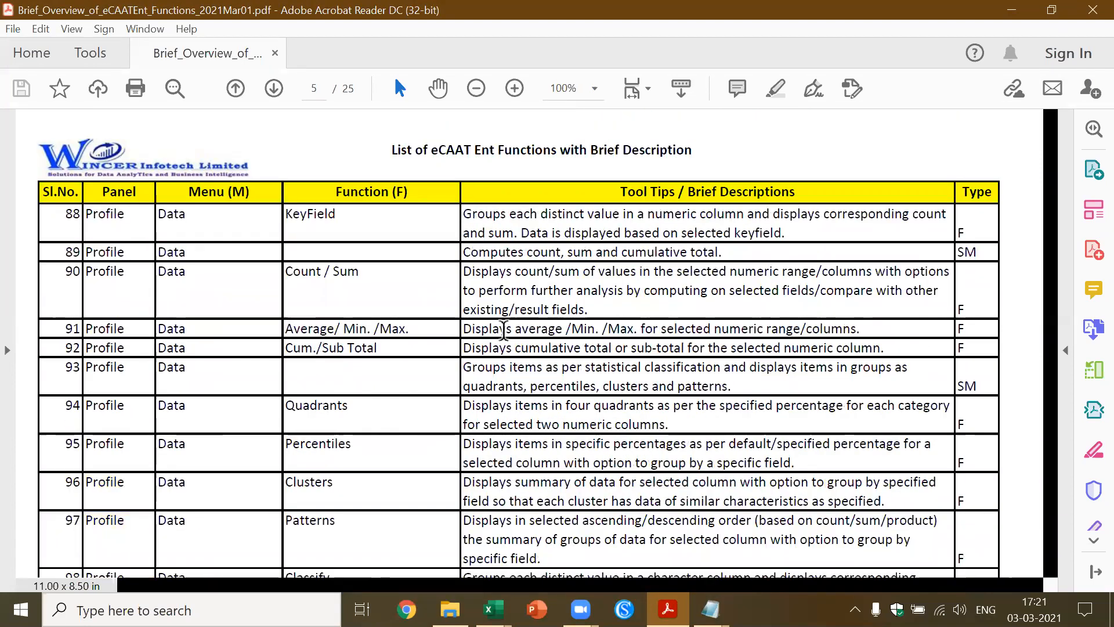
scroll(390, 299, down, 6)
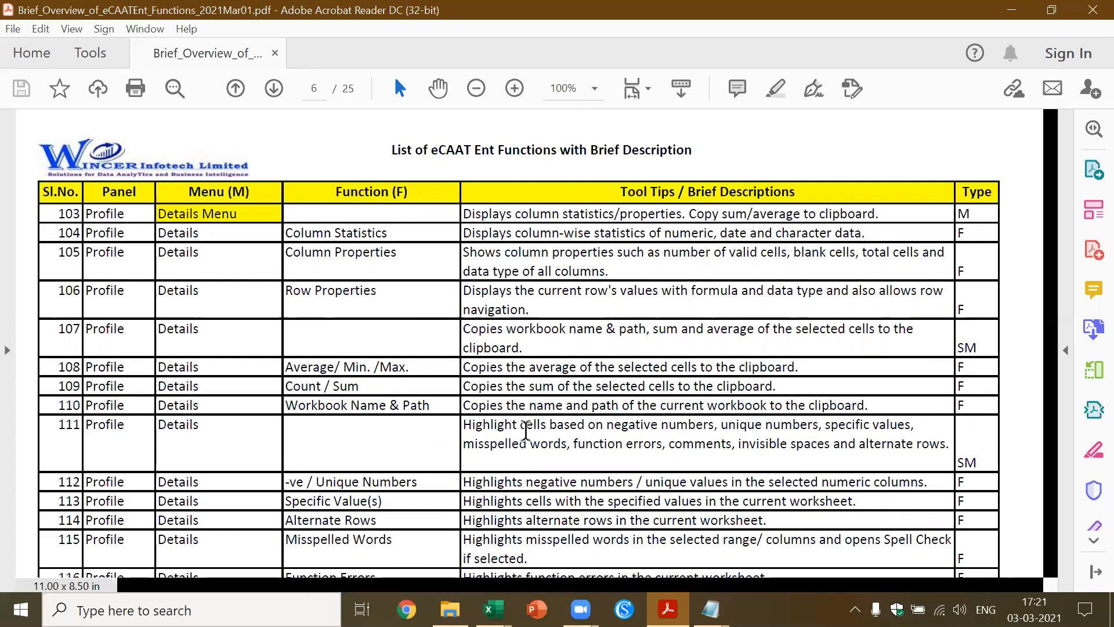
Return to the Brief_Overview_of_eCAATEnt_Functions_2021Mar01.xlsx workbook in Excel and filter the Type column to show only F instead of P
click(493, 609)
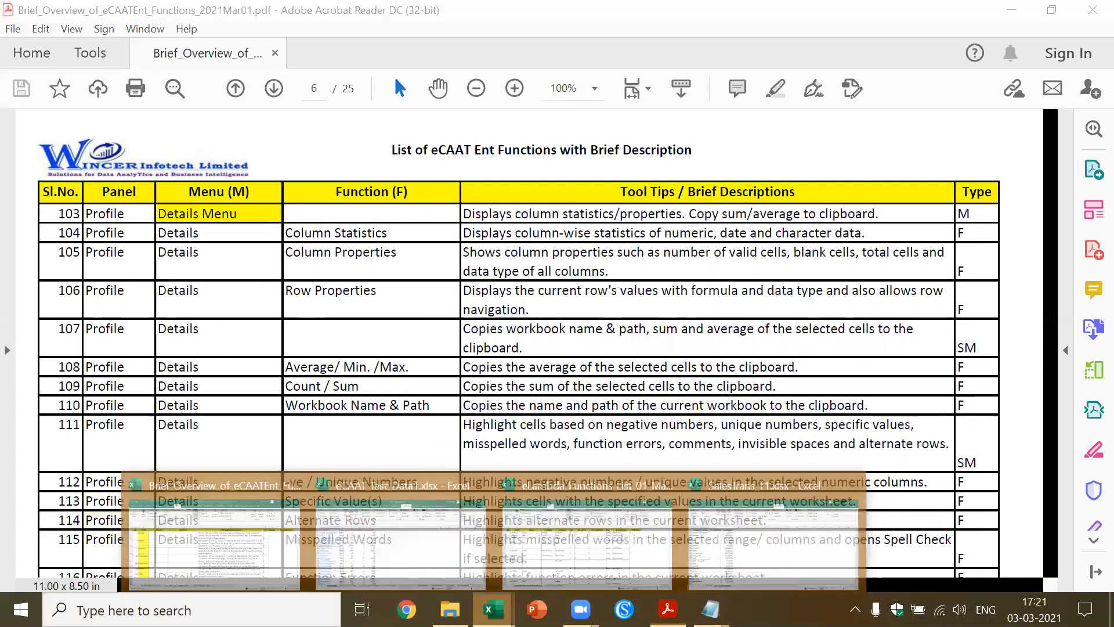
click(719, 546)
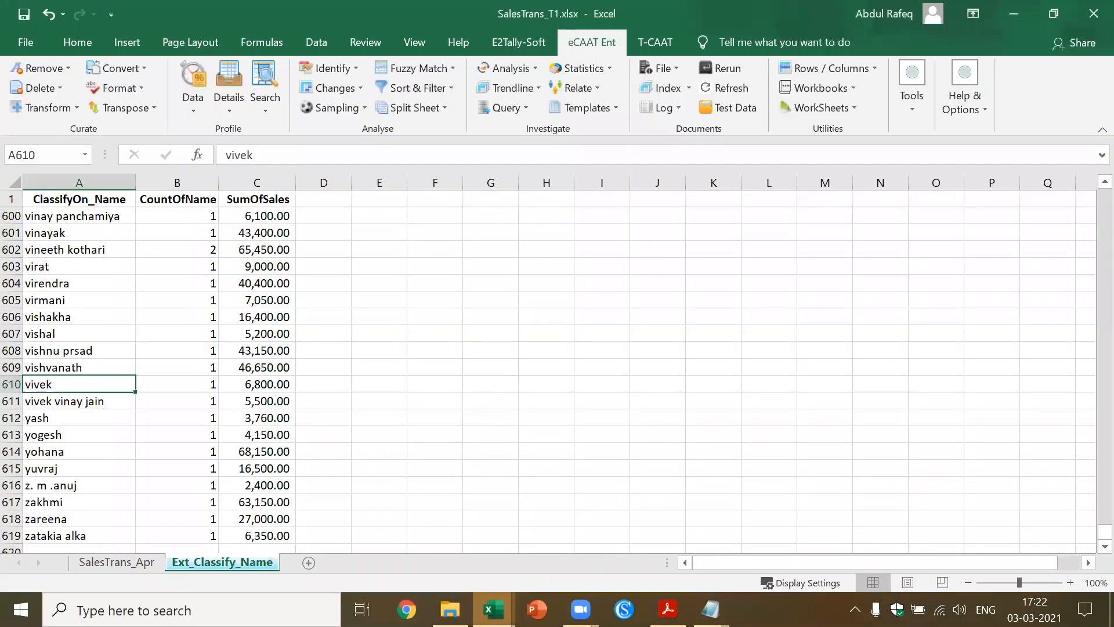
mouse_move(493, 609)
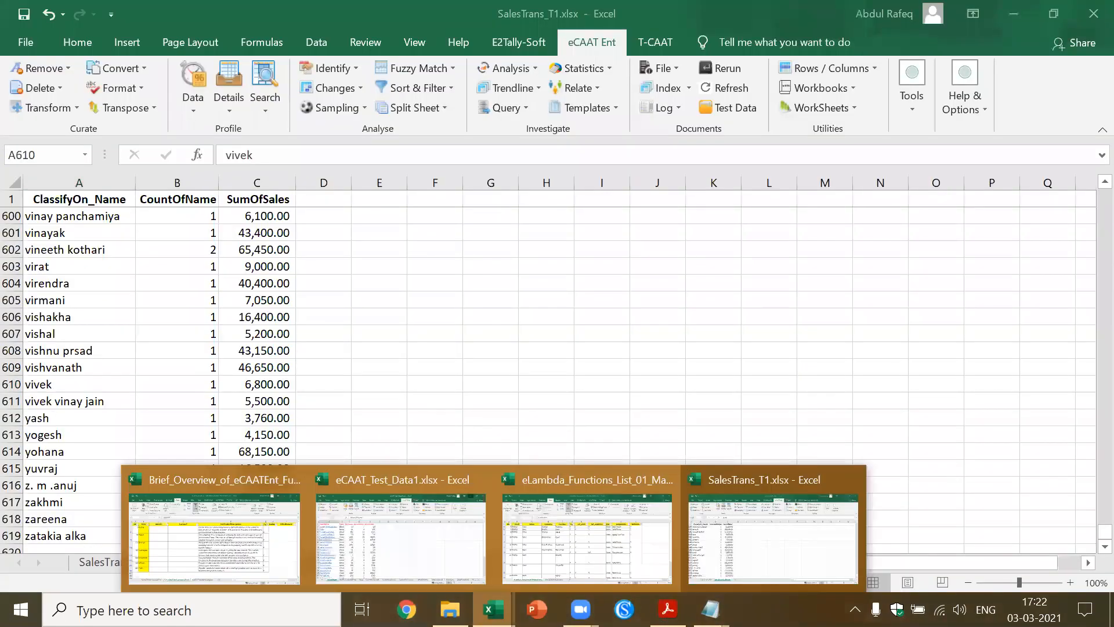
click(253, 515)
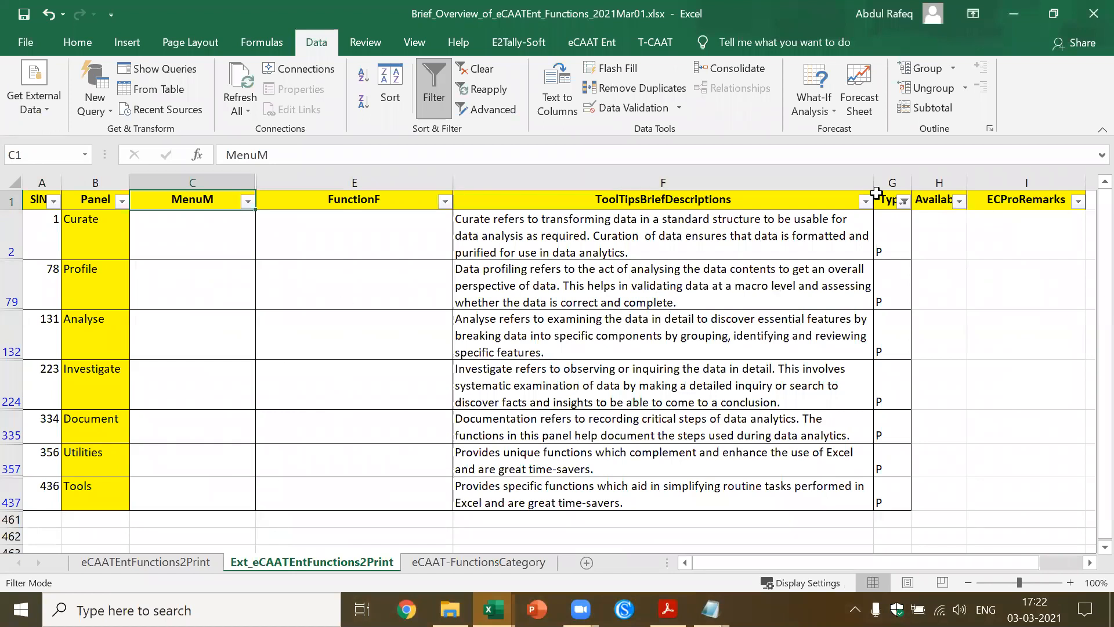
click(904, 201)
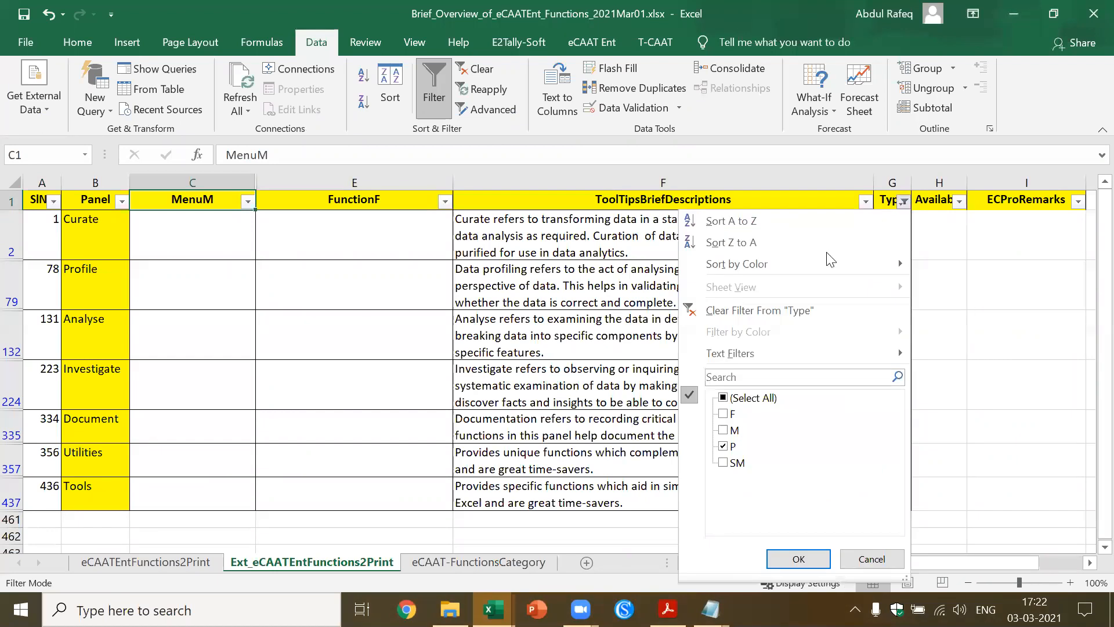
click(730, 413)
click(728, 446)
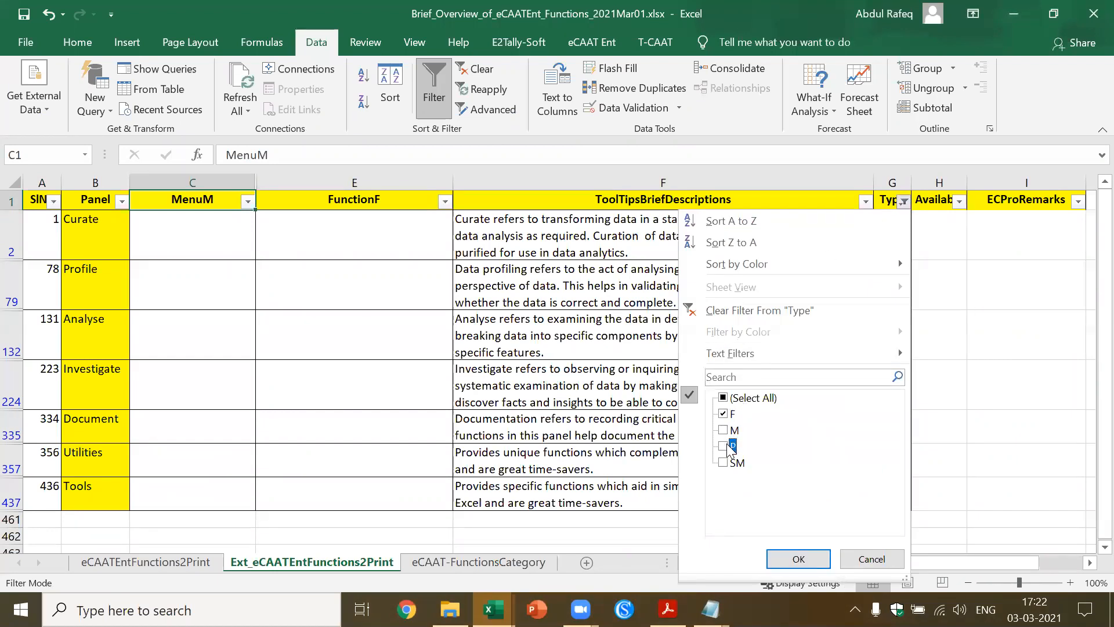
click(778, 560)
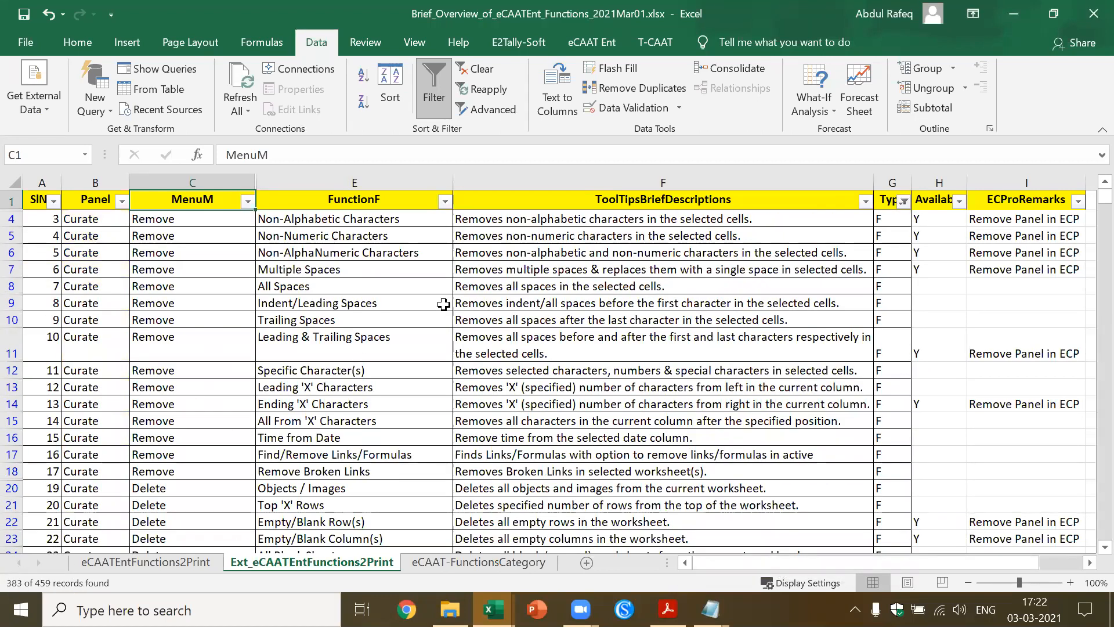
Examine the filtered list of functions and their brief descriptions down to the end of the sheet
click(476, 282)
key(Down)
key(Down)
key(Down)
key(Down)
key(Down)
key(Down)
key(Down)
key(Down)
key(Down)
key(Down)
key(Down)
key(Down)
key(Down)
key(Down)
key(Down)
key(Down)
key(Down)
key(Down)
key(Down)
key(Down)
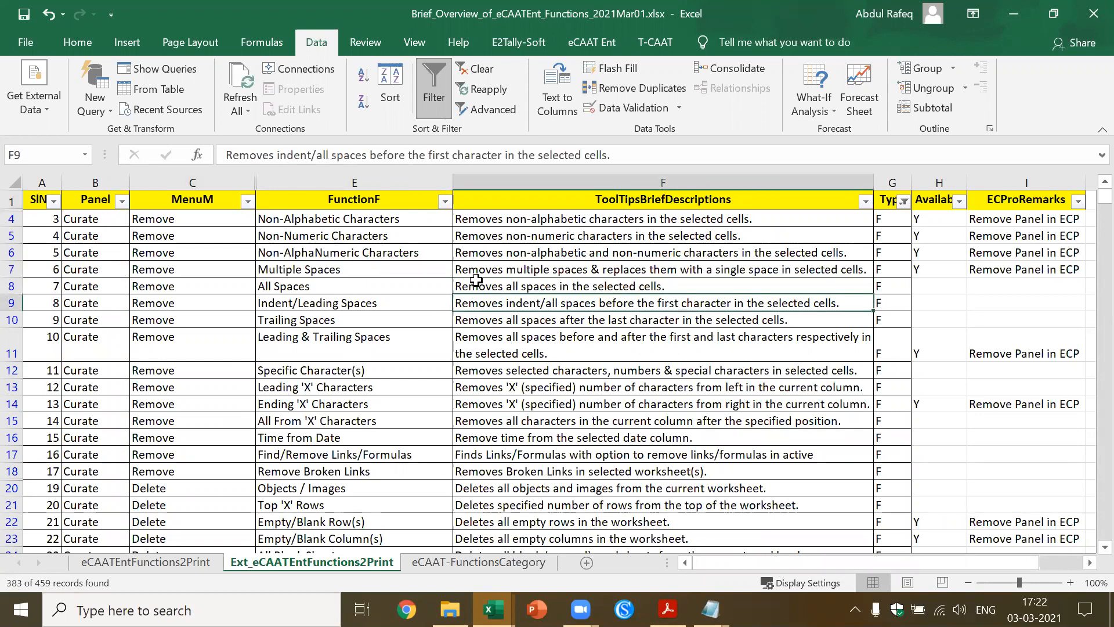
key(Down)
key(Down)
key(Down)
key(Down)
key(Down)
key(Down)
key(Down)
key(Down)
key(Down)
key(Down)
key(Down)
key(Down)
key(Down)
key(Down)
key(Down)
key(Down)
key(Down)
key(Down)
key(Down)
key(Down)
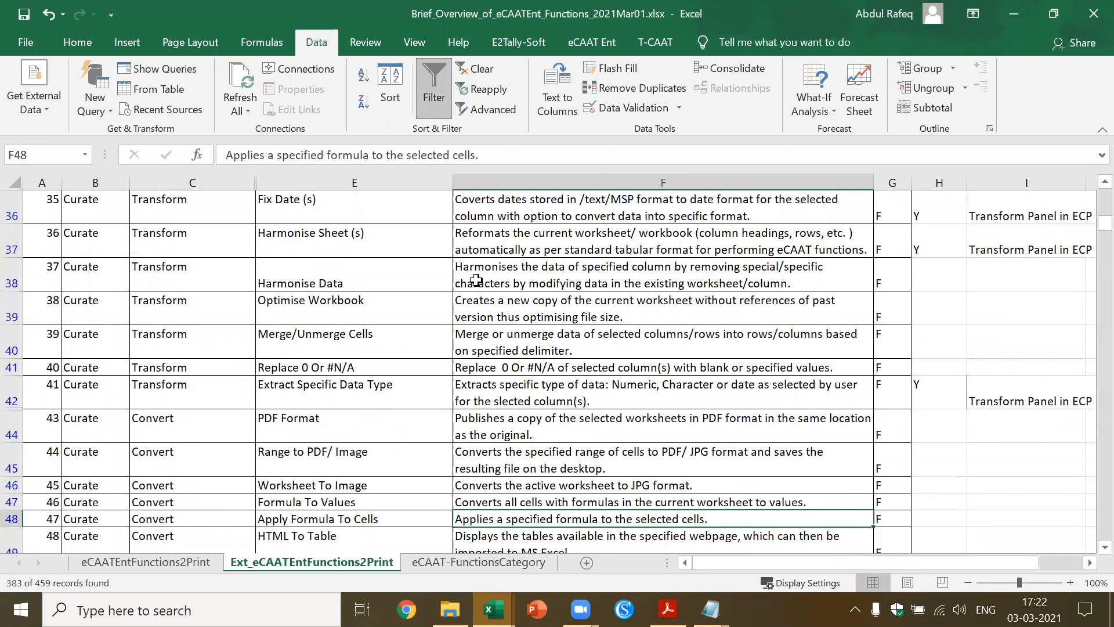
key(Down)
key(Down)
key(Down)
key(Down)
key(Down)
key(Down)
key(Down)
key(Down)
key(Down)
key(Down)
key(Down)
key(Down)
key(Down)
key(Down)
key(Down)
key(Down)
key(Down)
key(Down)
key(Down)
key(Down)
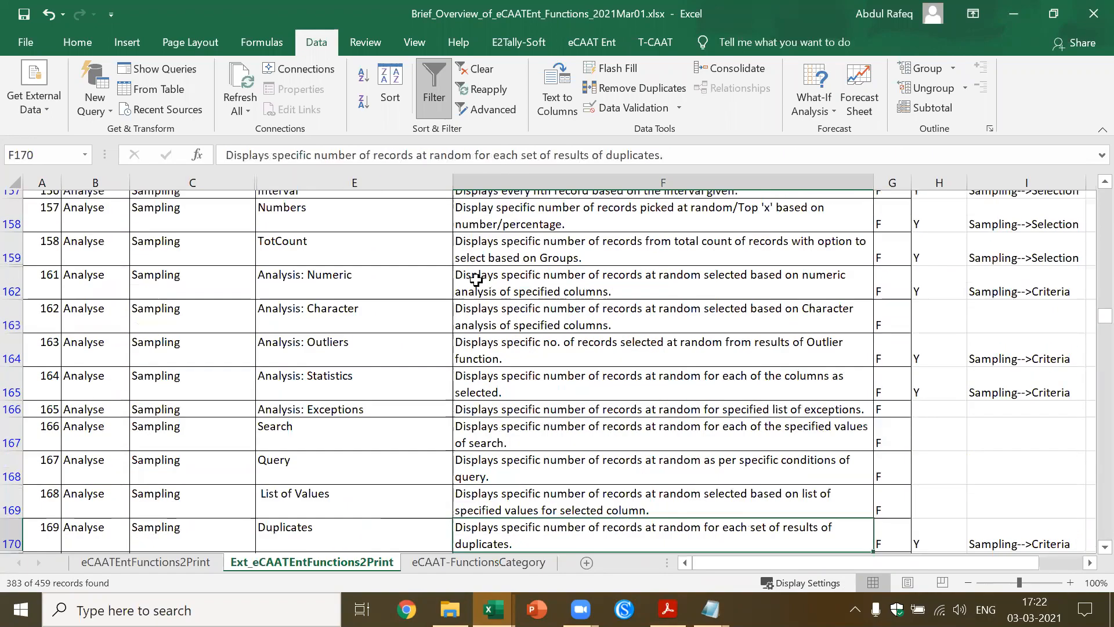
key(Down)
key(Down)
key(Down)
key(Down)
key(Down)
key(Down)
key(Down)
key(Down)
key(Down)
key(Down)
key(Down)
key(Down)
key(Down)
key(Down)
key(Down)
key(Down)
key(Down)
key(Down)
key(Down)
key(Down)
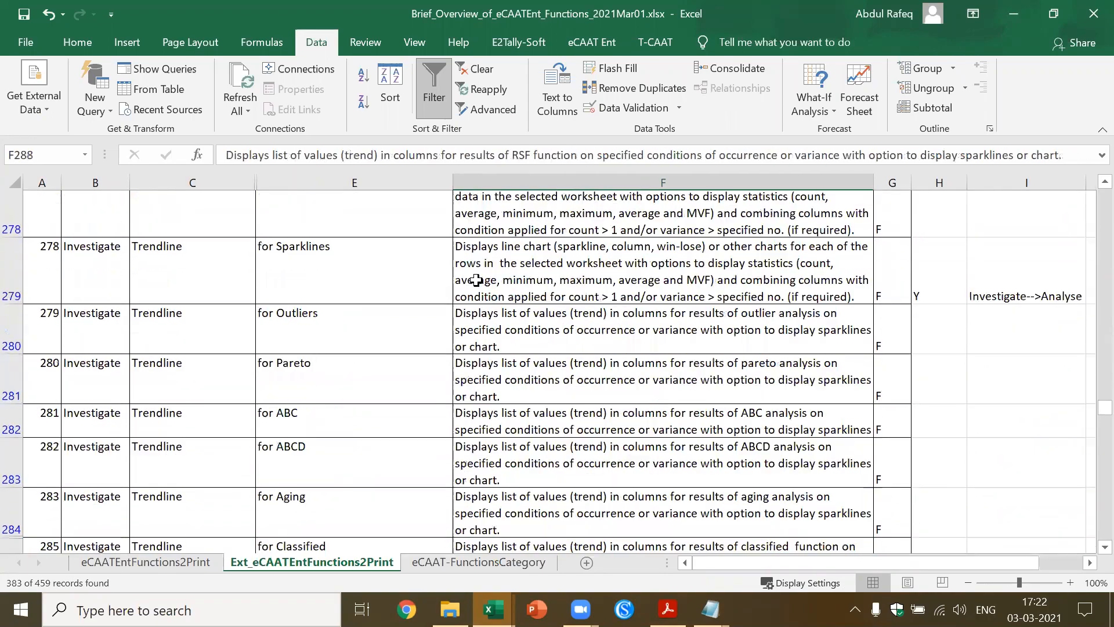
key(Down)
key(Down)
key(Down)
key(Down)
key(Down)
key(Down)
key(Down)
key(Down)
key(Down)
key(Down)
key(Down)
key(Down)
key(Down)
key(Down)
key(Down)
key(Down)
key(Down)
key(Down)
key(Down)
key(Down)
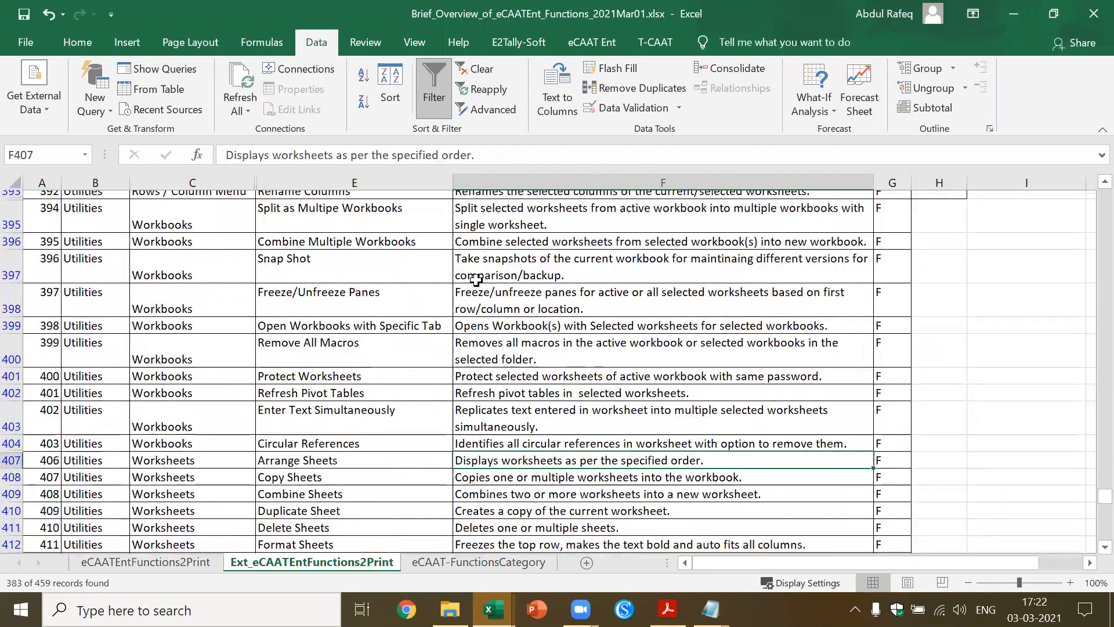
click(492, 312)
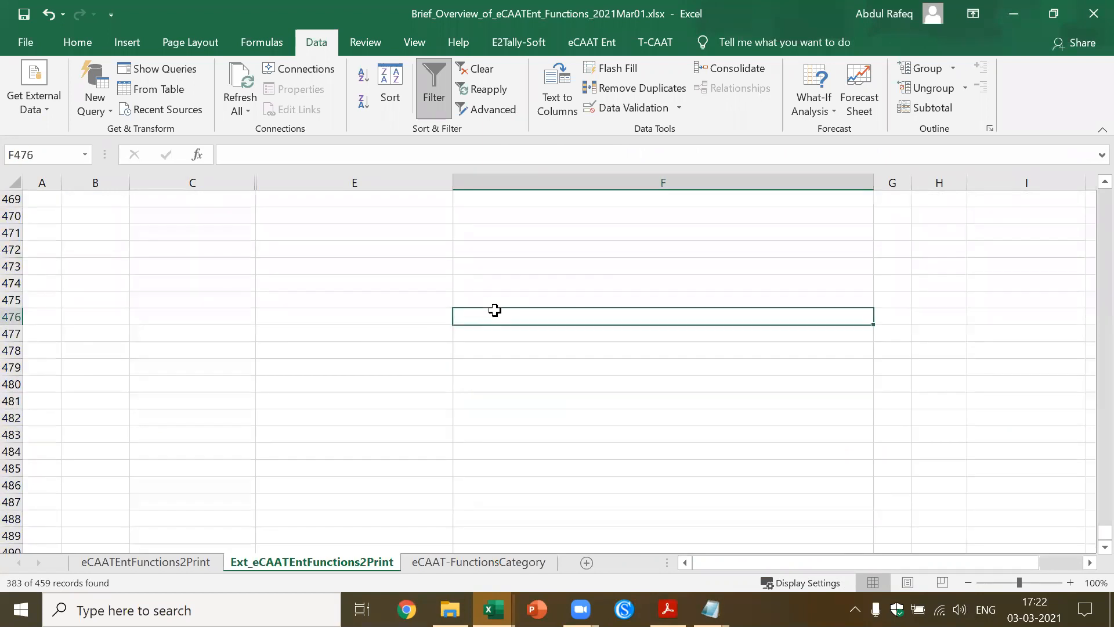
Close the Brief_Overview_of_eCAATEnt_Functions_2021Mar01.xlsx workbook and save its changes
click(1088, 19)
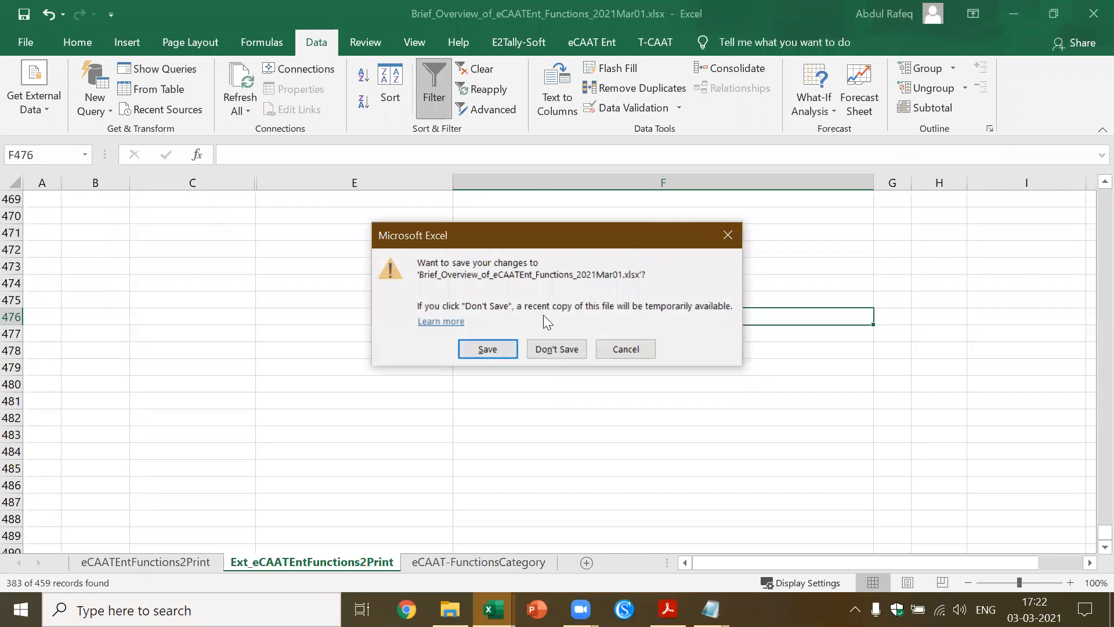
click(487, 349)
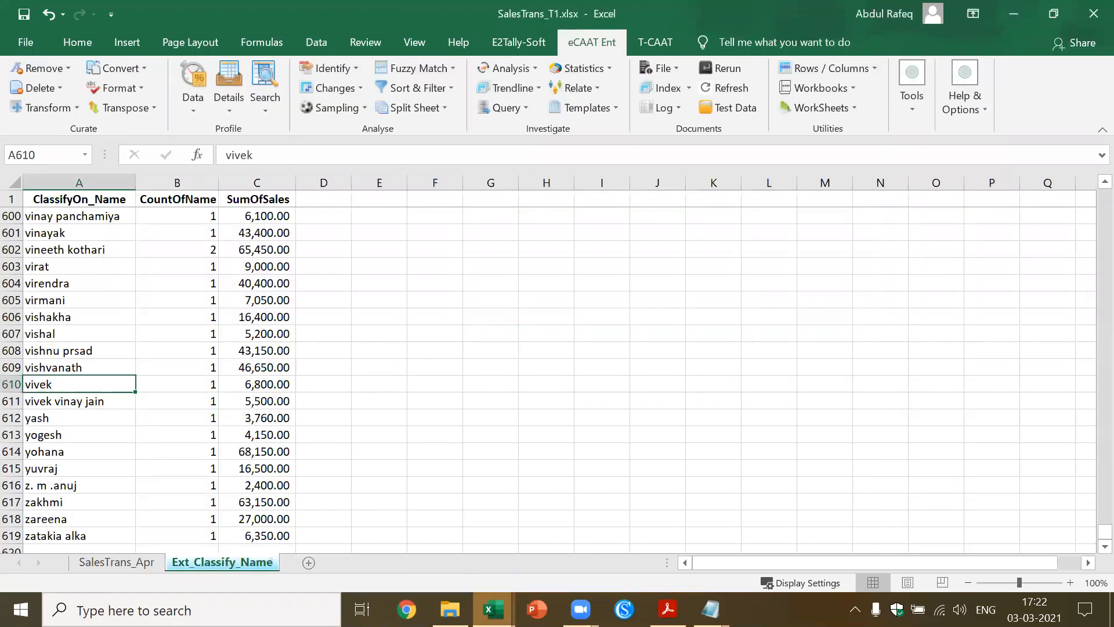
Switch to the eLambda_Functions_List_01_Mar_2021.xlsx workbook and select the Classify cell in the Function column
mouse_move(493, 609)
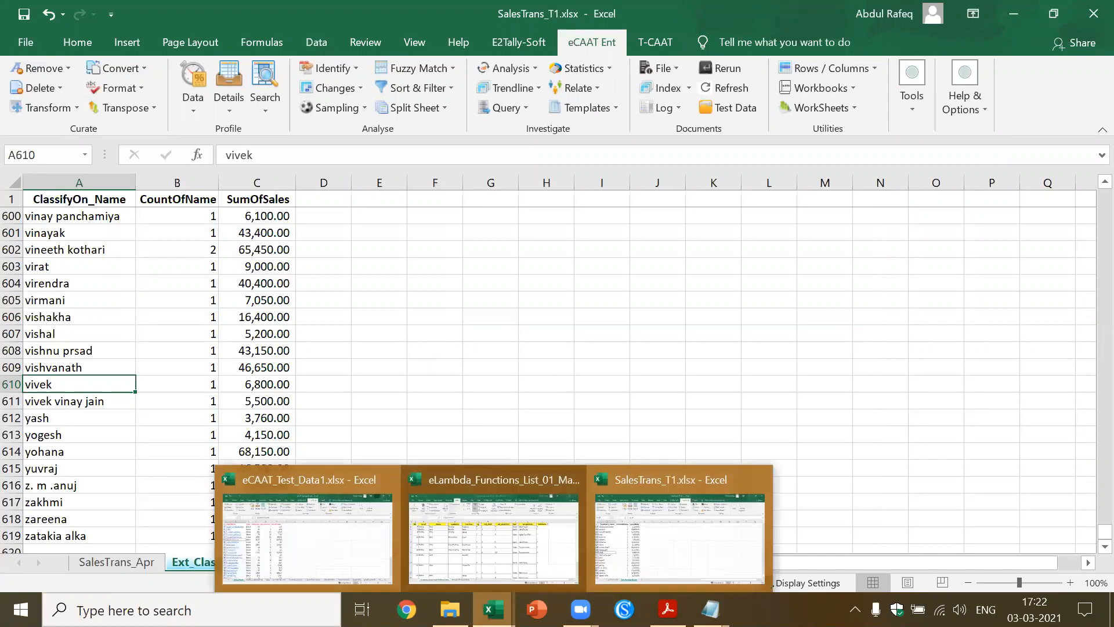
click(487, 562)
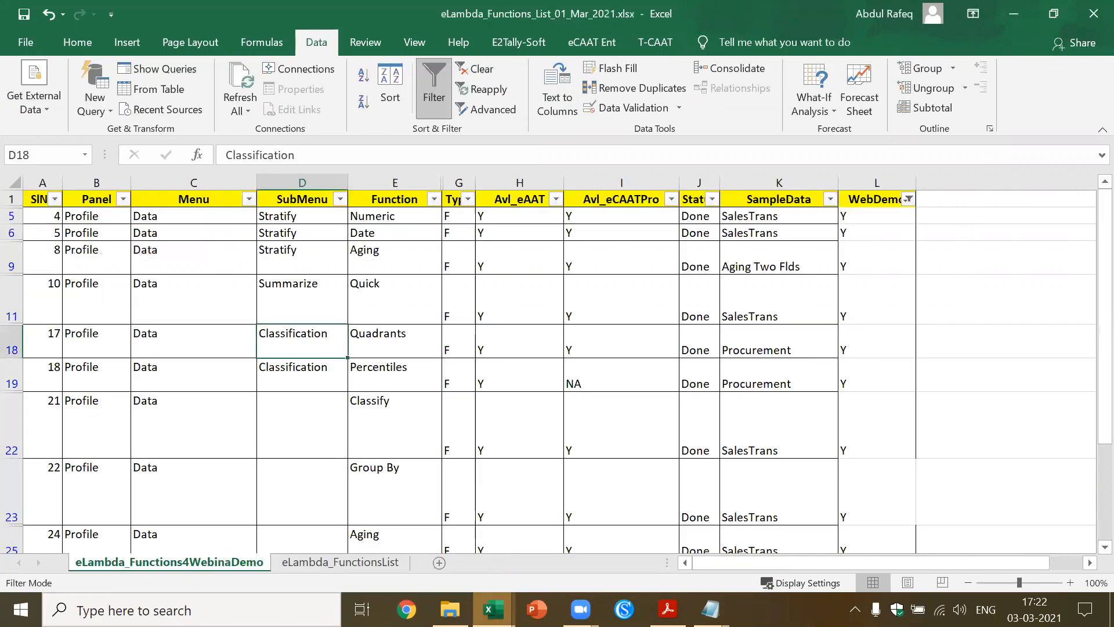
click(433, 443)
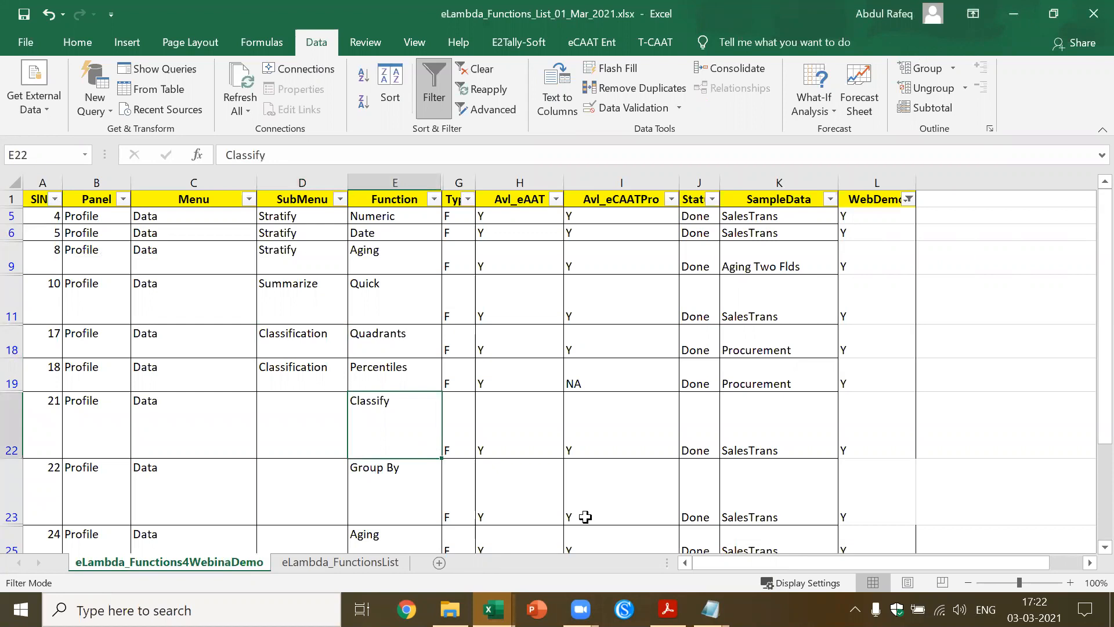
Open eCAAT_Ent_Release_Notes.txt in Notepad, examine the version notes down to Build 20.11.01.01, and close the file
click(710, 609)
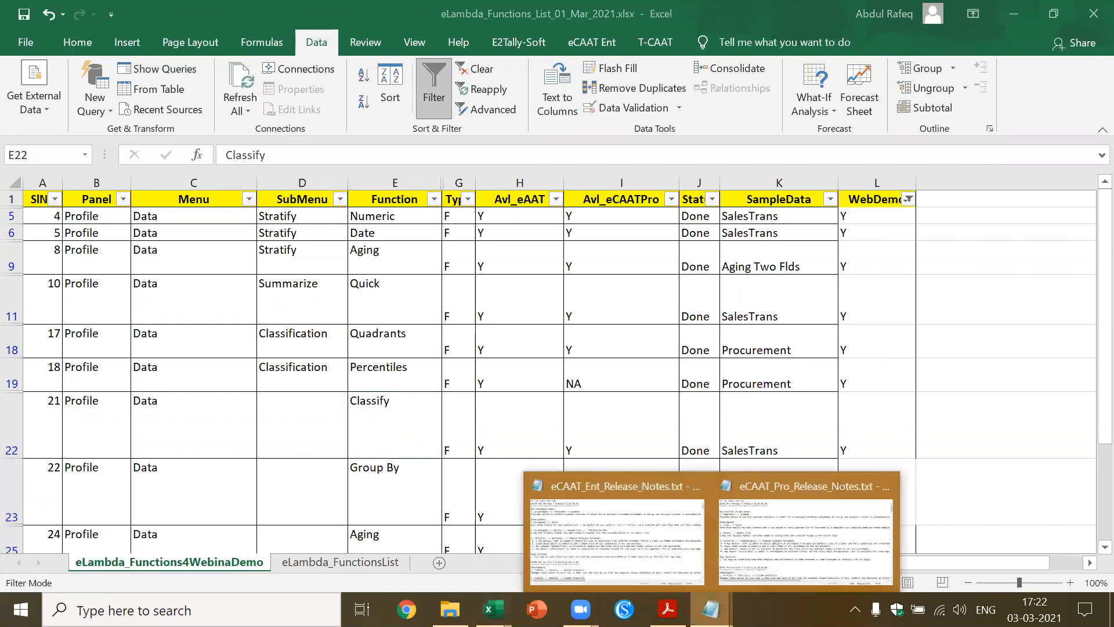
click(652, 542)
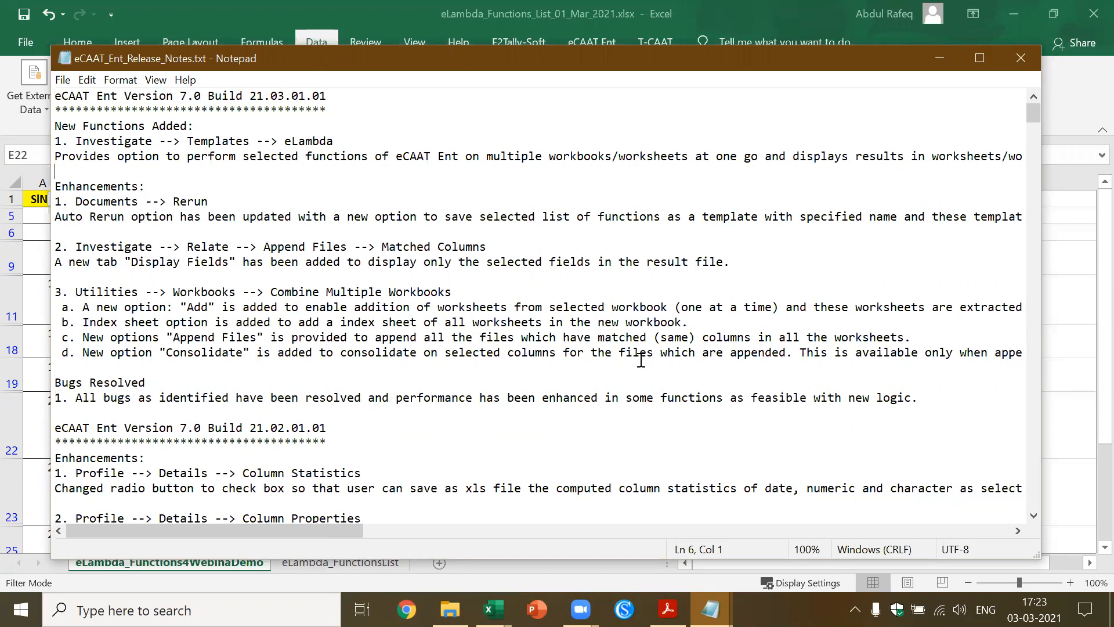
click(1032, 516)
click(1032, 516)
click(1032, 516)
click(1032, 516)
click(1032, 516)
click(1032, 516)
click(1032, 516)
click(1032, 516)
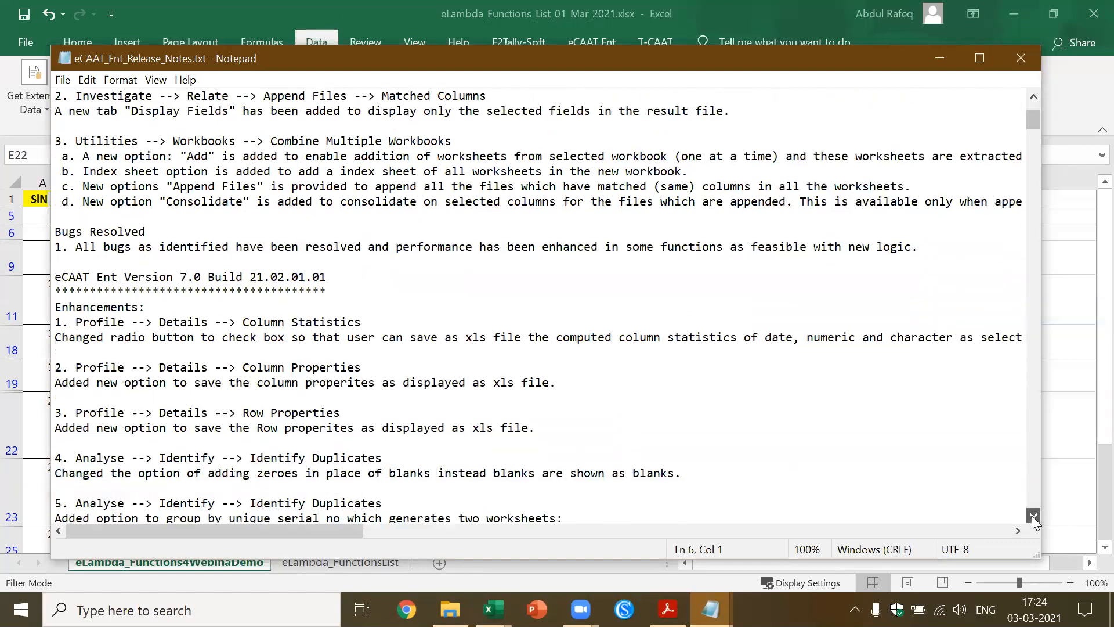
click(1032, 516)
click(1032, 516)
click(1032, 516)
click(1032, 516)
click(1032, 516)
click(1032, 516)
click(1032, 515)
click(1032, 516)
click(1032, 516)
click(1032, 516)
click(1032, 516)
click(1032, 516)
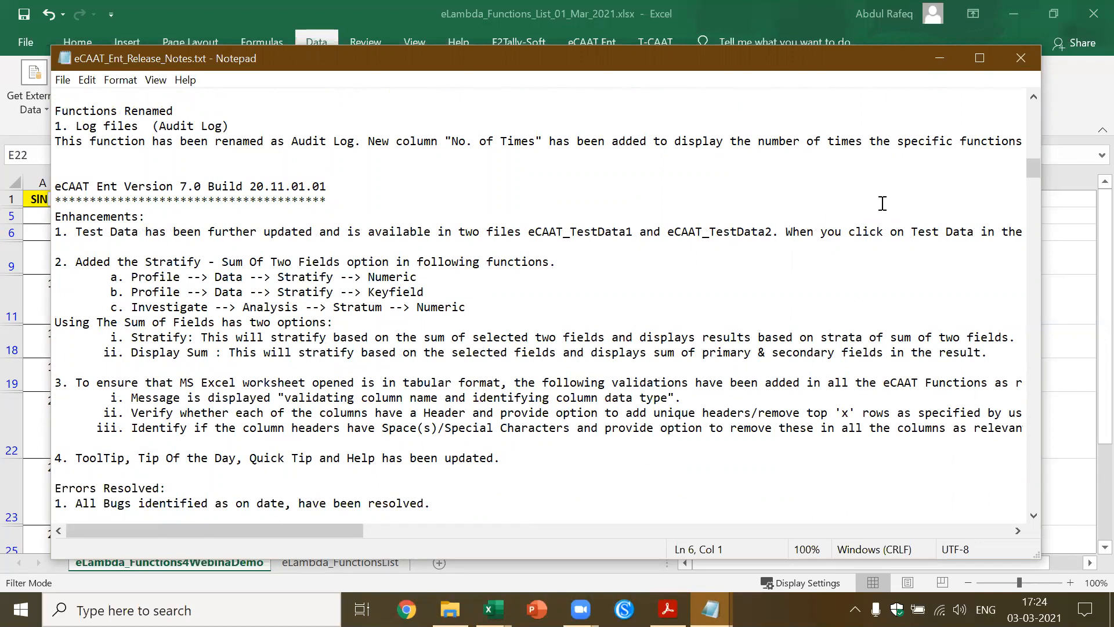
click(1018, 62)
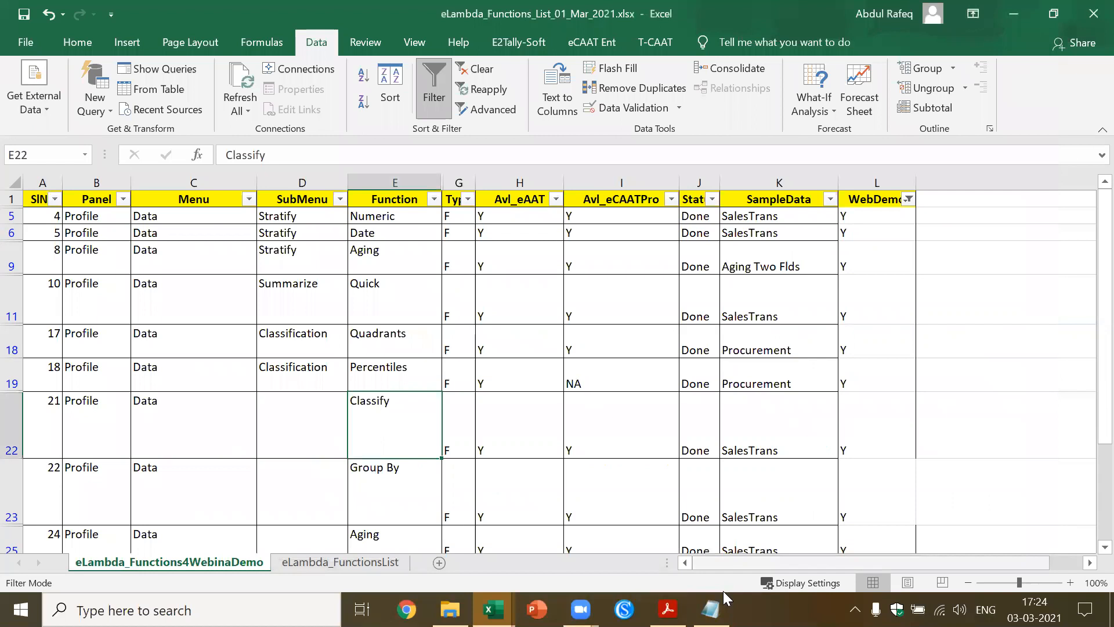
Open eCAAT_Pro_Release_Notes.txt in Notepad, examine the notes for Version 7.0 Build 21.03.01.01, and close the file
click(710, 609)
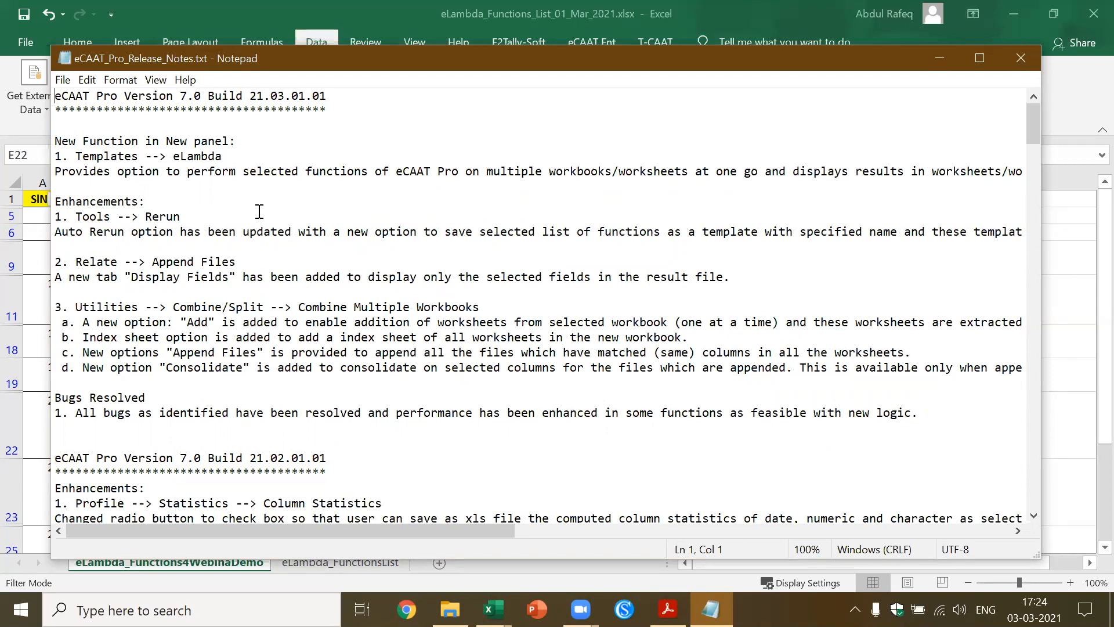
click(291, 238)
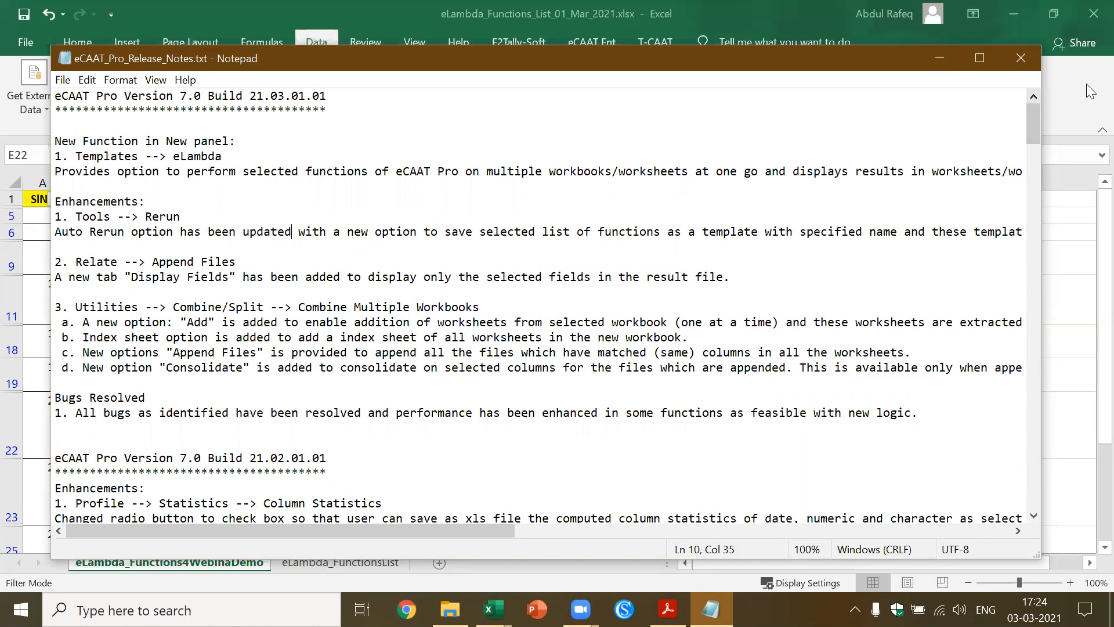
click(1021, 58)
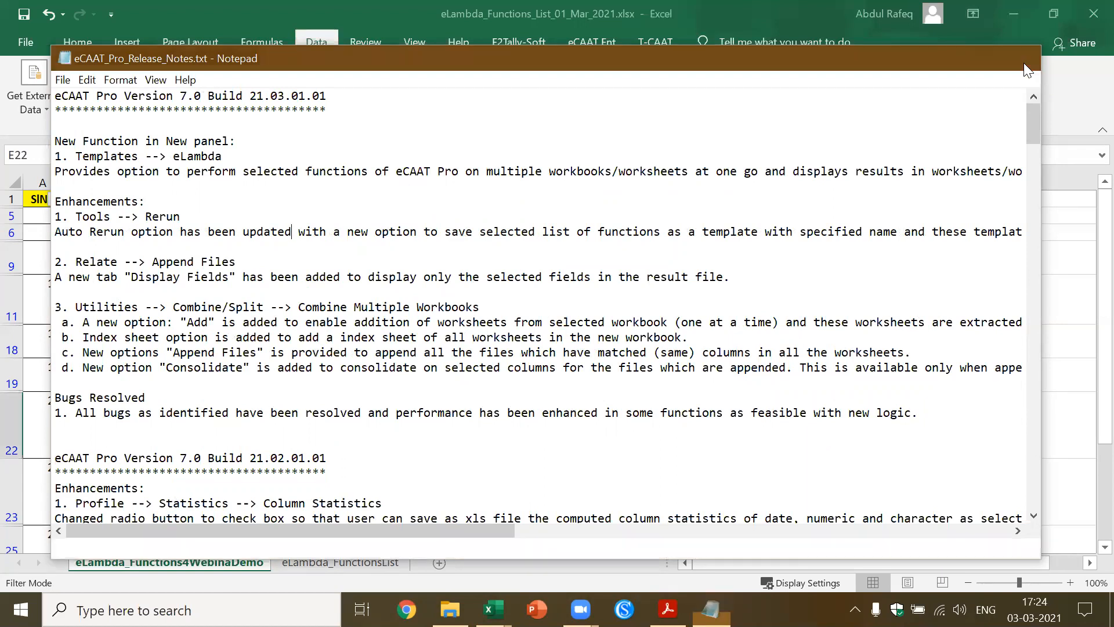
Examine the Stratify, Summarize and Percentiles entries and the Aging Two Flds sample data in the eLambda function list
click(719, 272)
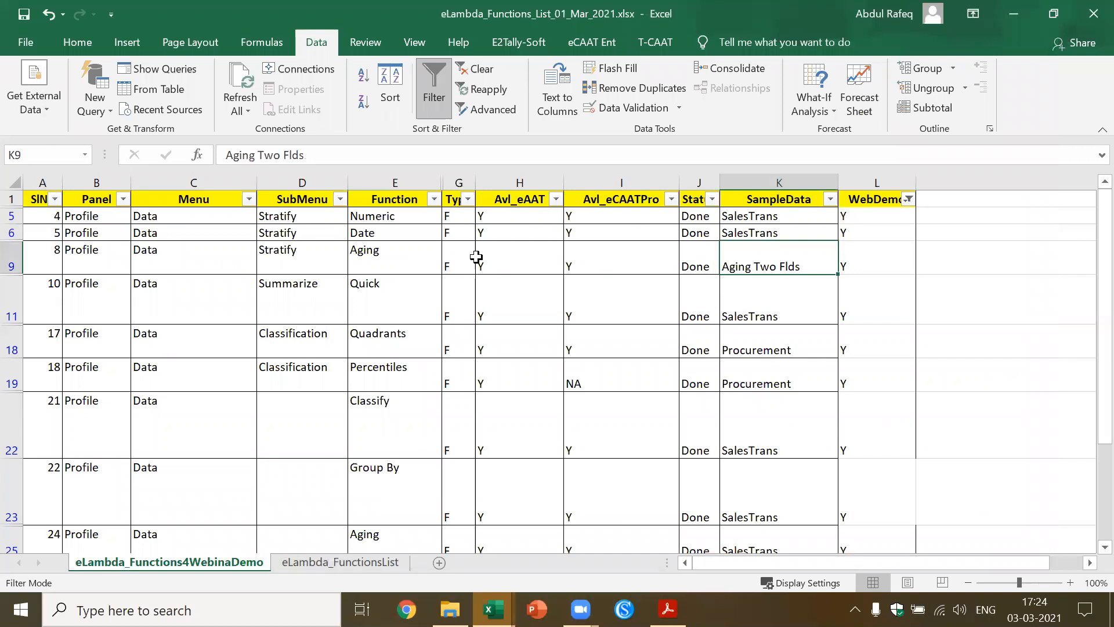
click(336, 277)
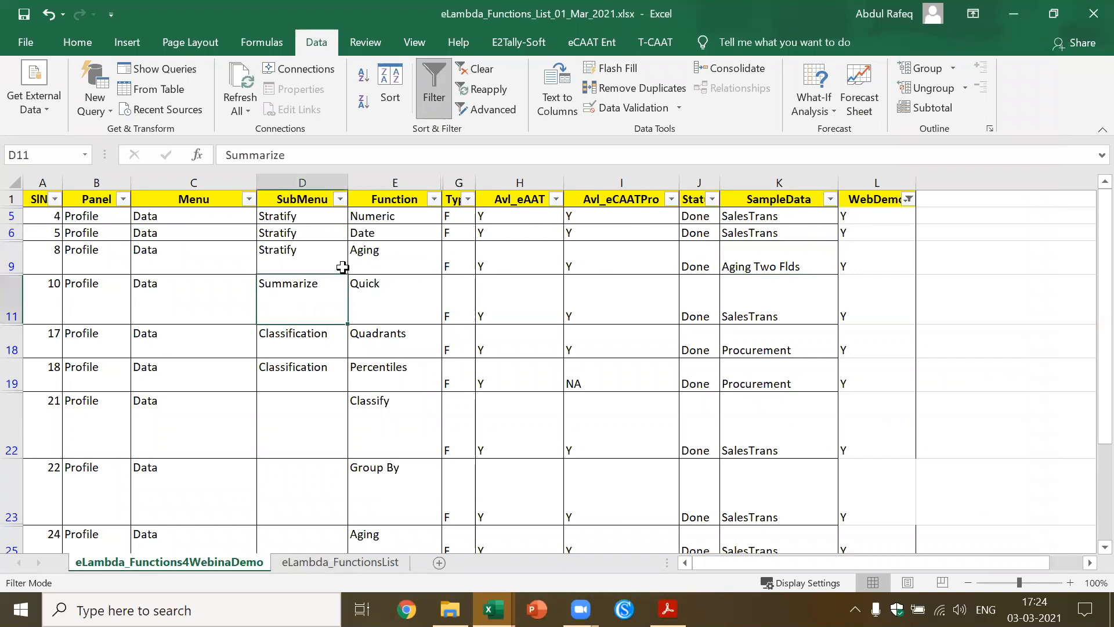
click(320, 252)
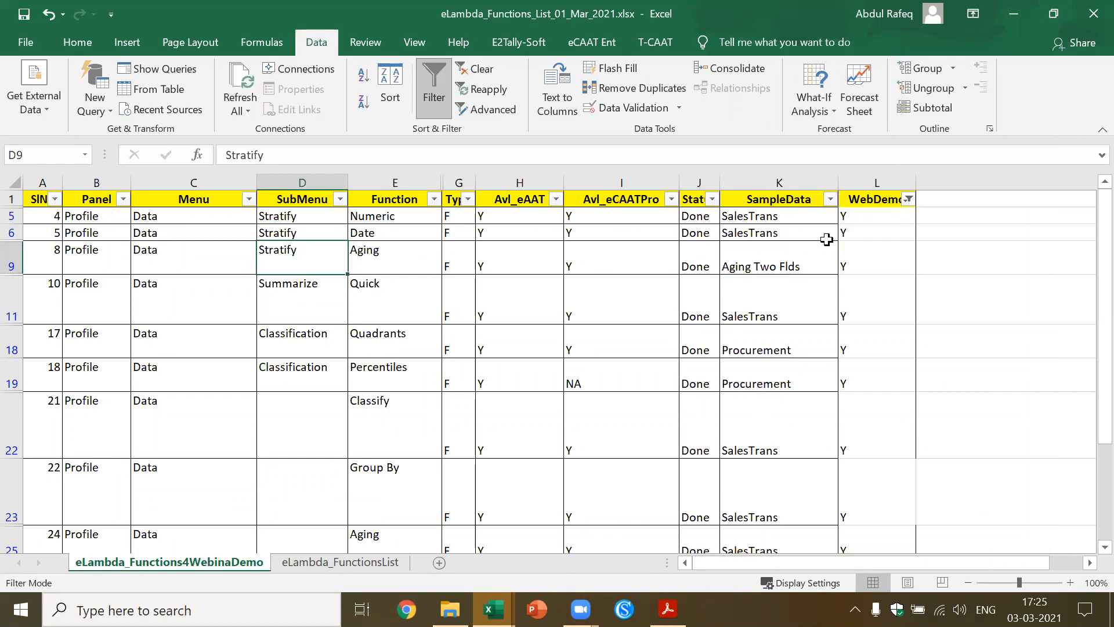
click(751, 251)
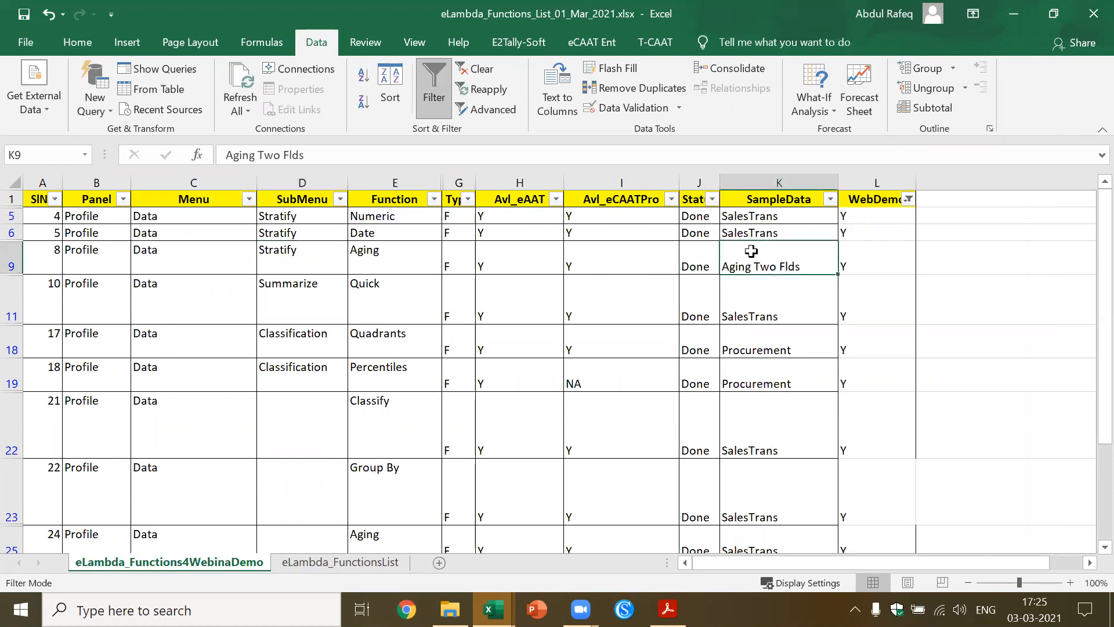
click(353, 377)
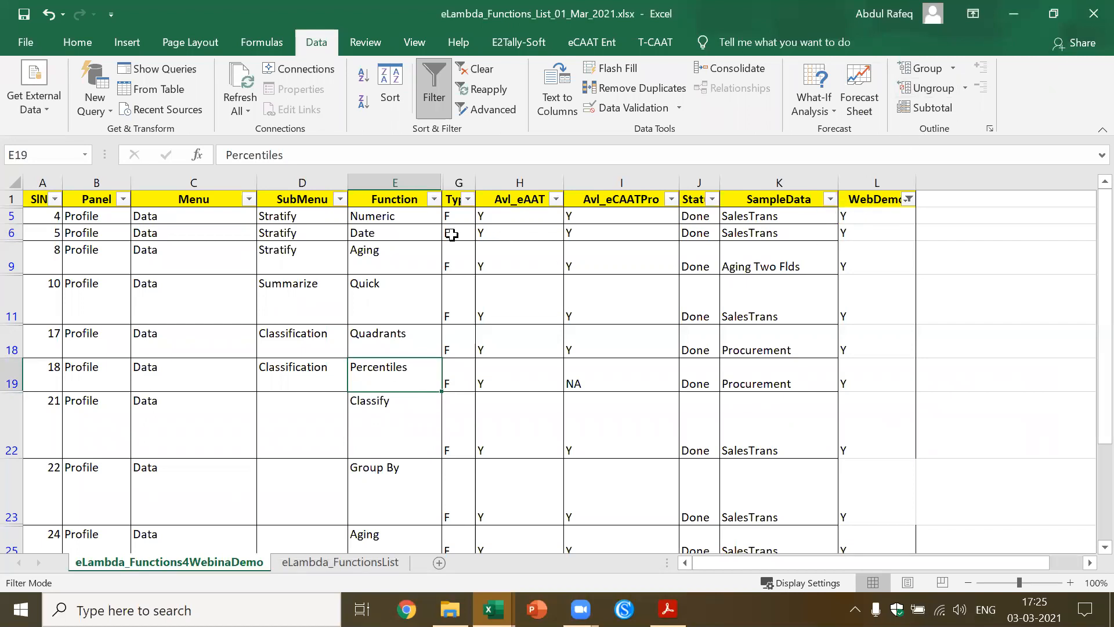
Filter the Avl_eCAATPro column to exclude NA
click(670, 199)
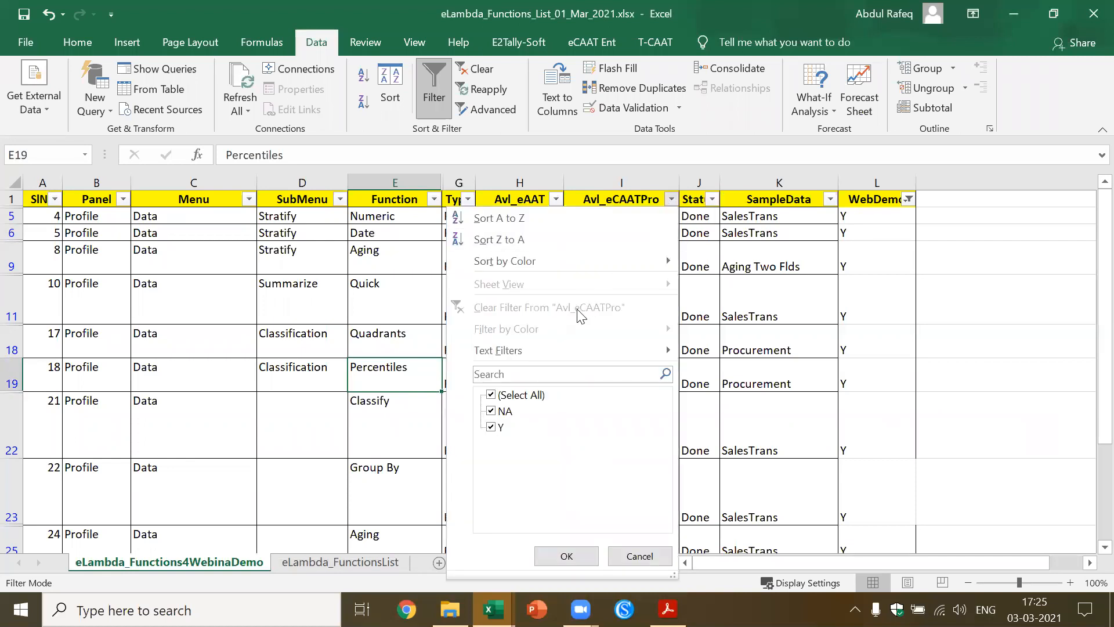
click(503, 411)
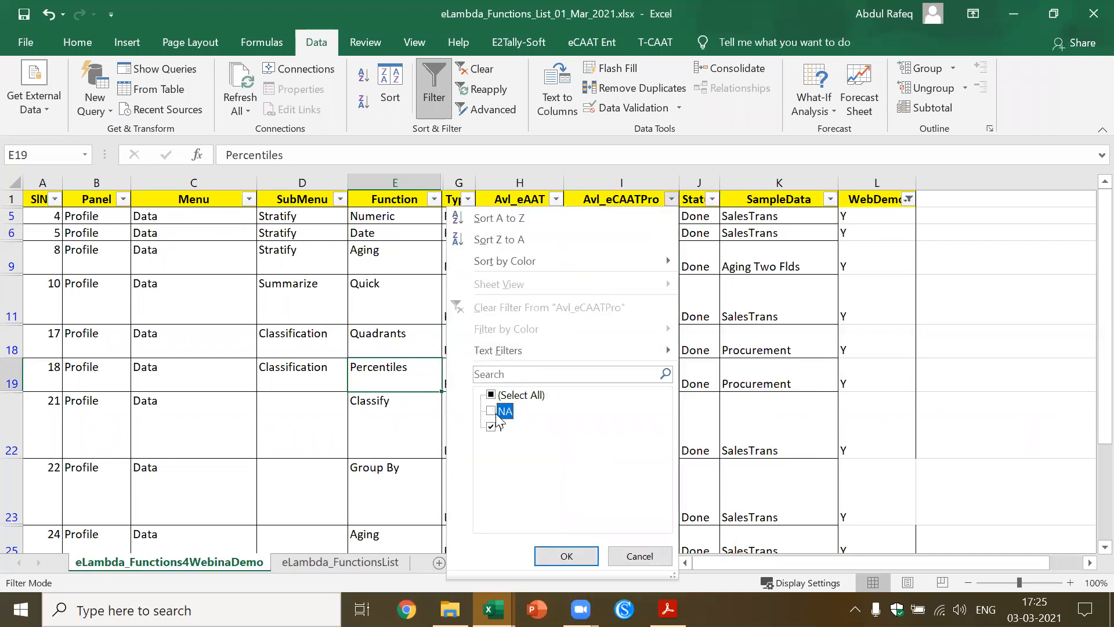
click(570, 554)
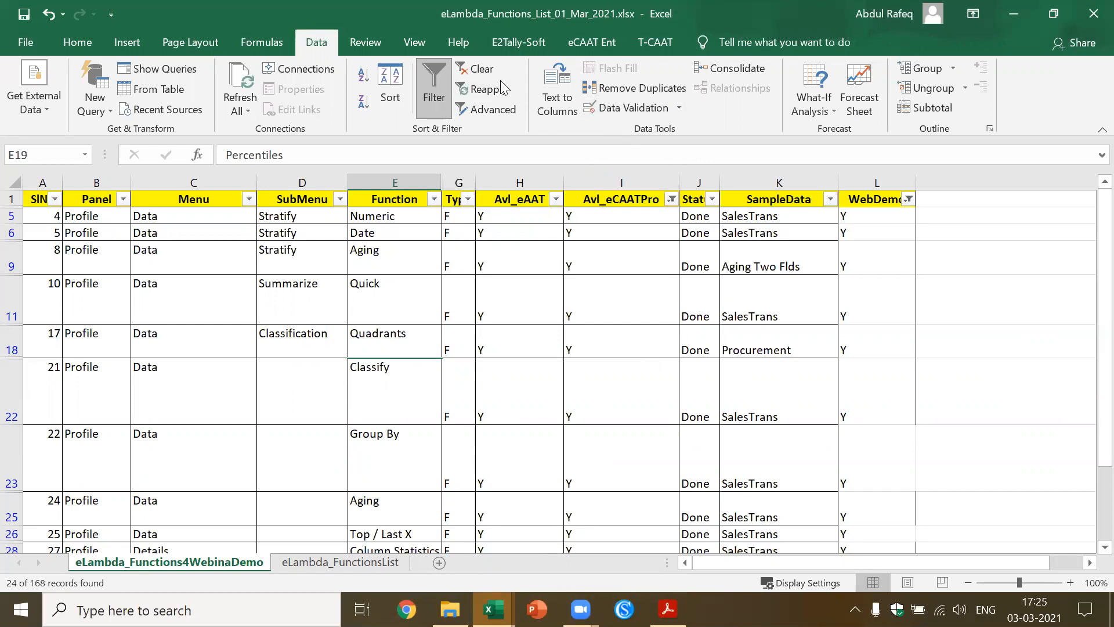
Clear all filters from the function list and filter the Avl_eAAT column to show only Y
click(481, 70)
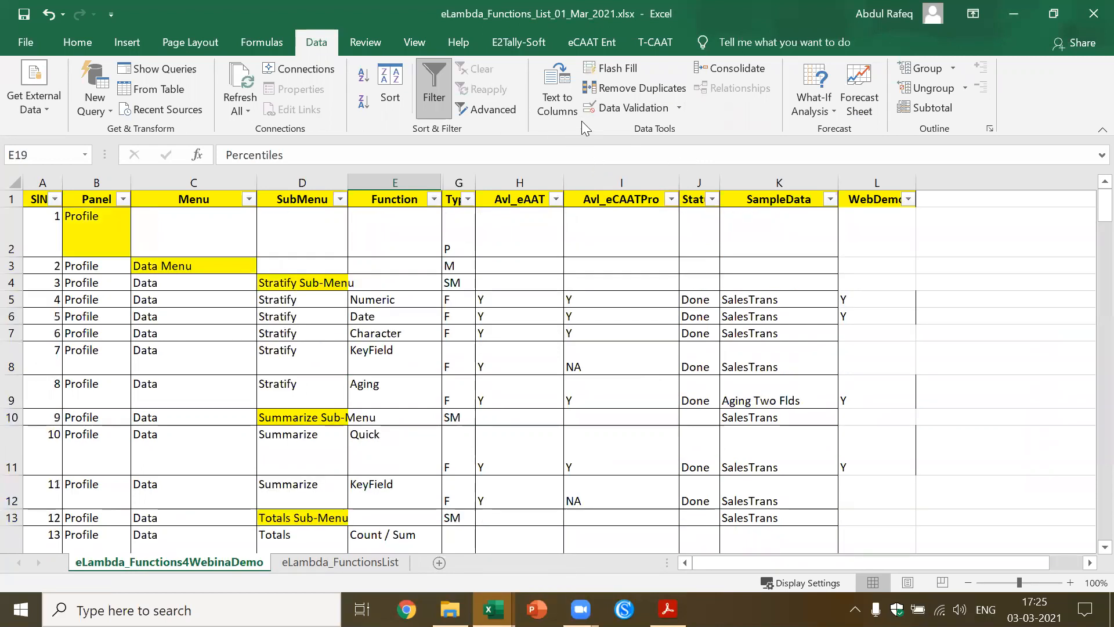
click(555, 199)
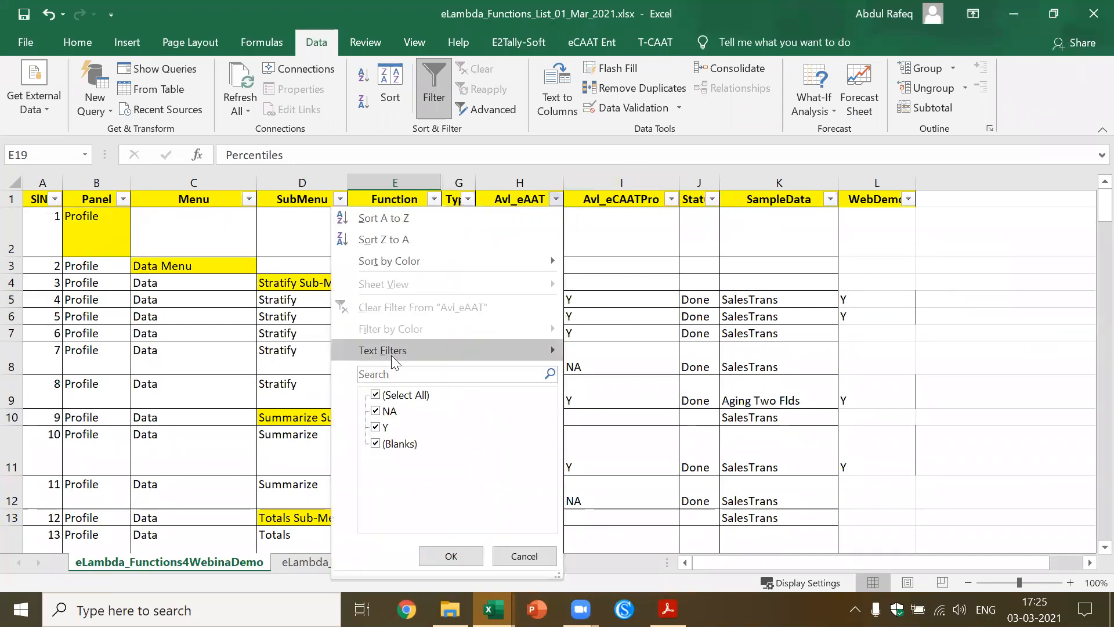
click(385, 374)
text(y)
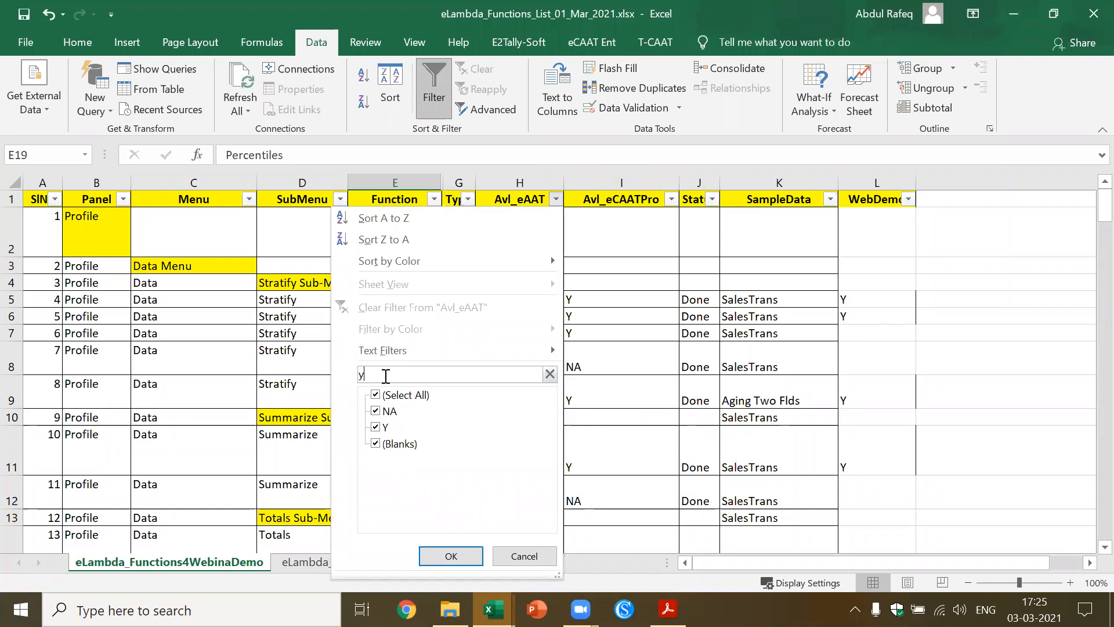
click(452, 555)
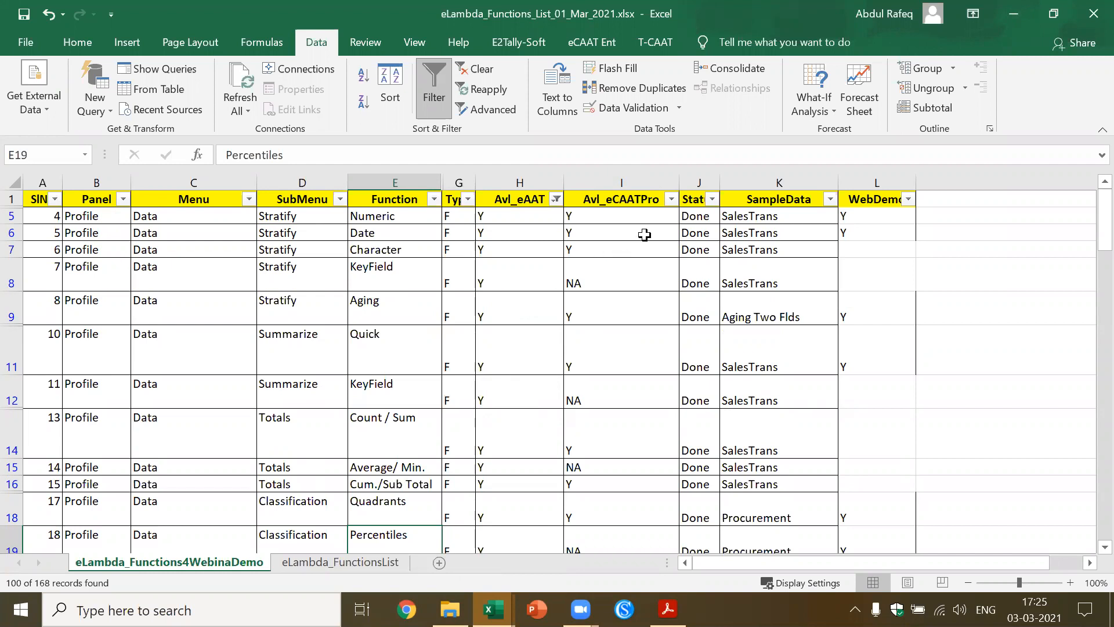
Filter the Avl_eCAATPro column to show only Y as well
click(671, 200)
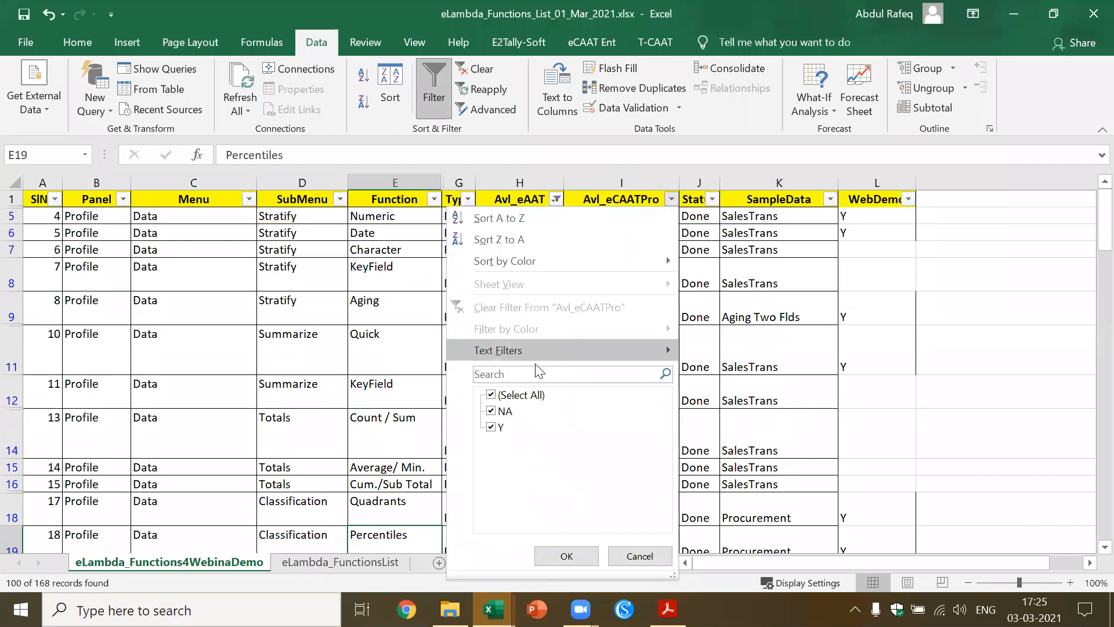
click(509, 376)
text(y)
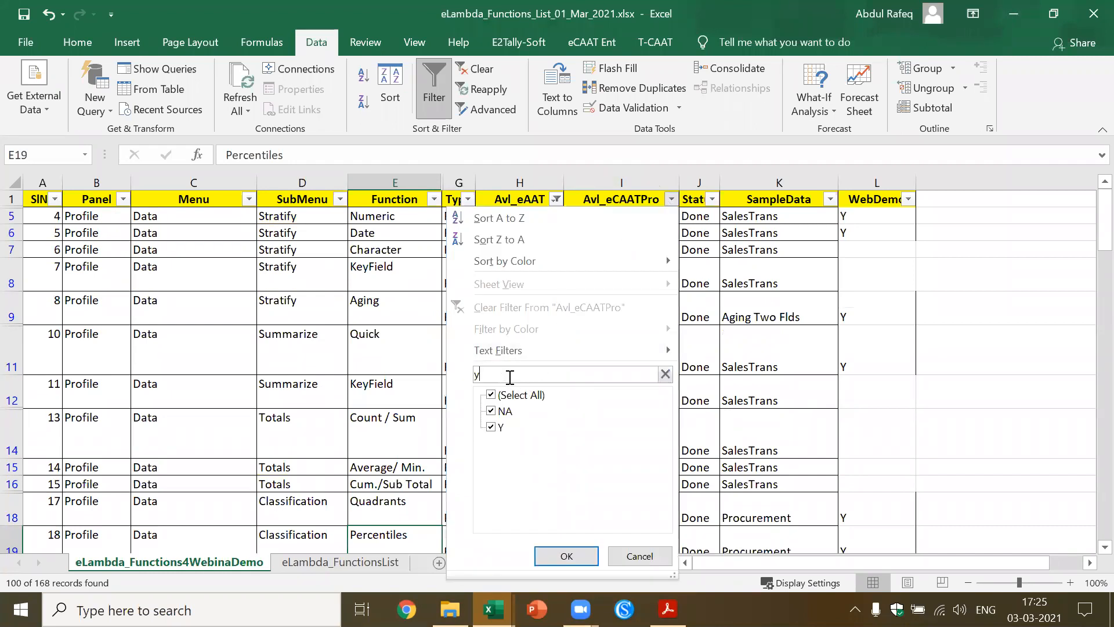
click(566, 558)
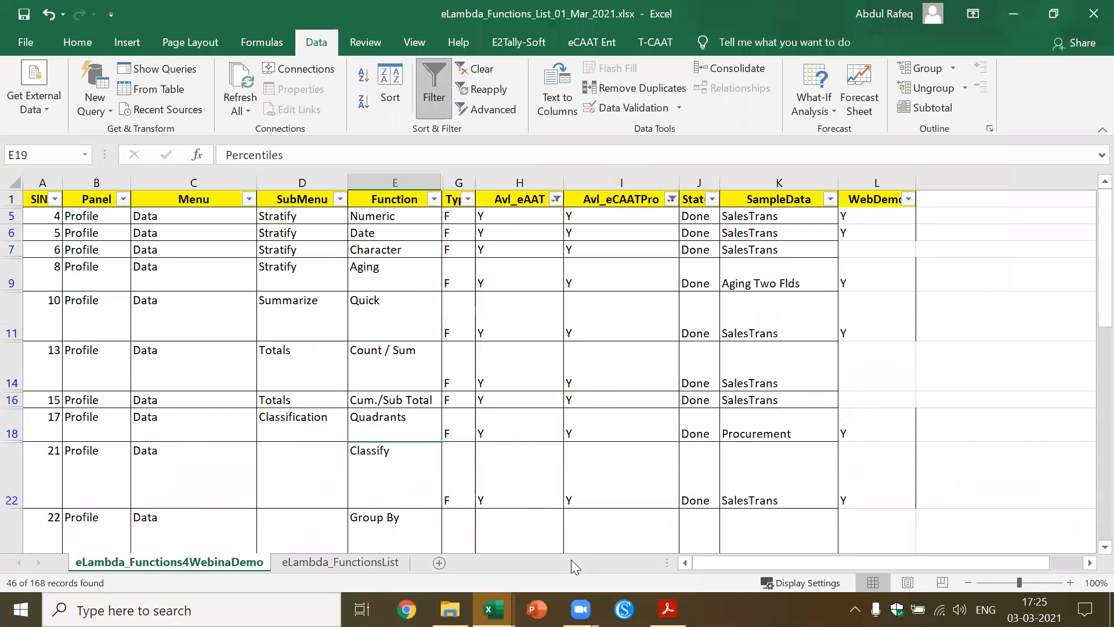
Close the eLambda_Functions_List_01_Mar_2021.xlsx workbook and save its changes
click(591, 428)
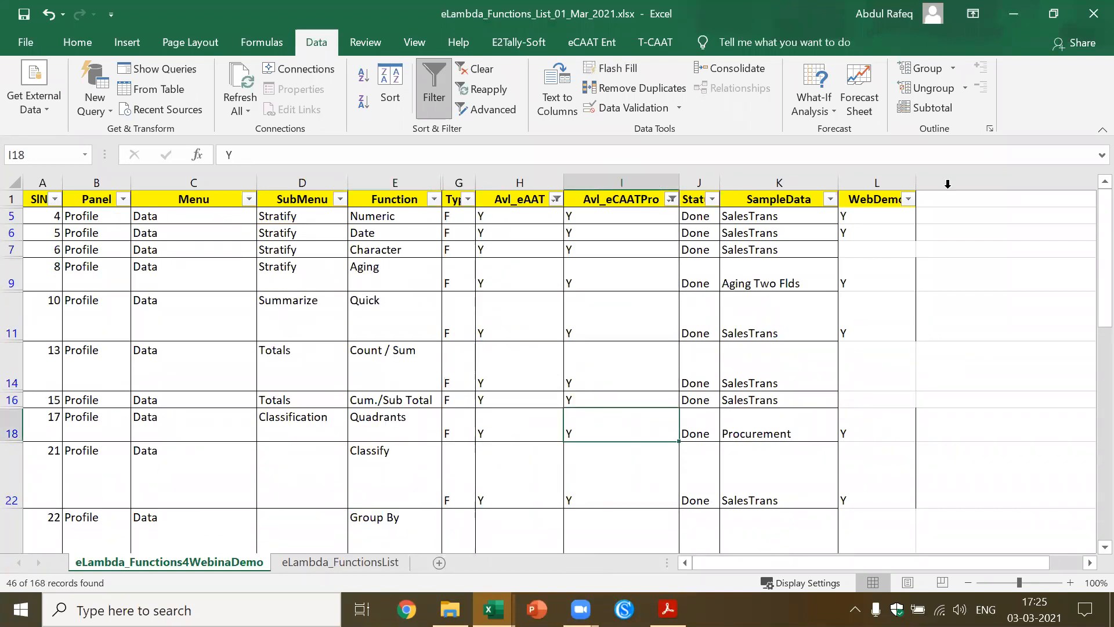
click(1093, 14)
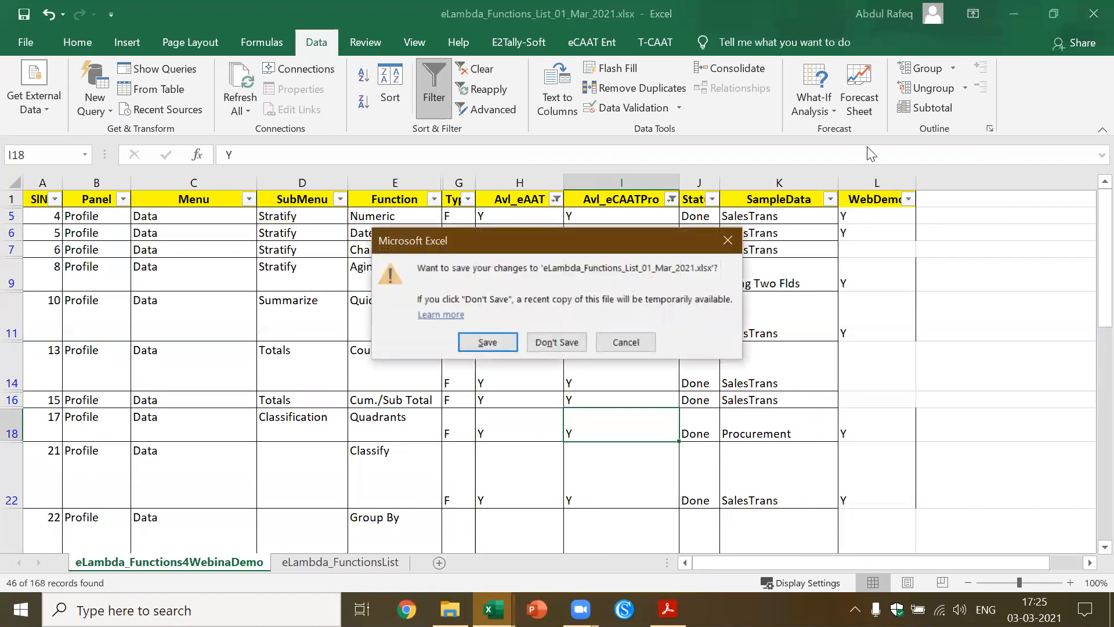
click(493, 336)
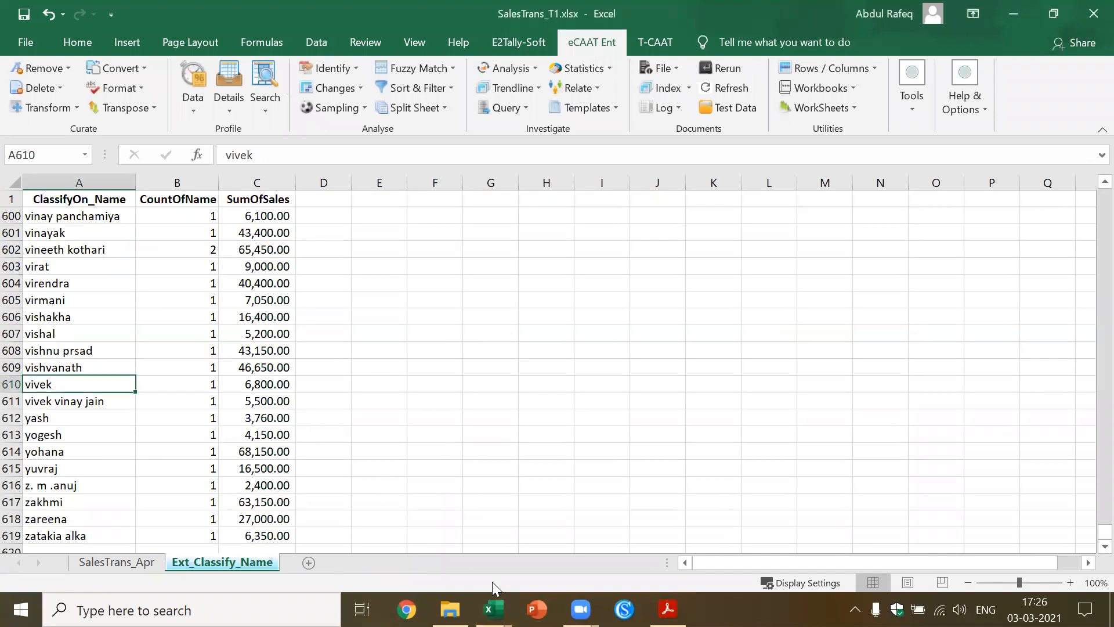
Look at the IndexSheet of the eCAAT_Test_Data1.xlsx workbook and return to SalesTrans_T1.xlsx
mouse_move(493, 609)
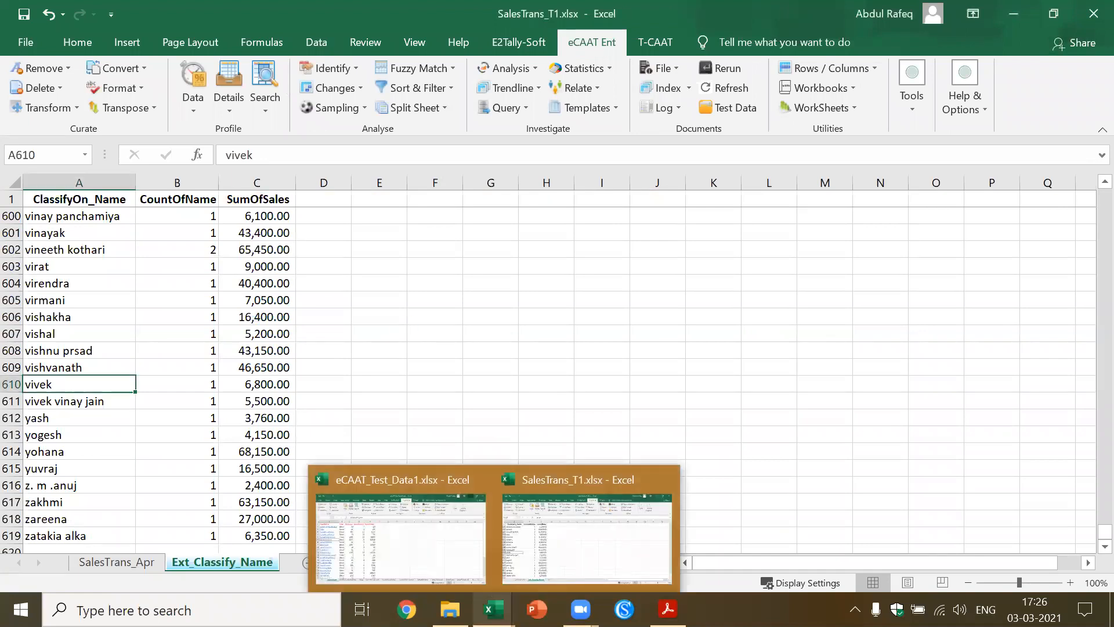
click(439, 569)
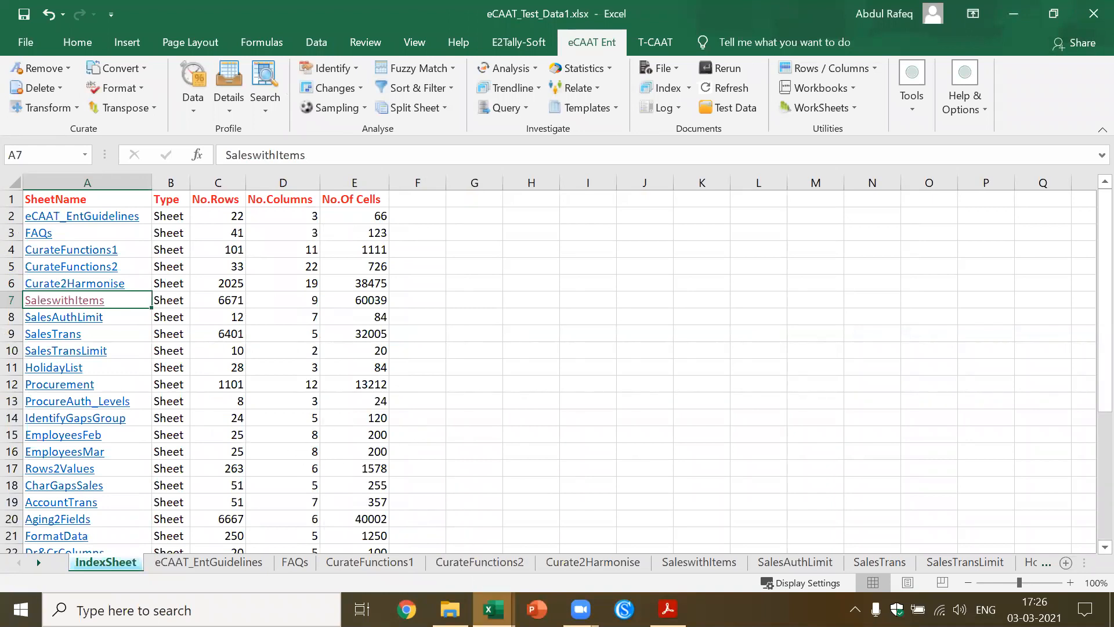
mouse_move(493, 609)
click(548, 558)
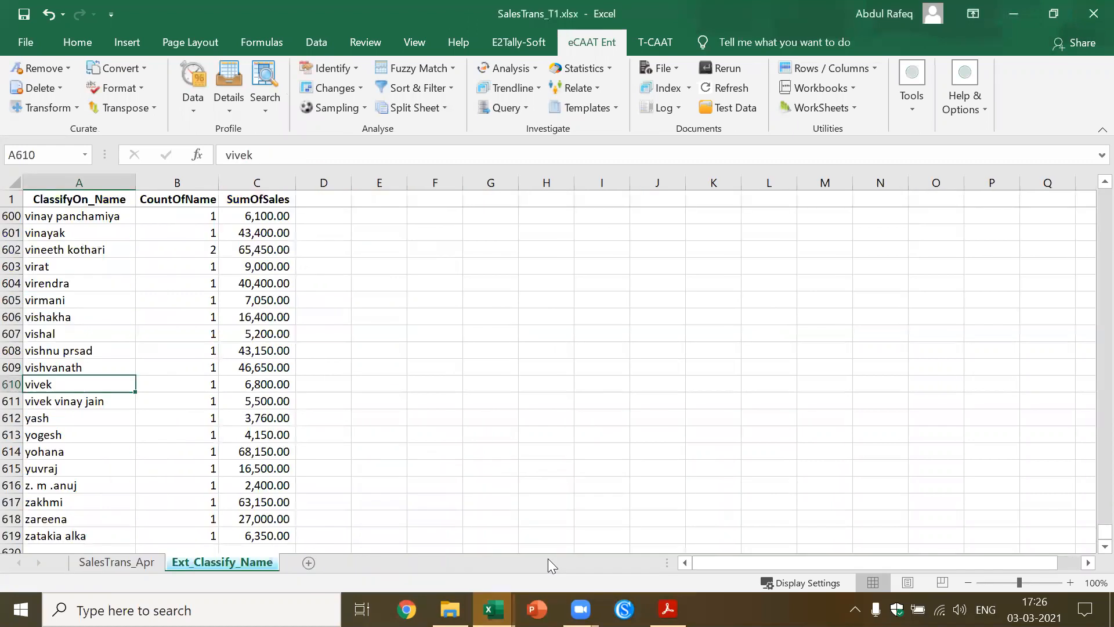
Look at the start of the Ext_Classify_Name sheet and return to the first rows of the SalesTrans_Apr sheet
click(223, 347)
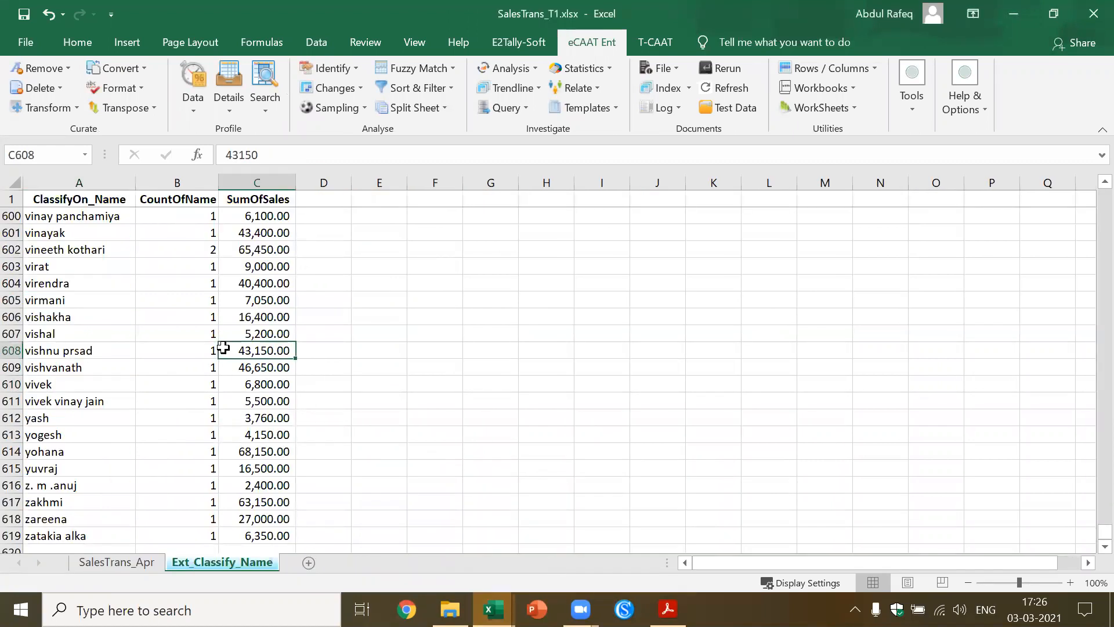
key(ctrl+Home)
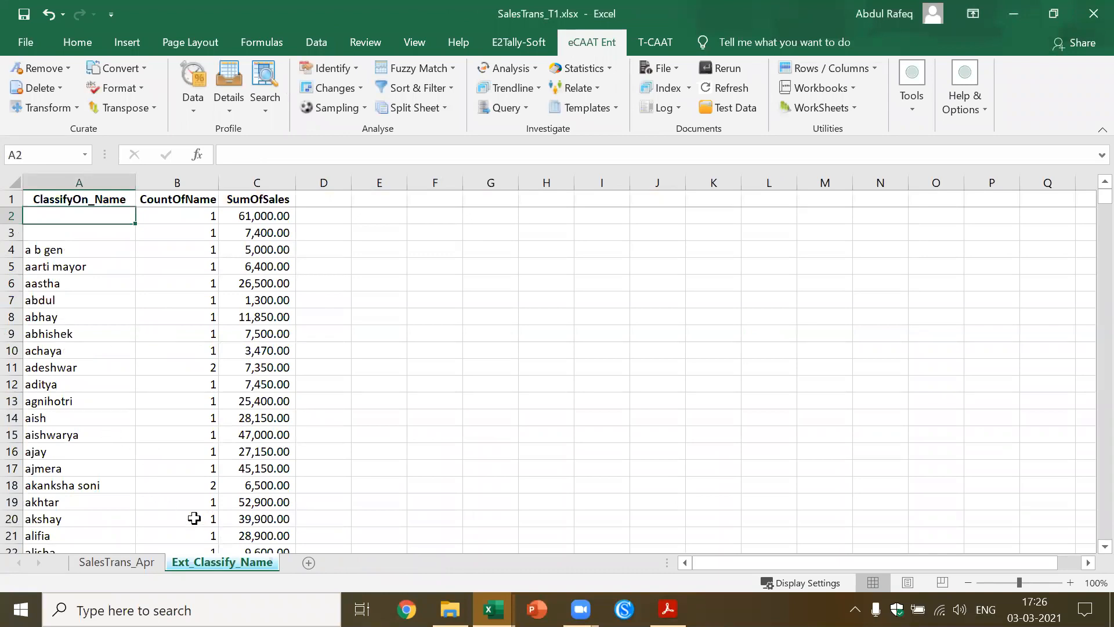
click(117, 562)
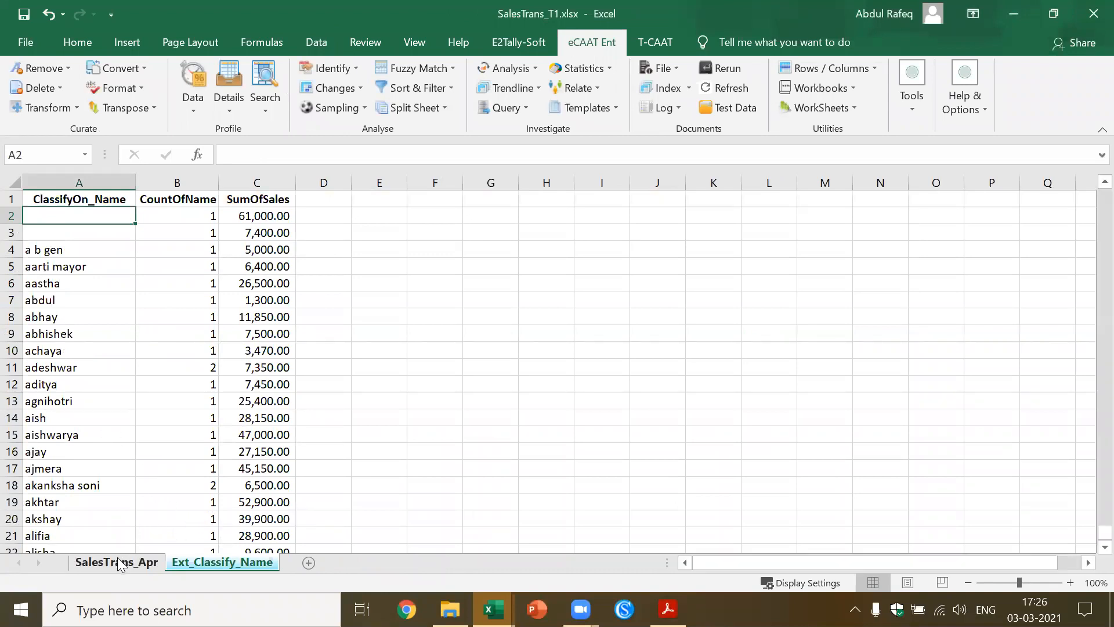
click(515, 430)
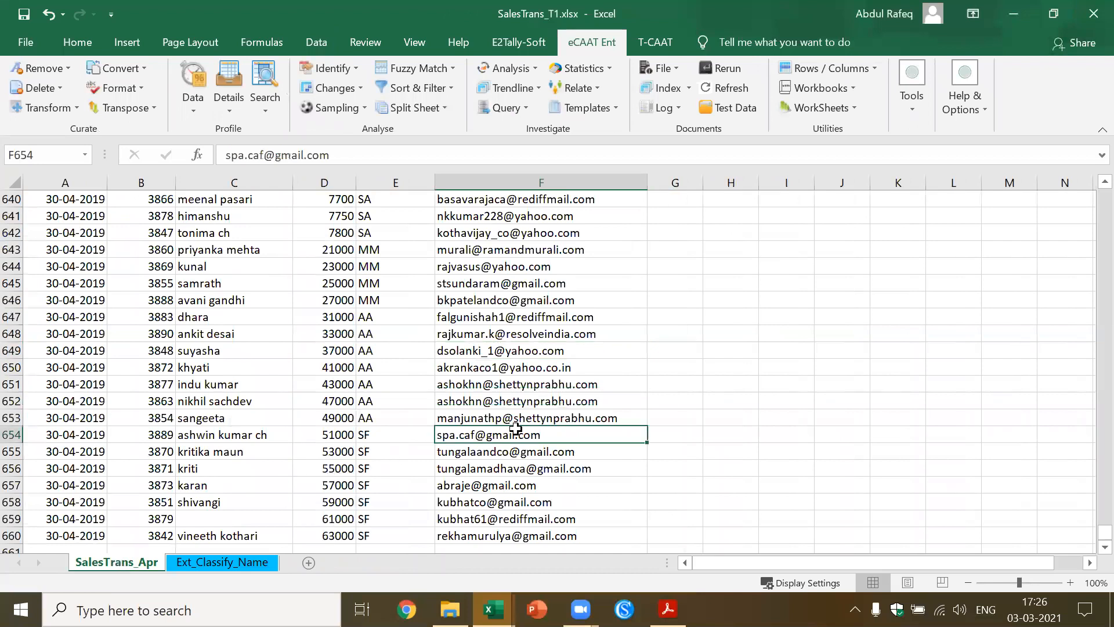
key(ctrl+Home)
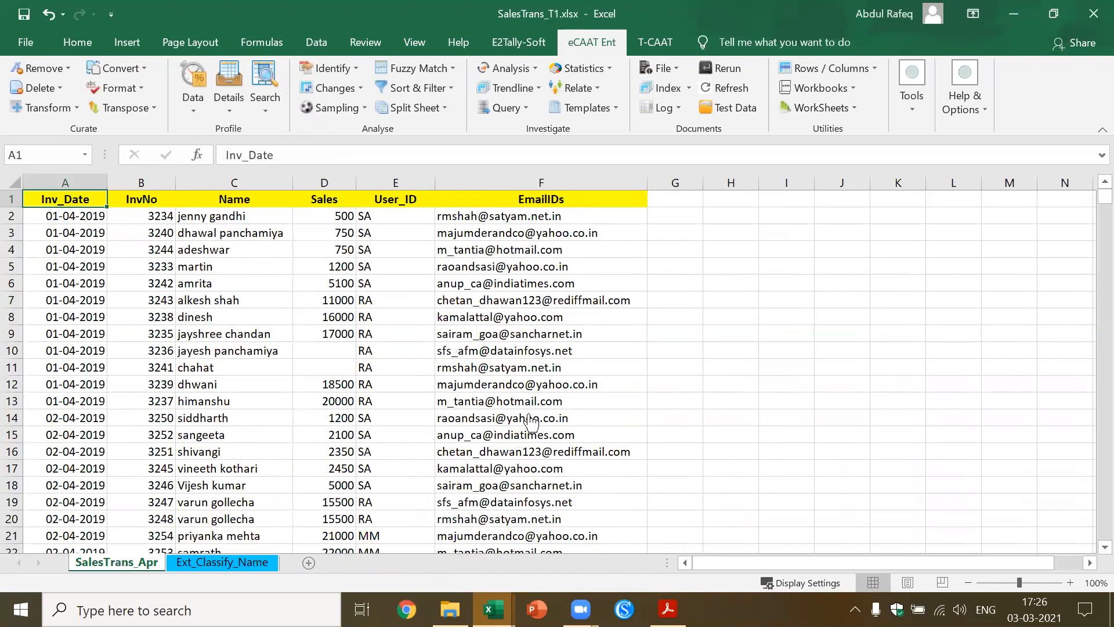
click(553, 365)
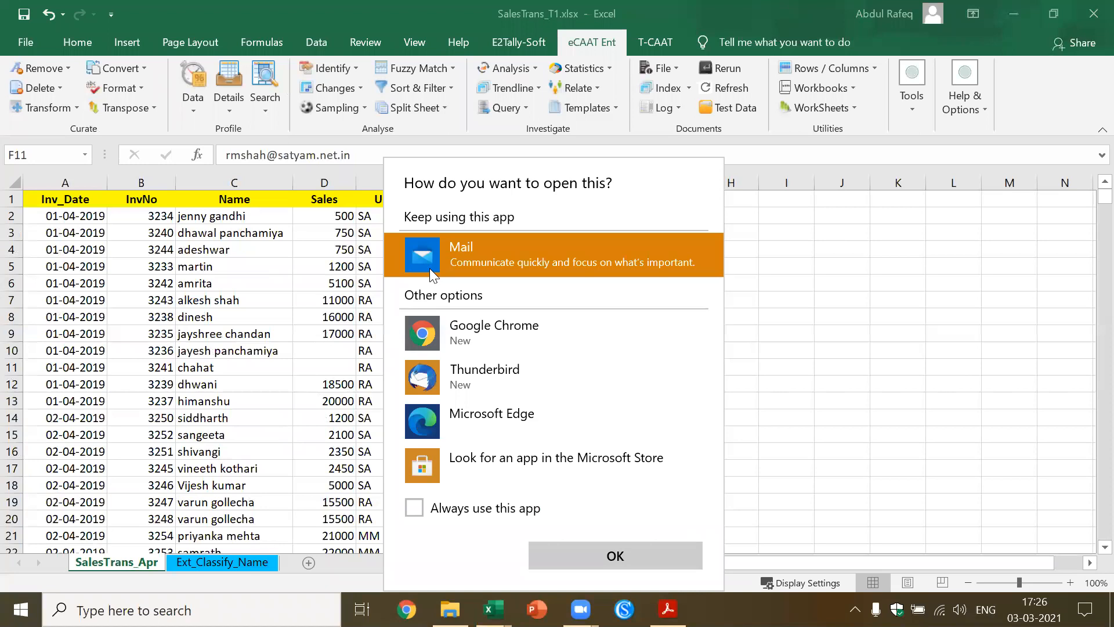
key(Escape)
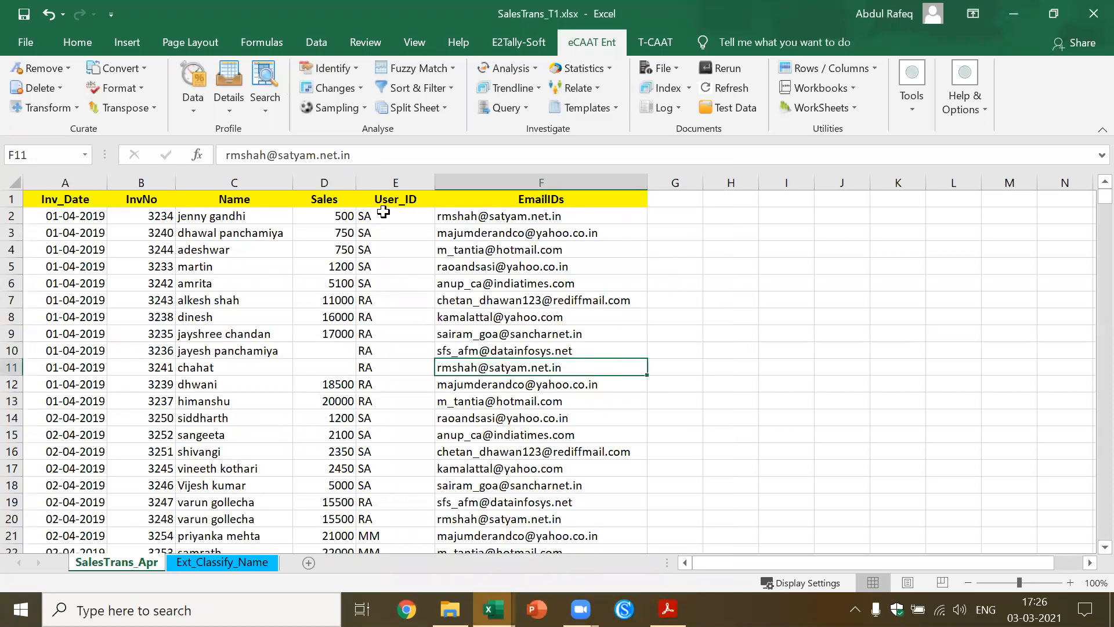
Run Classify on SalesTrans_Apr by the Name field with Count, summarizing on Sales and outputting to the result form
click(192, 111)
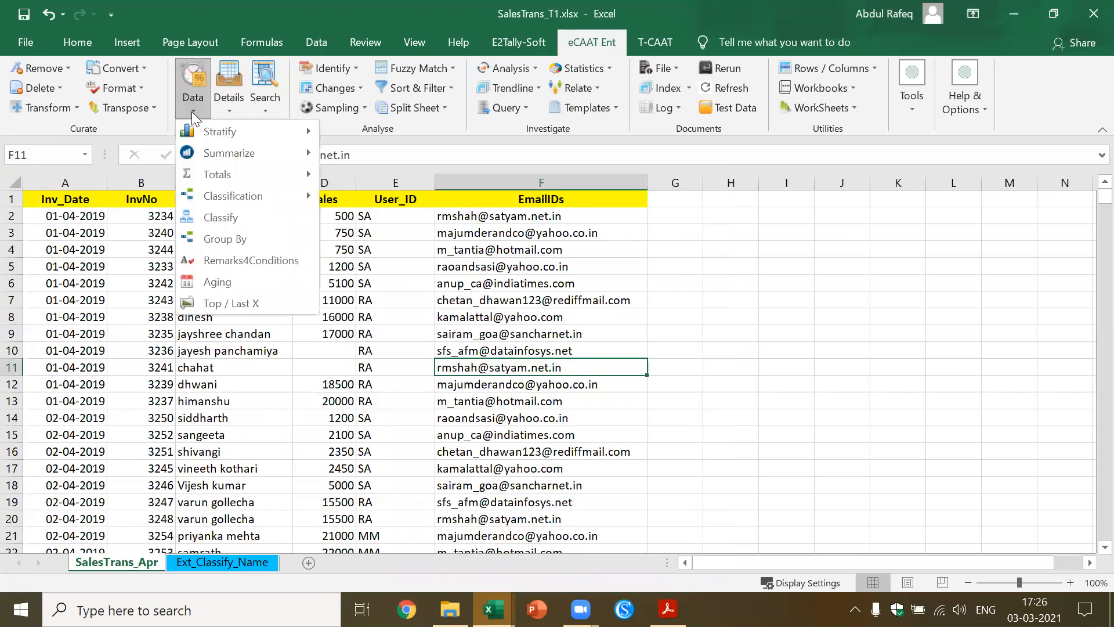
click(224, 218)
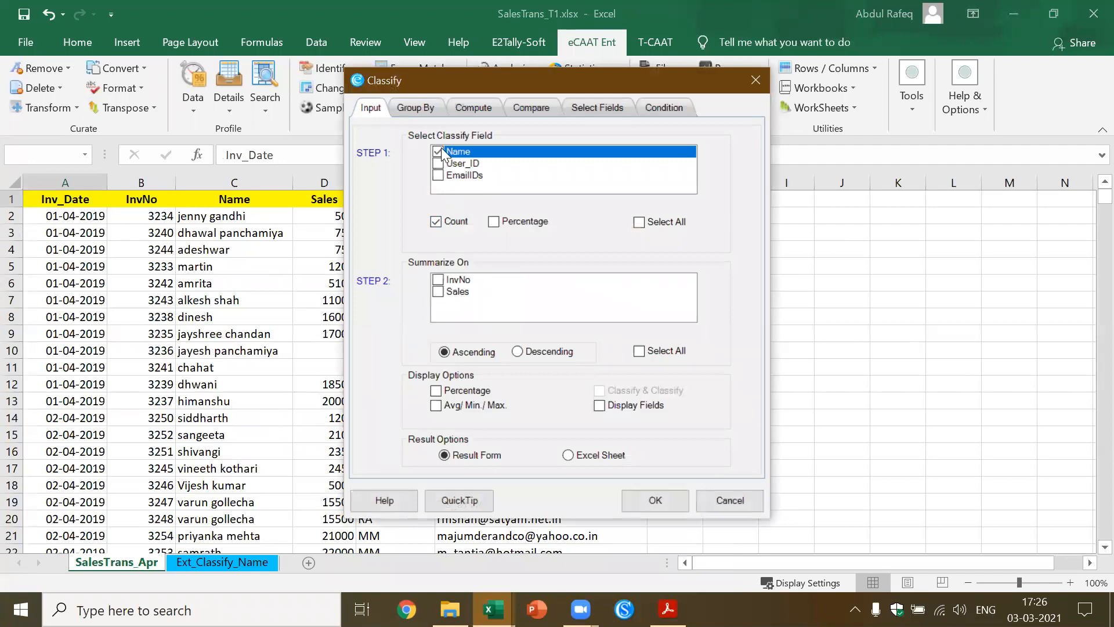
click(437, 292)
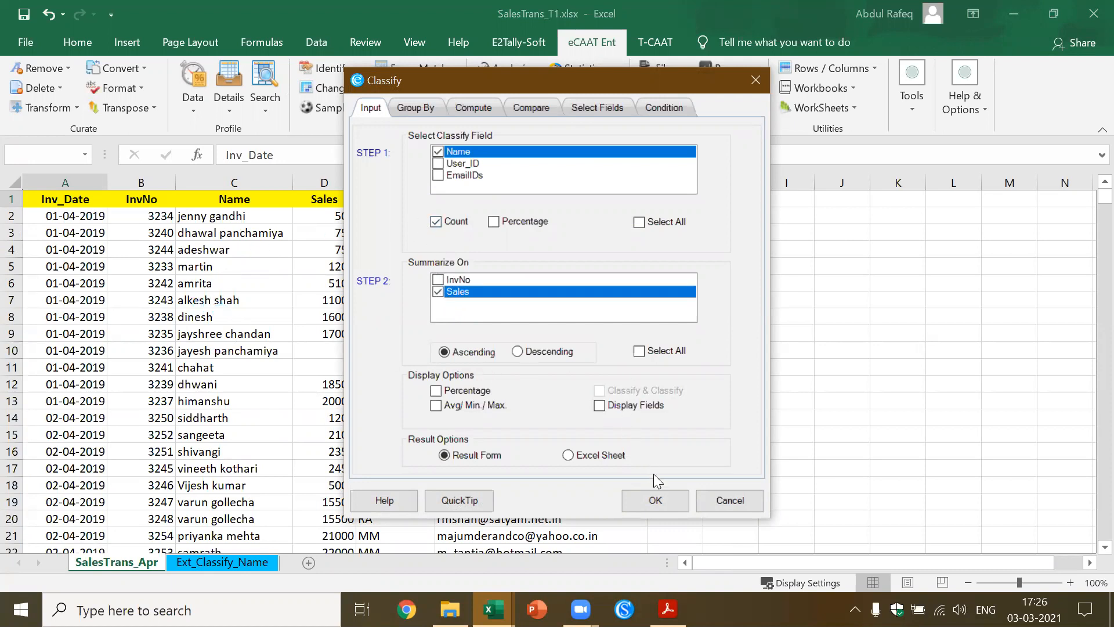
click(654, 503)
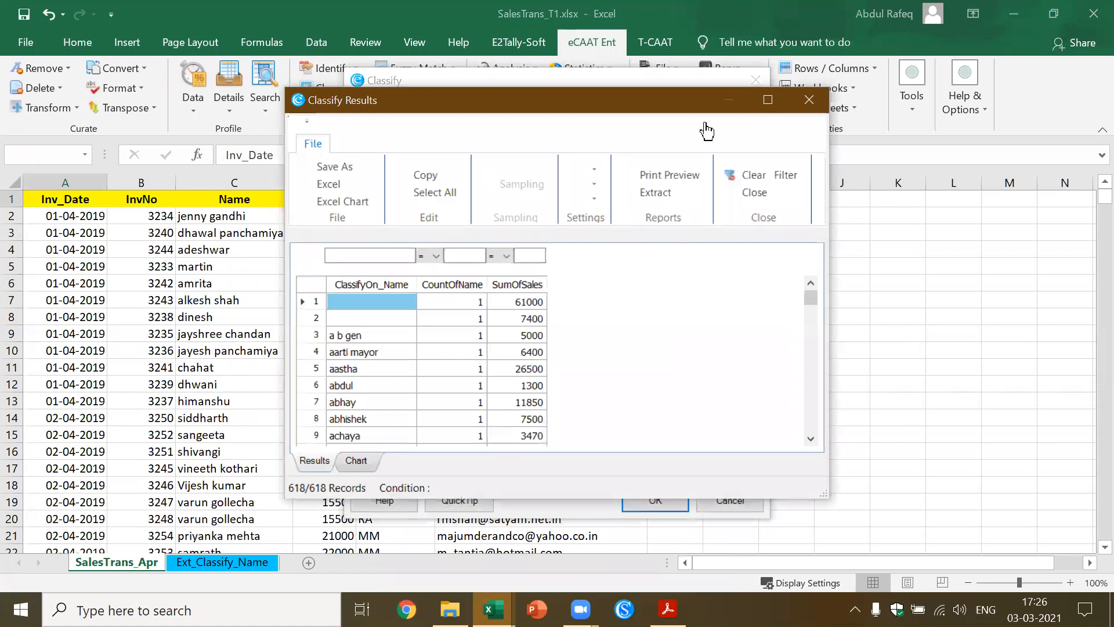
Examine the CountOfName statistics in the maximized Classify results, sort them ascending by SumOfSales, and close the results
click(769, 96)
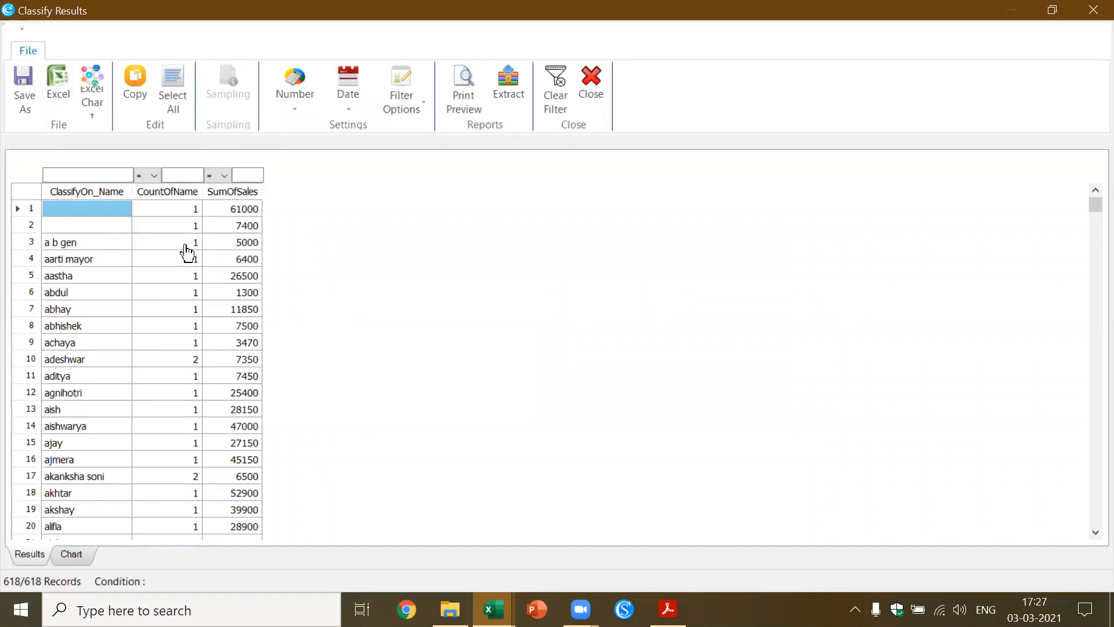
click(177, 195)
click(178, 198)
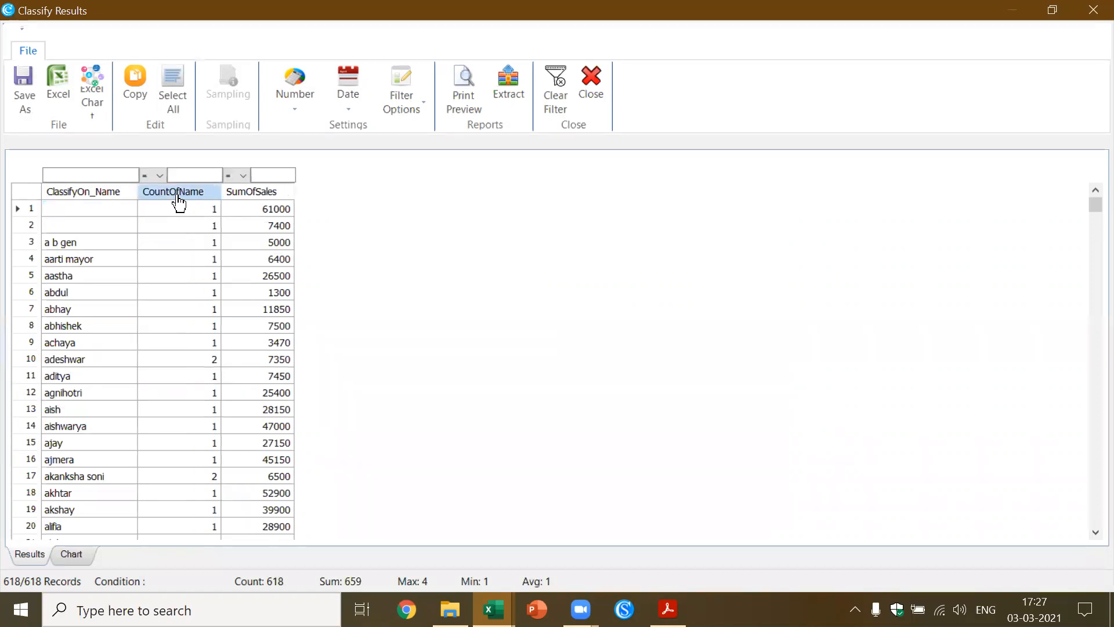
click(251, 200)
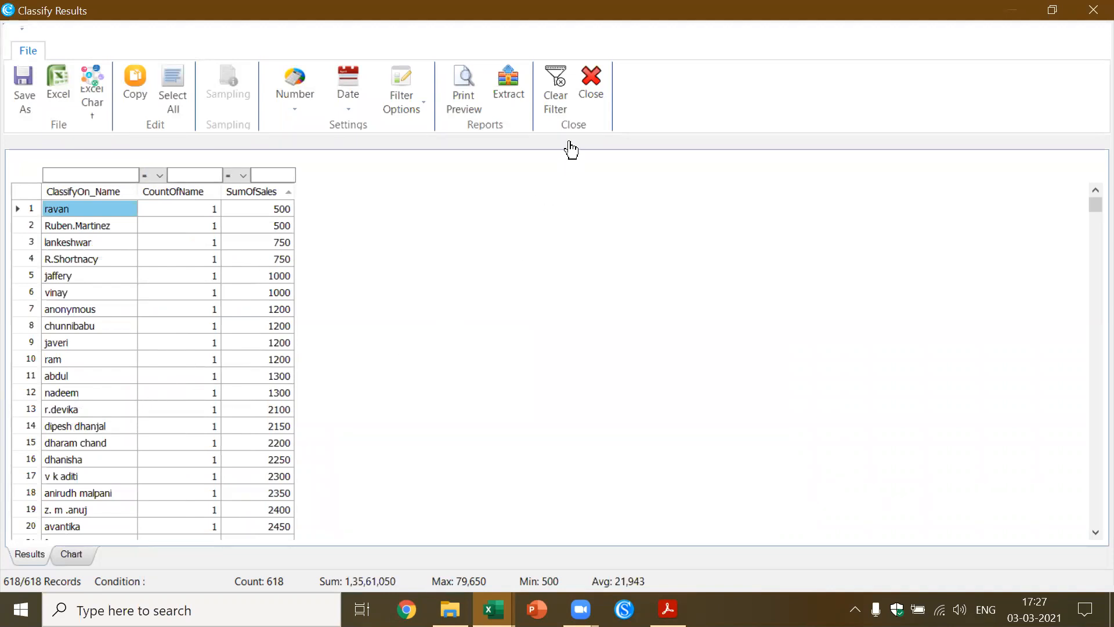
click(587, 105)
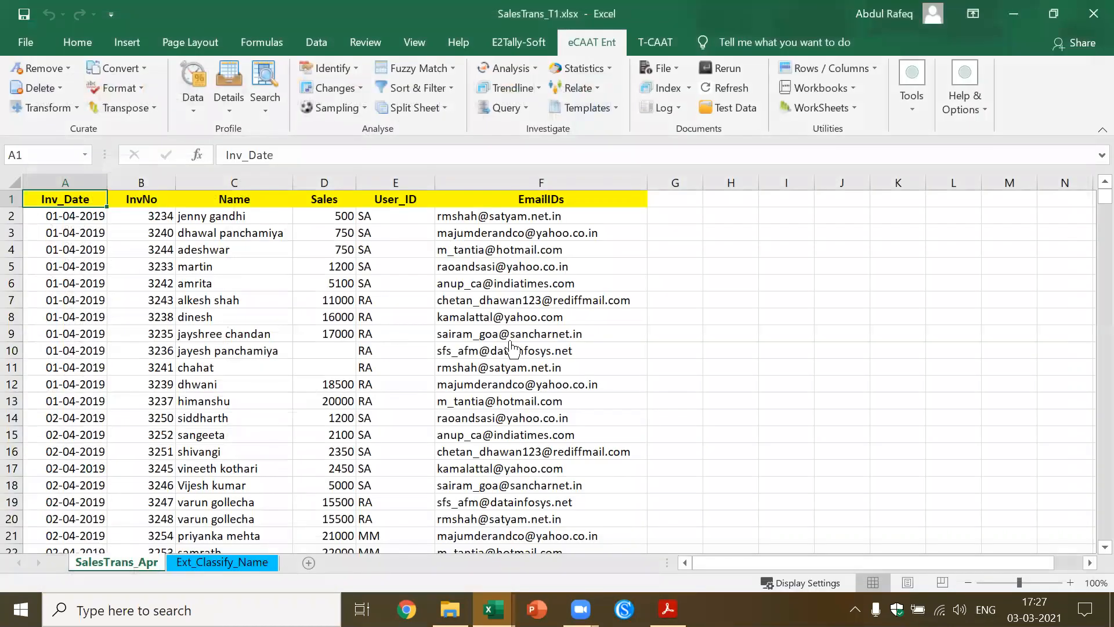
Look at the workbooks in the SalesTrans folder in File Explorer and return to SalesTrans_T1.xlsx in Excel
click(522, 334)
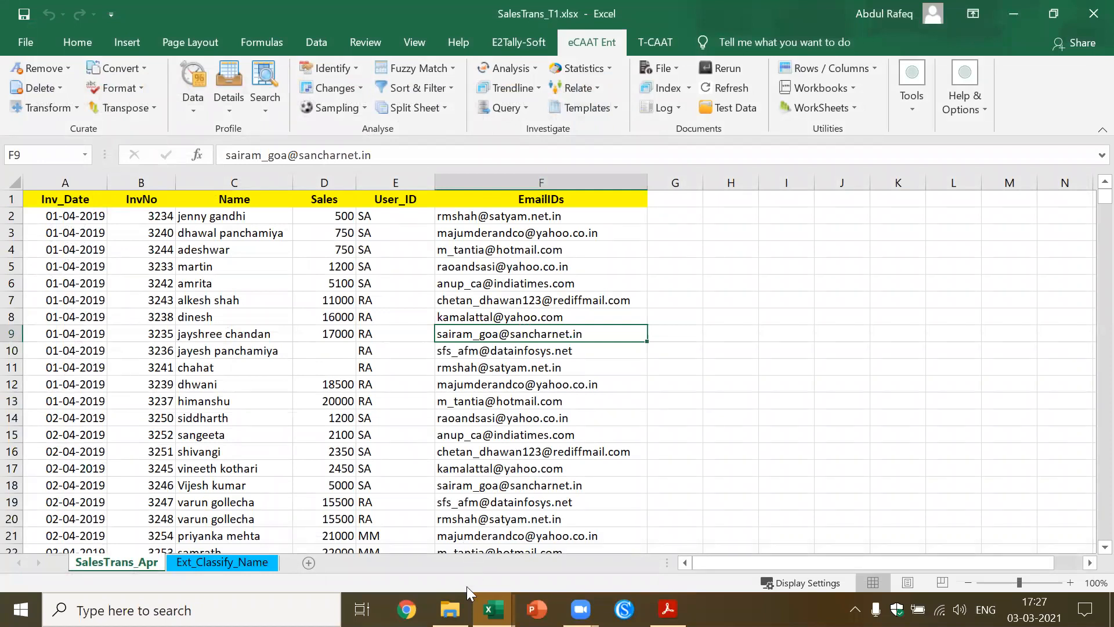
click(450, 609)
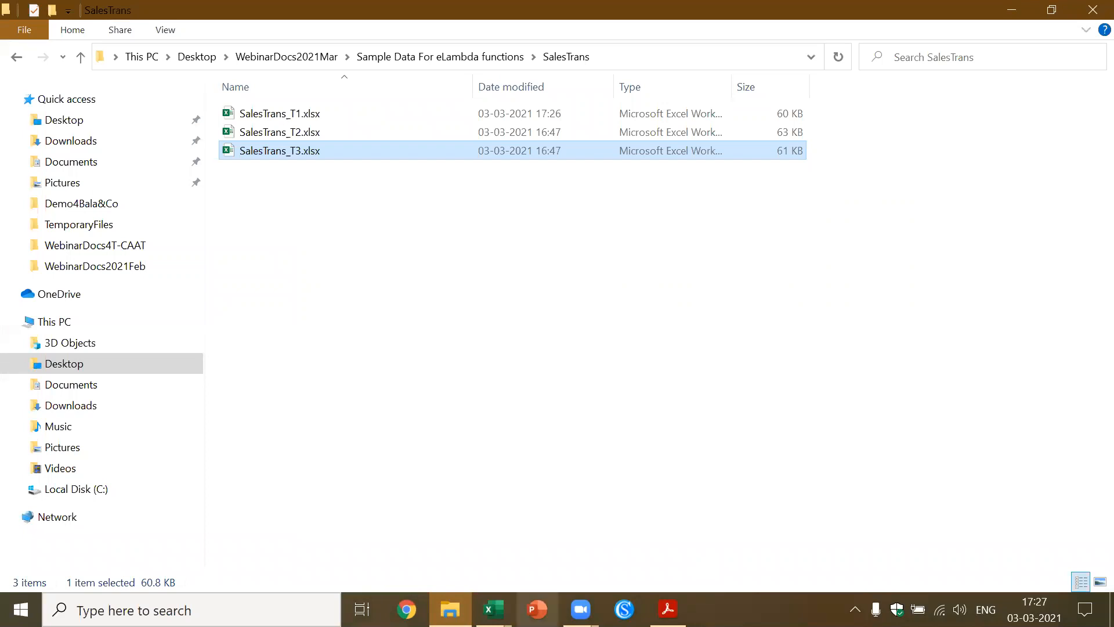
mouse_move(494, 610)
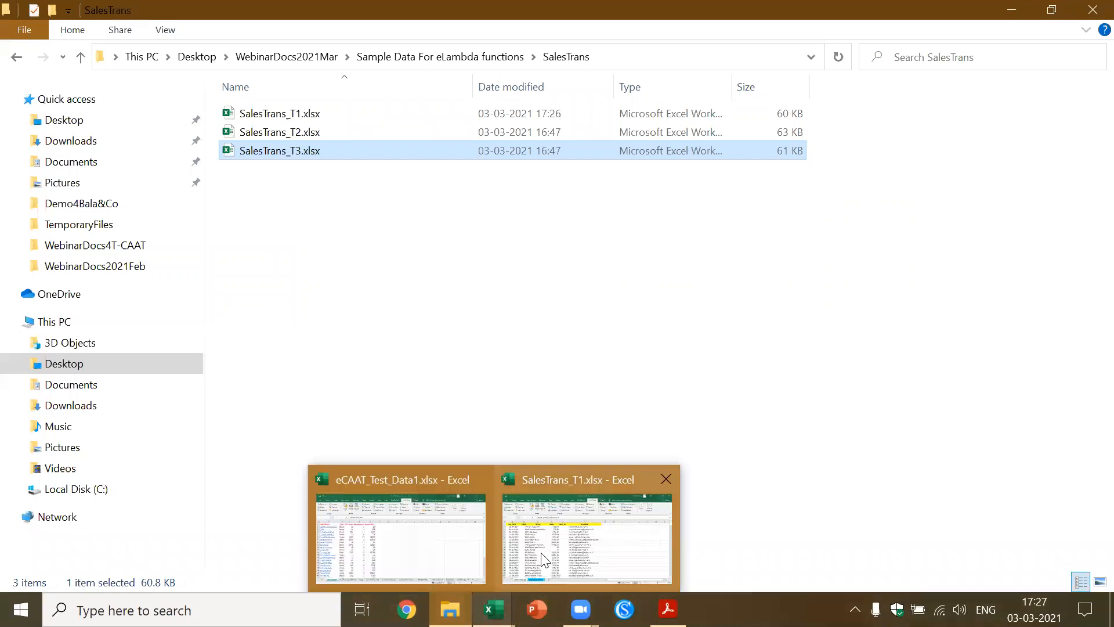
click(569, 540)
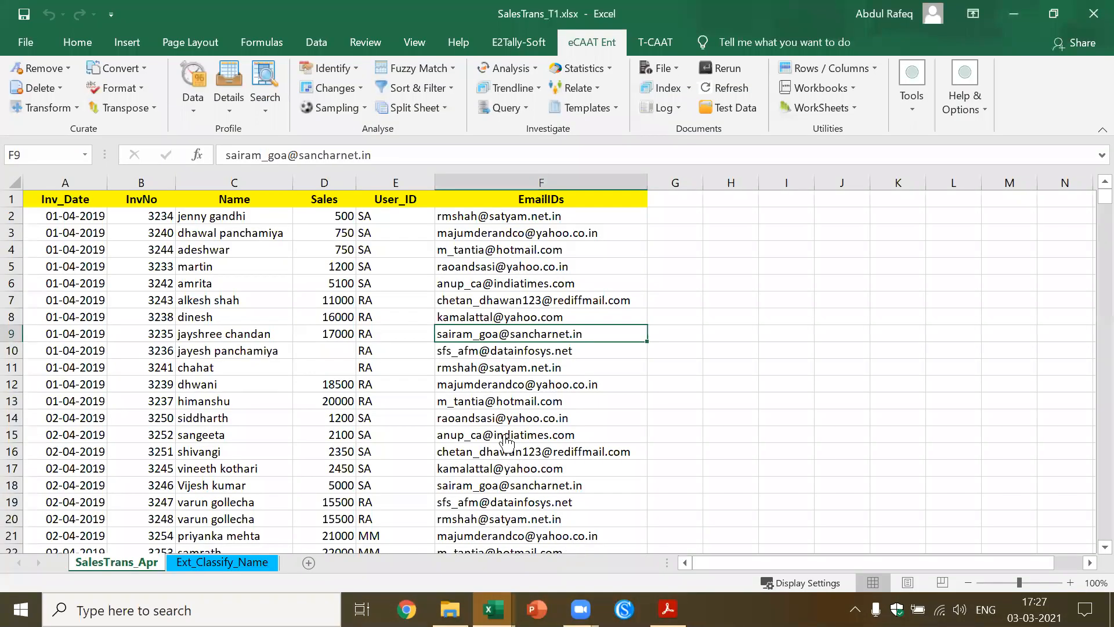
click(282, 384)
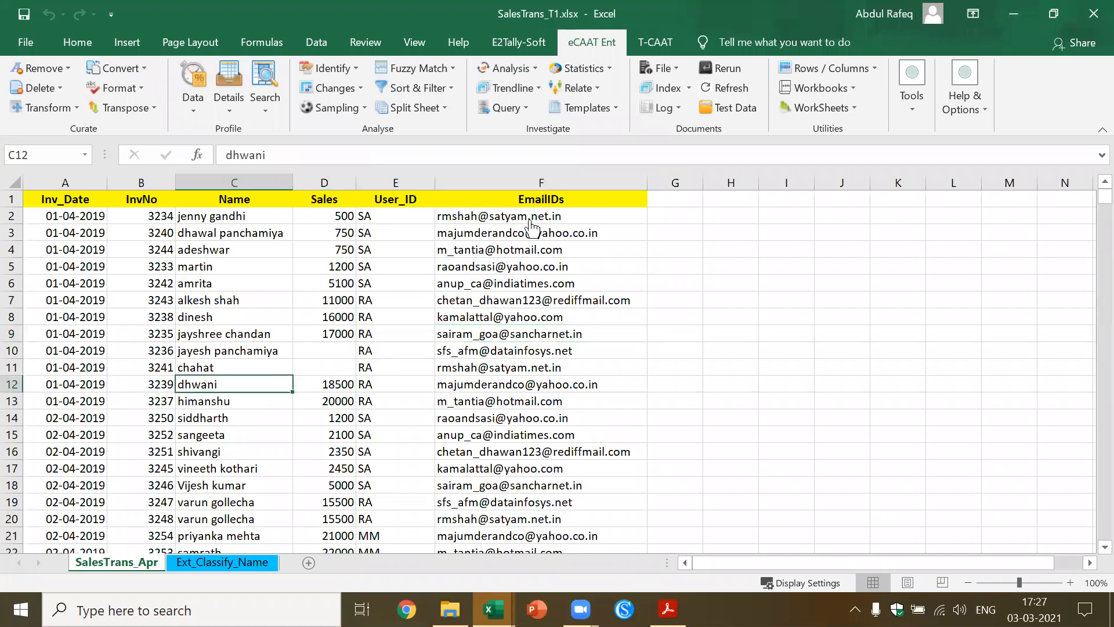
Start eLambda in Multiple Workbook mode and choose the SalesTrans folder under WebinarDocs2021Mar, Sample Data For eLambda functions
click(618, 104)
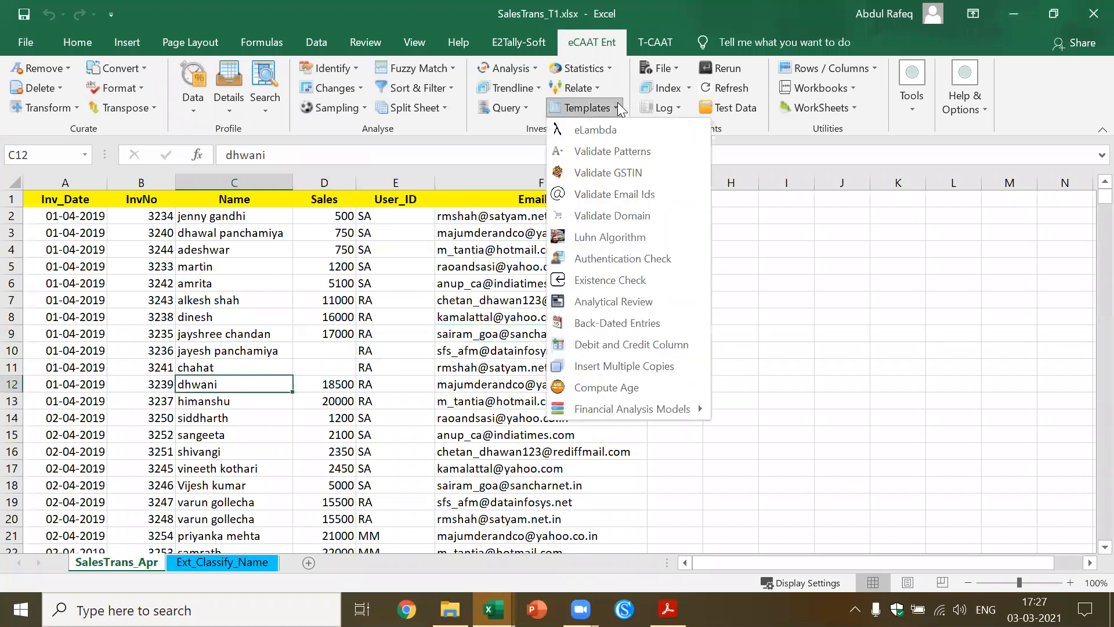
click(603, 129)
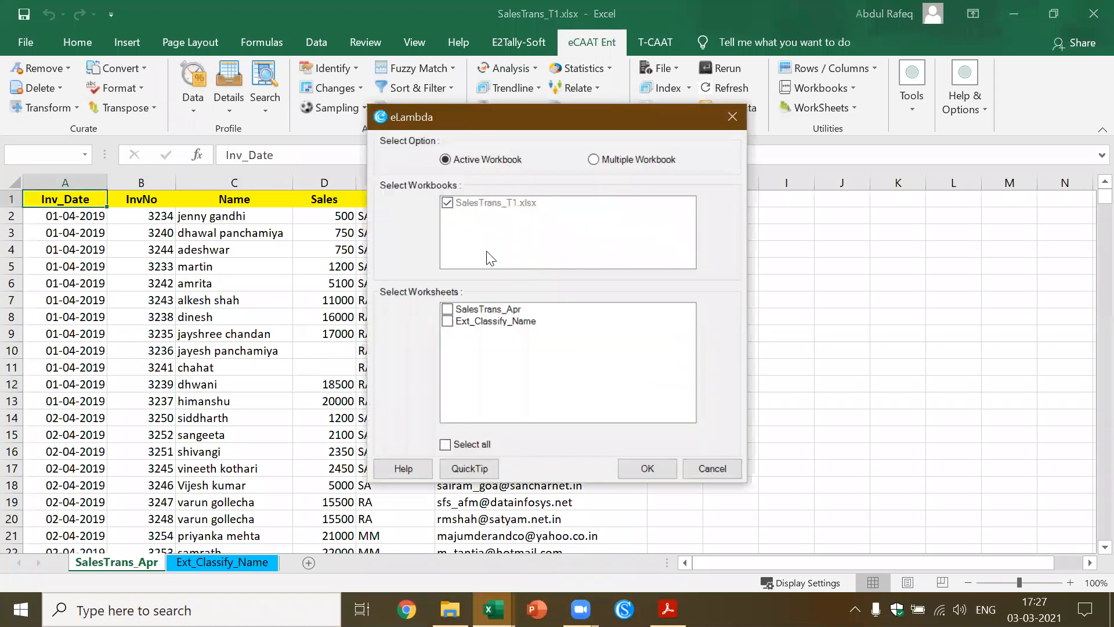
click(594, 159)
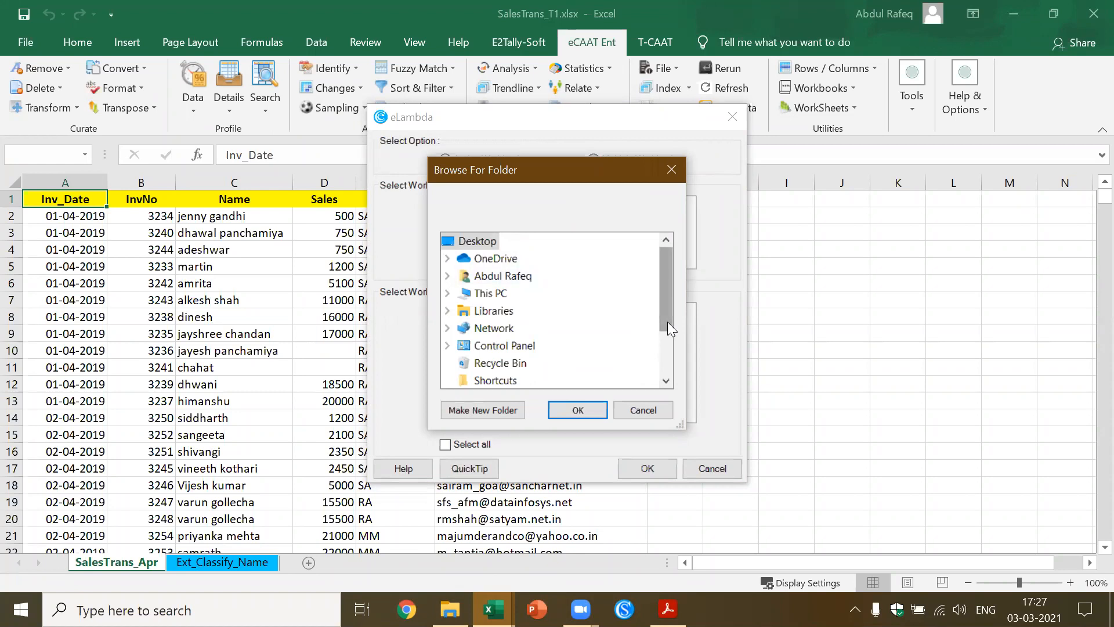
drag(667, 321, 666, 374)
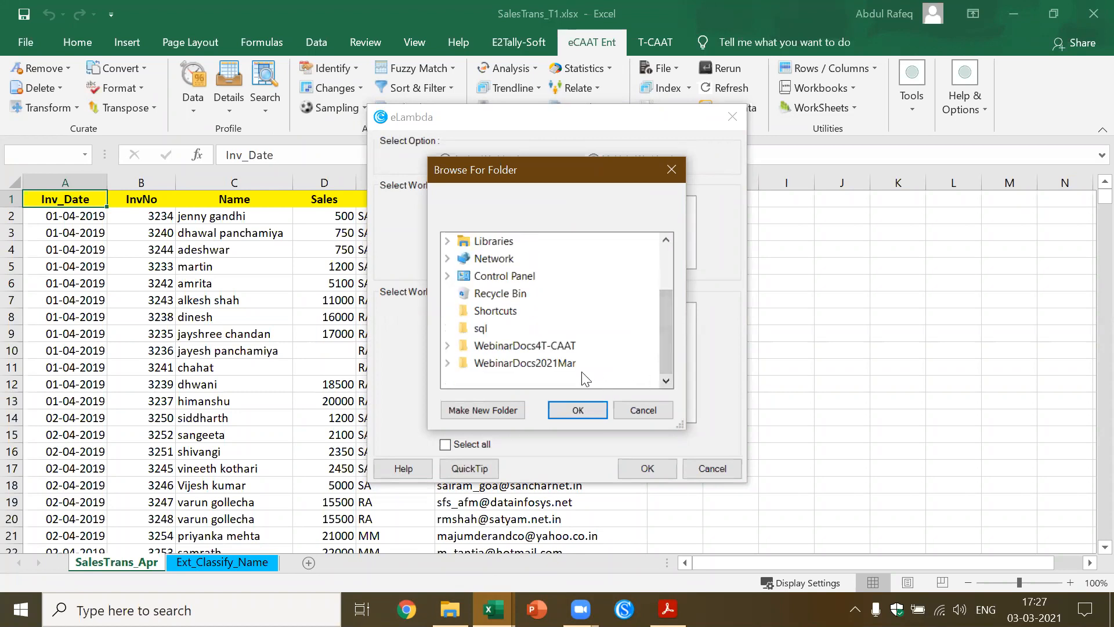
double_click(559, 363)
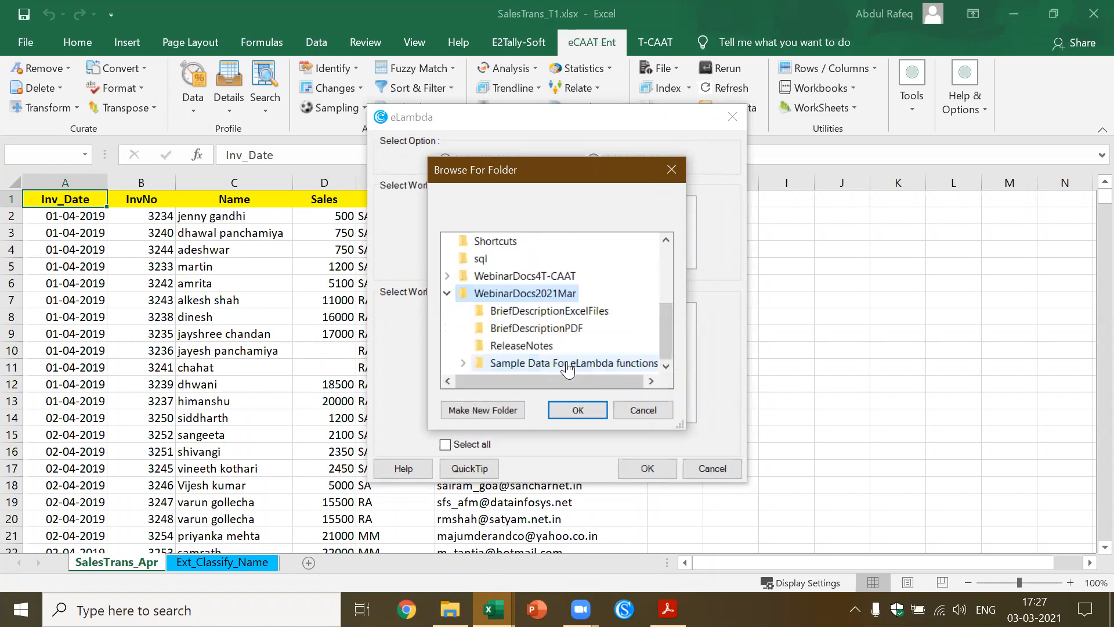
double_click(574, 364)
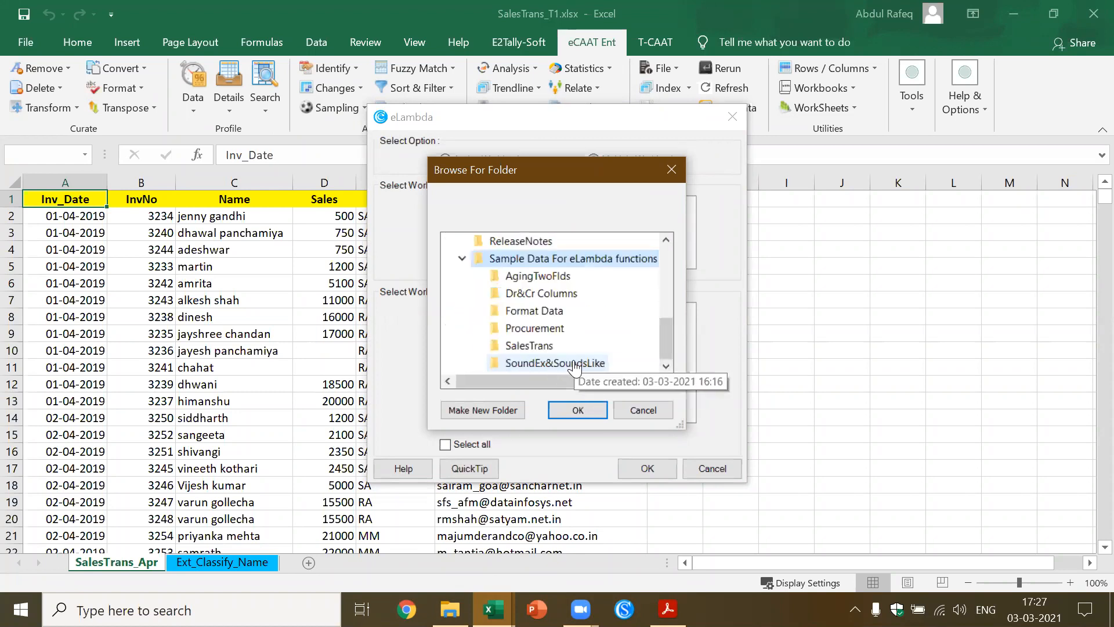
click(541, 348)
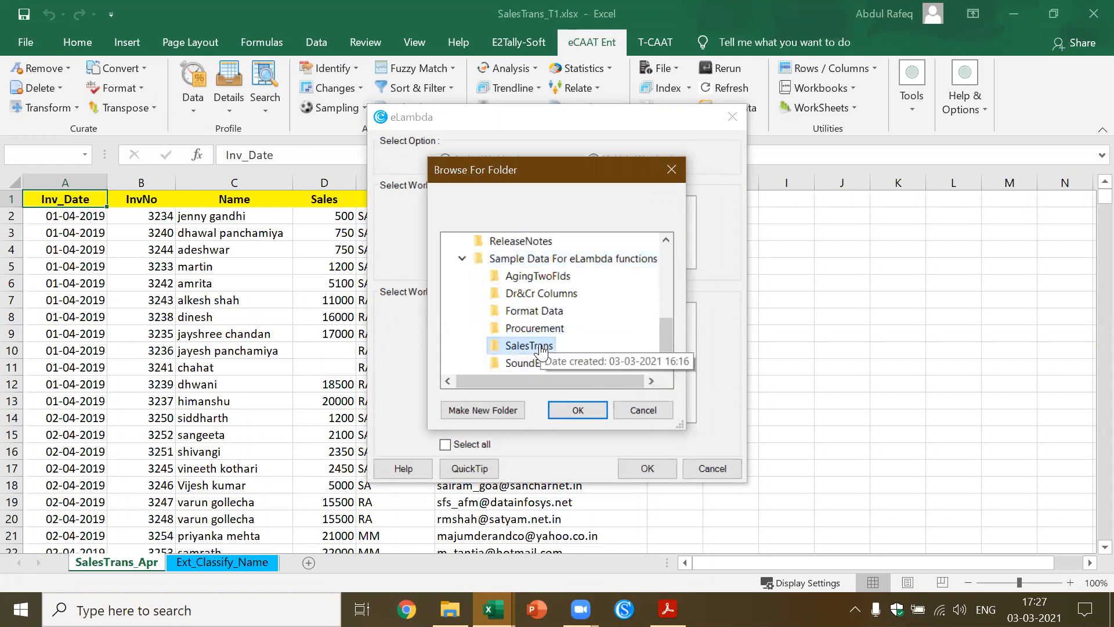
click(578, 410)
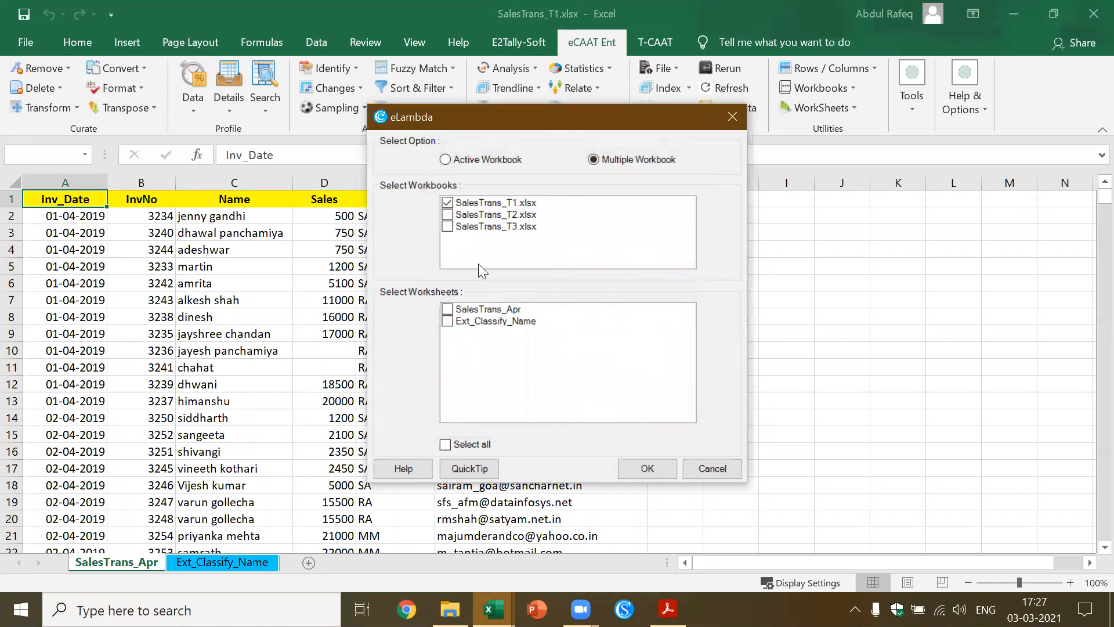
Add SalesTrans_T2.xlsx and SalesTrans_T3.xlsx to the selection and confirm the worksheets SalesTrans_Apr, SalesTrans_May and SalesTrans_Jun
click(452, 213)
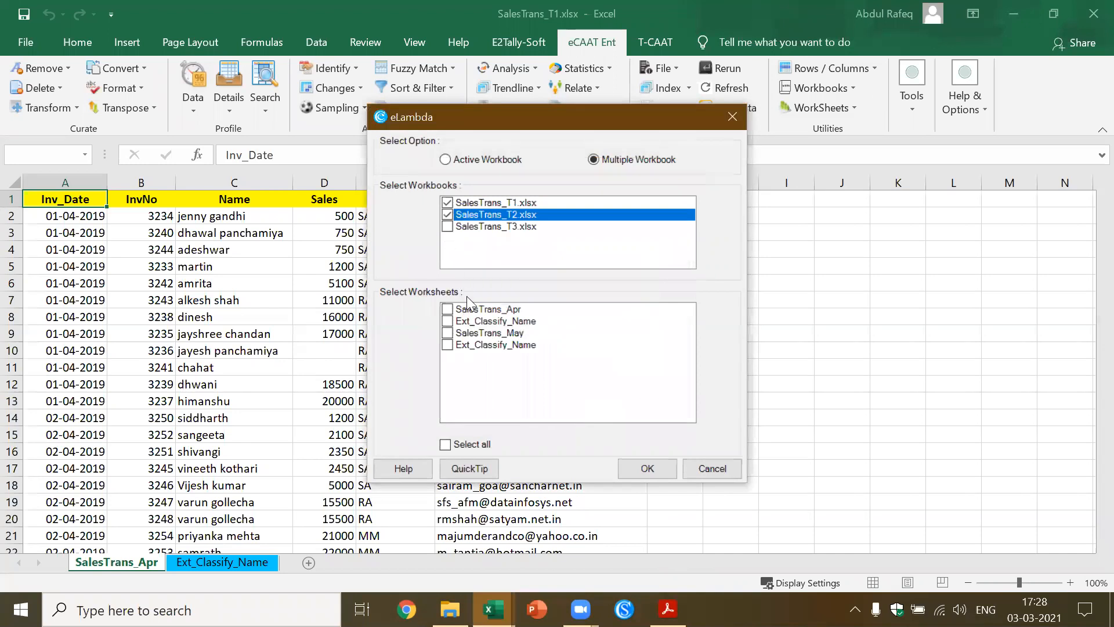
click(448, 226)
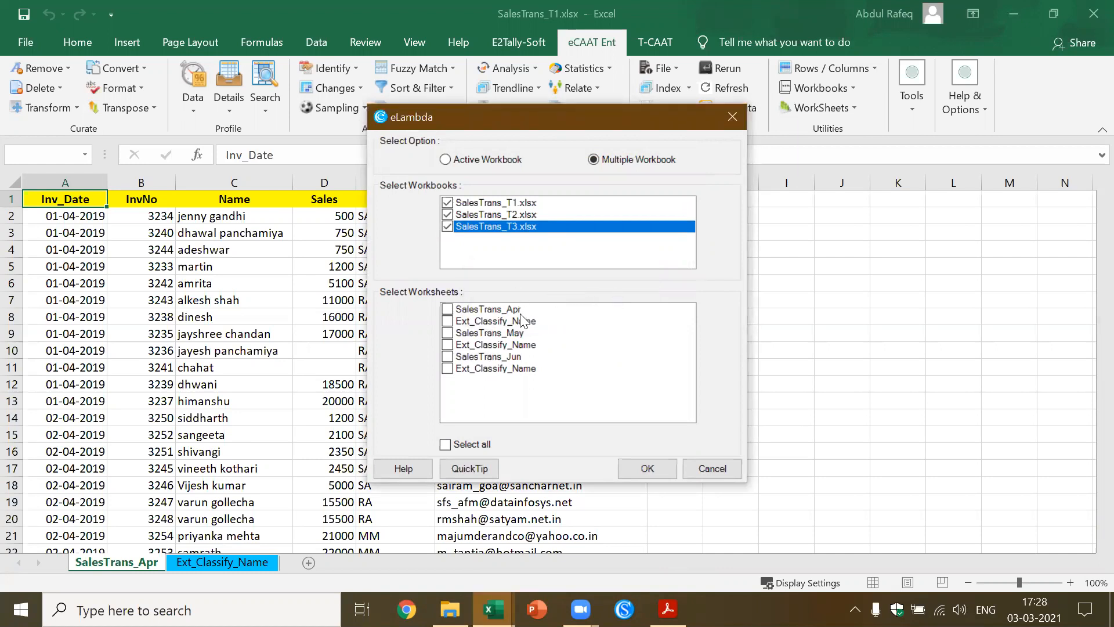
click(447, 309)
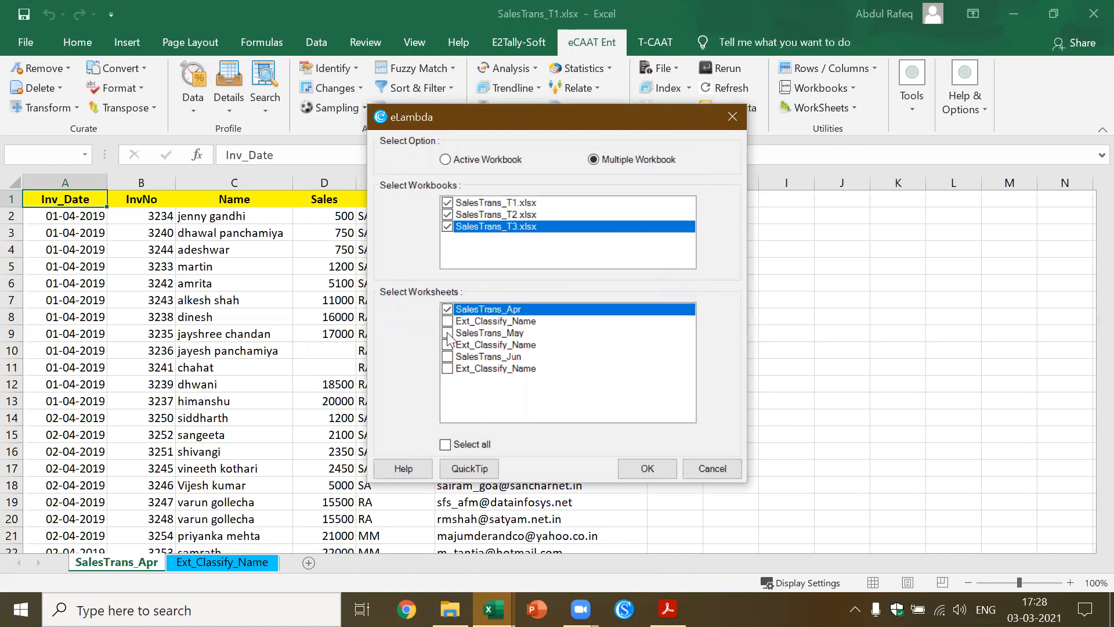
click(446, 334)
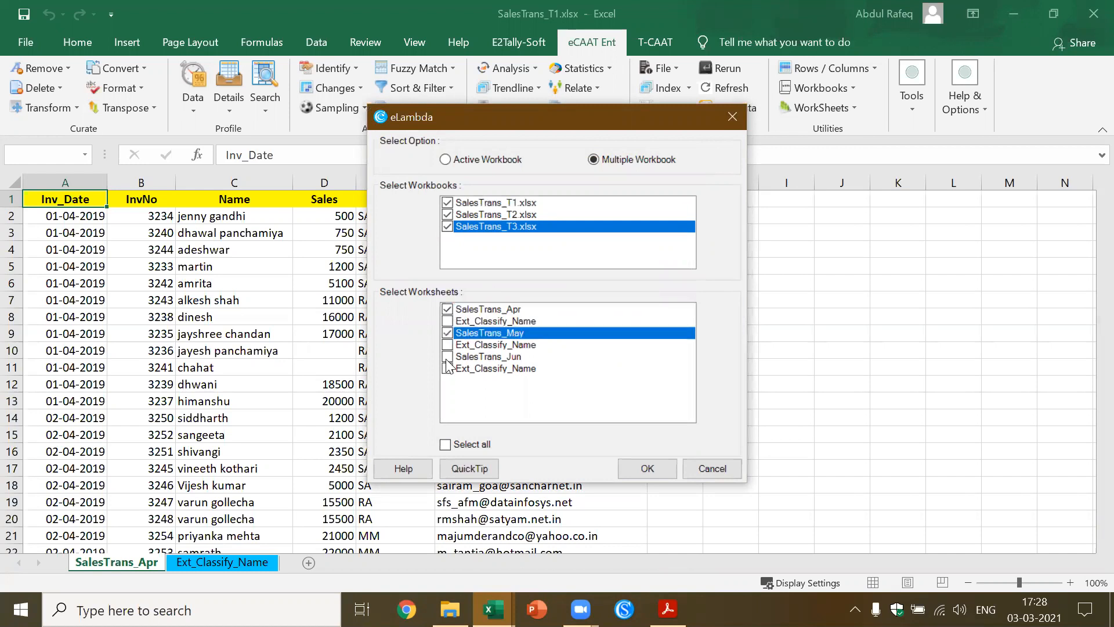
click(448, 358)
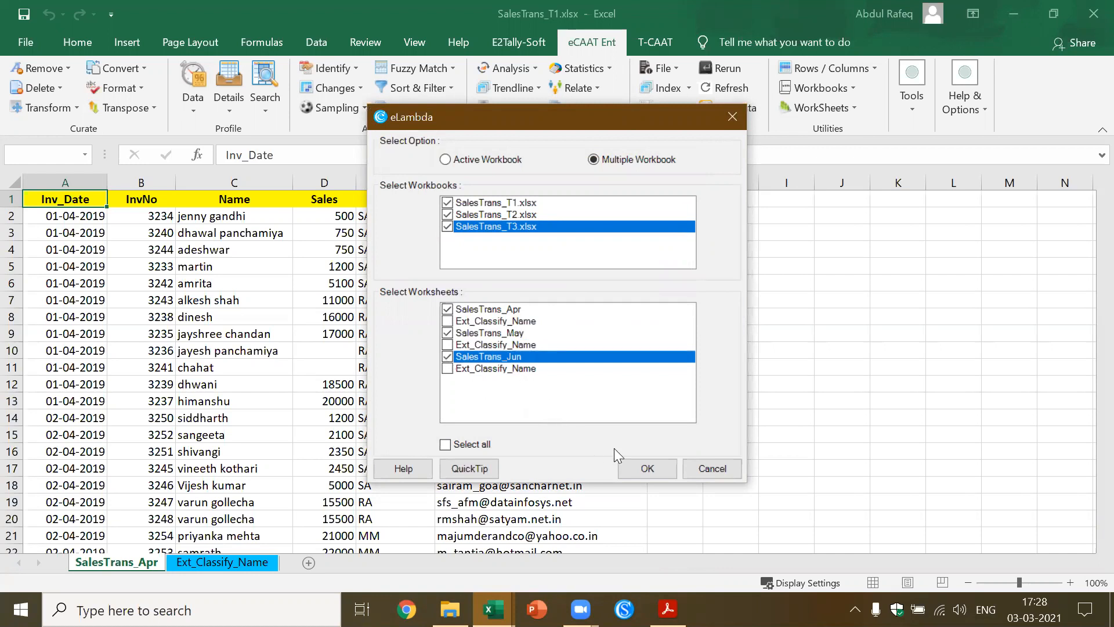
click(657, 471)
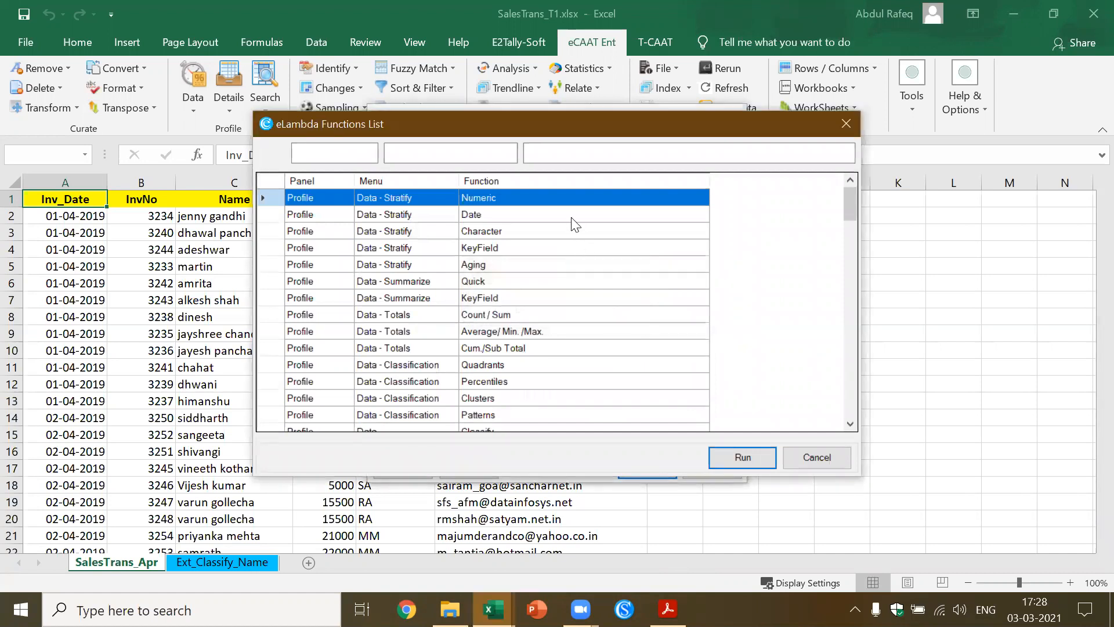
Find the Classify function in the eLambda list by searching "cla", and start it with the existing workbook as the output location
click(554, 155)
text(cla)
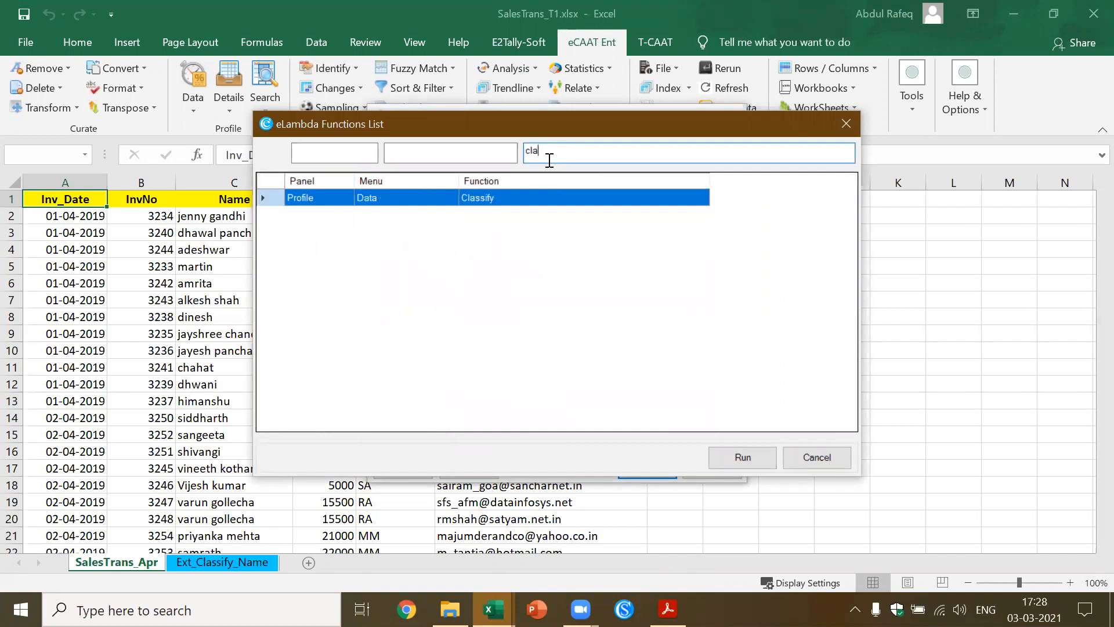
click(485, 200)
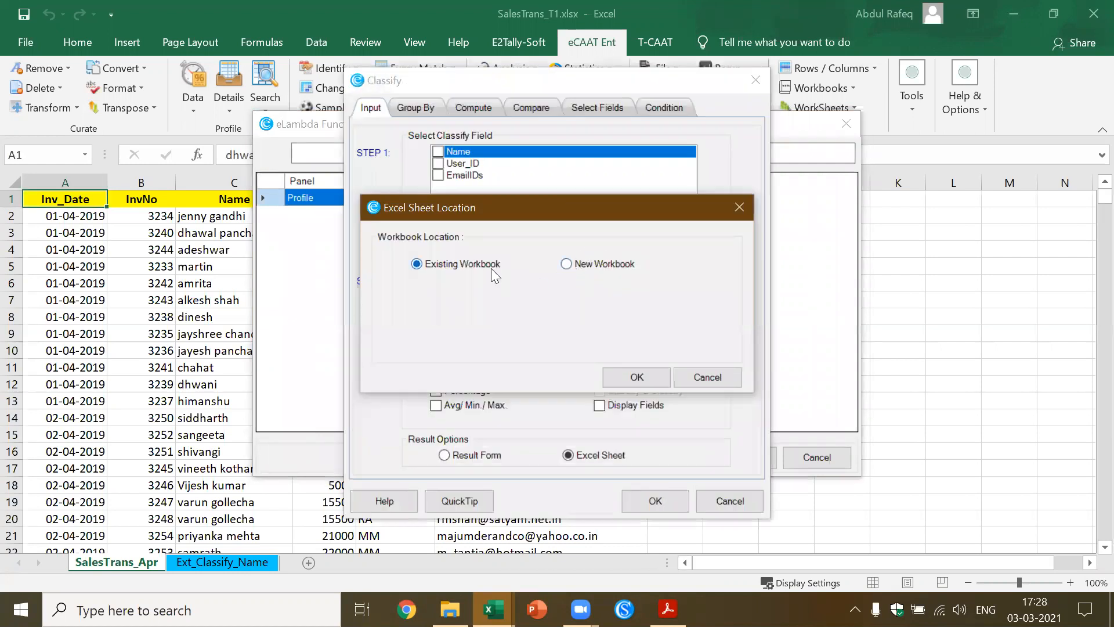
click(632, 385)
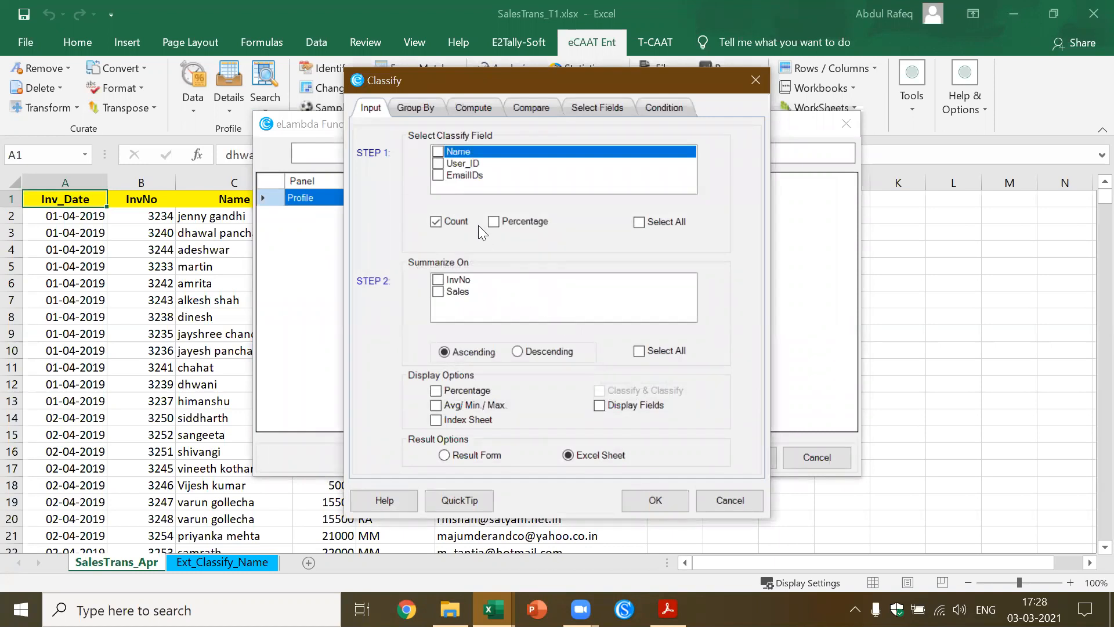
Classify on User_ID, summarize on Sales with average, minimum and maximum values, and run it with Excel sheet output
click(437, 164)
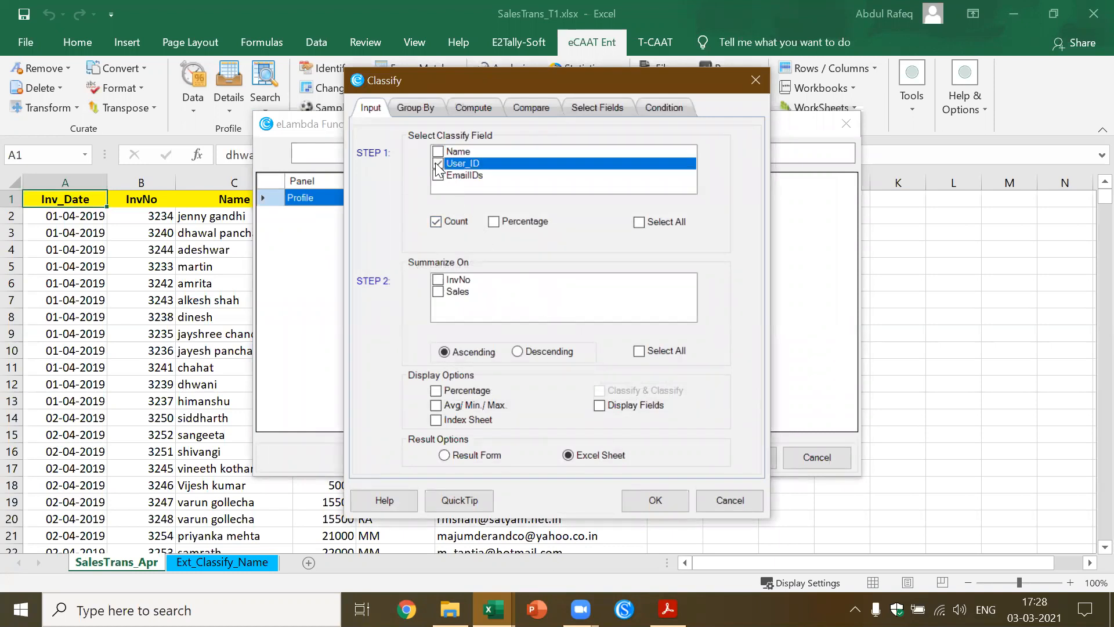
click(438, 293)
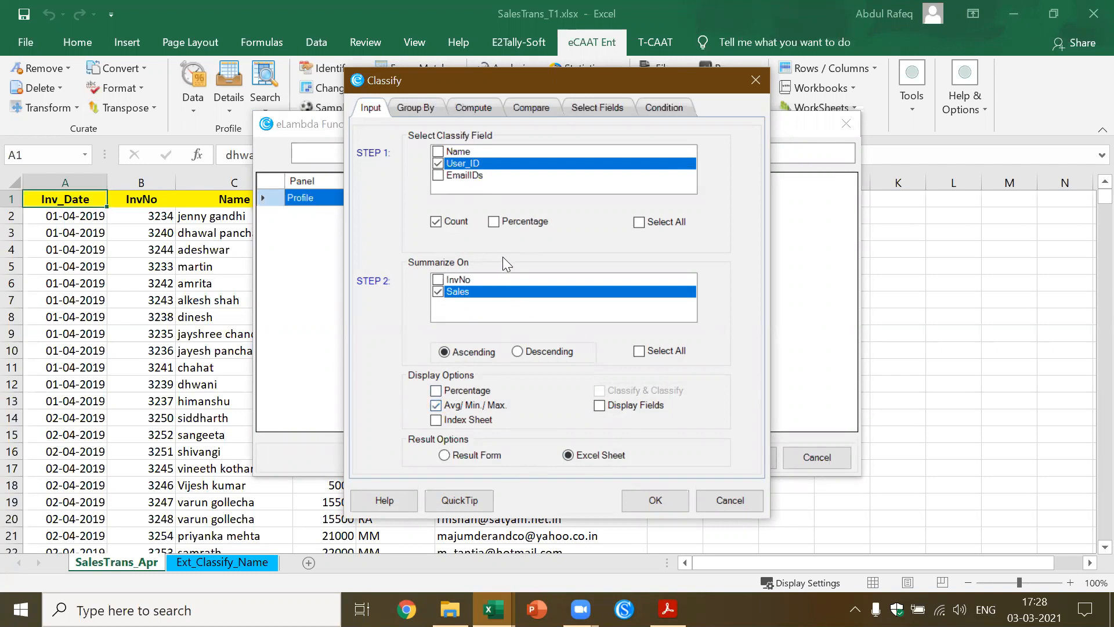
click(655, 503)
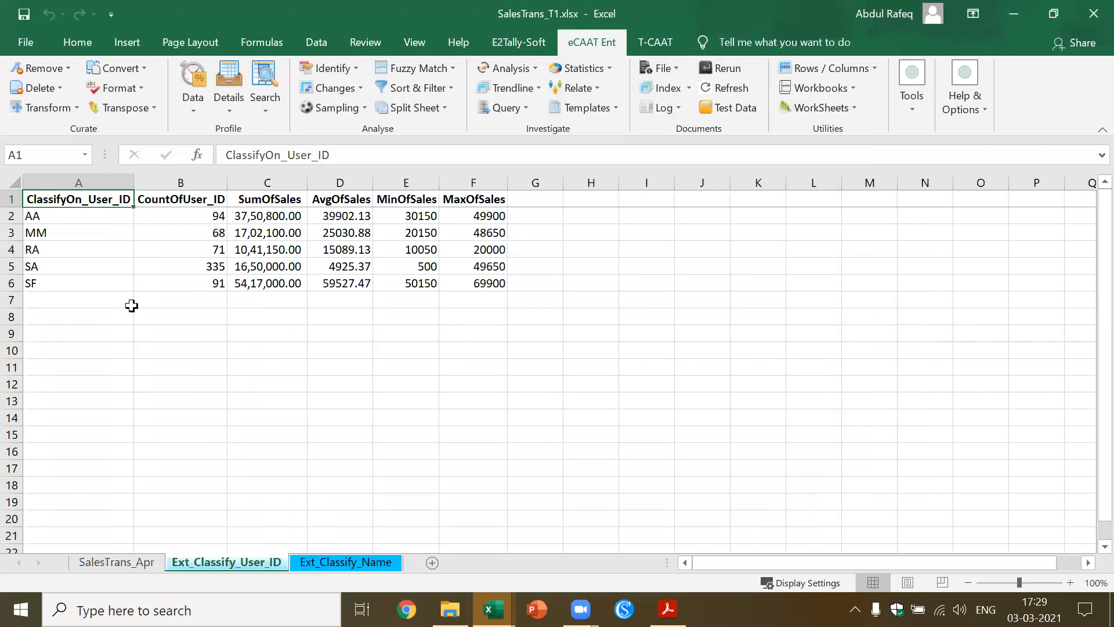
Look at SalesTrans_Apr and its Ext_Classify_User_ID sheet, and open SalesTrans_T2.xlsx from the SalesTrans folder to inspect its blank User_ID row
click(116, 563)
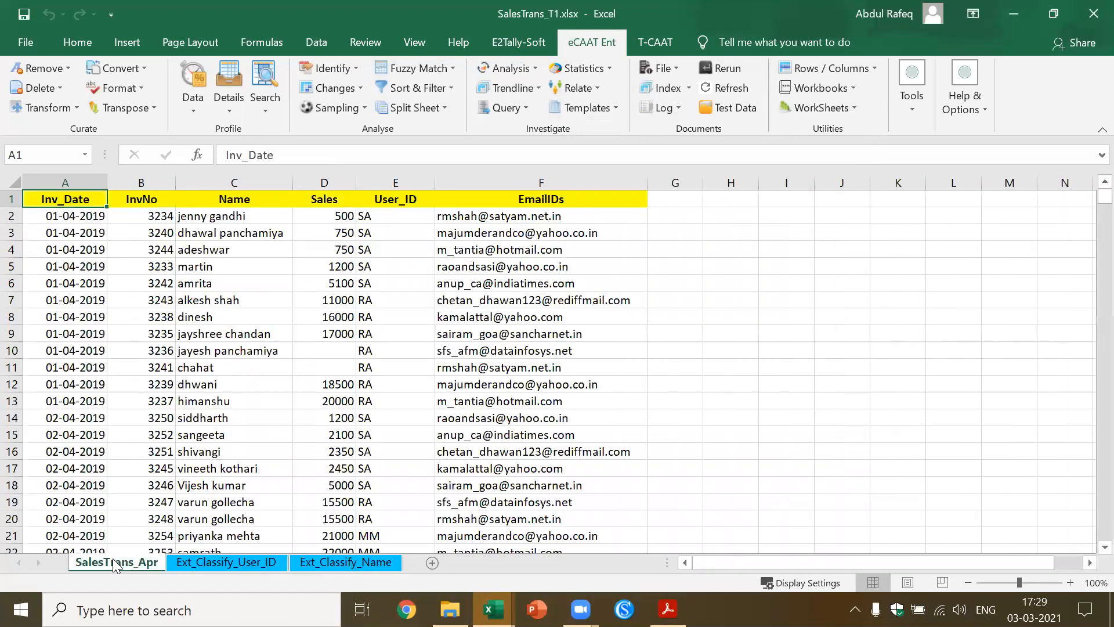
click(223, 563)
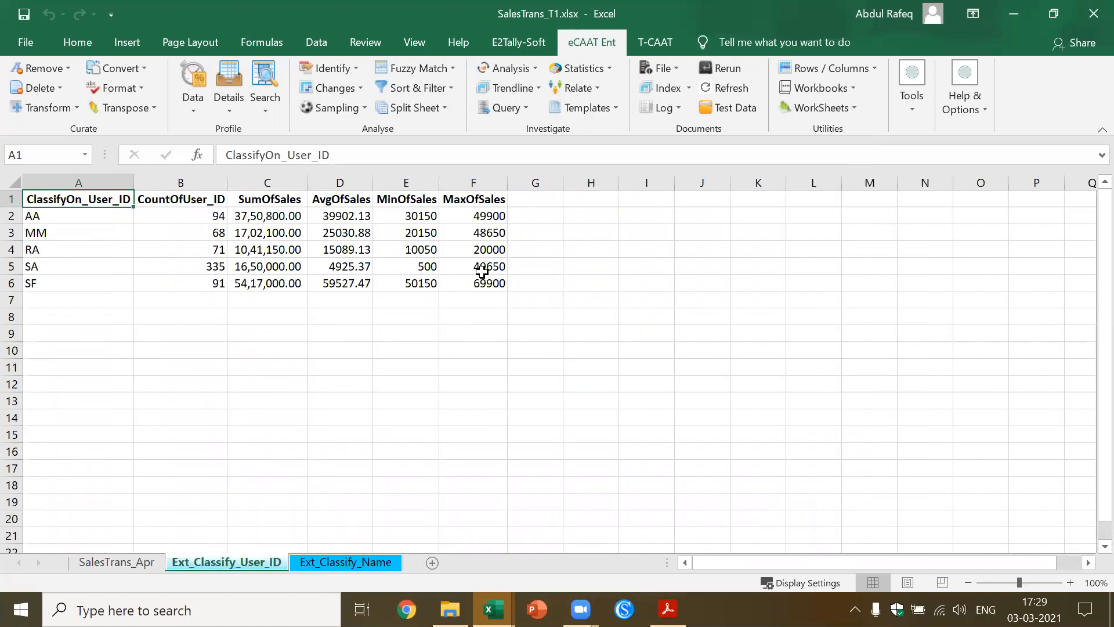
click(449, 610)
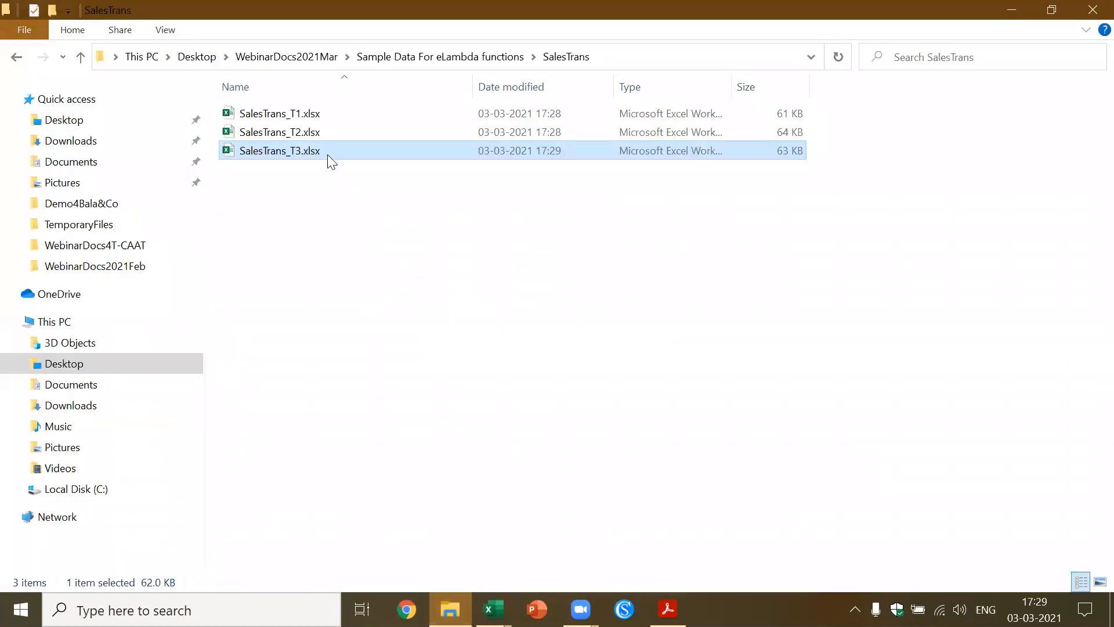
double_click(316, 131)
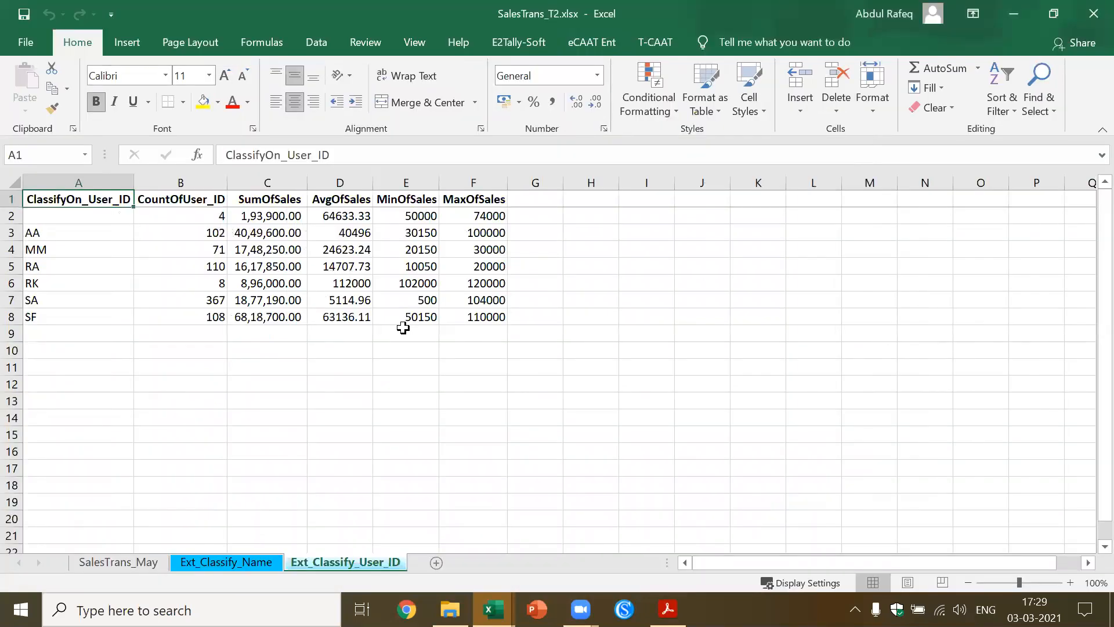
click(100, 218)
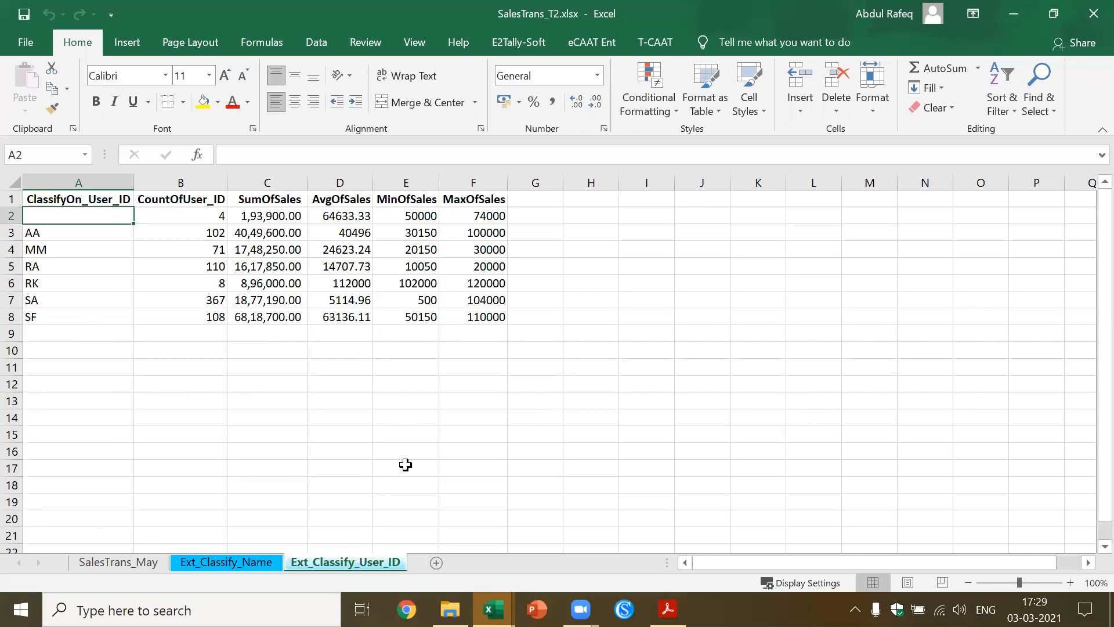
Open SalesTrans_T3.xlsx from the SalesTrans folder, examine the blank User_ID rows in its Classify results, and close the workbook
click(450, 609)
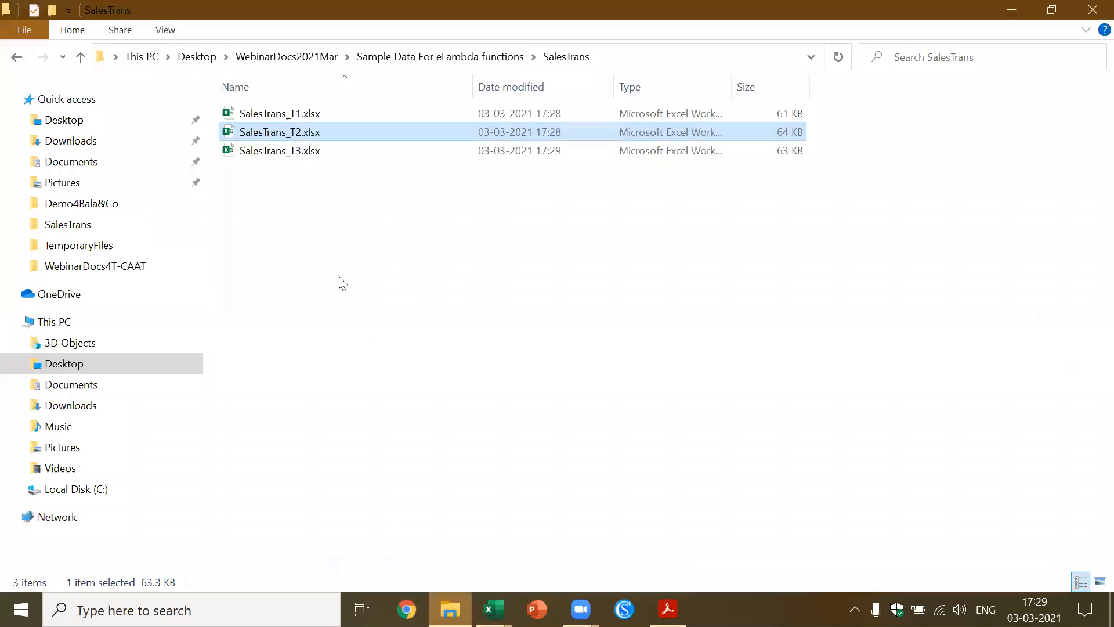
double_click(298, 152)
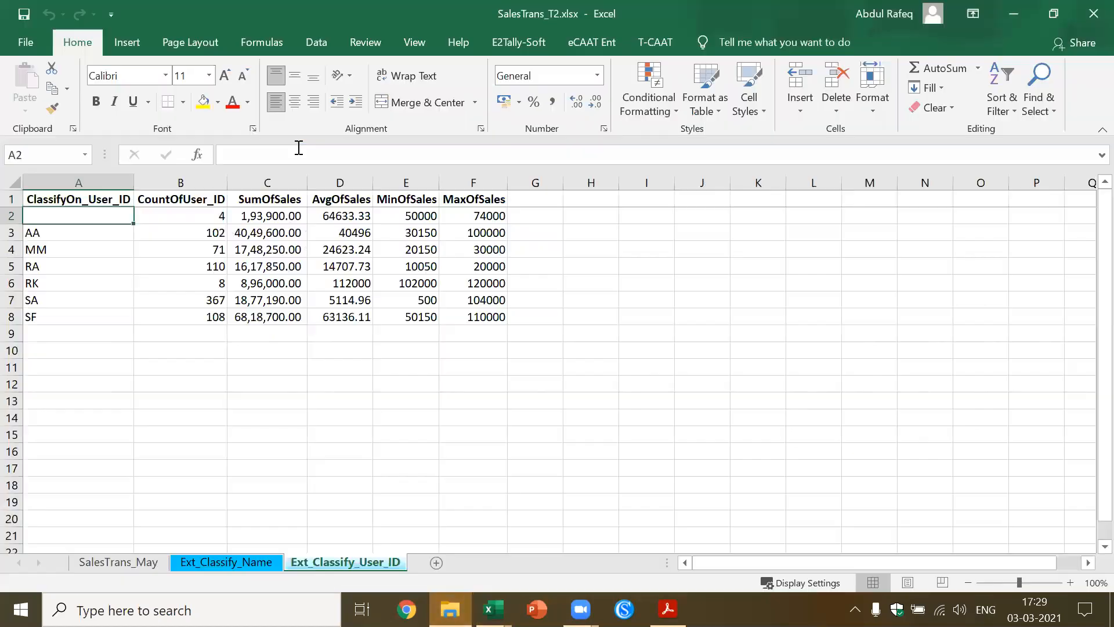
click(349, 232)
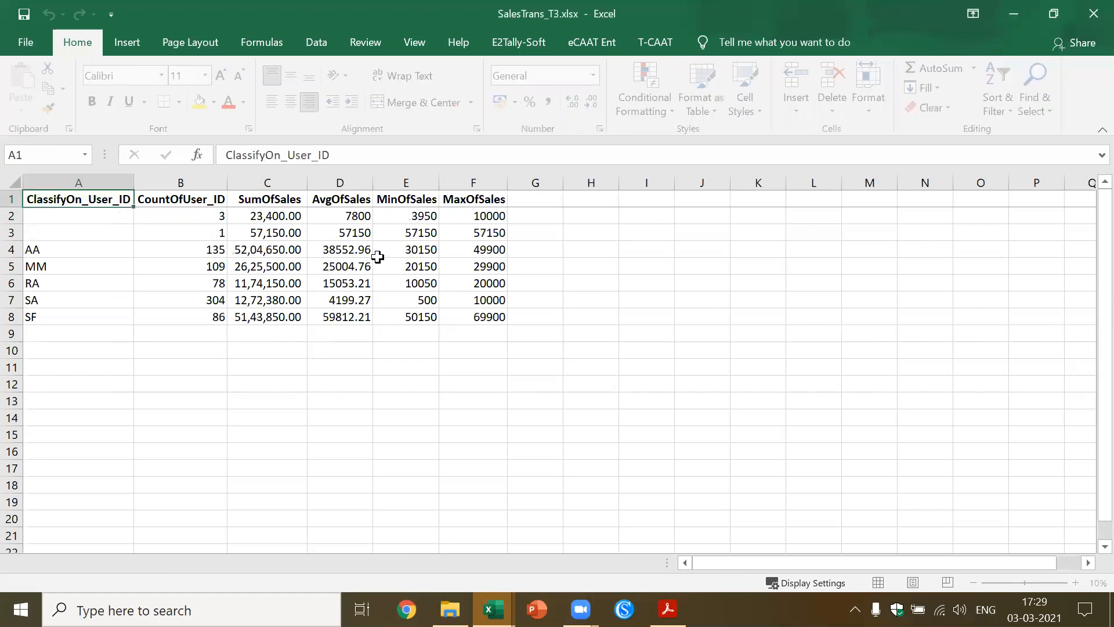
click(79, 217)
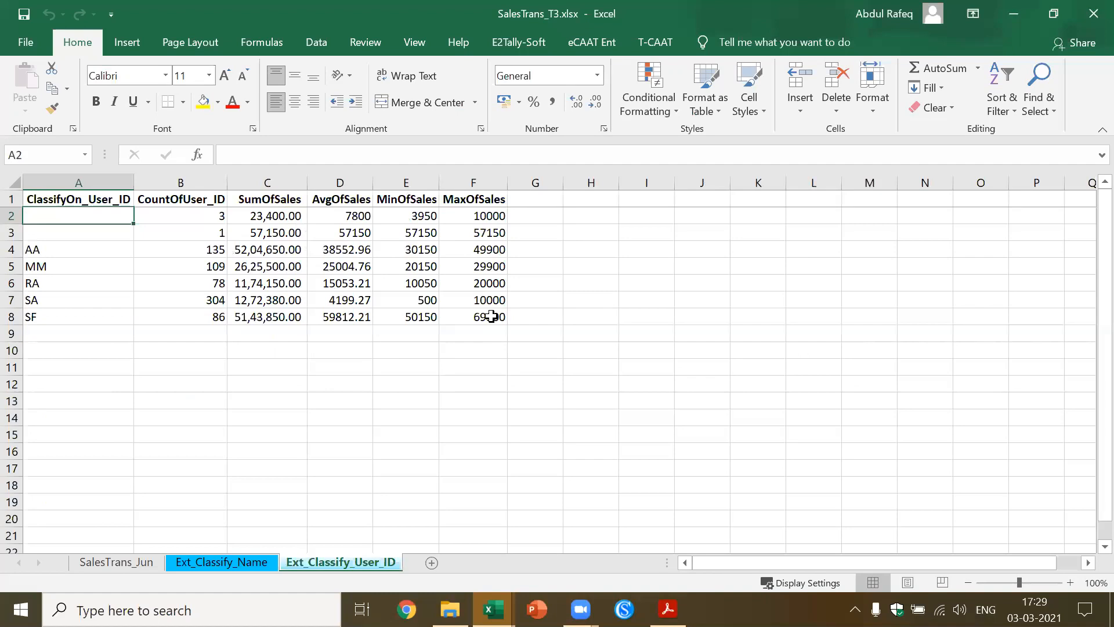
click(1092, 14)
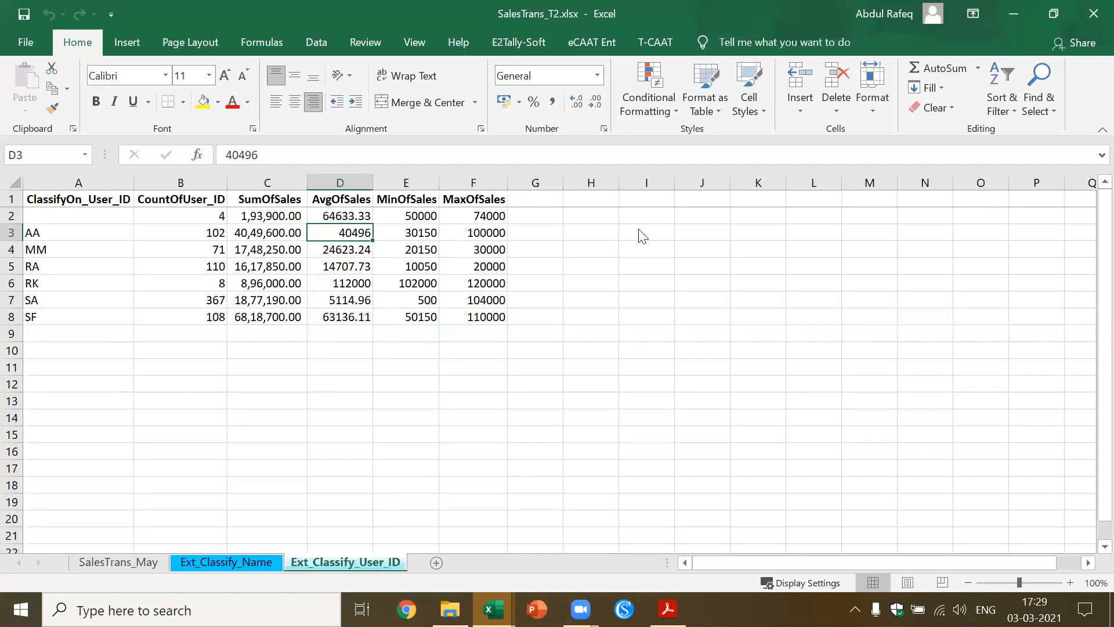
Examine the MaxOfSales result for user SA in SalesTrans_T2.xlsx and the blank Sales entries on the SalesTrans_May sheet
click(484, 294)
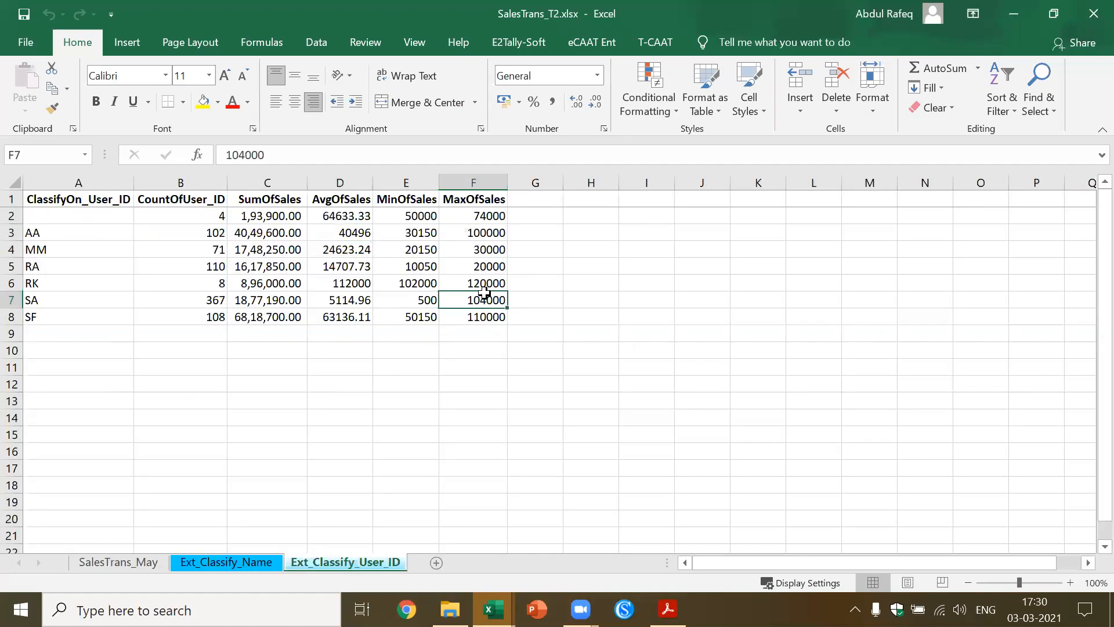
click(135, 562)
click(529, 253)
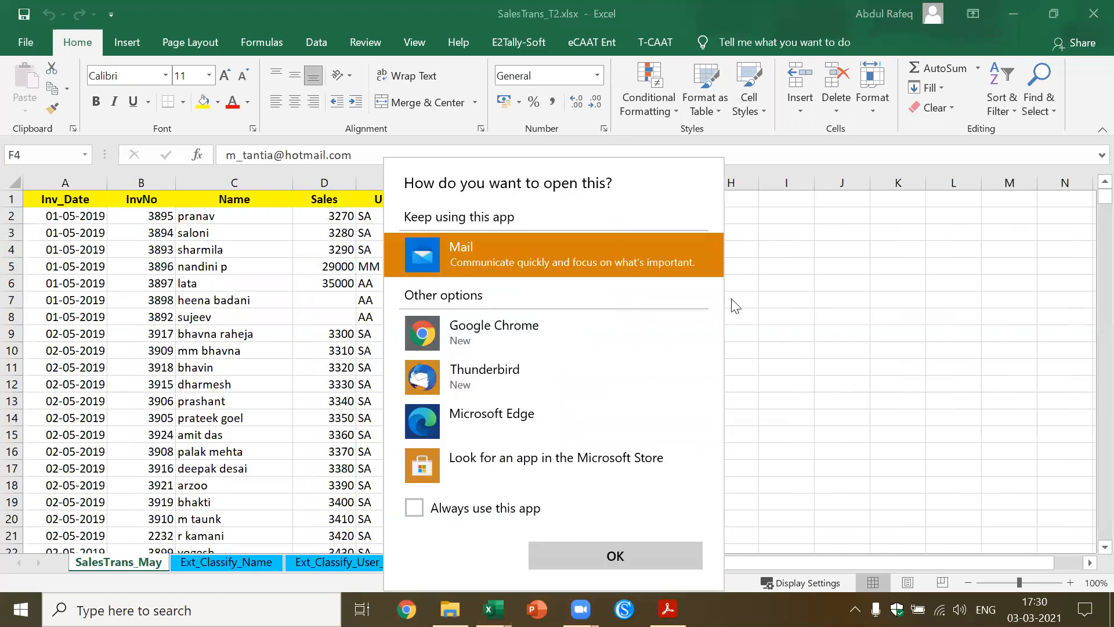
double_click(691, 384)
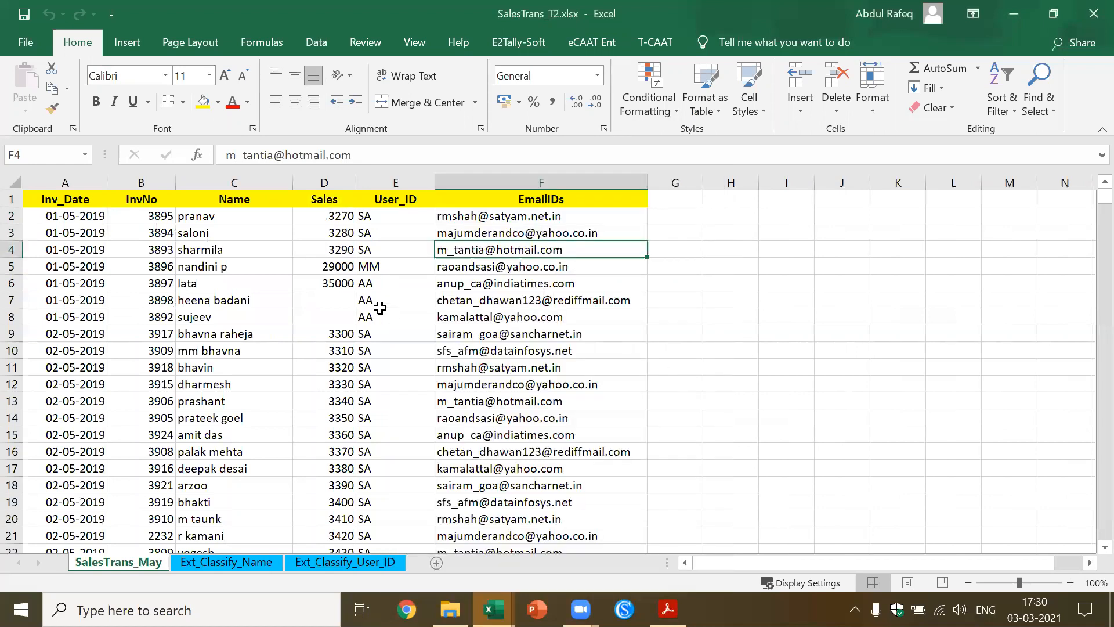
click(338, 295)
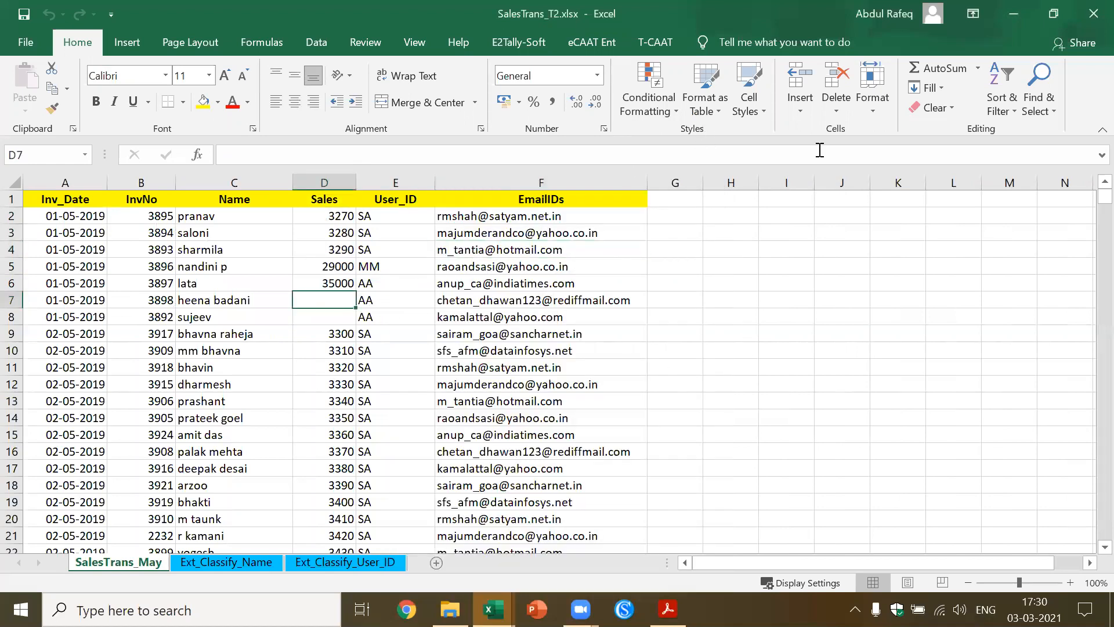
click(821, 235)
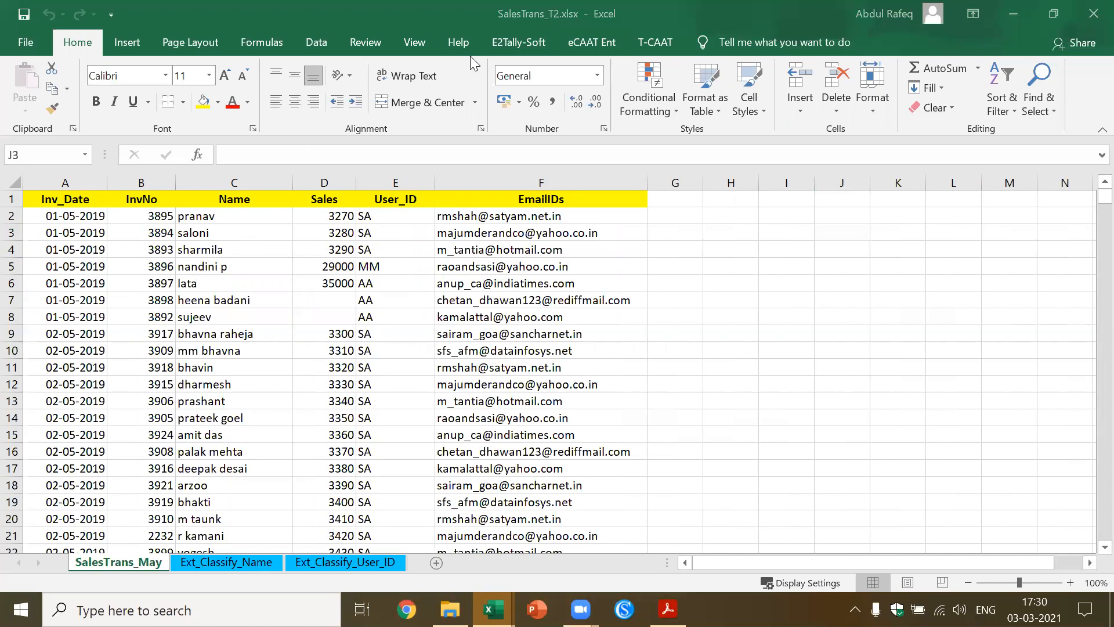
click(588, 42)
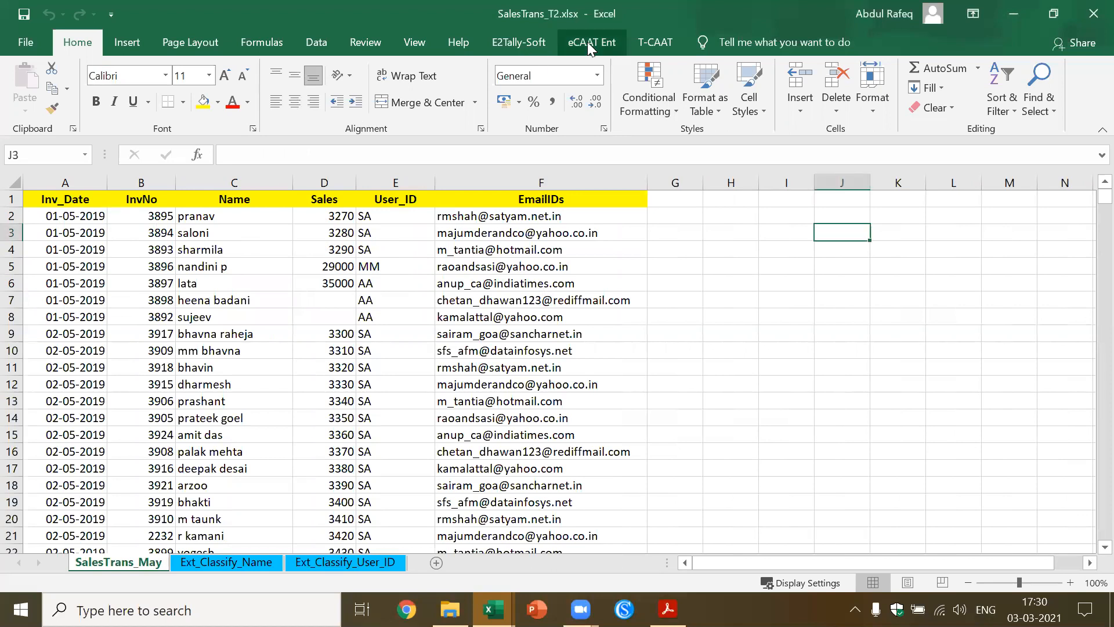
click(560, 256)
click(615, 76)
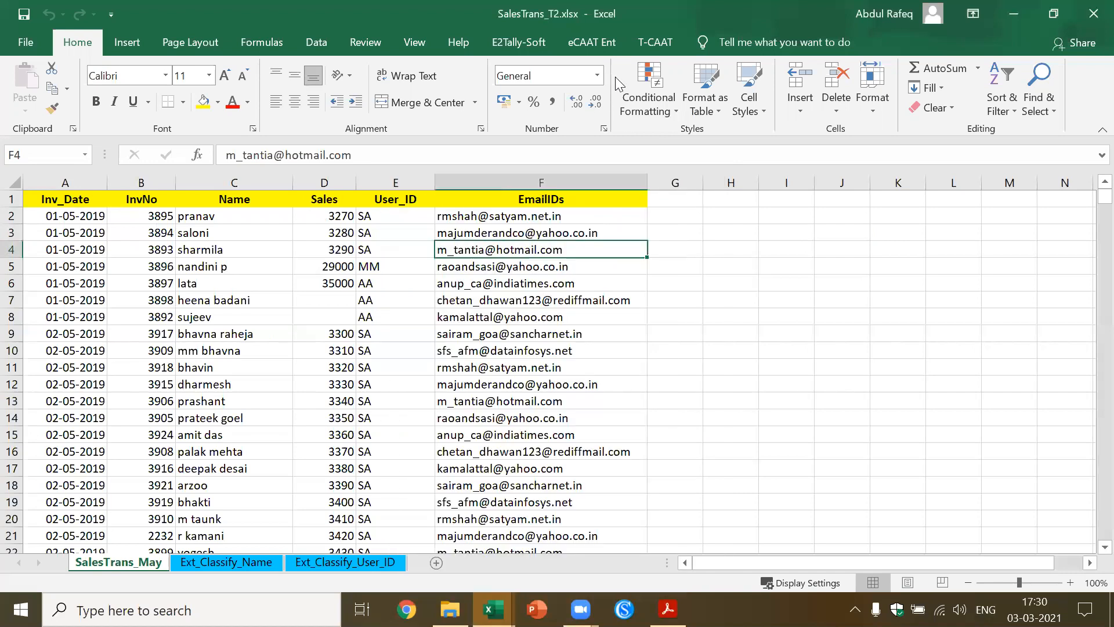
click(749, 233)
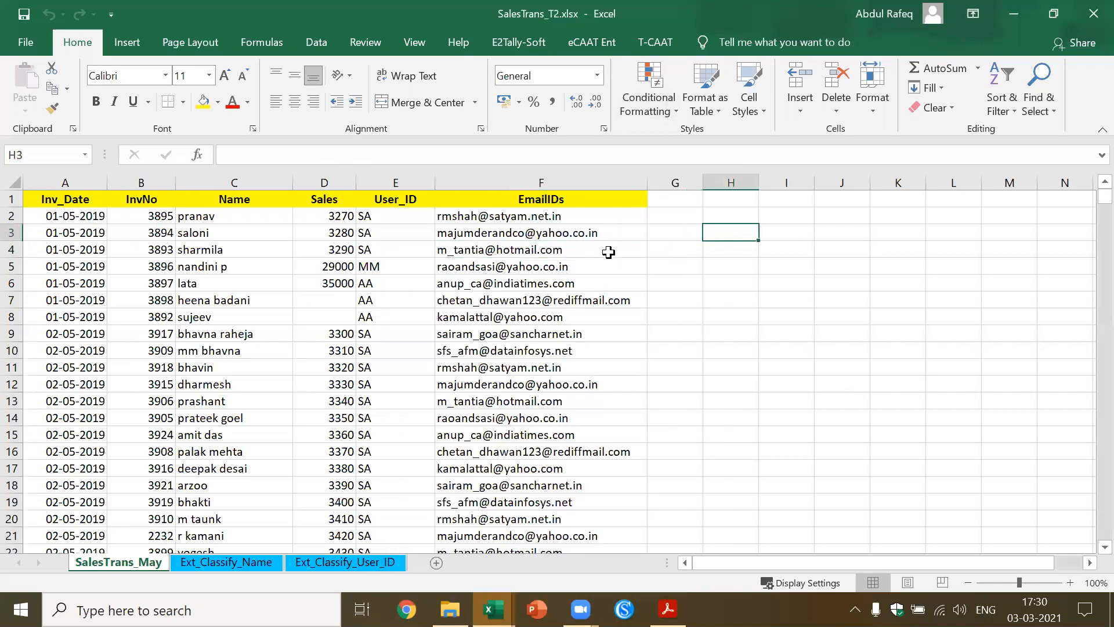
Start eLambda on the active workbook and confirm SalesTrans_May as the only selected worksheet
click(594, 41)
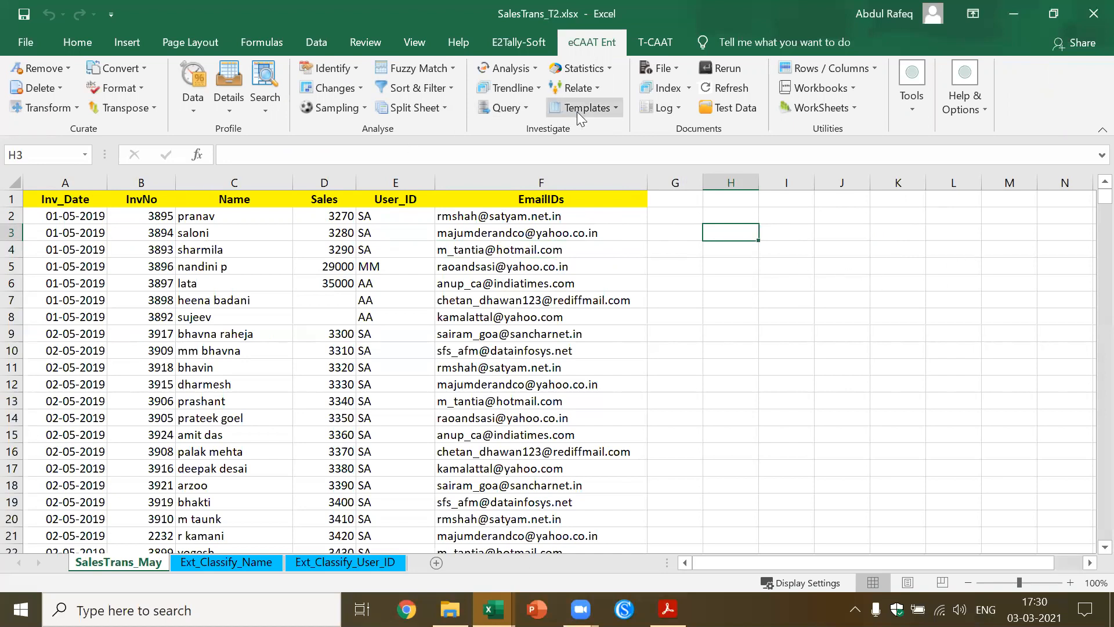
click(615, 106)
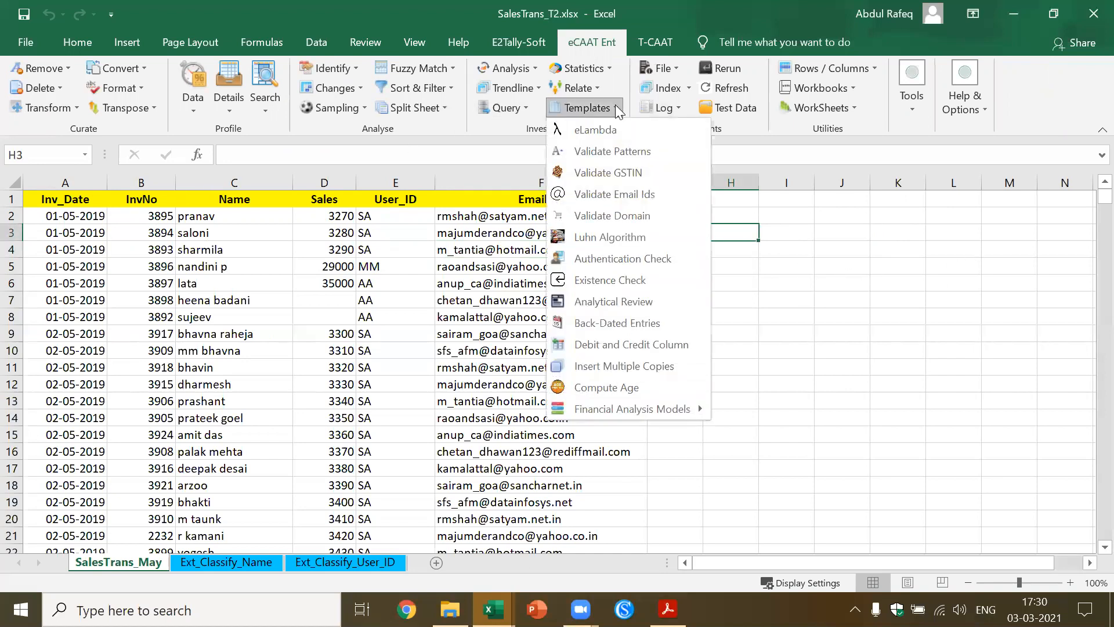
click(599, 129)
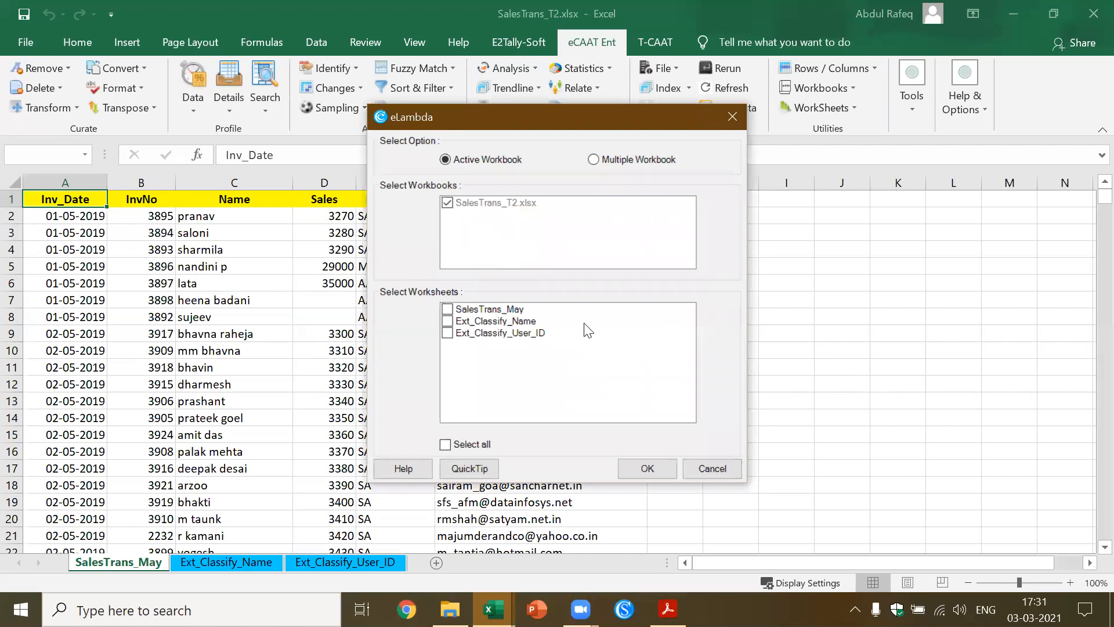
click(451, 309)
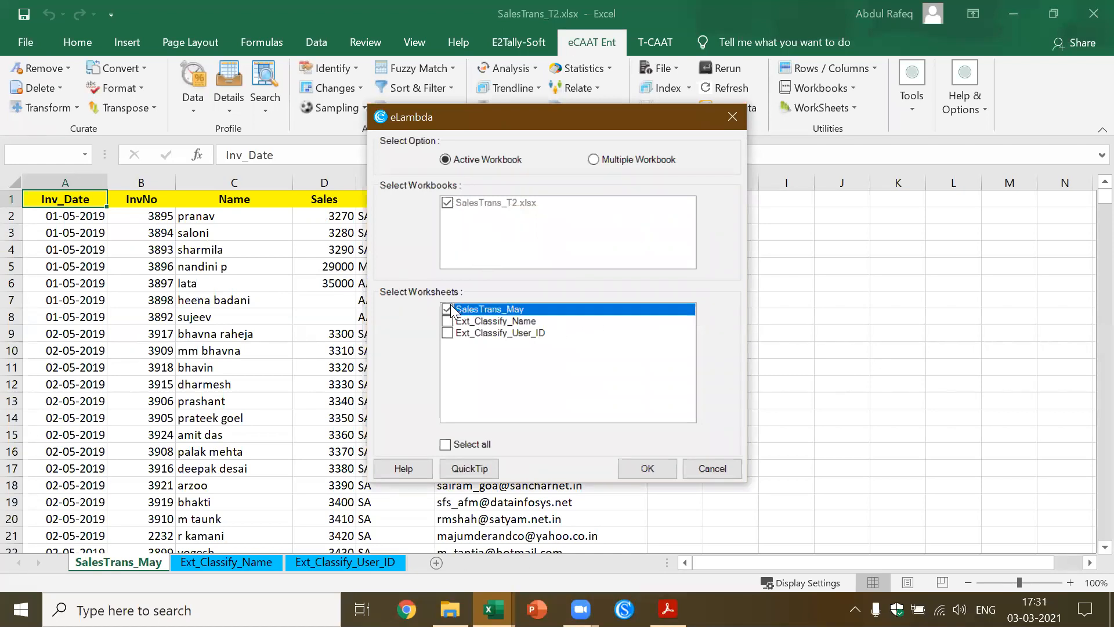
click(653, 466)
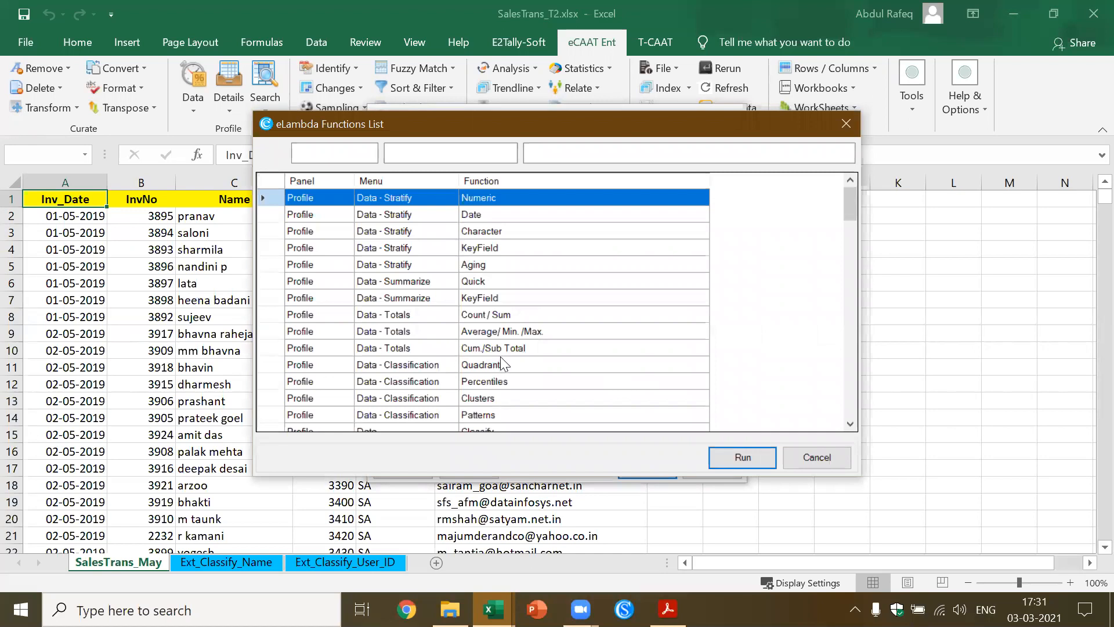
Search the eLambda functions for "str", highlight Stratify Aging, and close the list without running a function
click(637, 157)
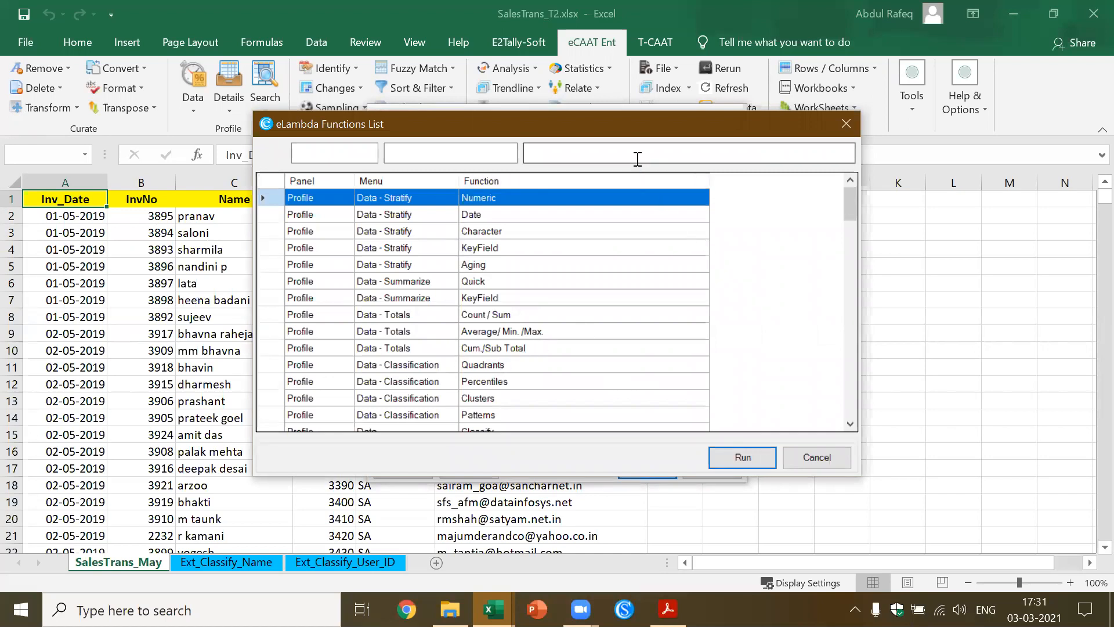
text(st)
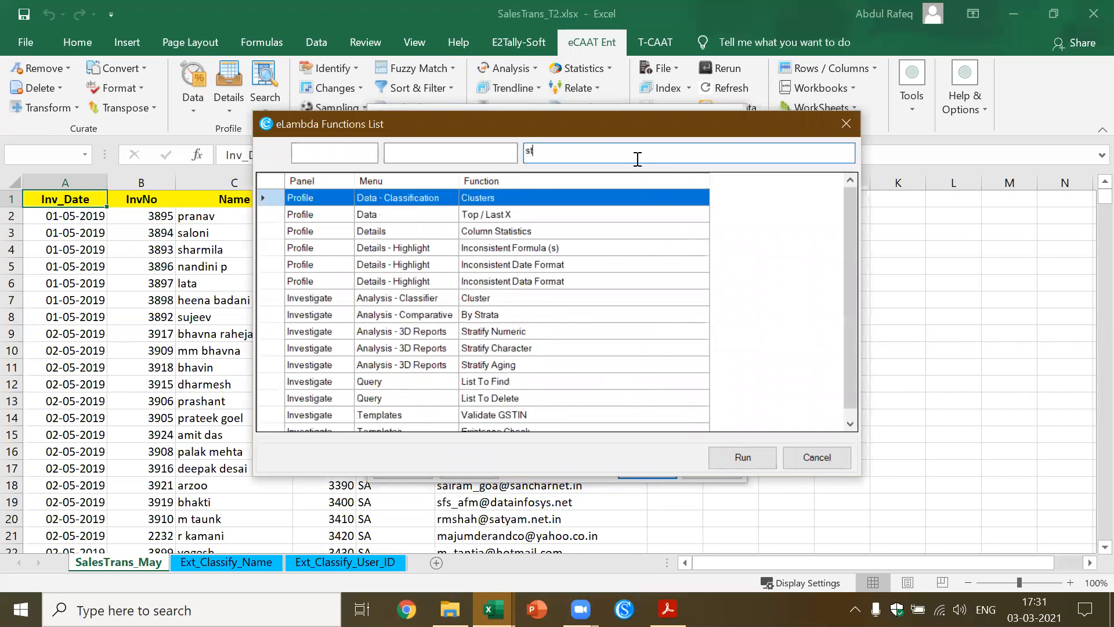
text(r)
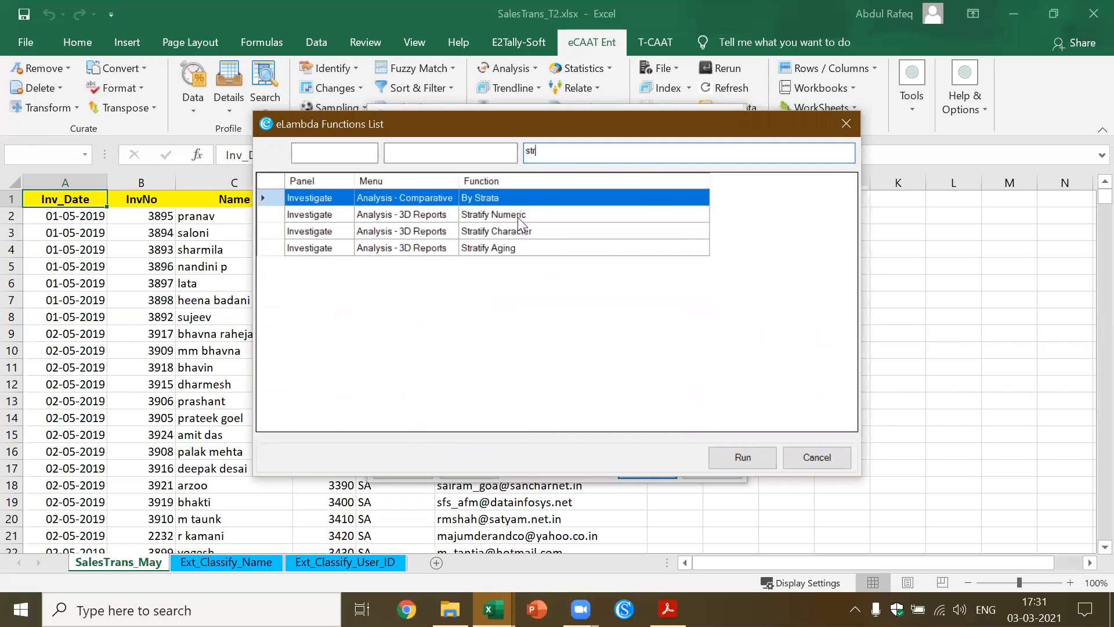
click(496, 249)
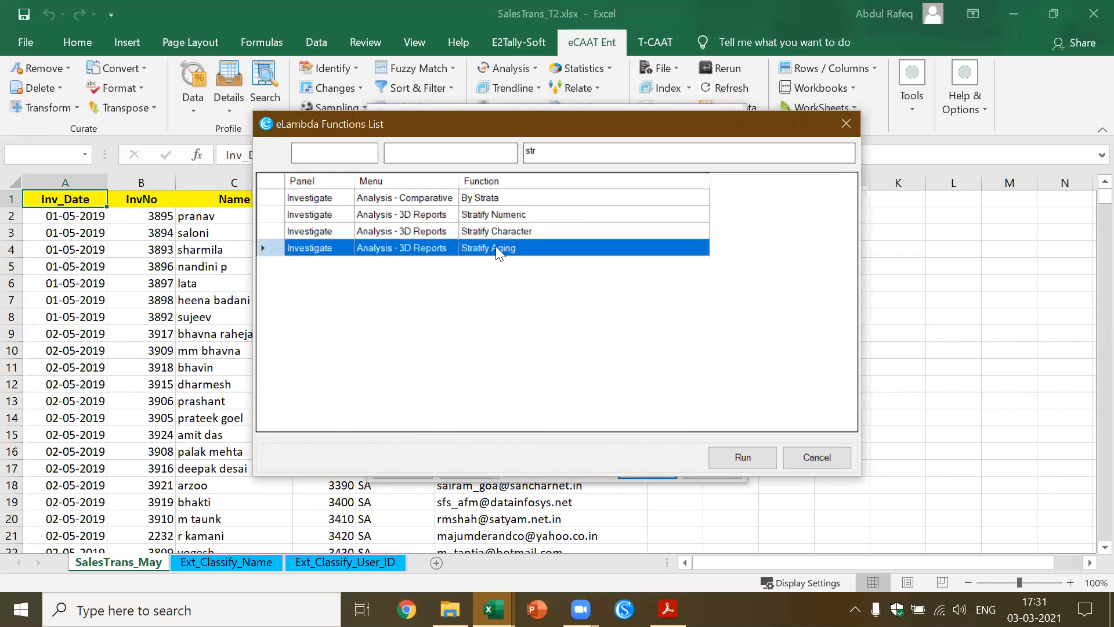
click(850, 124)
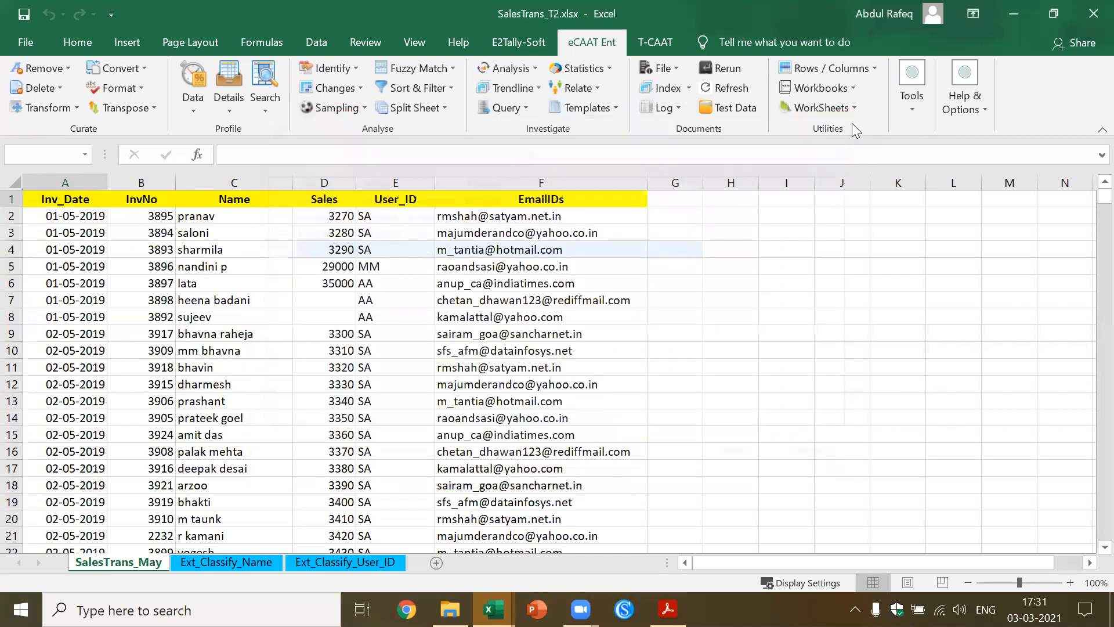
Close SalesTrans_T2.xlsx without saving, then close SalesTrans_T1.xlsx to return to the eCAAT_Test_Data1.xlsx workbook
click(1090, 19)
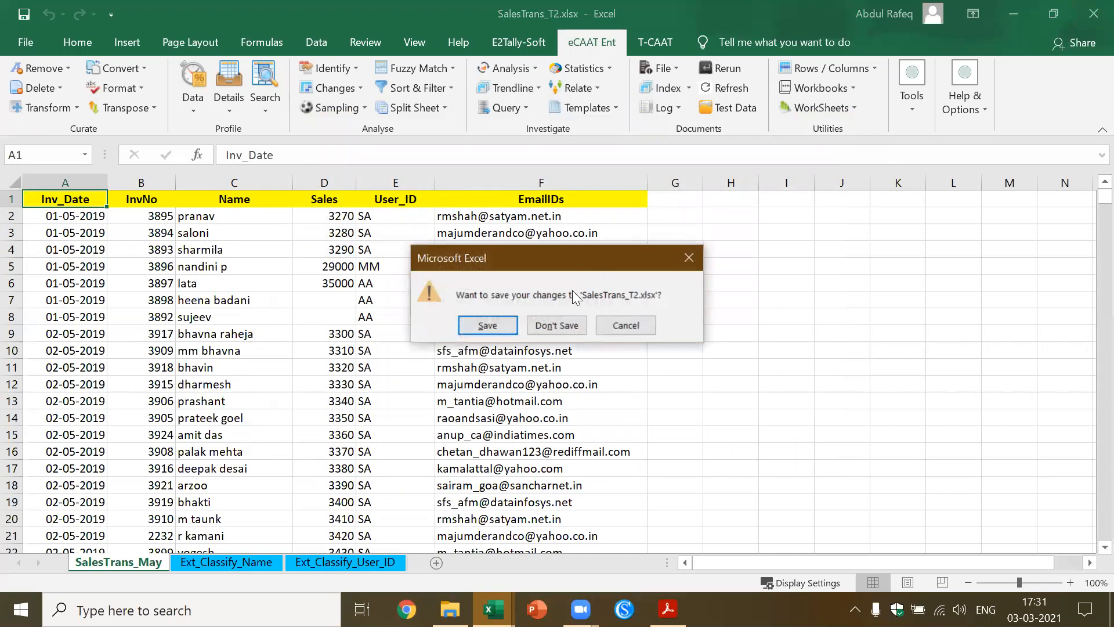
click(549, 325)
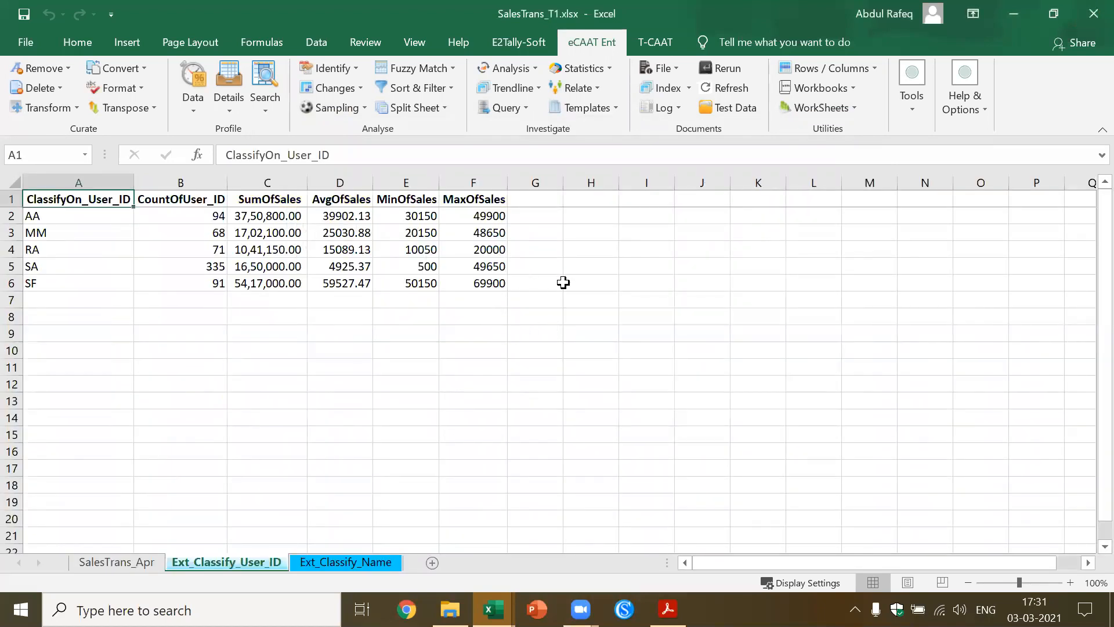
click(503, 280)
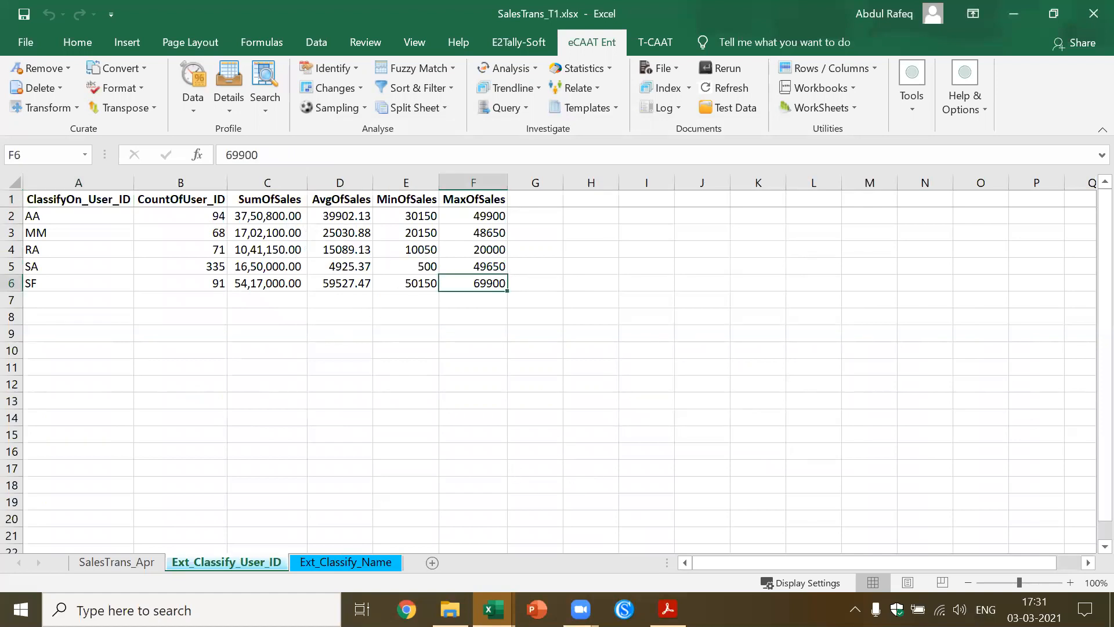
mouse_move(494, 609)
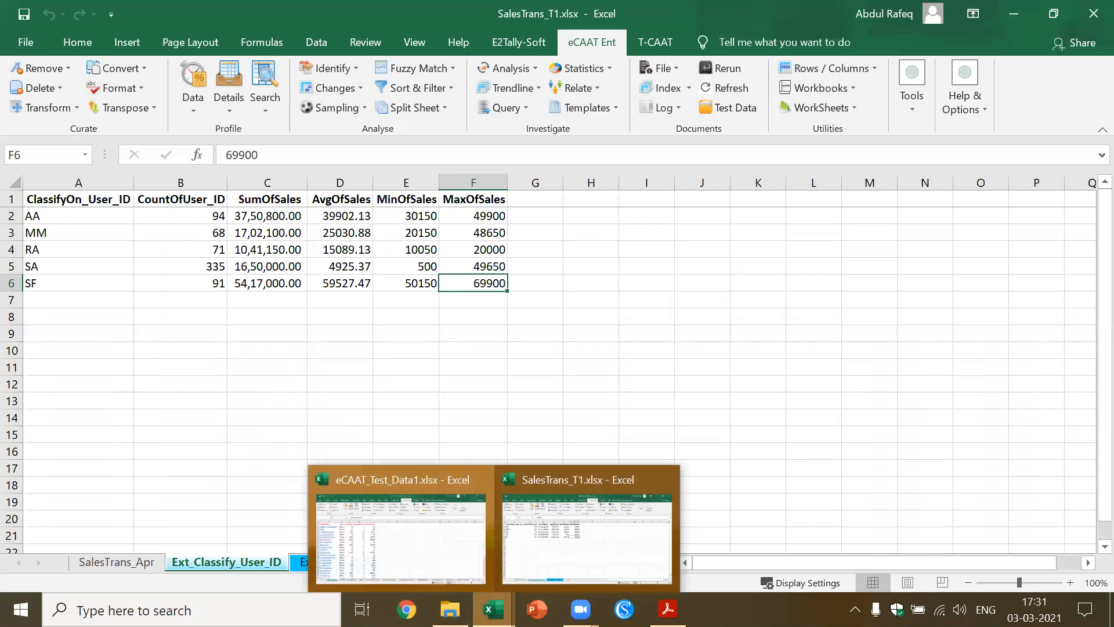
click(418, 538)
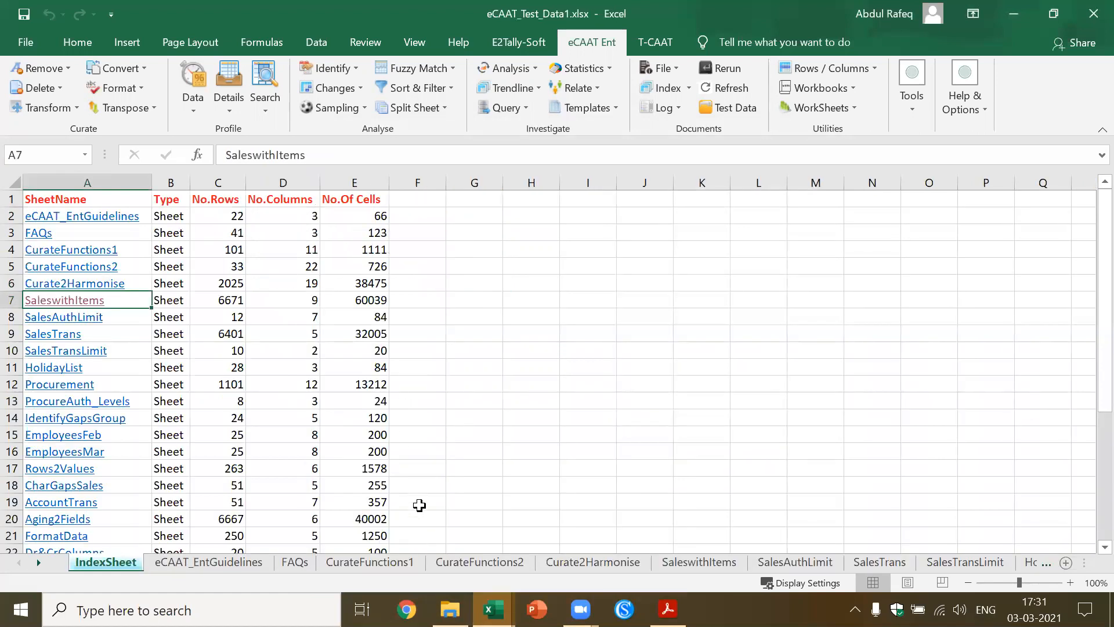
mouse_move(493, 609)
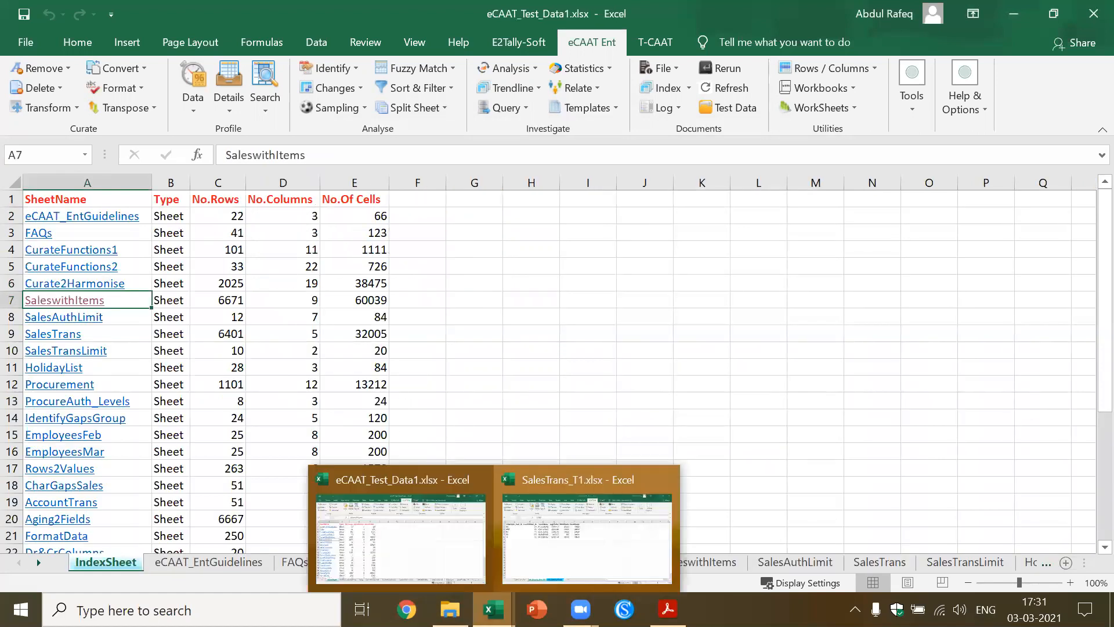
click(546, 562)
click(1091, 13)
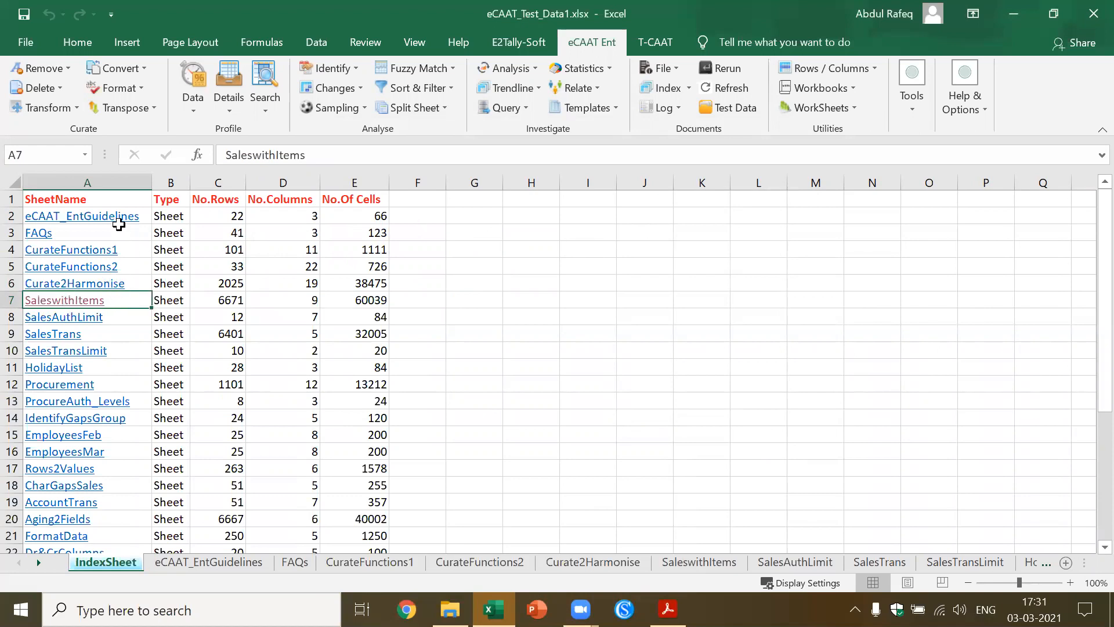
Regenerate the index of worksheets in eCAAT_Test_Data1.xlsx and review the full list of sheets
click(686, 88)
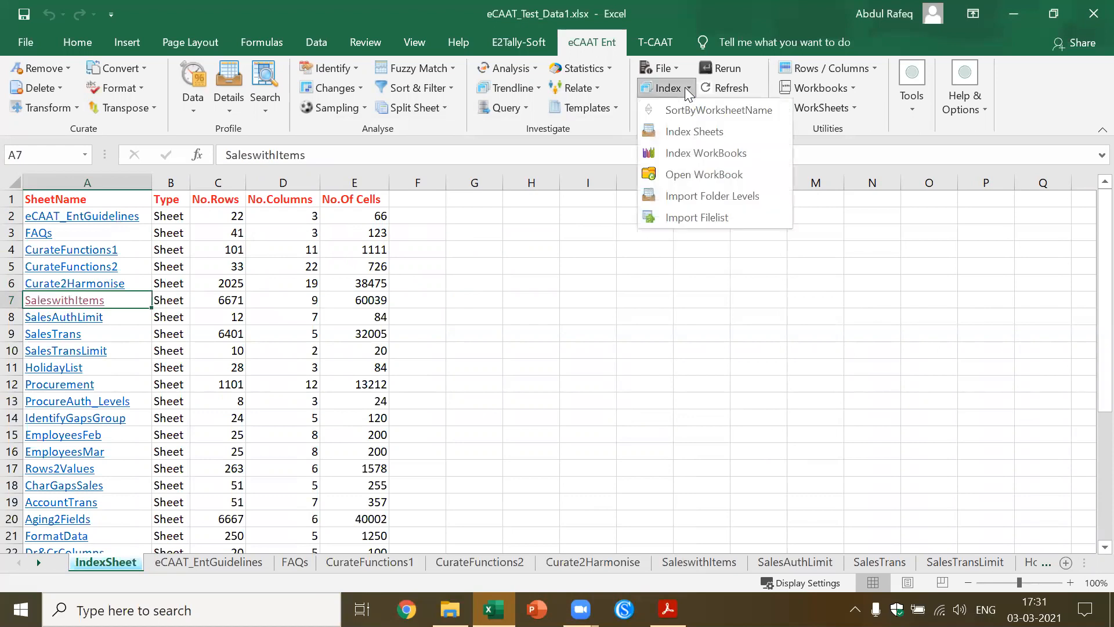
click(685, 133)
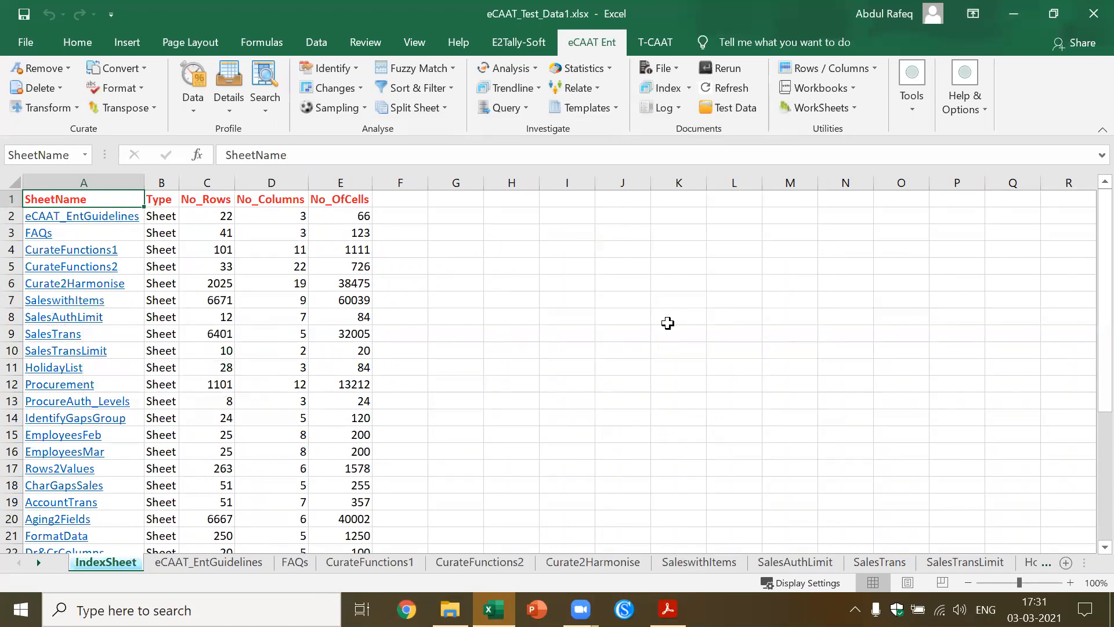
scroll(1089, 464, down, 7)
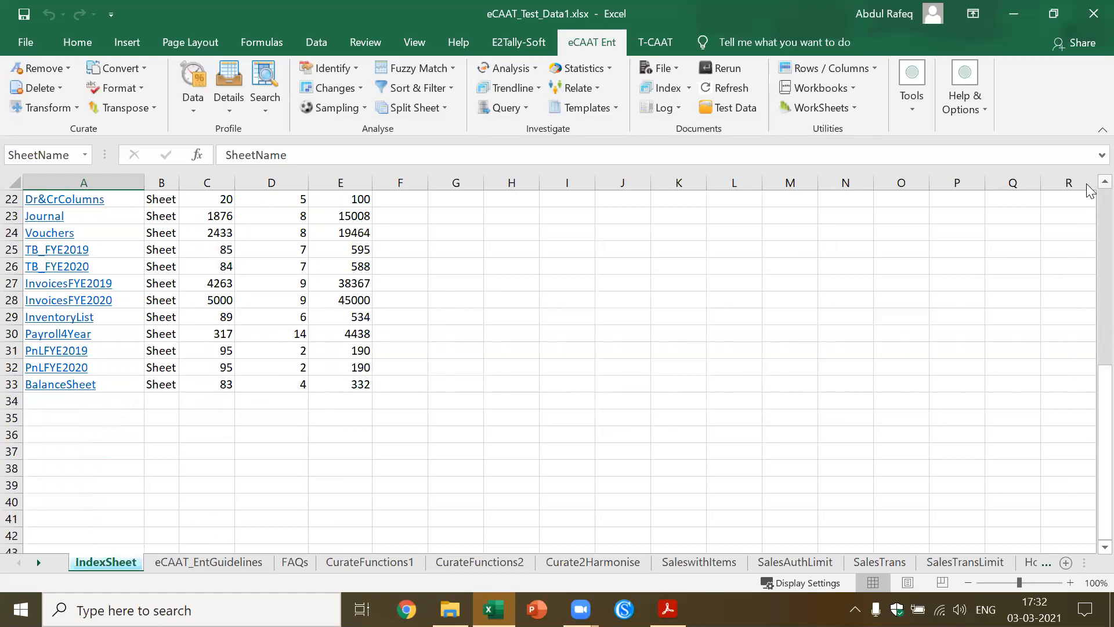
scroll(1089, 192, up, 7)
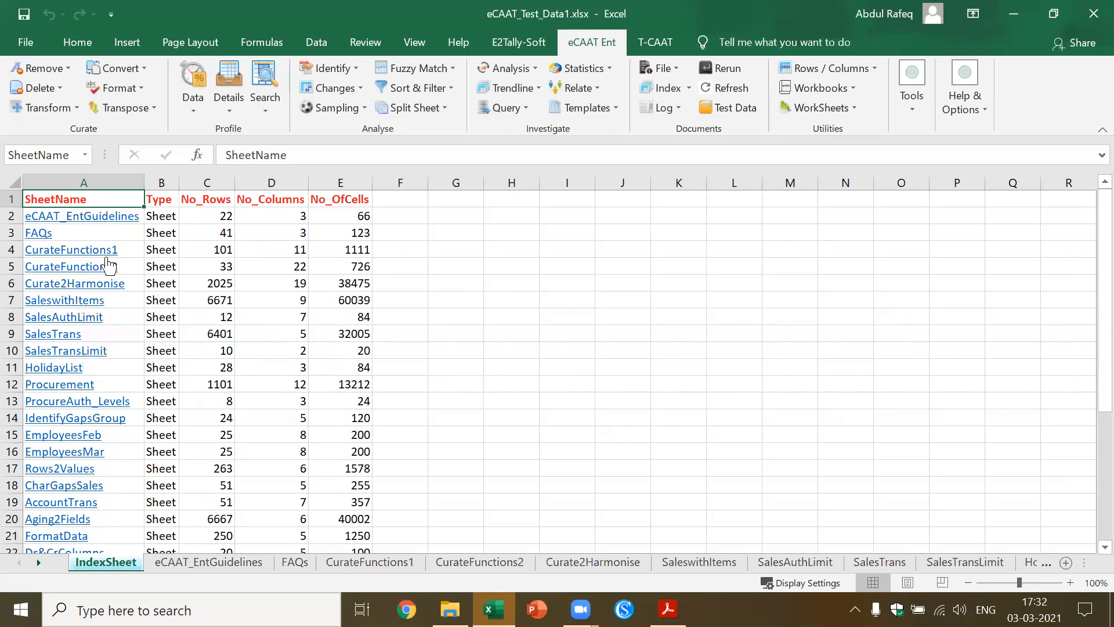
Open the CurateFunctions1 sheet from the index and remove non-alphabetic characters from the Rem_NonAlpha field
click(105, 252)
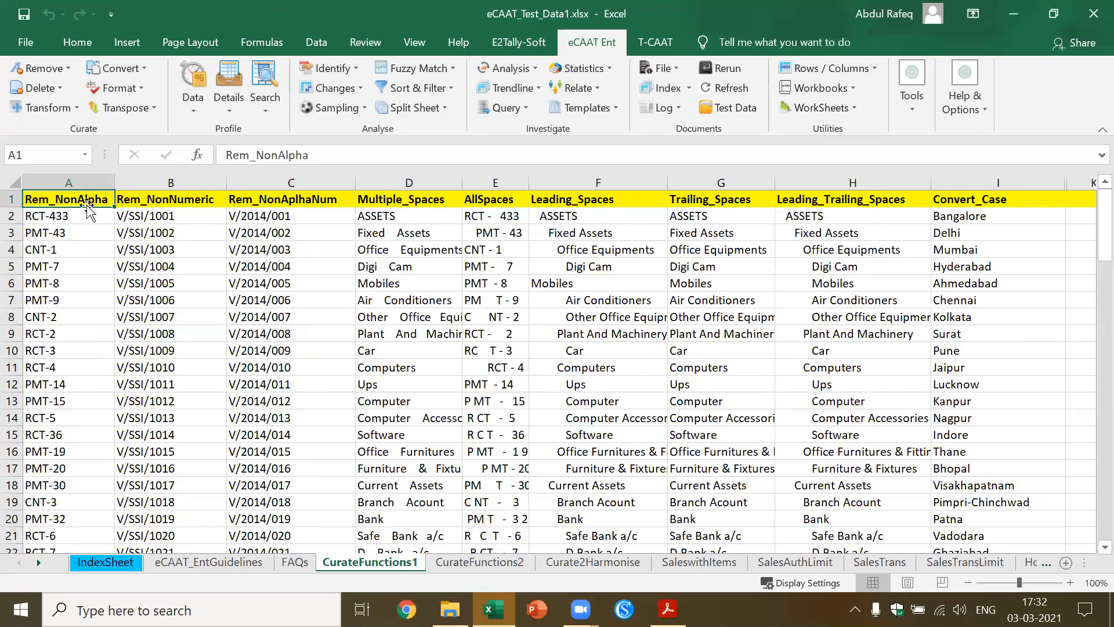
click(69, 70)
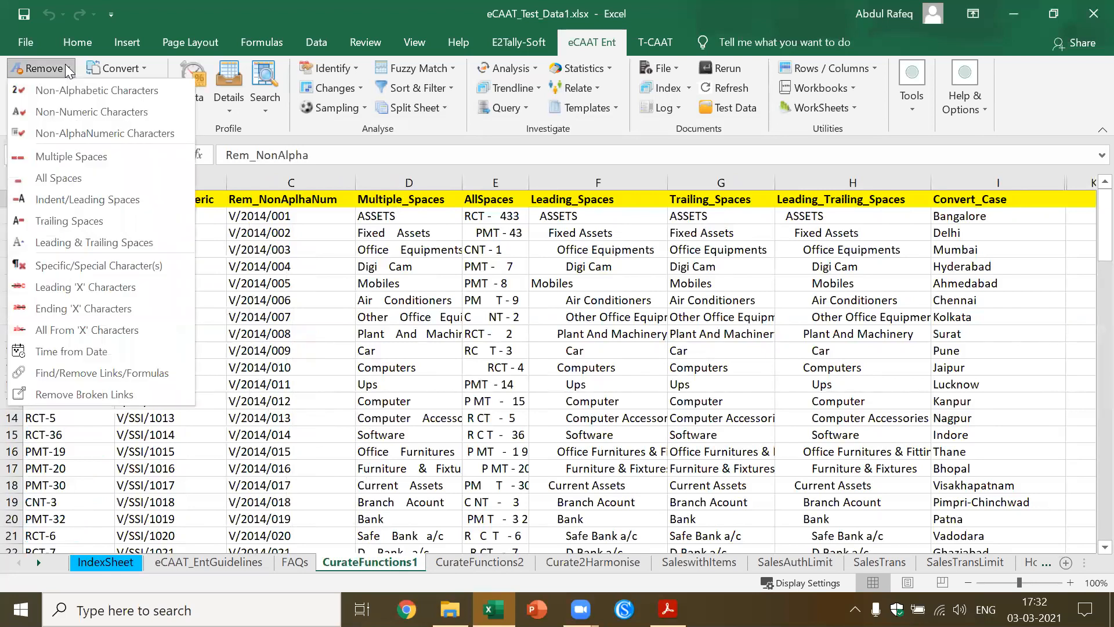
click(80, 90)
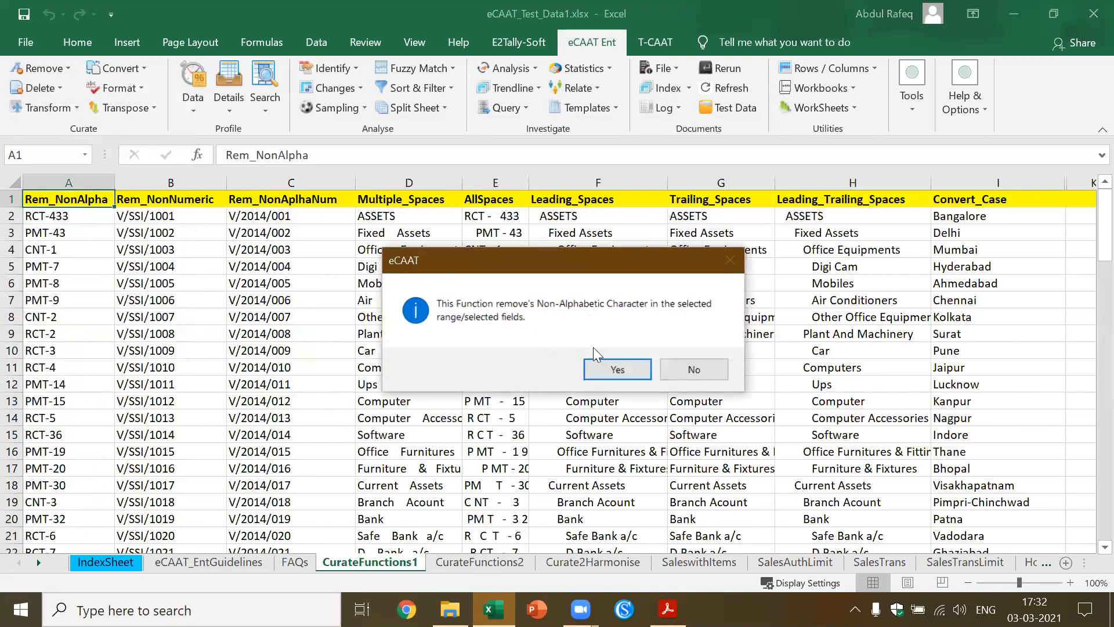
click(612, 370)
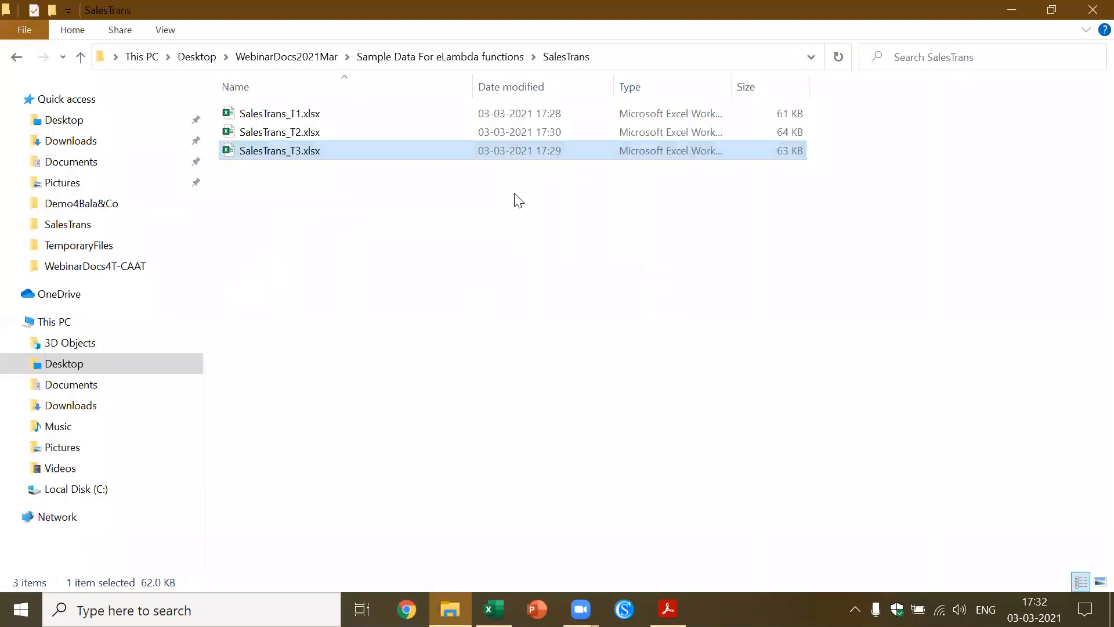
click(1011, 10)
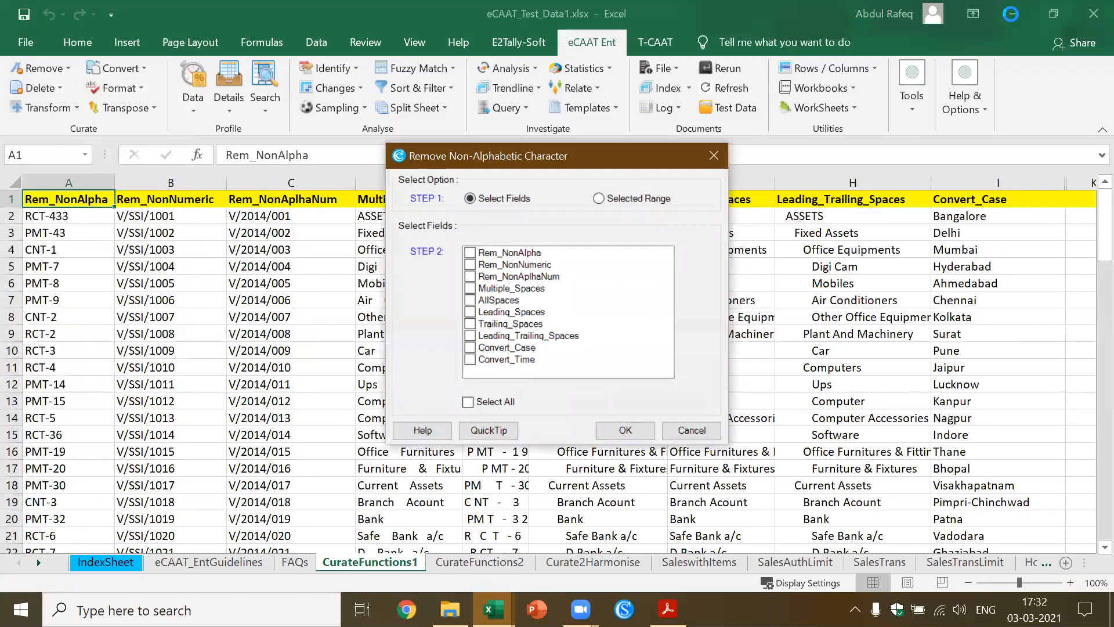
click(470, 253)
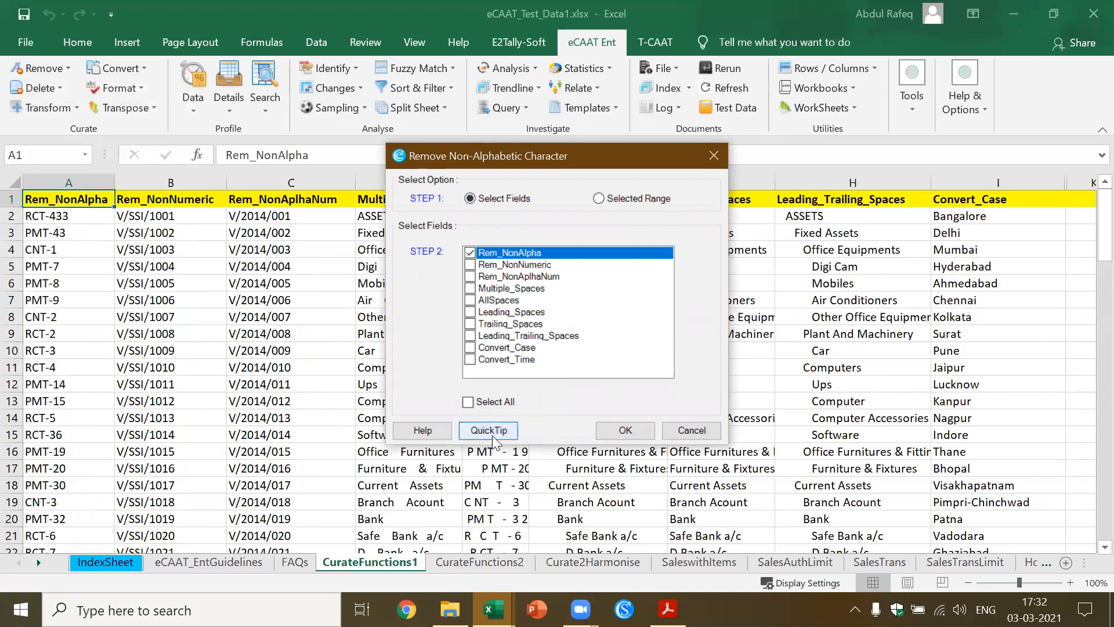
click(618, 432)
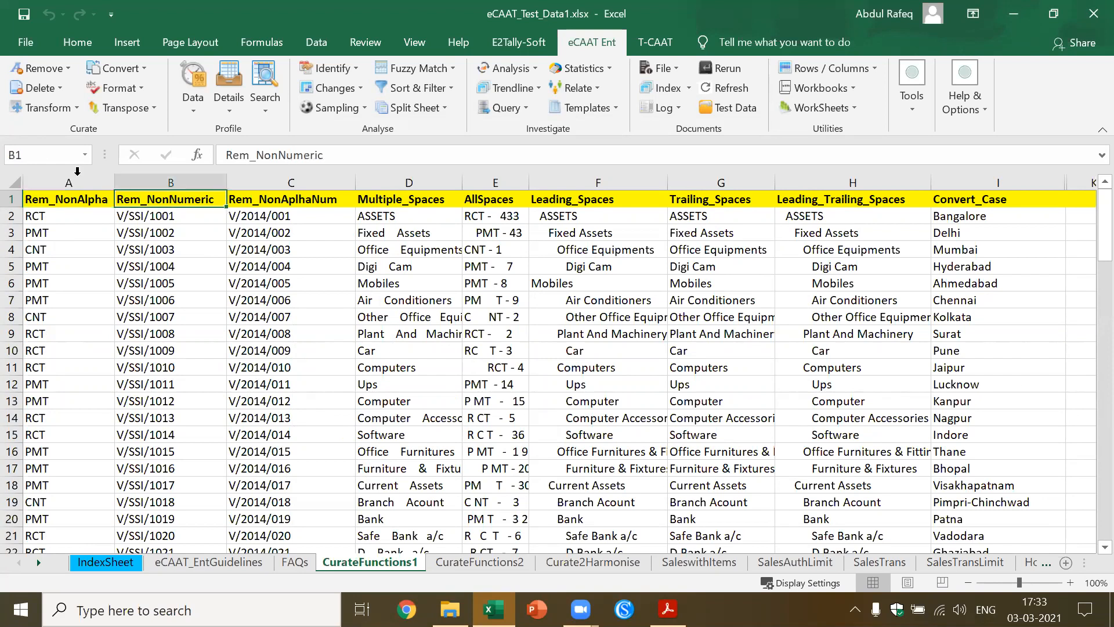
Remove non-numeric characters from the Rem_NonNumeric field, choosing to retain the full stop and negative sign
click(68, 70)
click(79, 114)
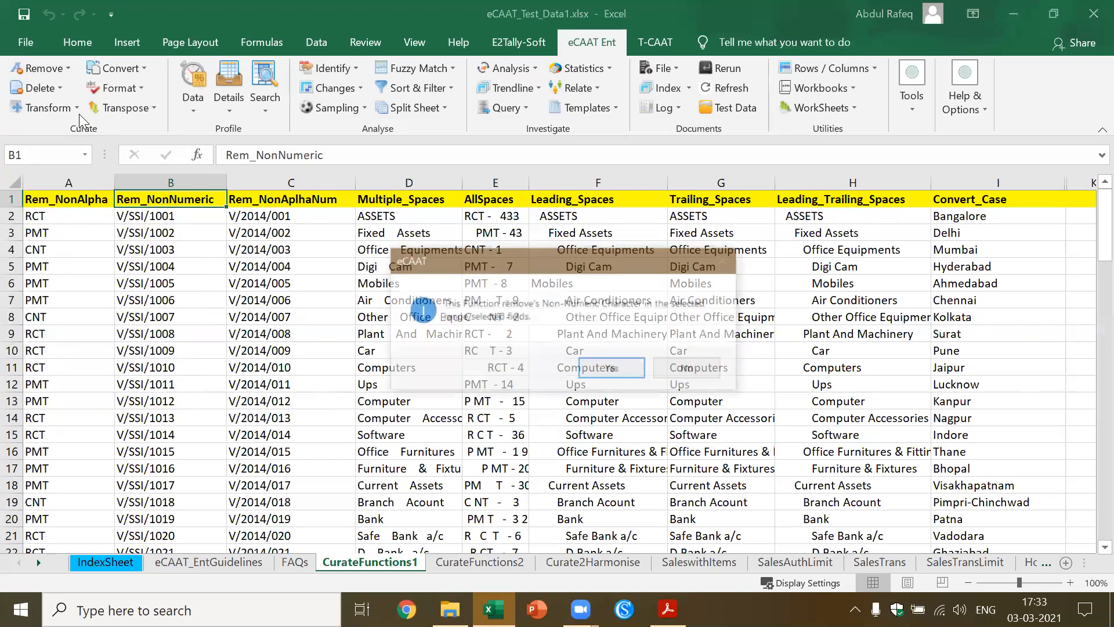
click(606, 367)
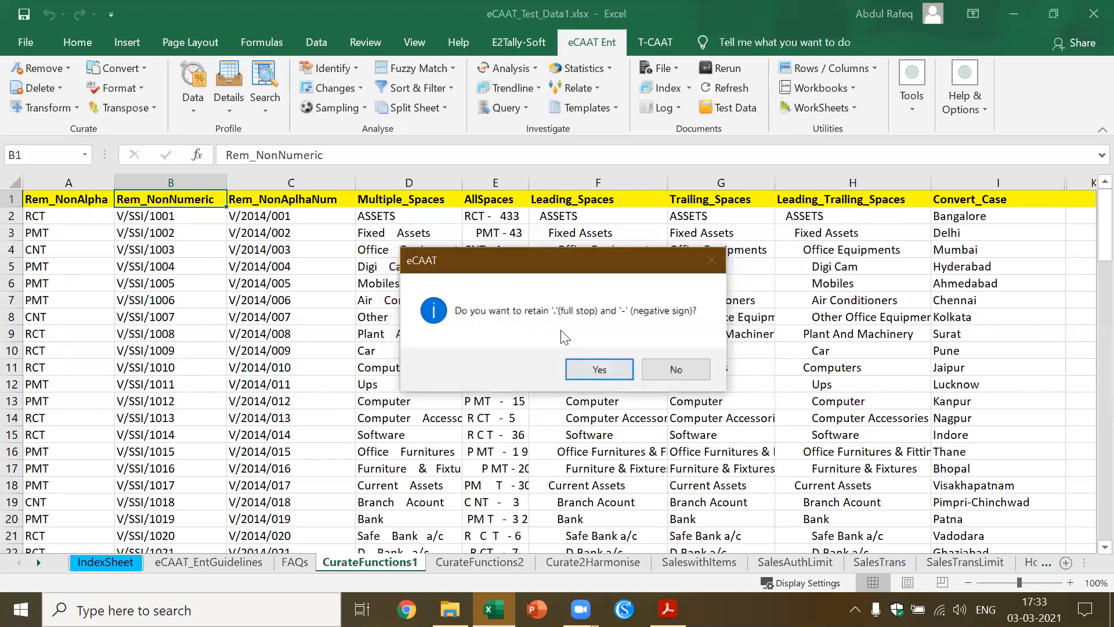
click(600, 370)
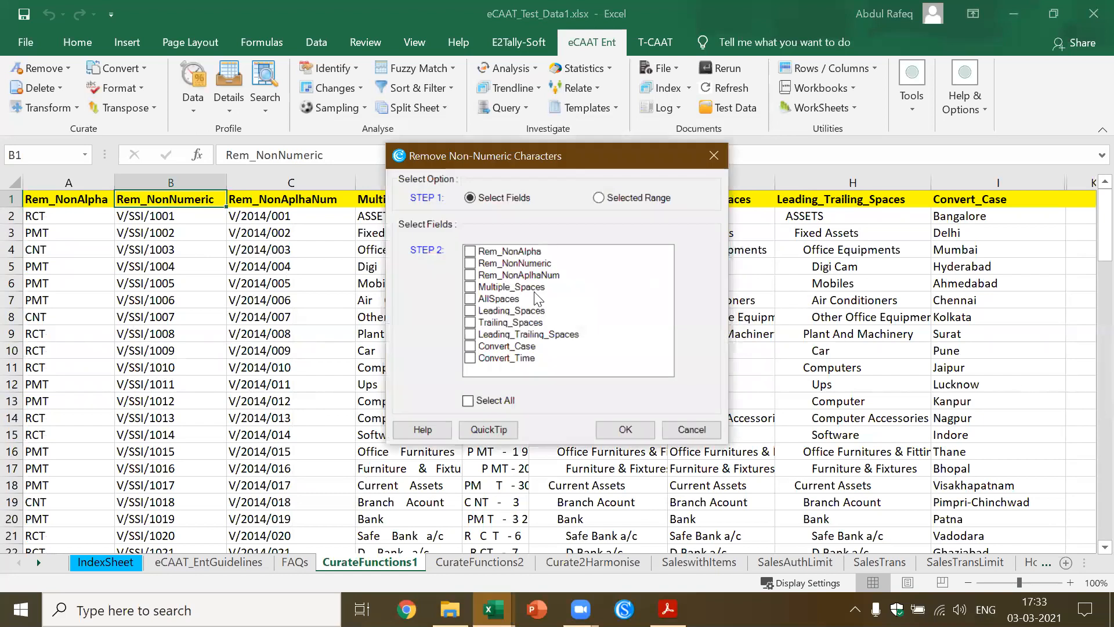
click(476, 264)
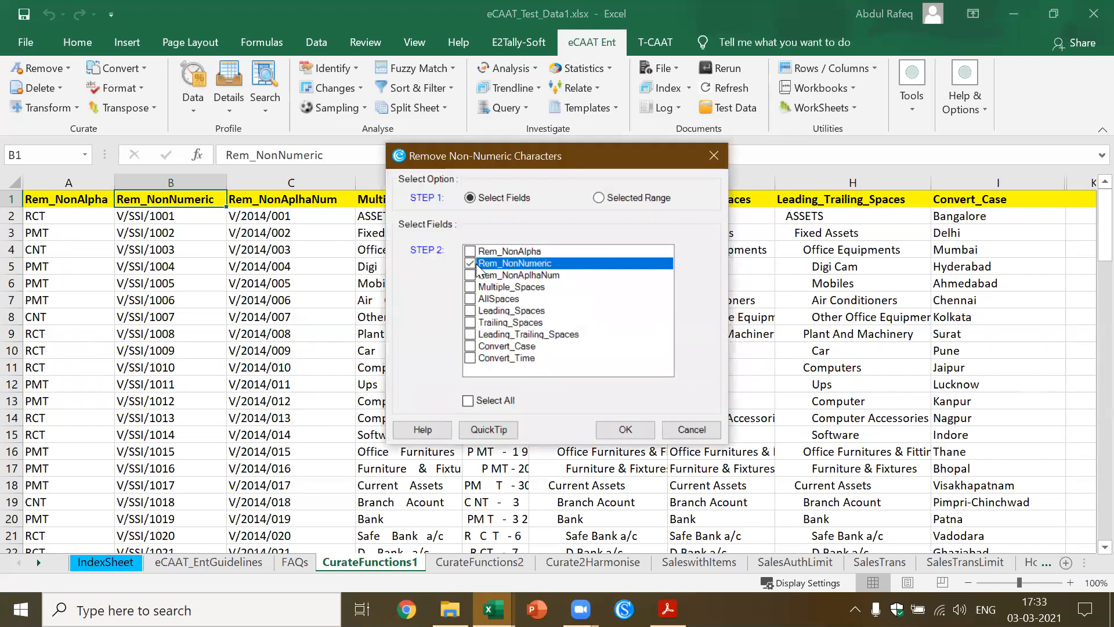
click(626, 430)
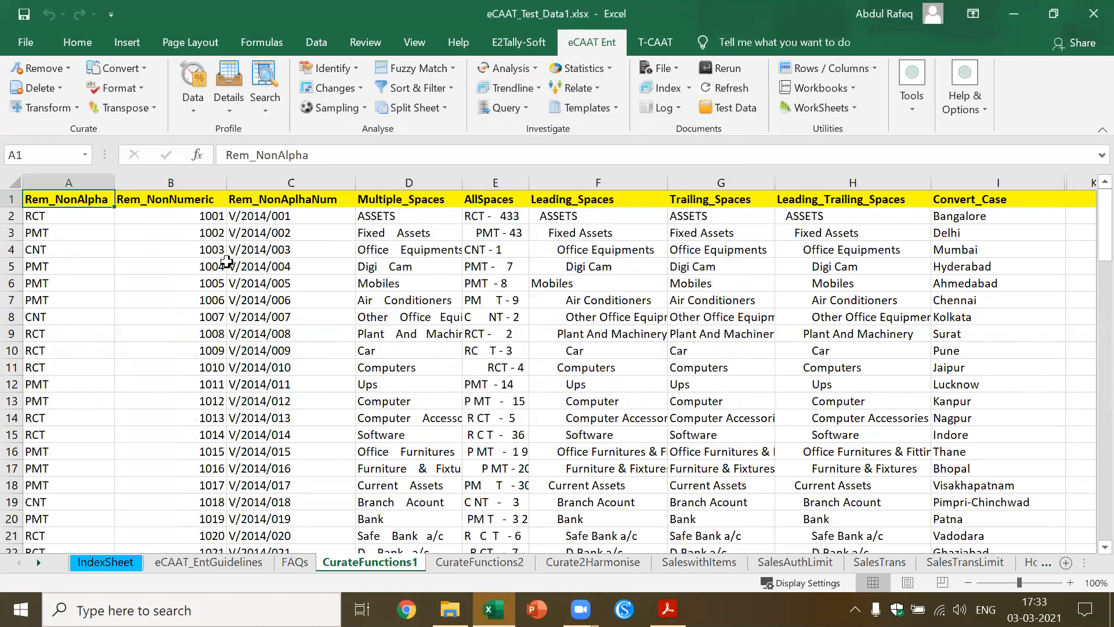
Remove multiple spaces from the Multiple_Spaces field on the CurateFunctions1 sheet
click(383, 249)
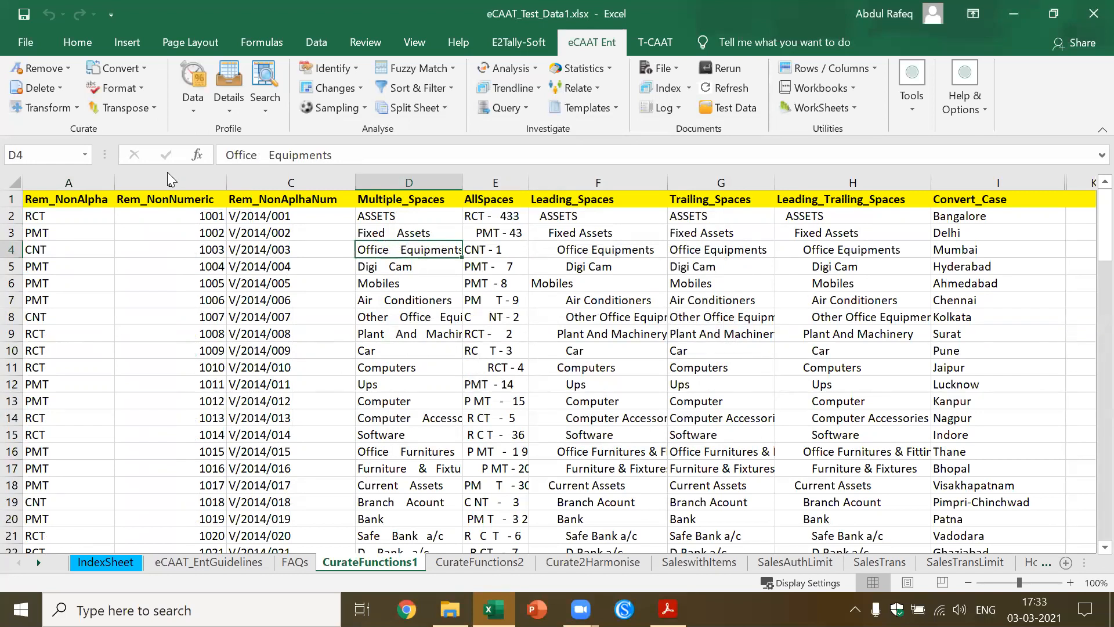
click(59, 68)
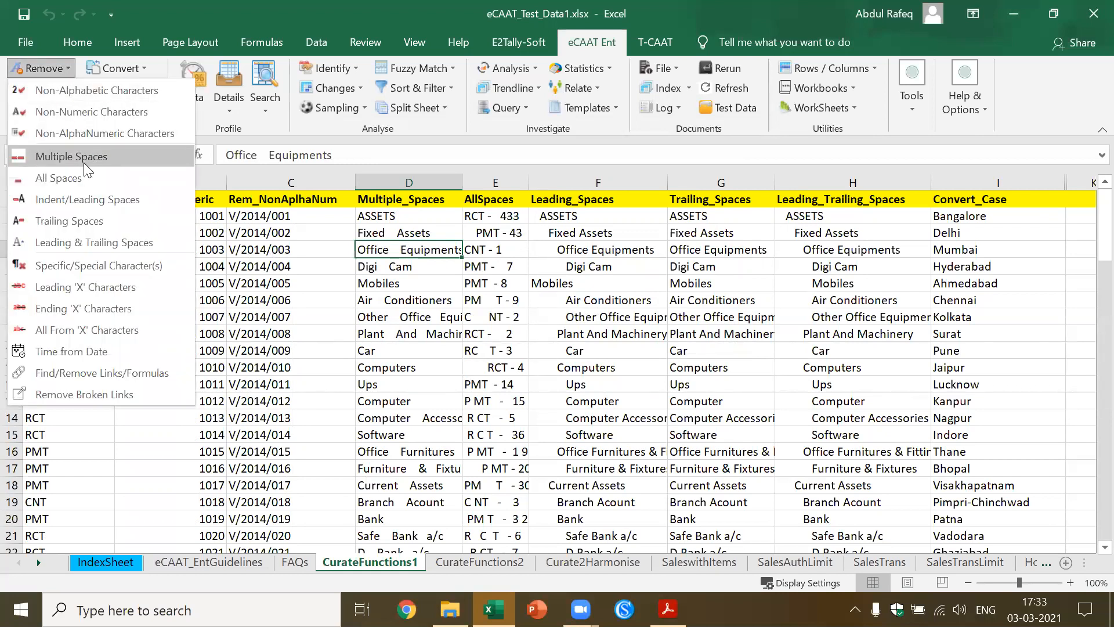
click(84, 157)
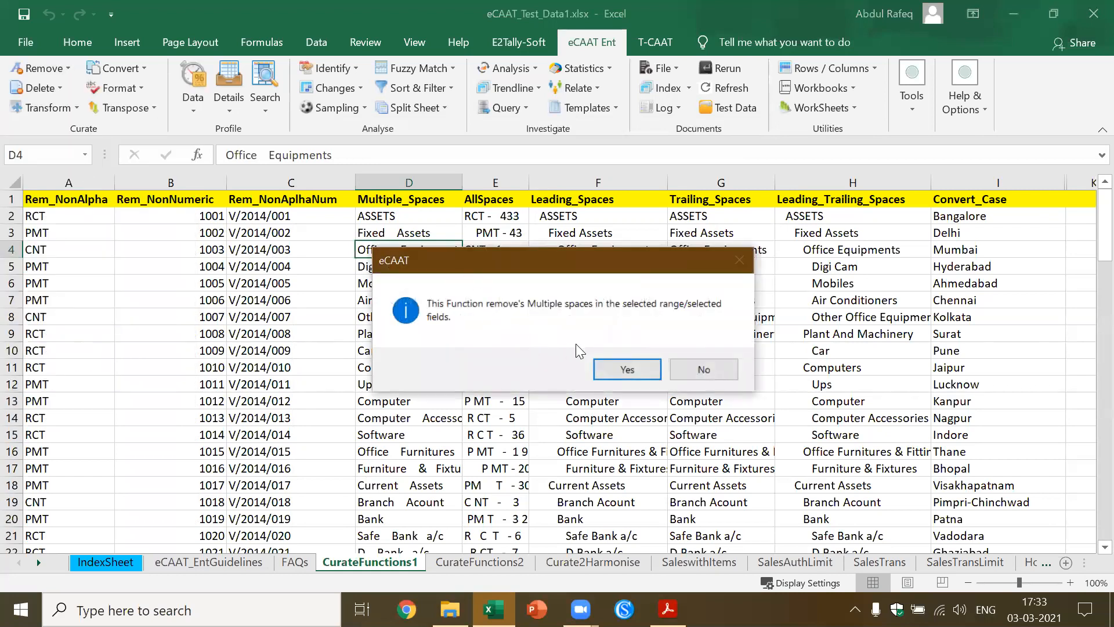
click(626, 369)
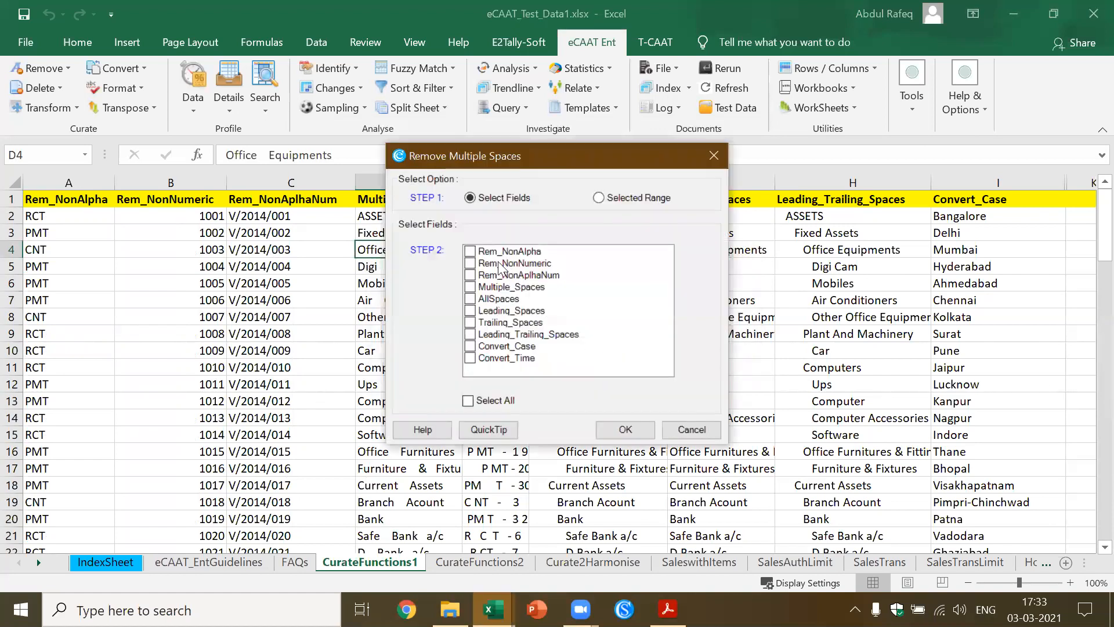
click(470, 287)
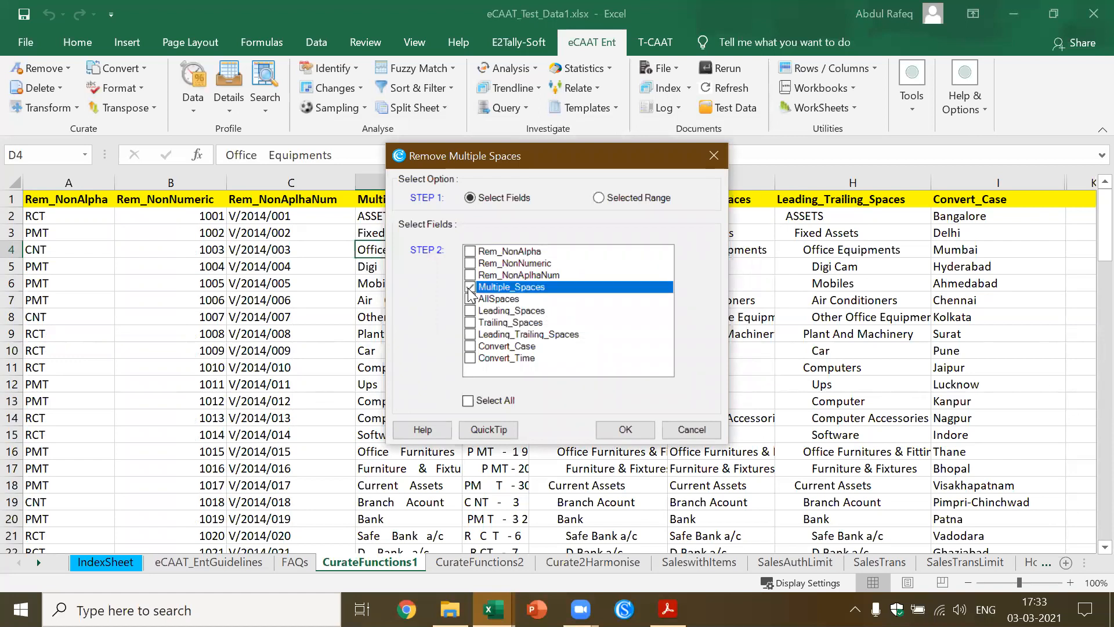
click(625, 430)
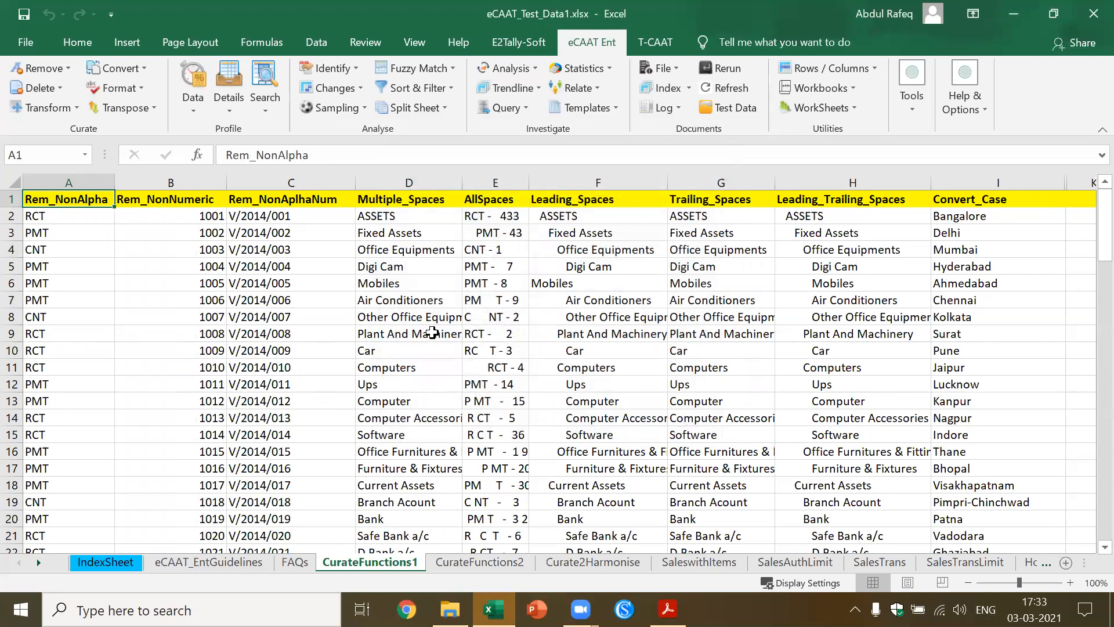
Remove leading and trailing spaces from the Leading_Trailing_Spaces field on the CurateFunctions1 sheet
click(592, 199)
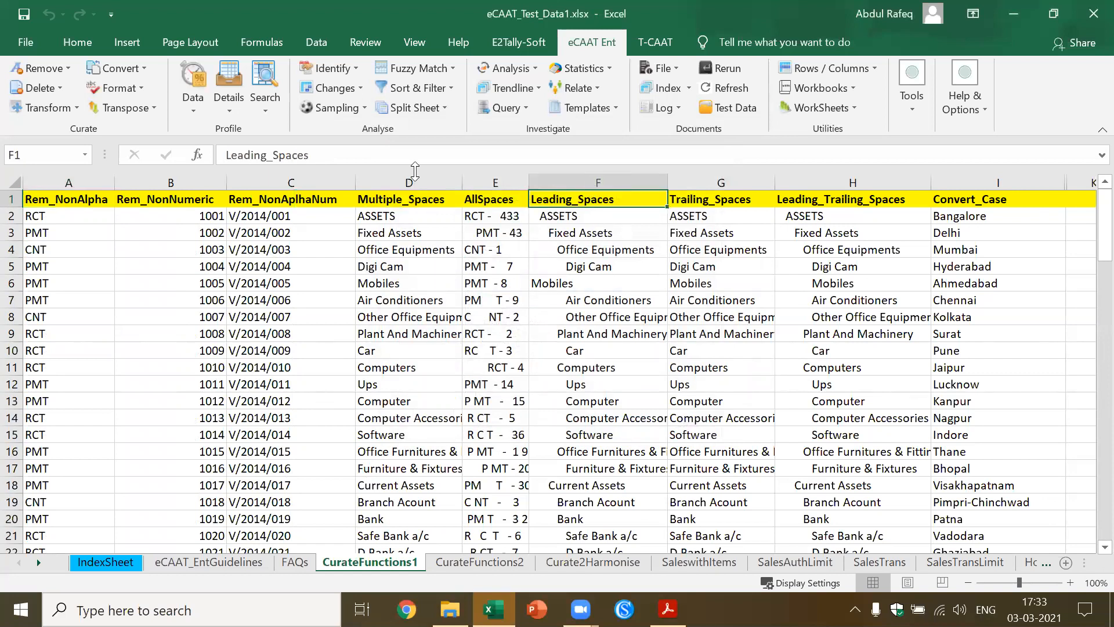
click(62, 68)
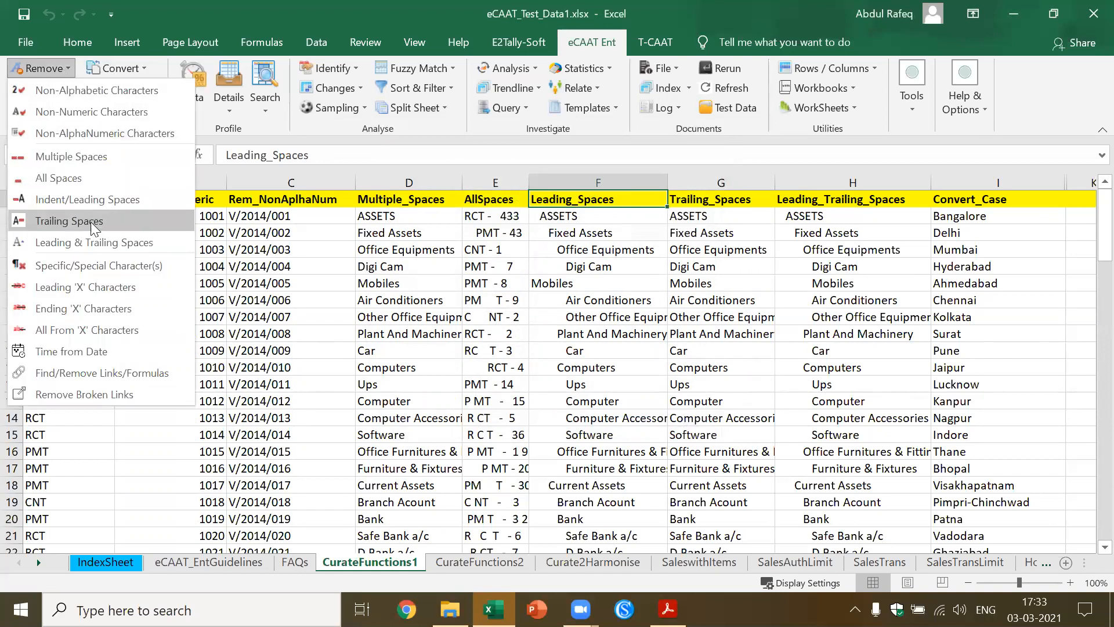
click(96, 242)
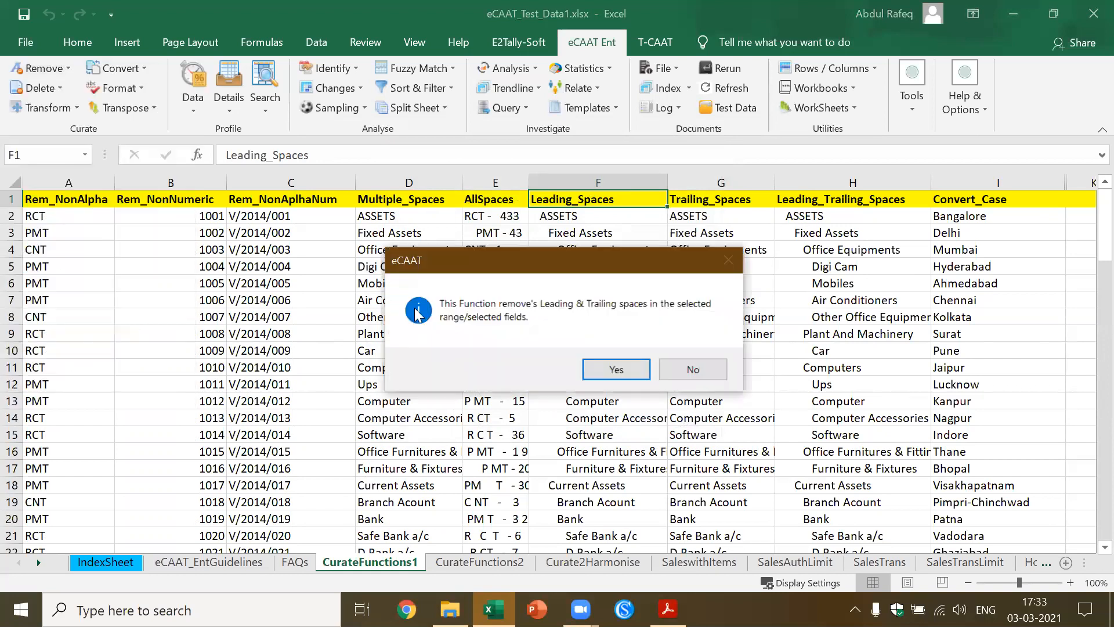
click(616, 369)
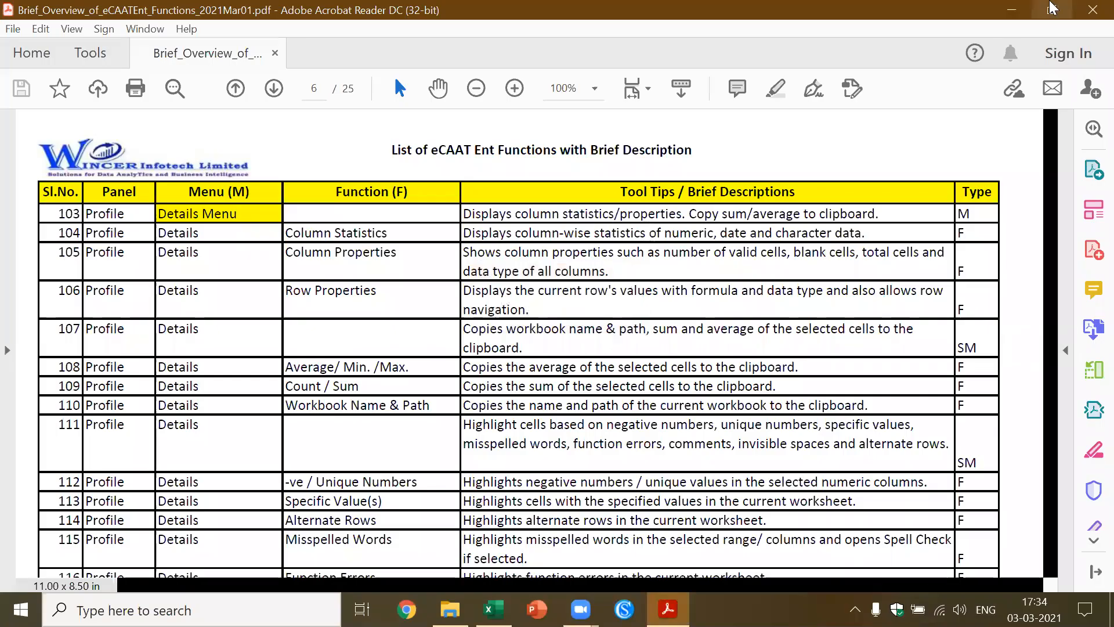
click(1011, 10)
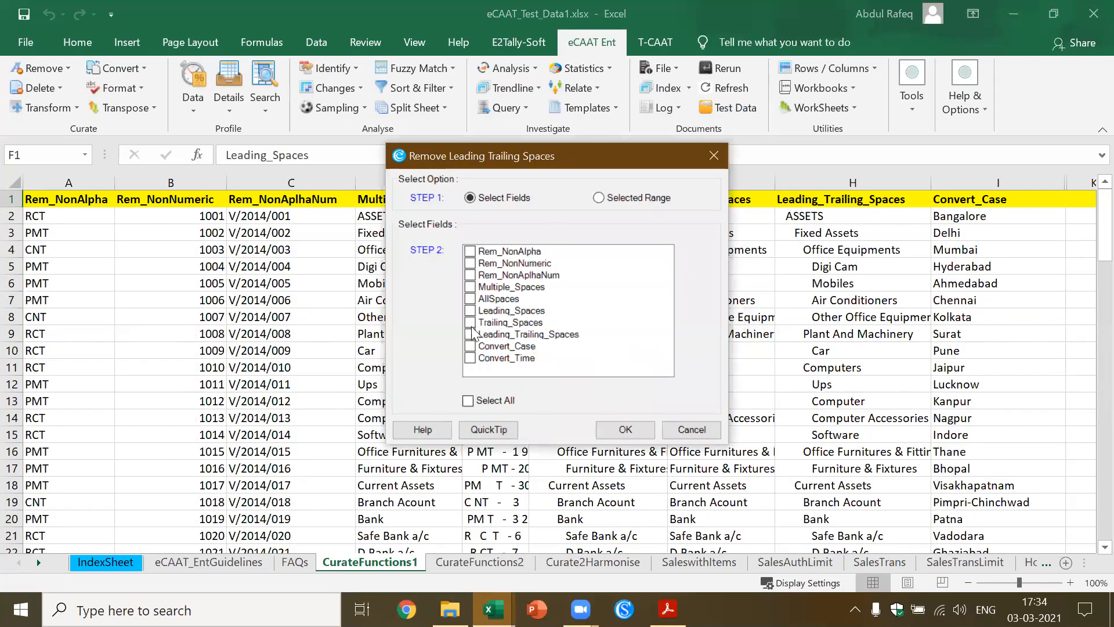
click(471, 334)
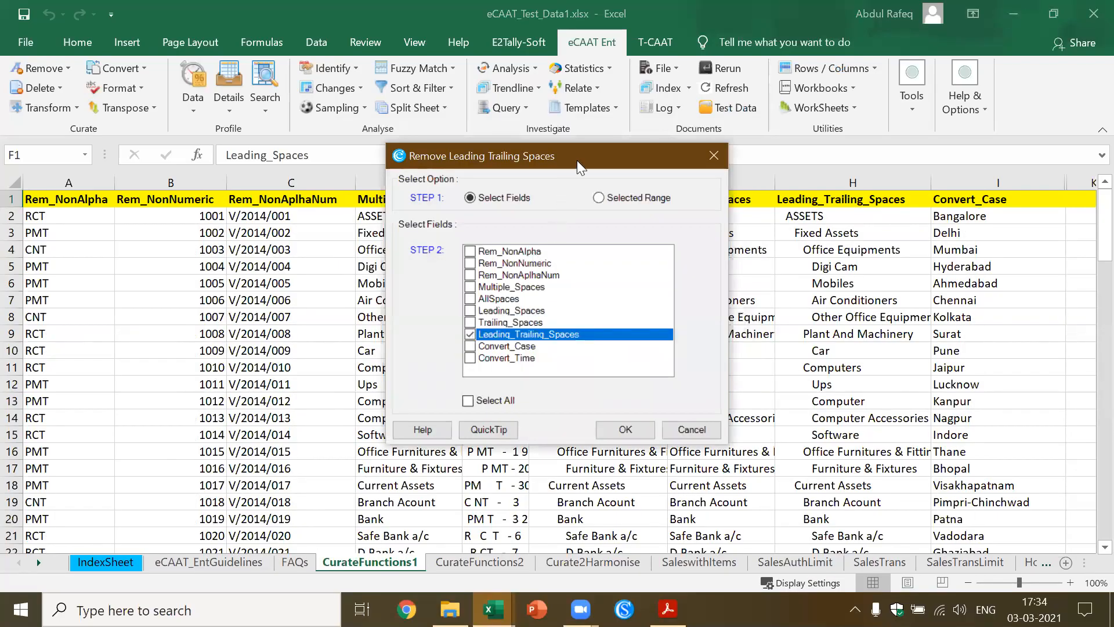
drag(568, 154, 427, 121)
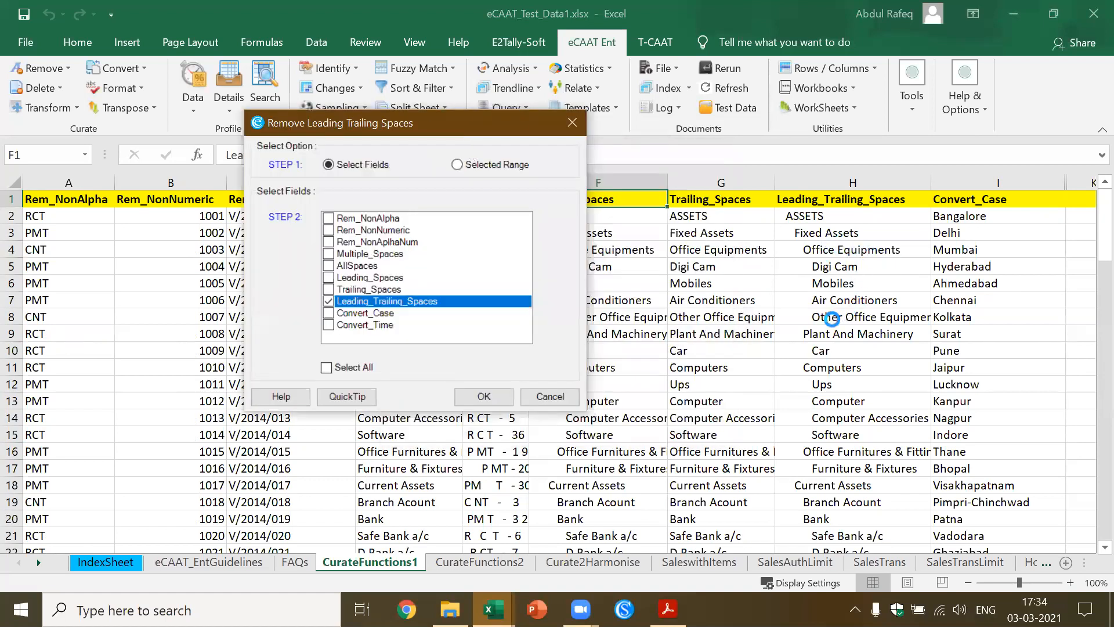
click(481, 395)
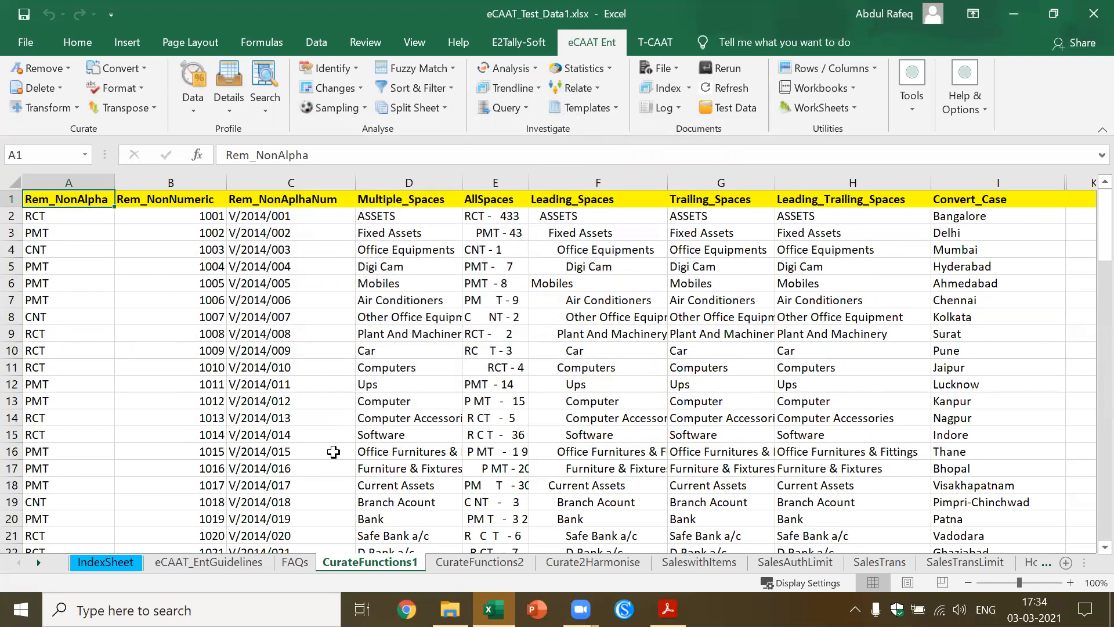
Return to IndexSheet and review the available Remove, Delete and Transform functions of eCAAT Ent
click(109, 562)
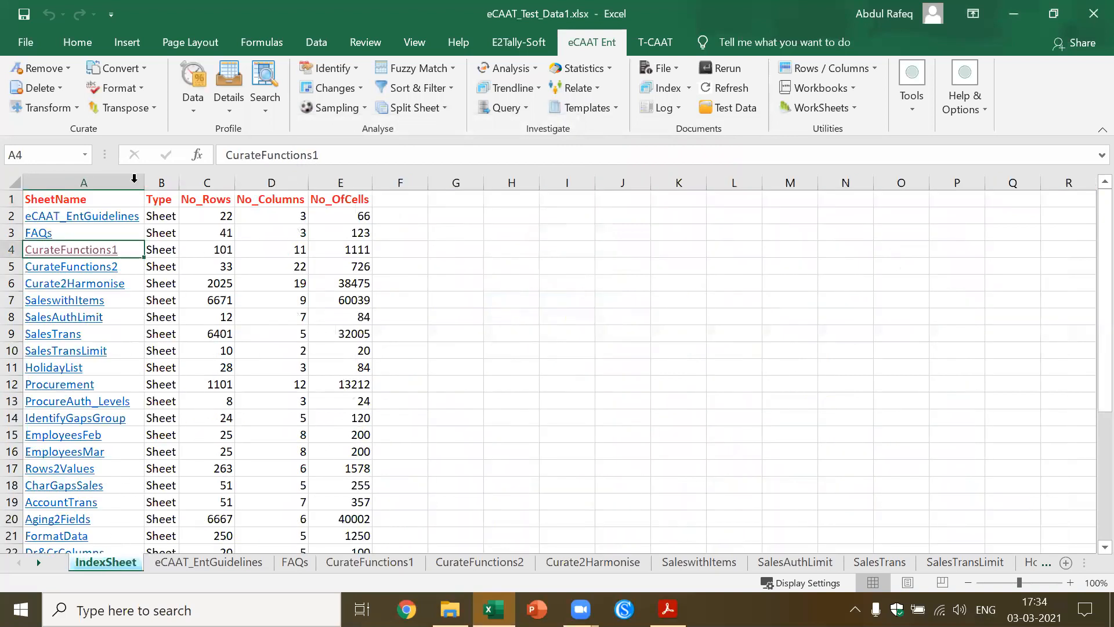
click(66, 68)
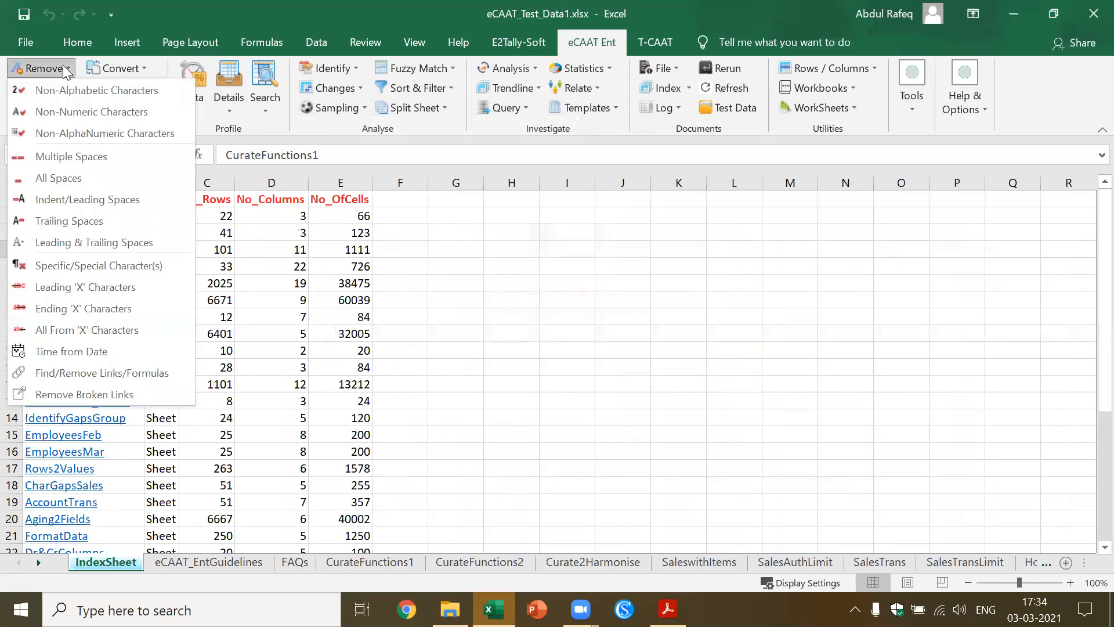
key(Escape)
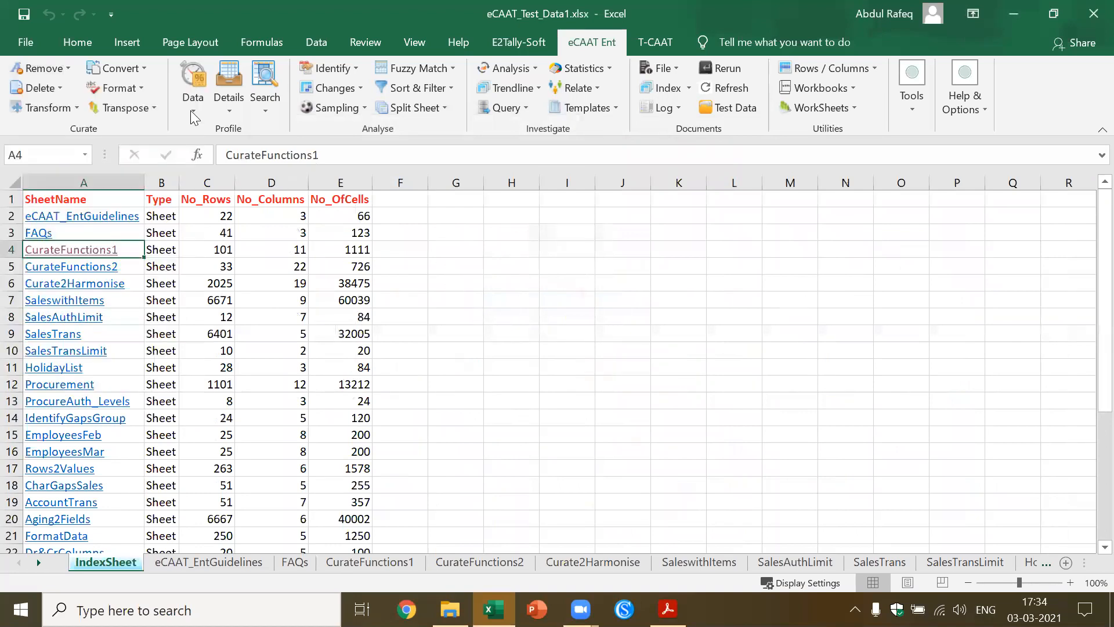
click(60, 88)
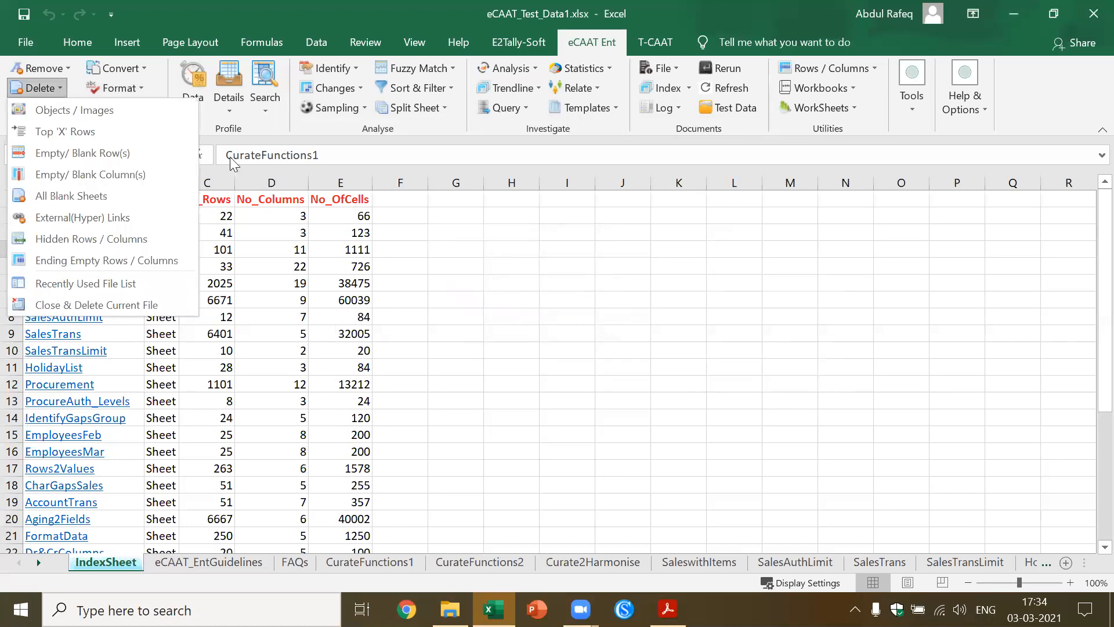
click(69, 68)
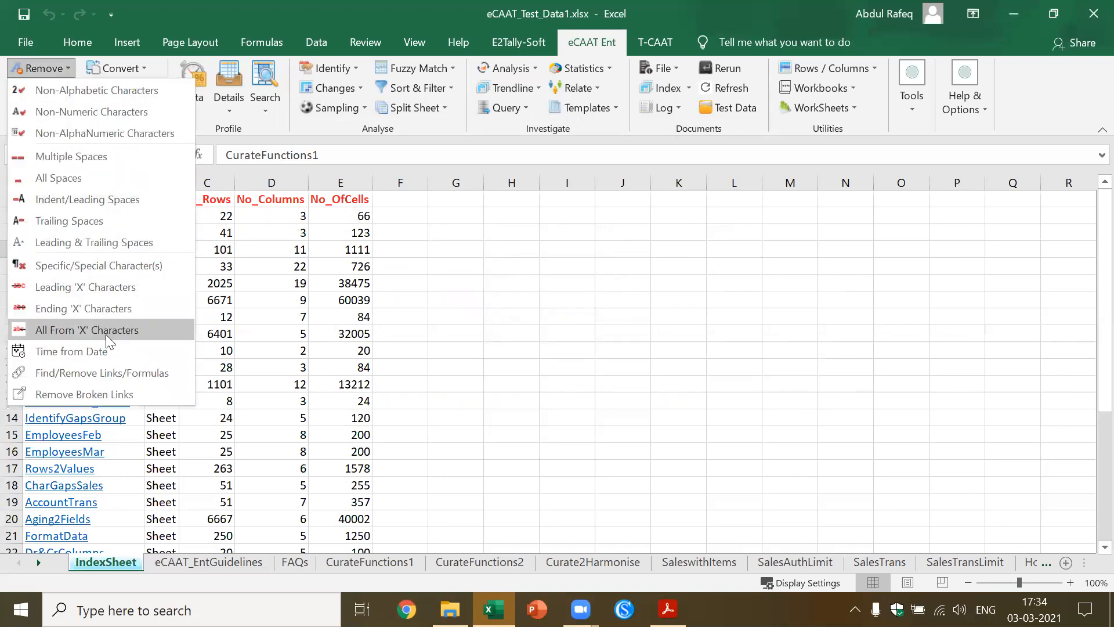
click(479, 300)
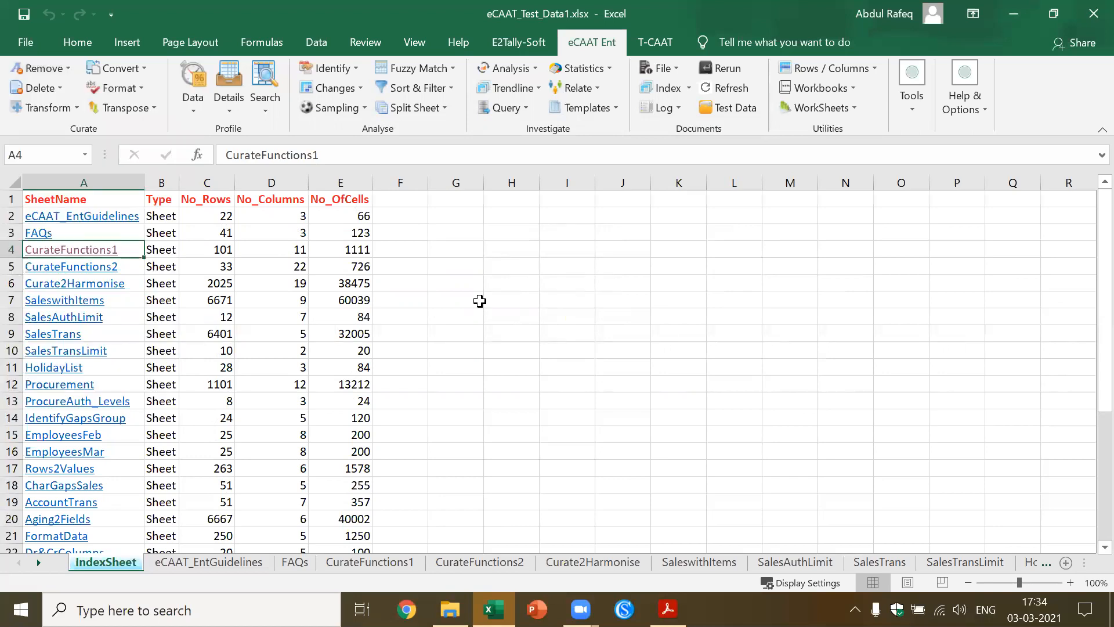
click(60, 92)
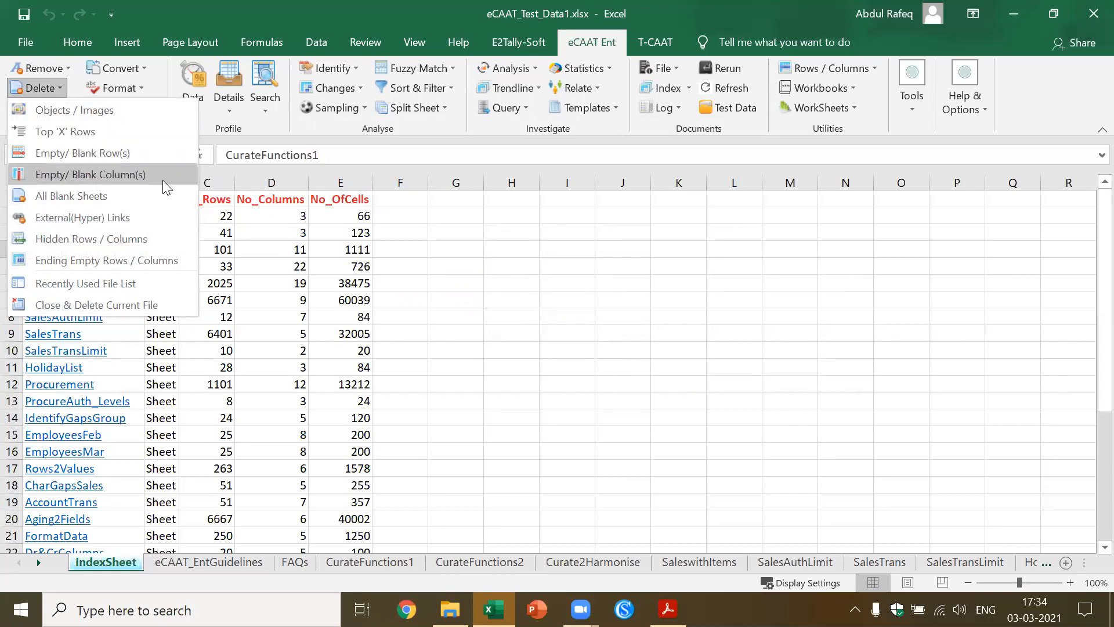
click(536, 297)
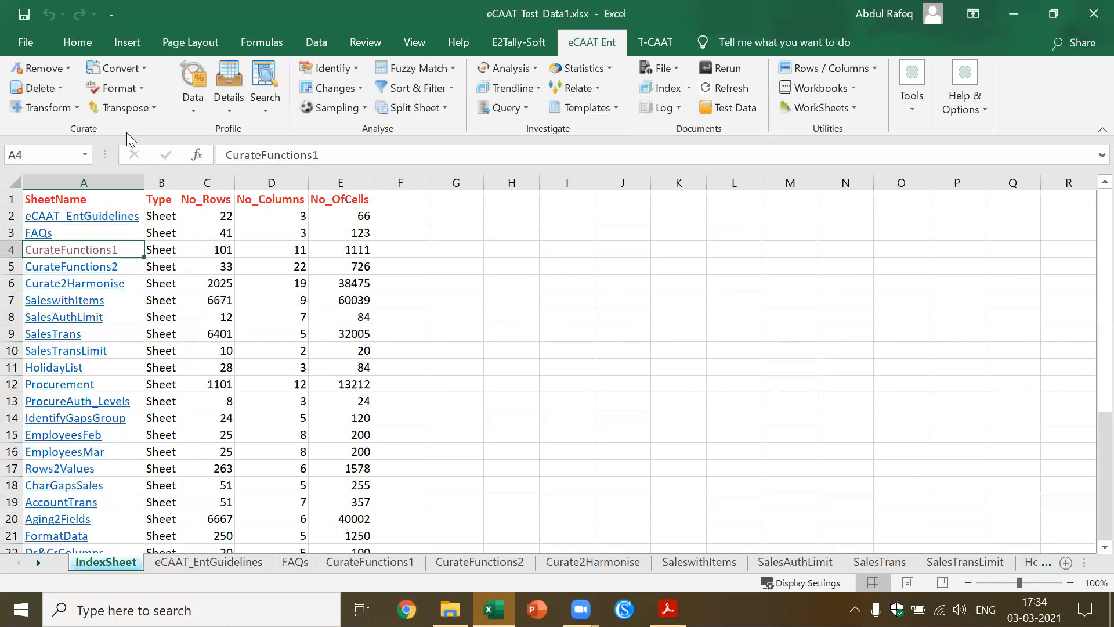
click(75, 106)
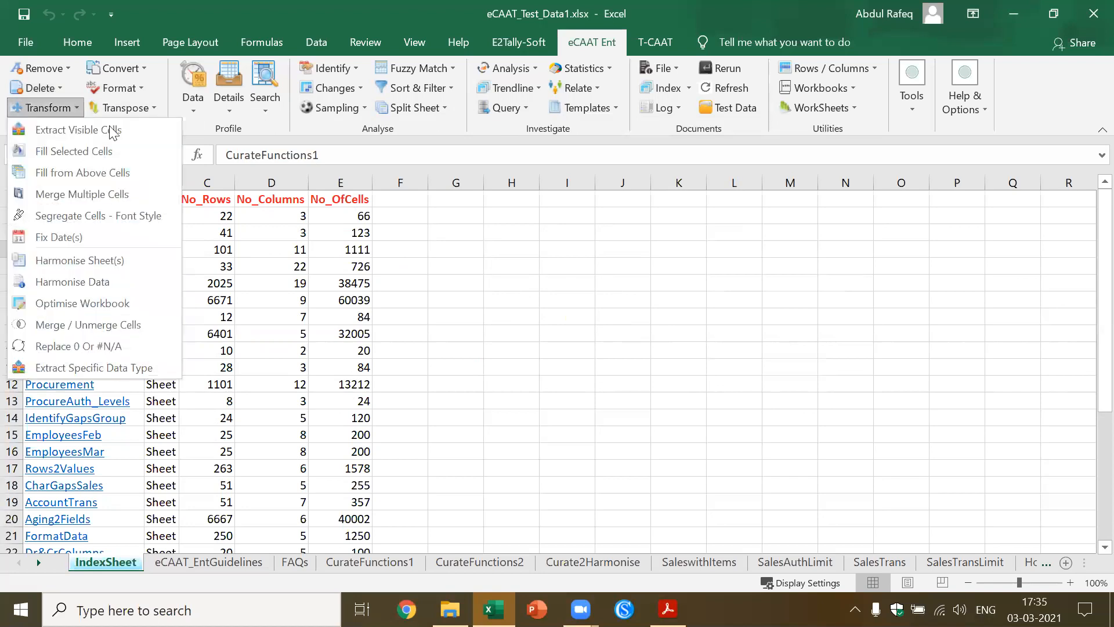
click(531, 309)
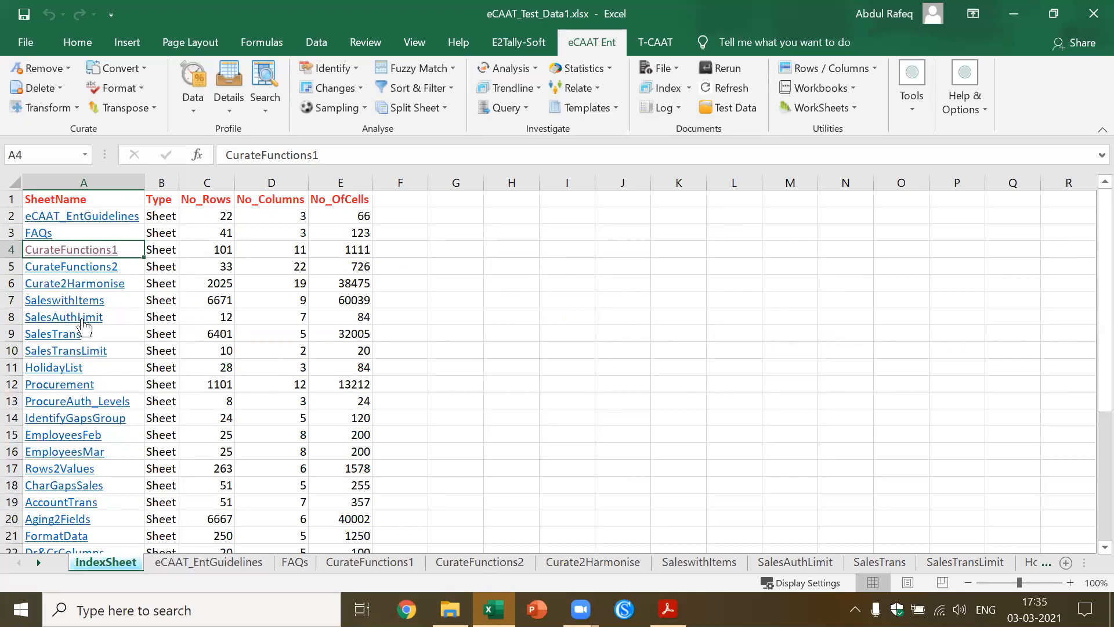
Open the SaleswithItems sheet from the index and filter its Region column to South
click(81, 300)
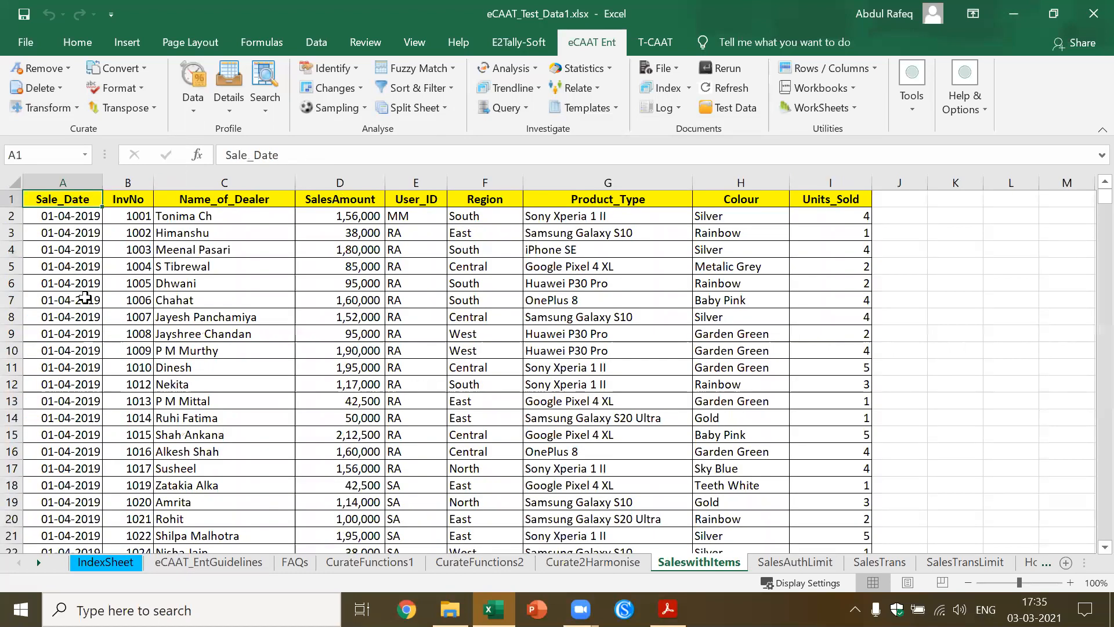
click(255, 289)
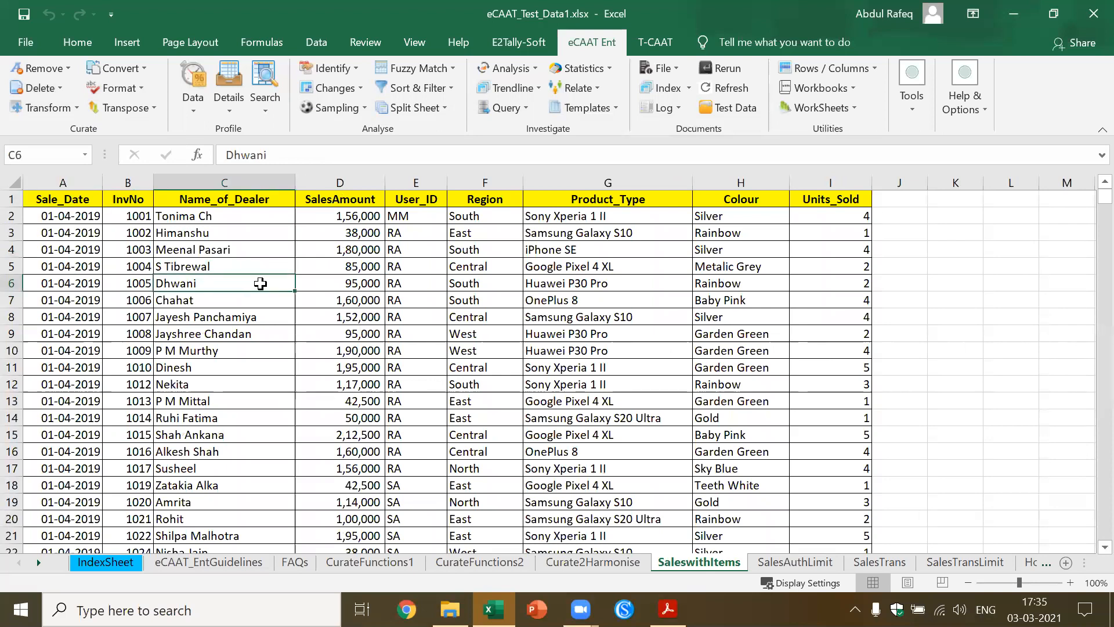
click(344, 201)
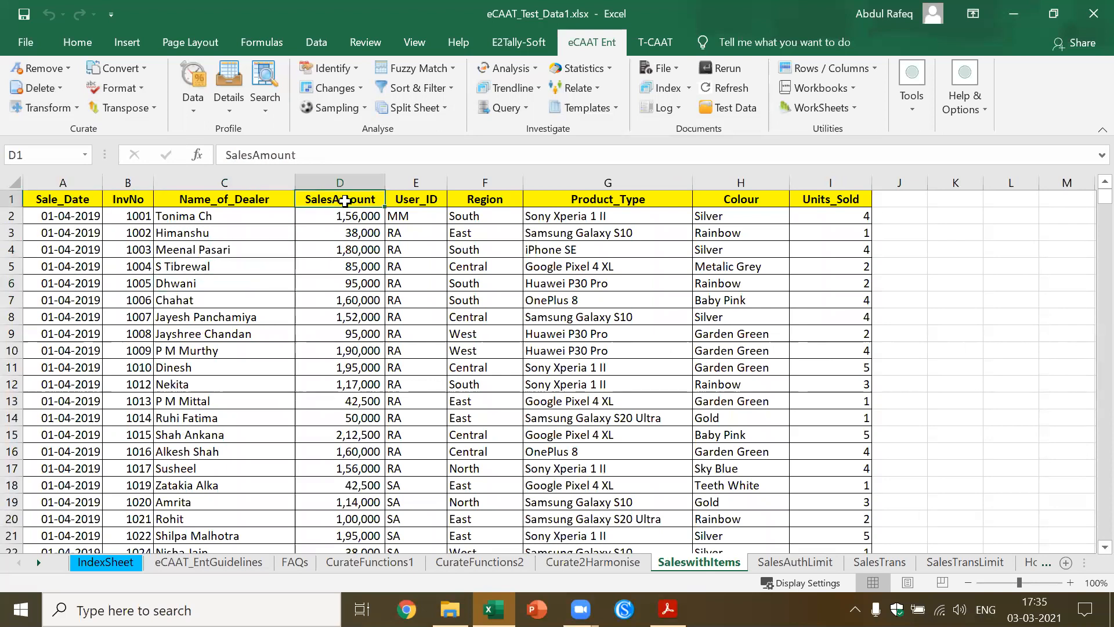
click(317, 42)
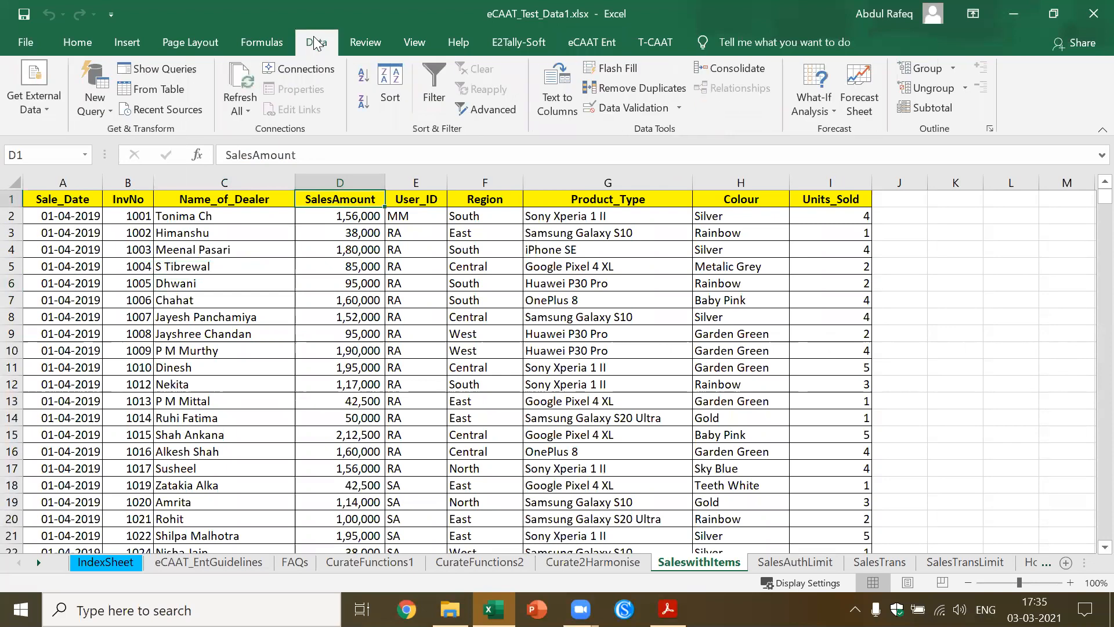
click(434, 92)
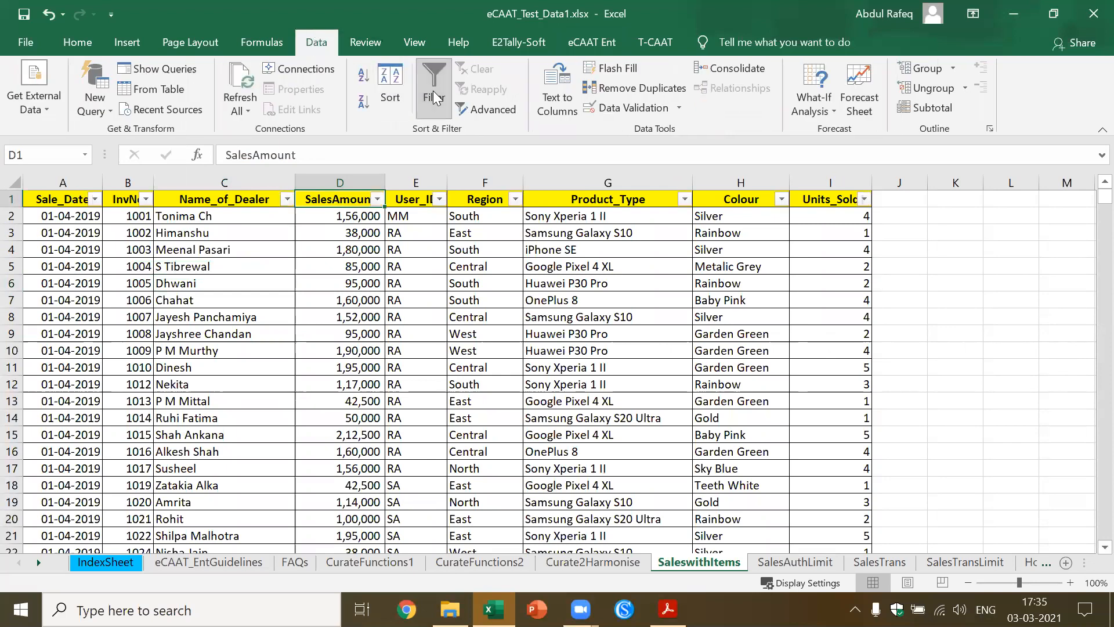
click(515, 199)
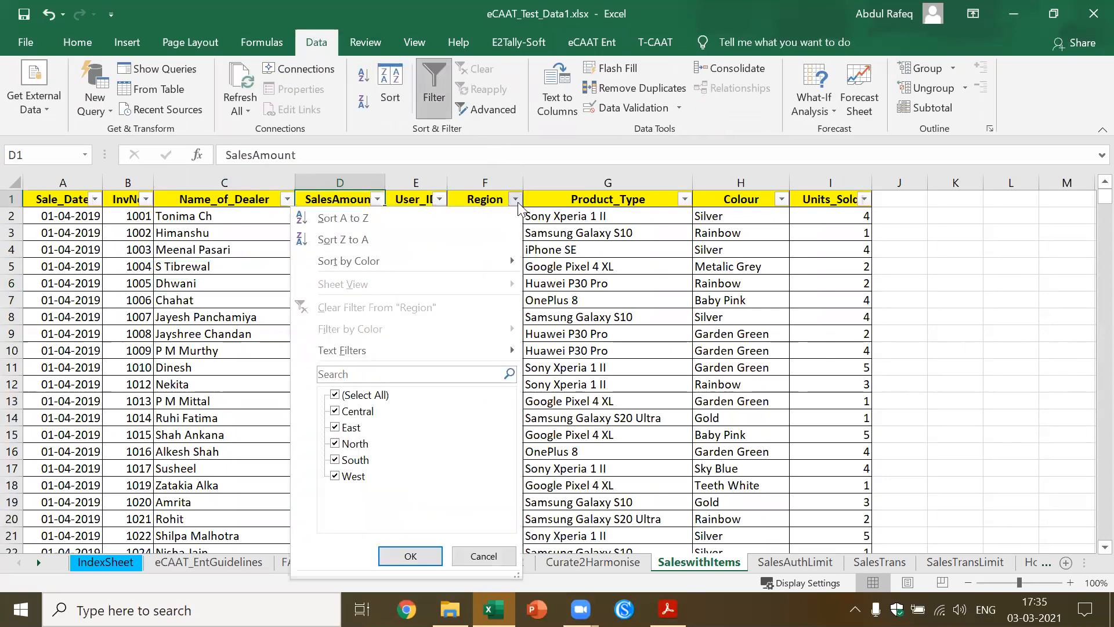
click(336, 395)
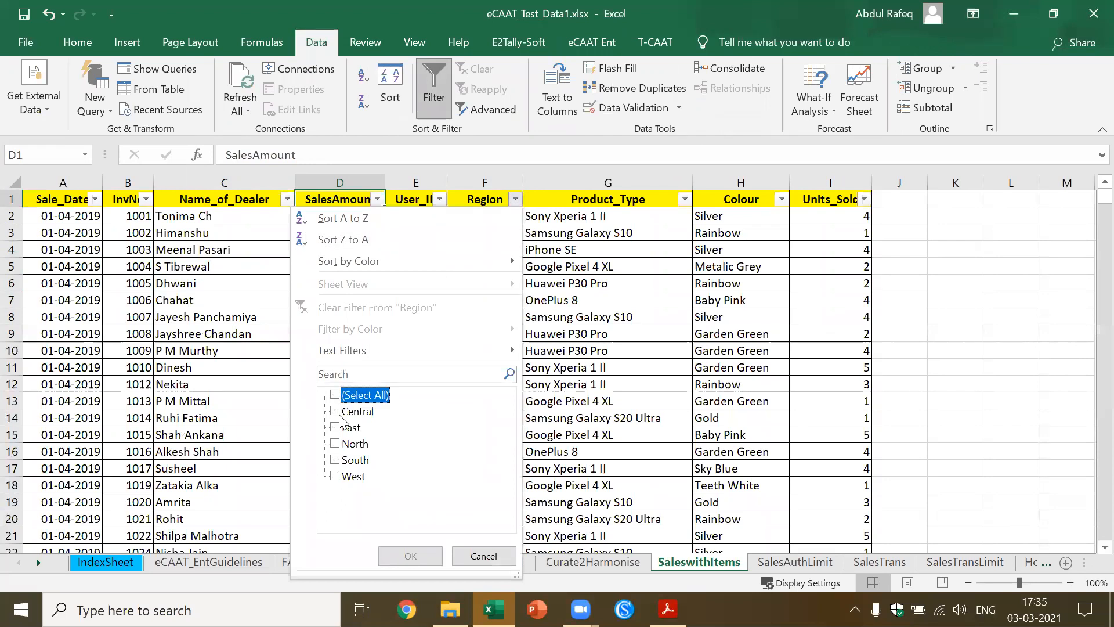
click(342, 460)
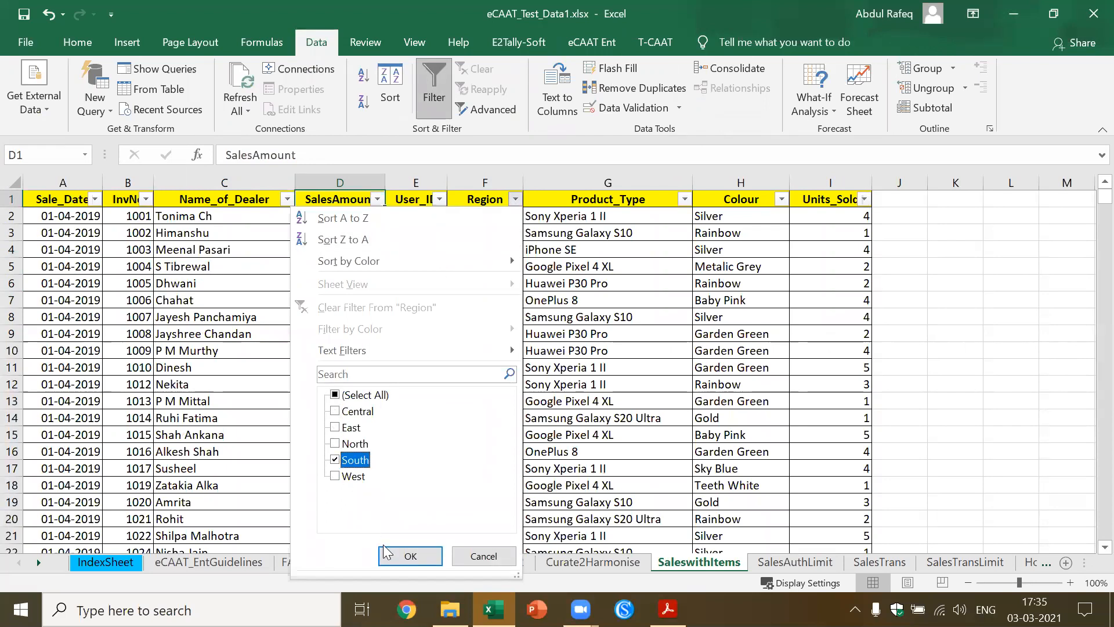
click(402, 556)
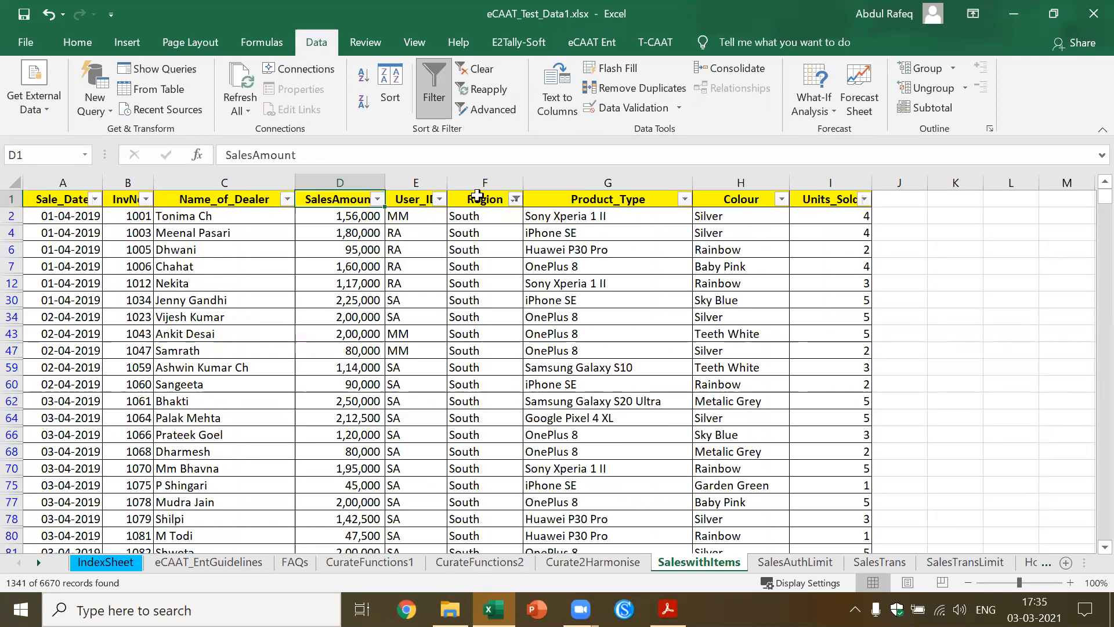
Filter the Name_of_Dealer column to only the third and fourth dealers in the filter list
click(287, 200)
click(123, 396)
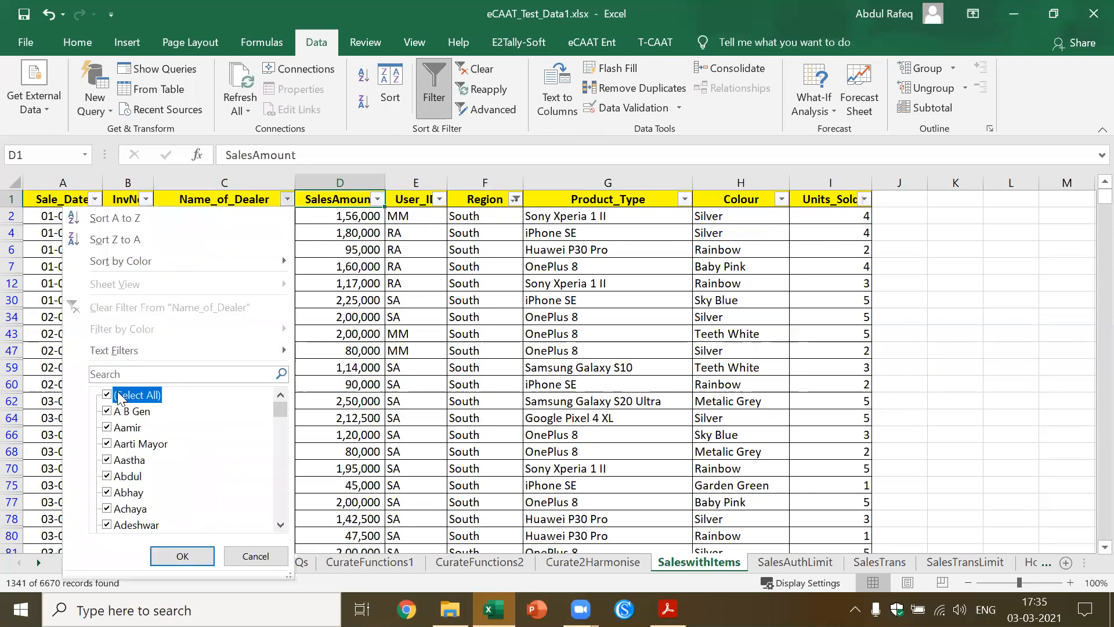
click(116, 445)
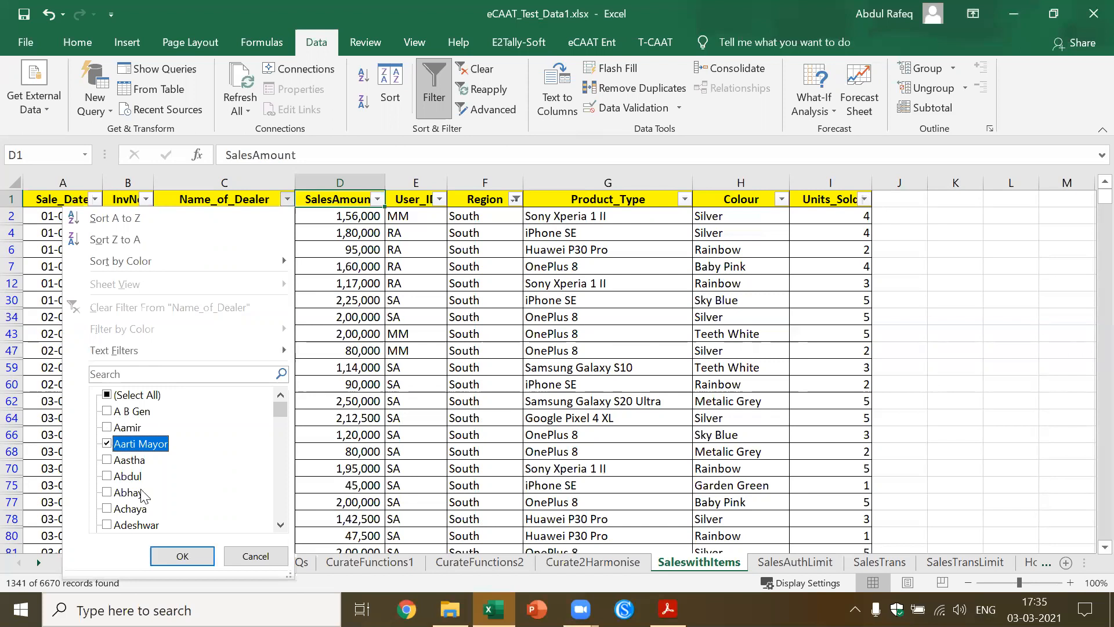
click(184, 551)
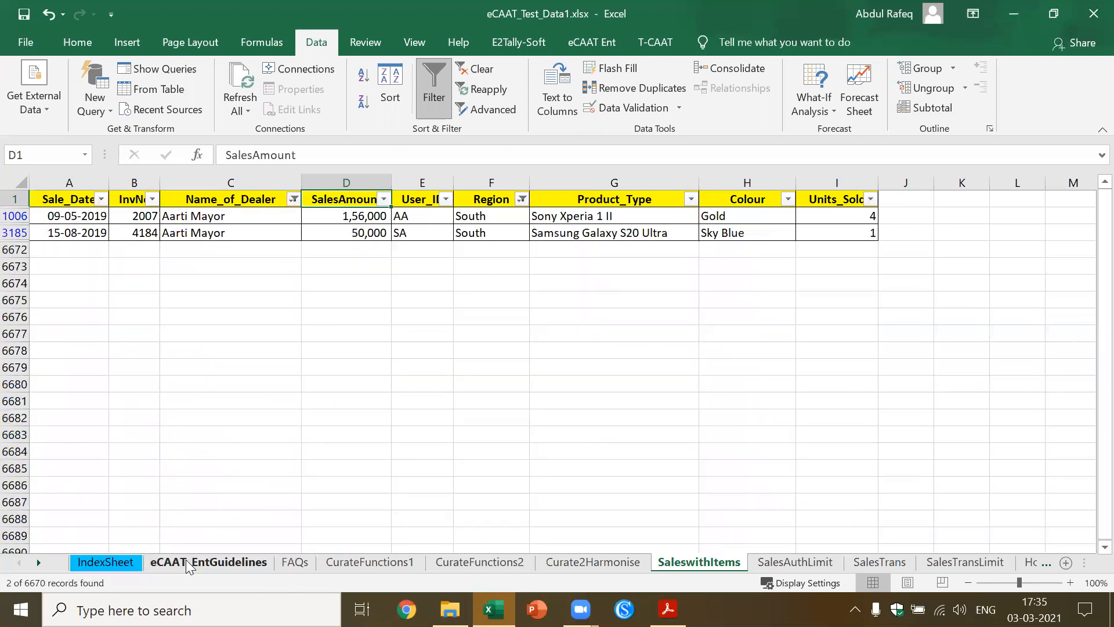
click(293, 198)
click(125, 460)
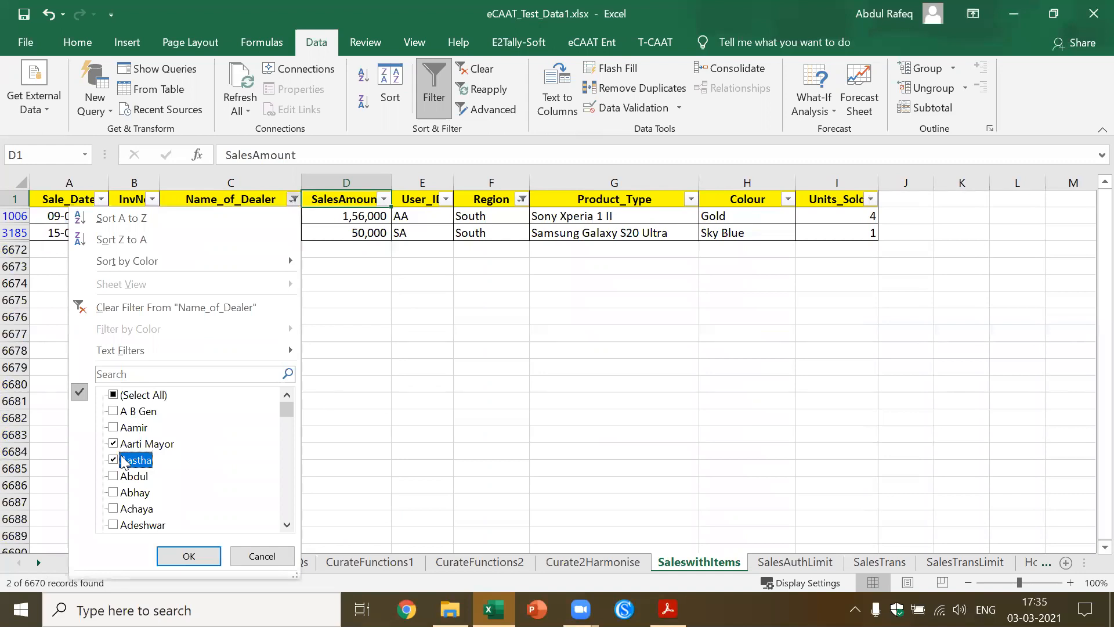
click(189, 556)
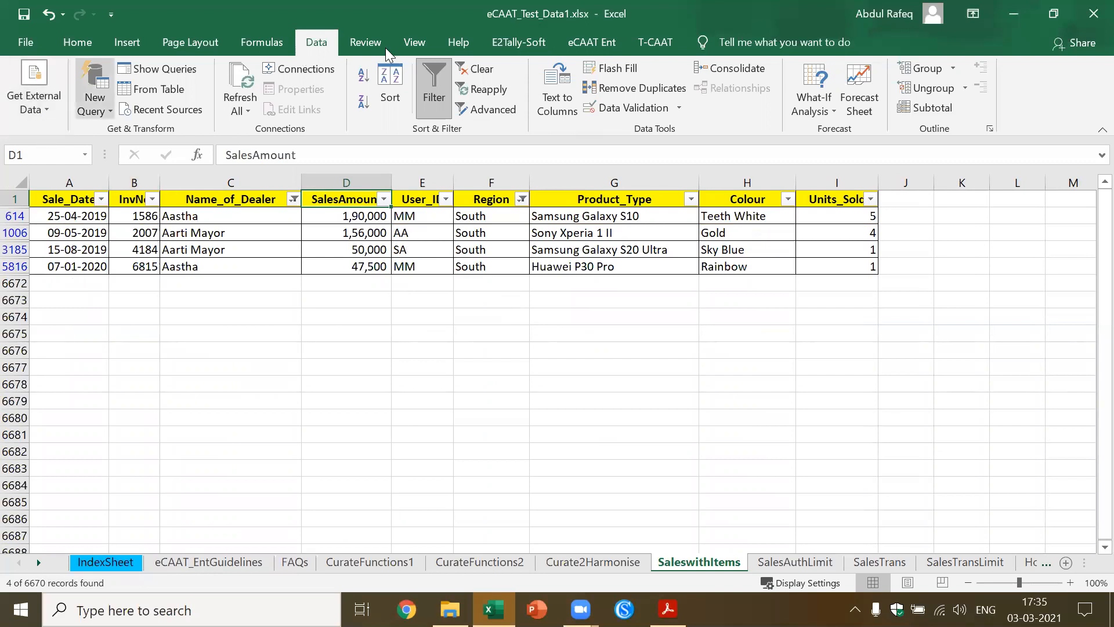
Extract the visible cells of the filtered SaleswithItems data to a separate sheet and return to IndexSheet
click(587, 45)
click(76, 106)
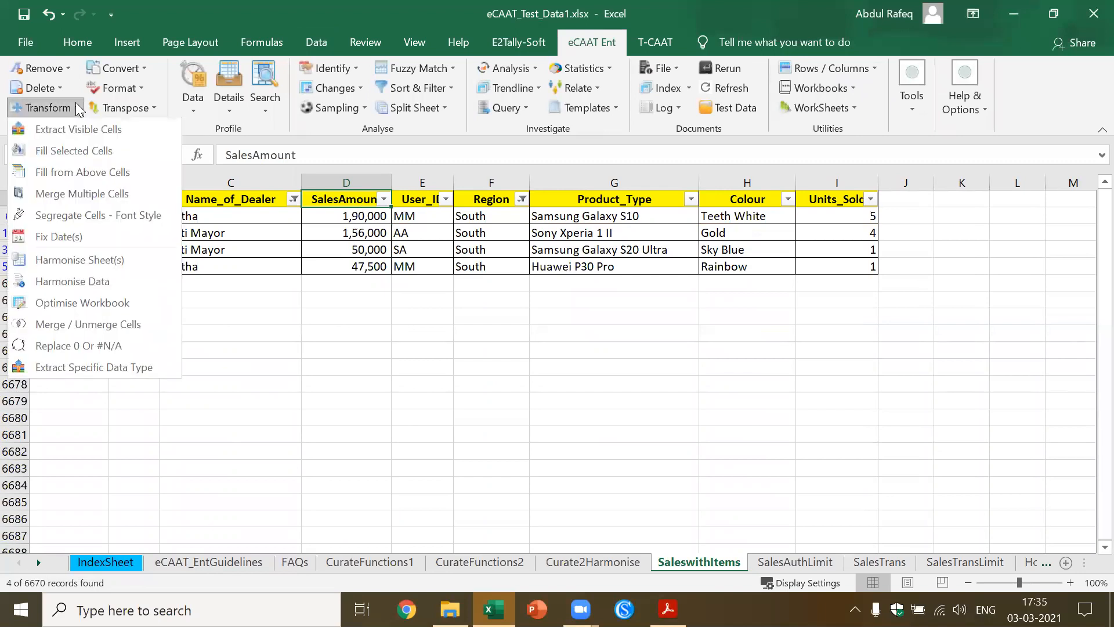
click(91, 131)
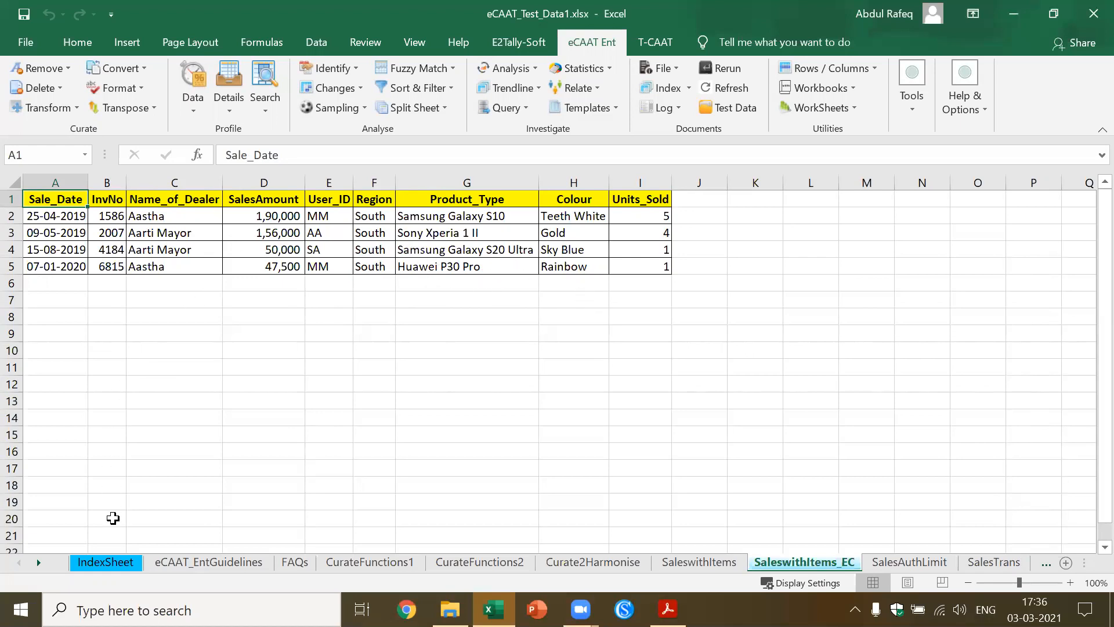
click(112, 561)
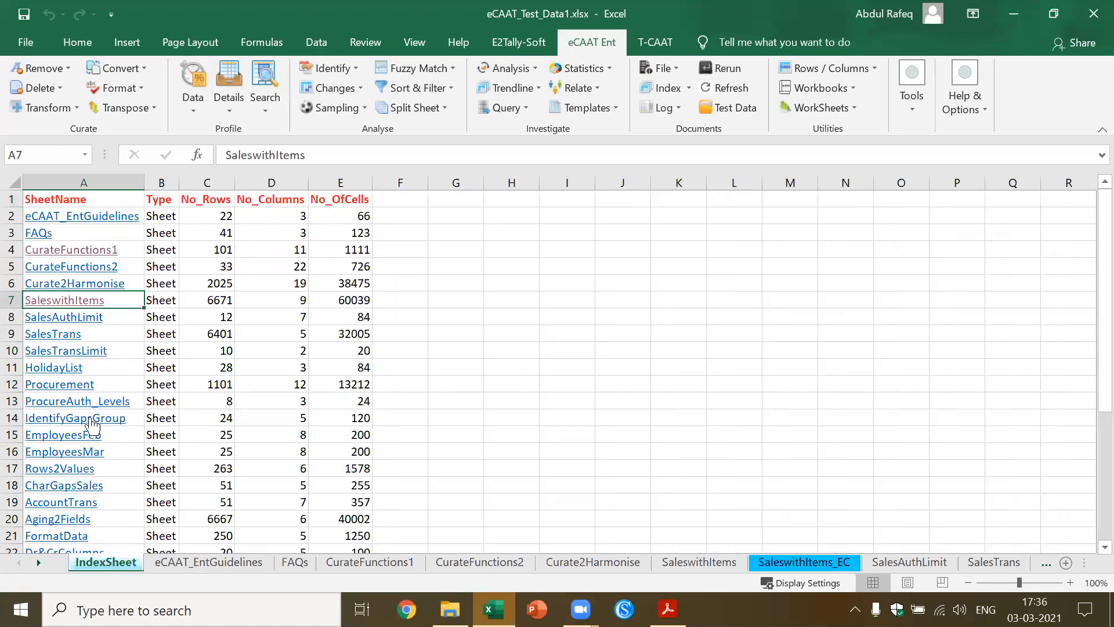
Clear all filters on the SaleswithItems sheet and check the summary values of its SalesAmount column
click(92, 303)
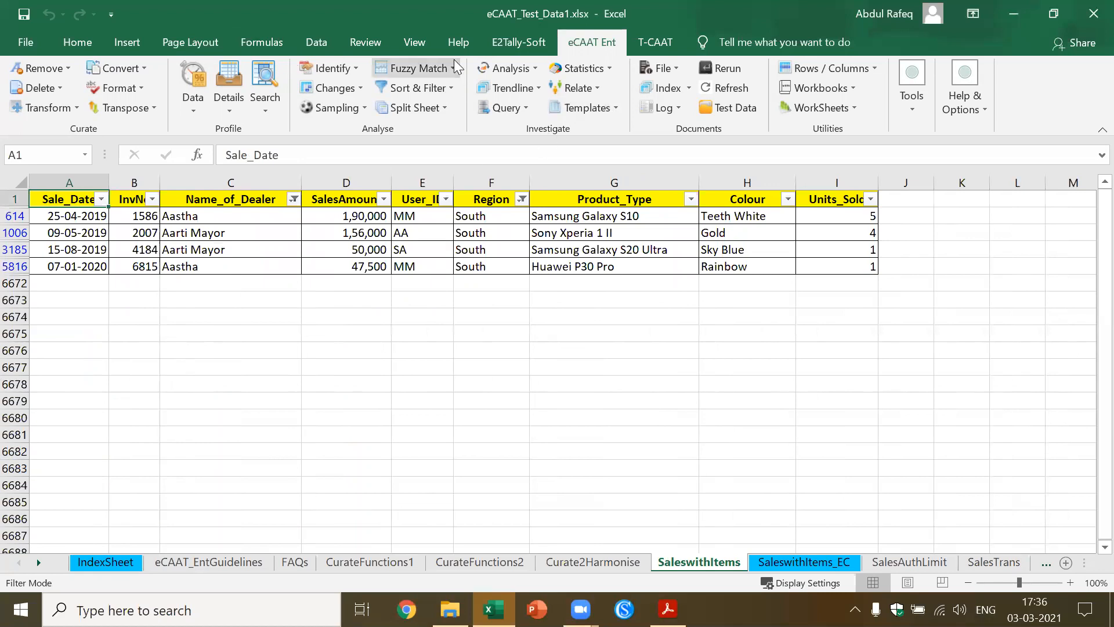
click(315, 44)
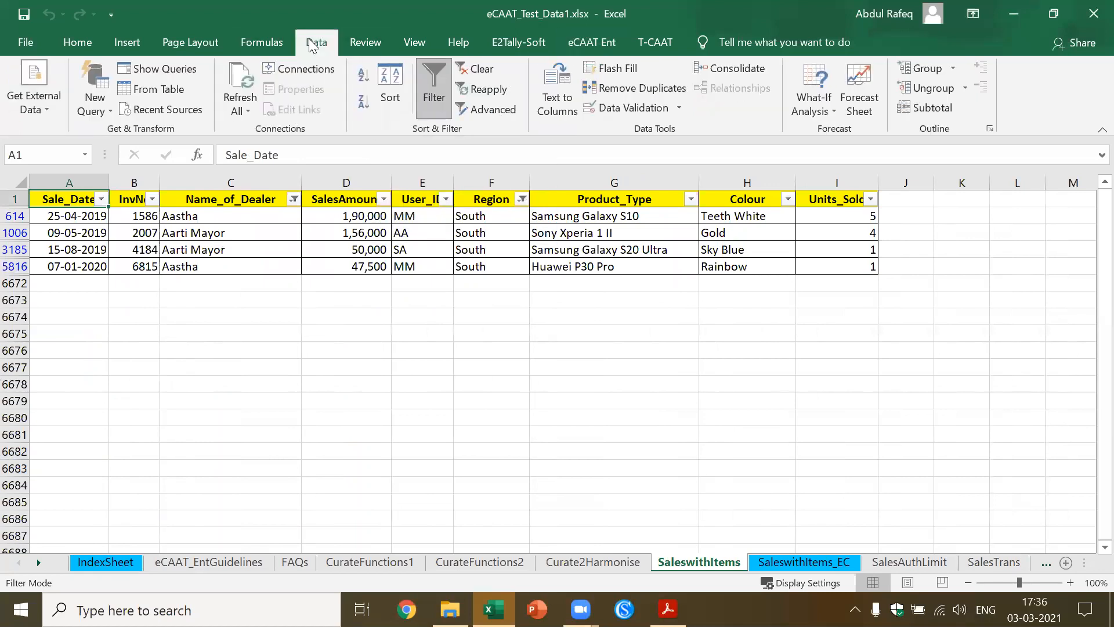
click(475, 69)
click(347, 268)
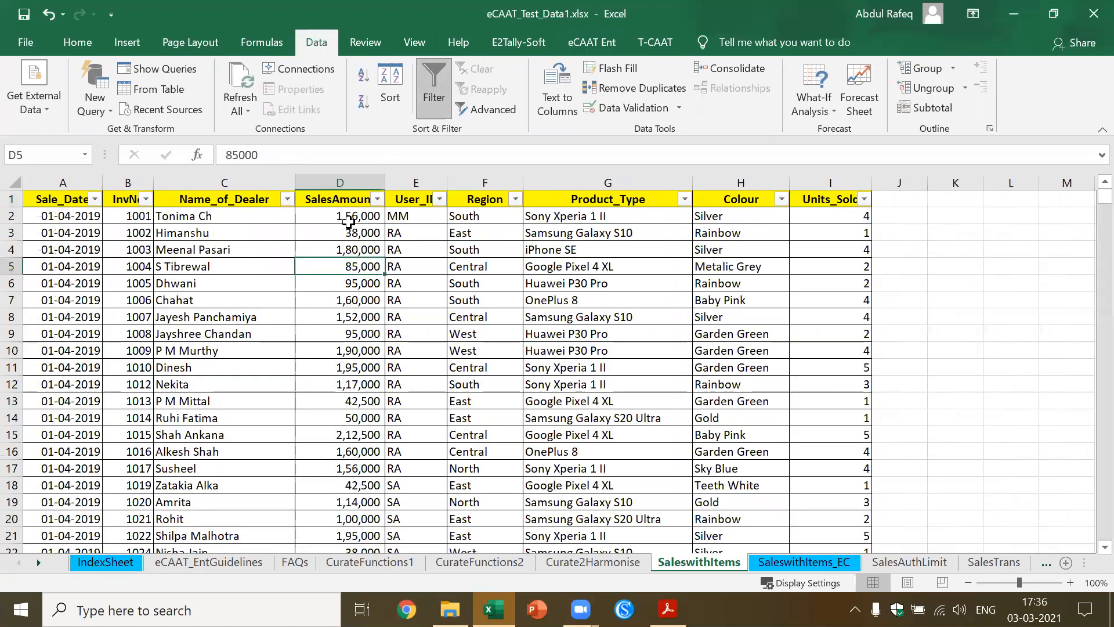
click(353, 182)
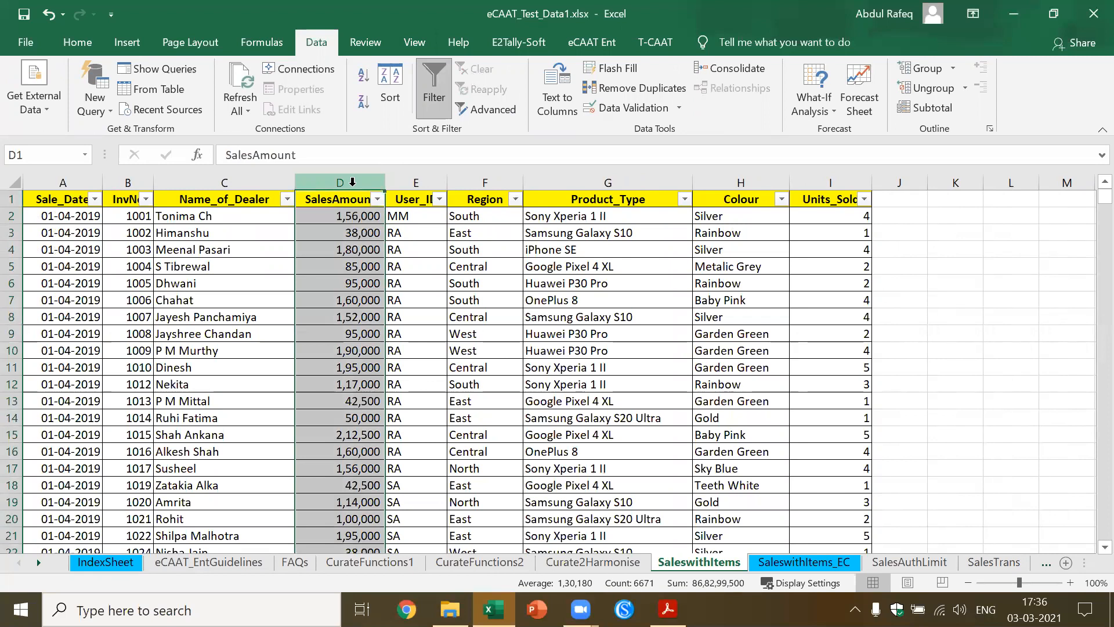
click(222, 243)
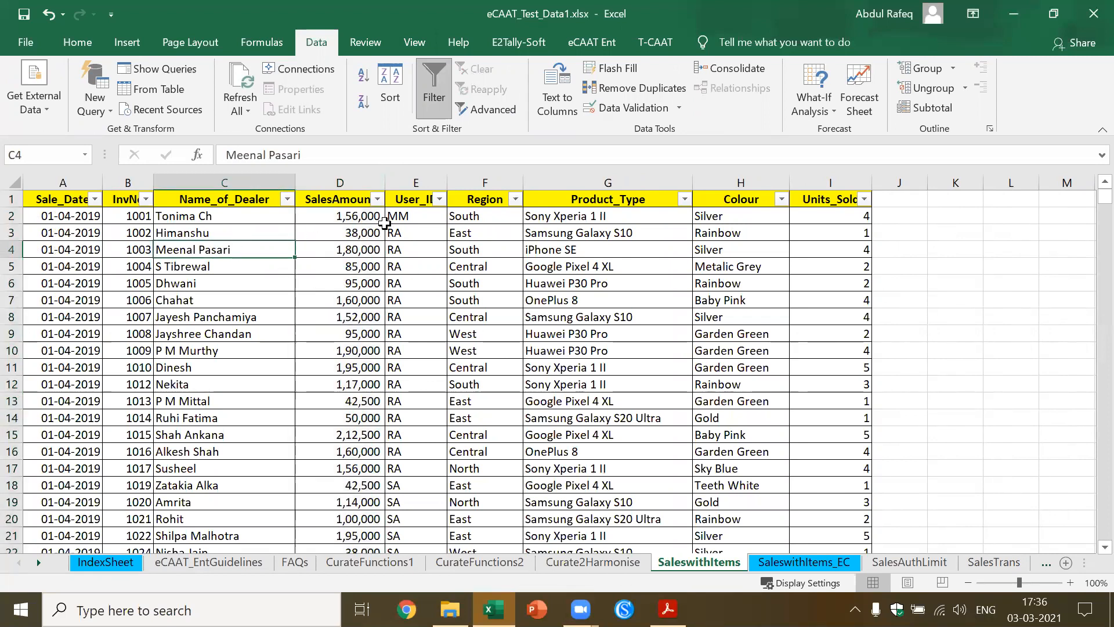
Start eCAAT Ent Column Statistics and include InvNo, SalesAmount and Units_Sold with all numeric statistics
click(606, 46)
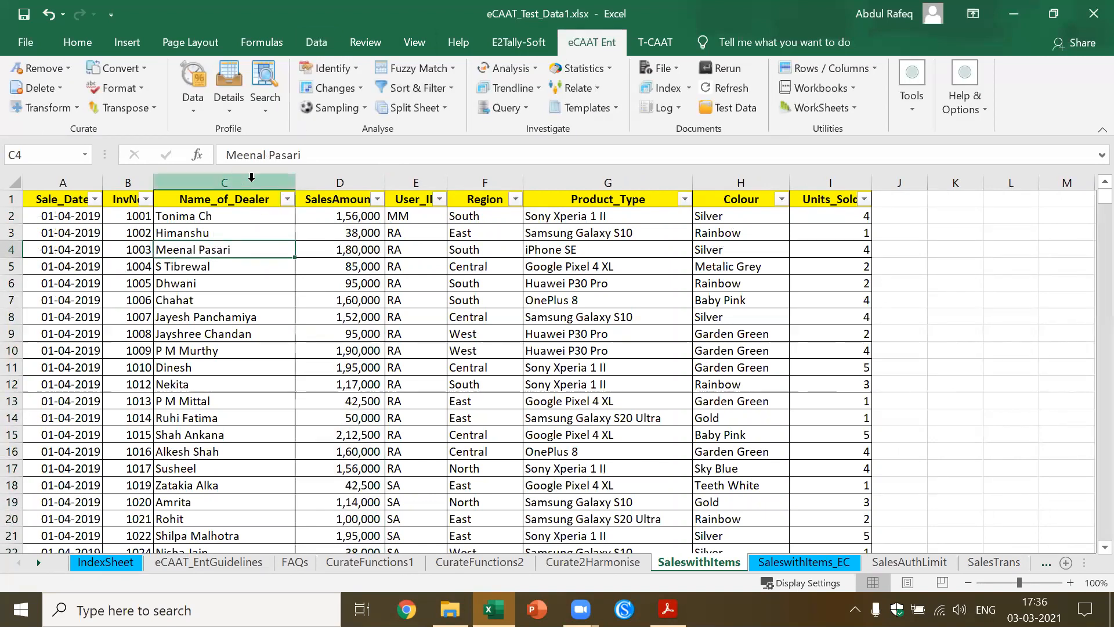
click(570, 281)
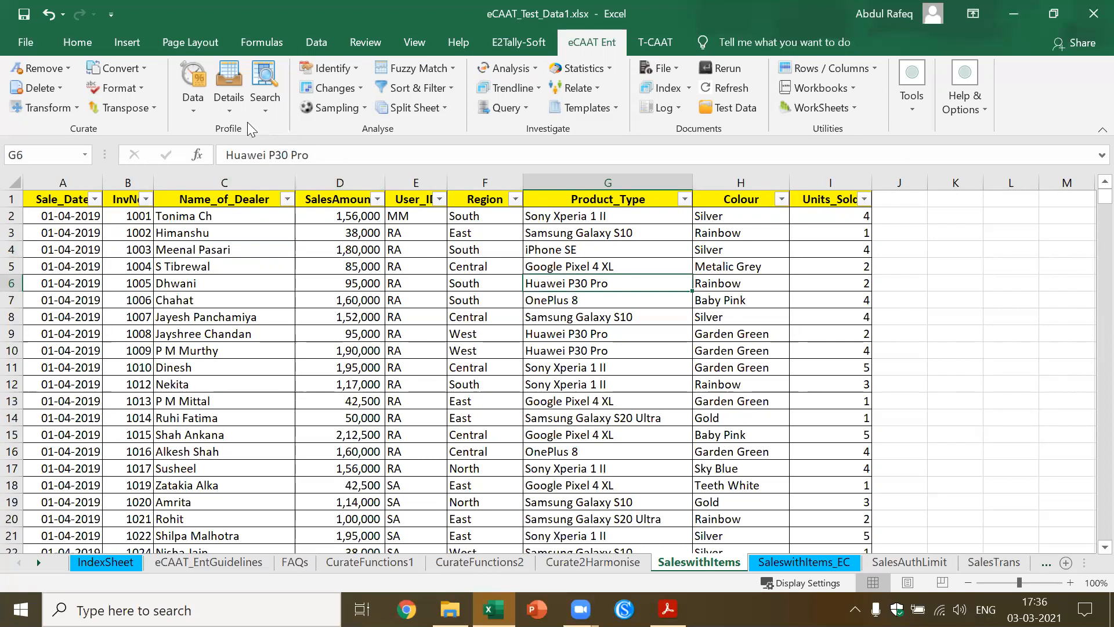
click(229, 109)
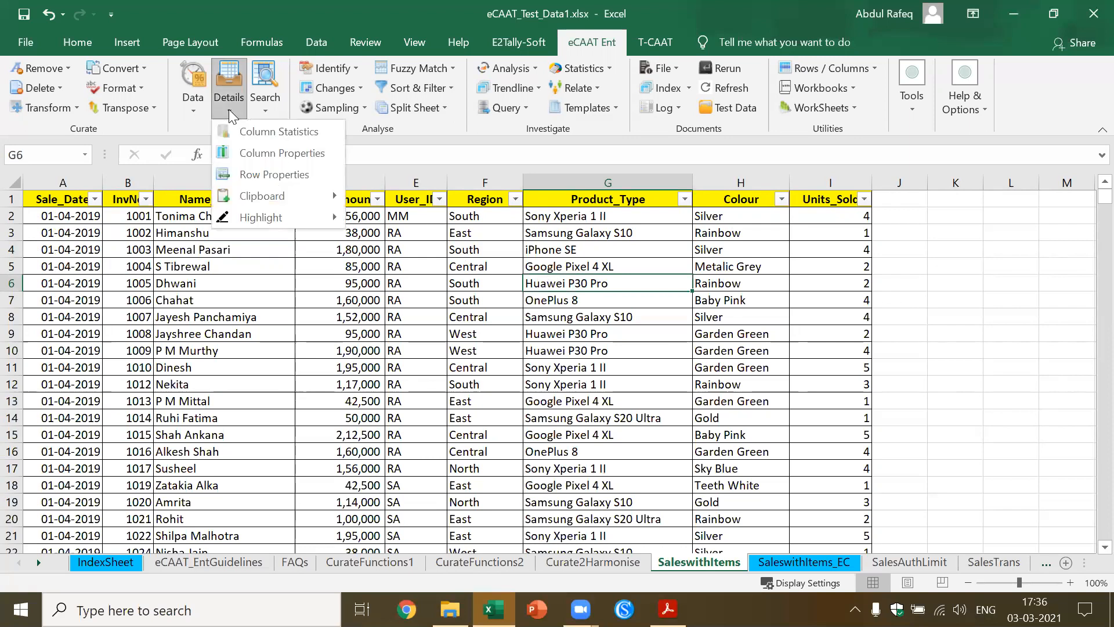
click(259, 140)
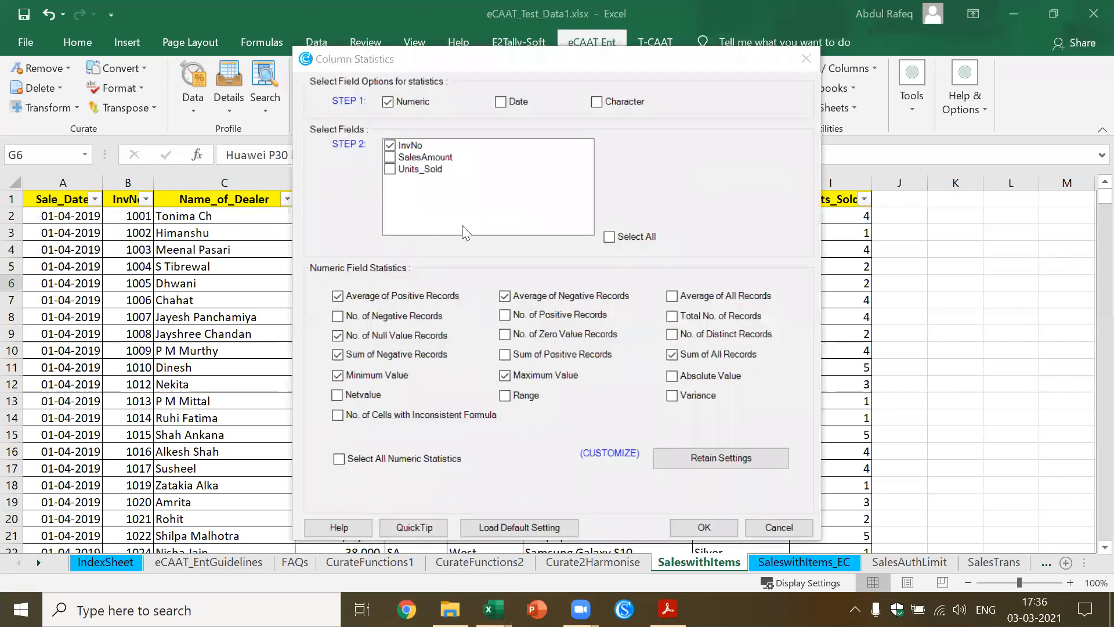
click(392, 158)
click(390, 168)
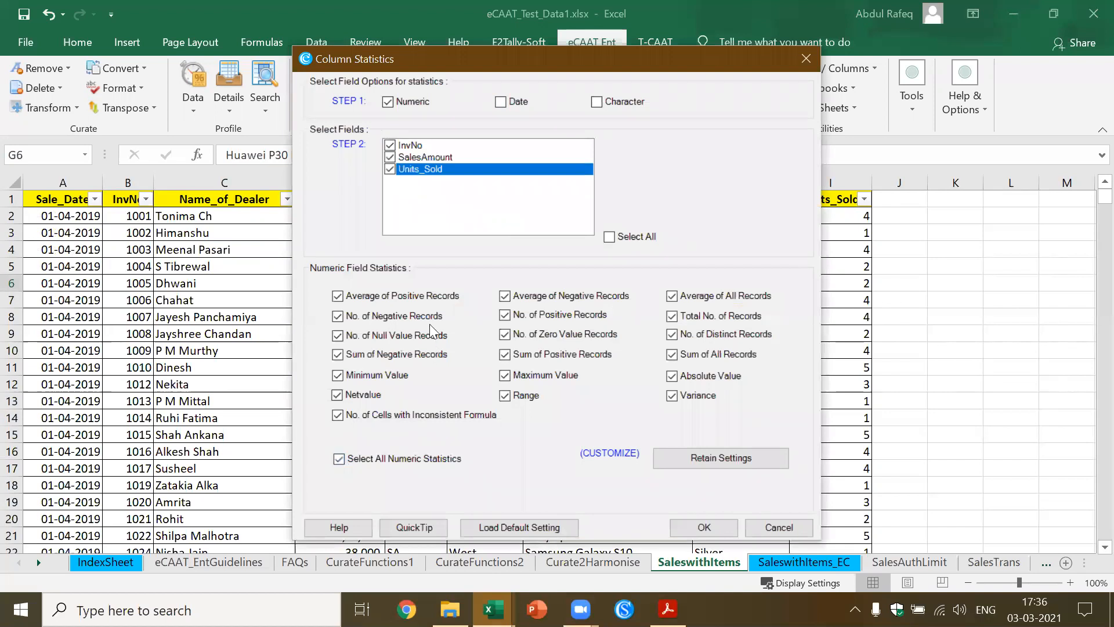
Include all date statistics for Sale_Date and the preset character statistics for Colour, and generate the column statistics
click(500, 102)
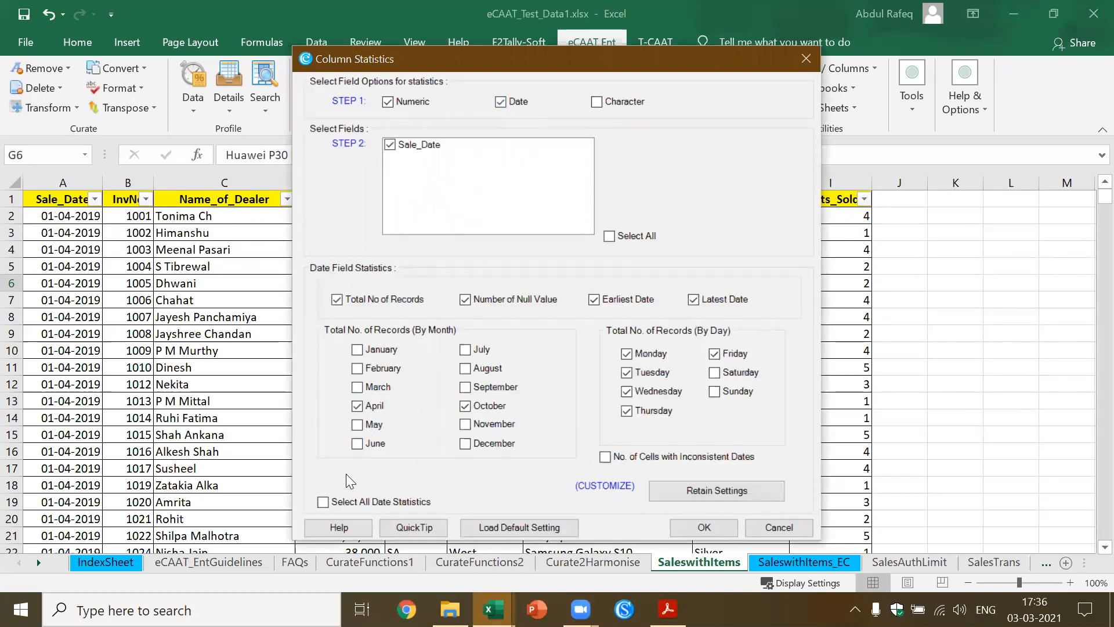
click(323, 502)
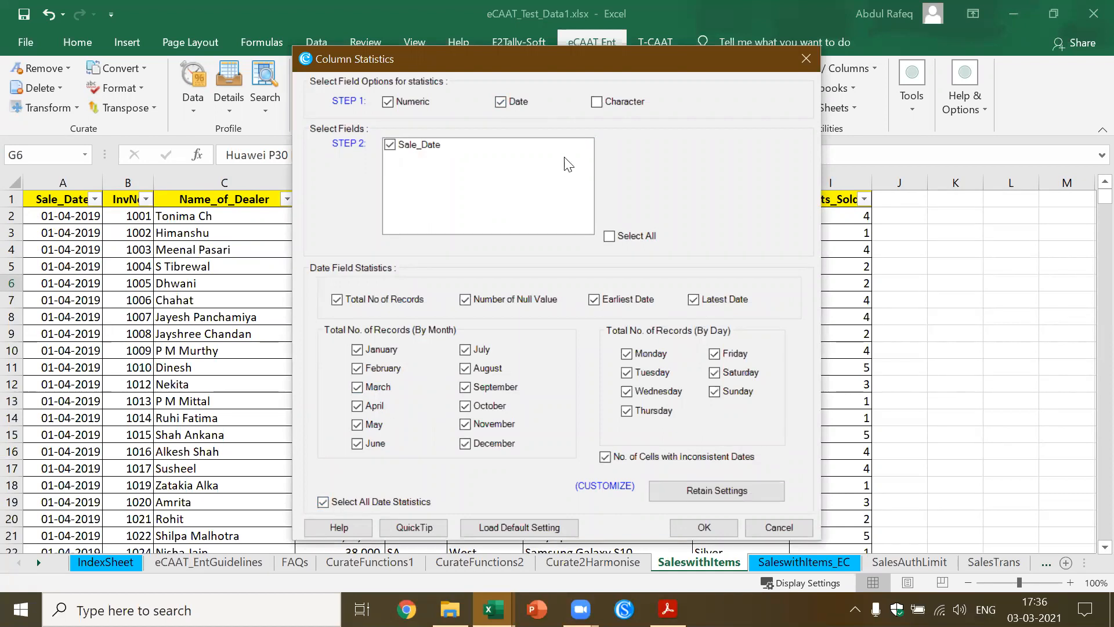
click(598, 105)
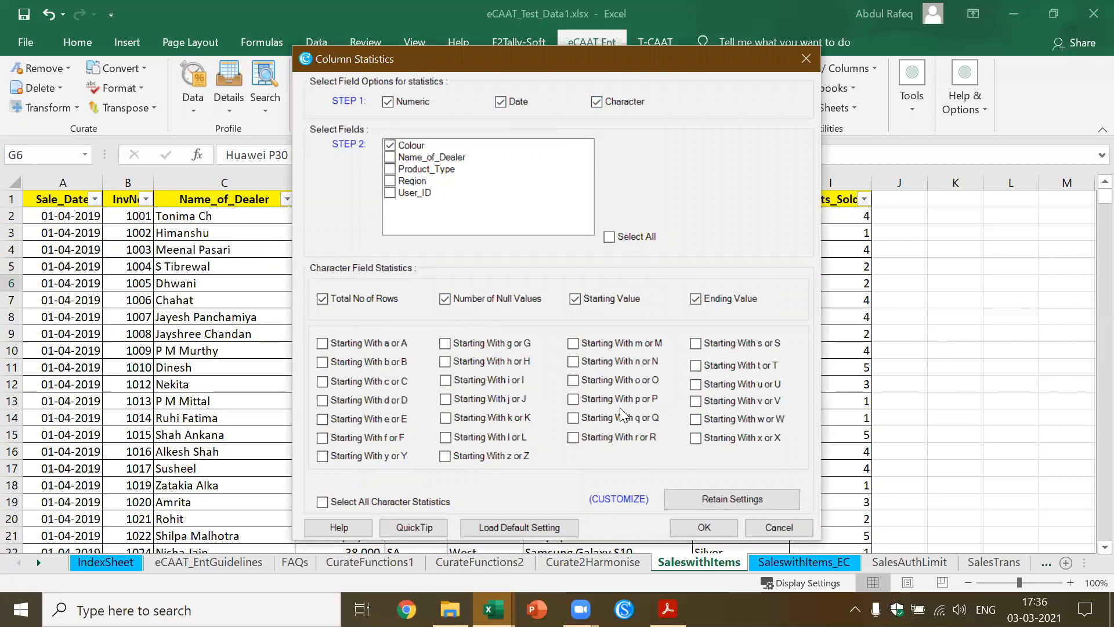
click(716, 521)
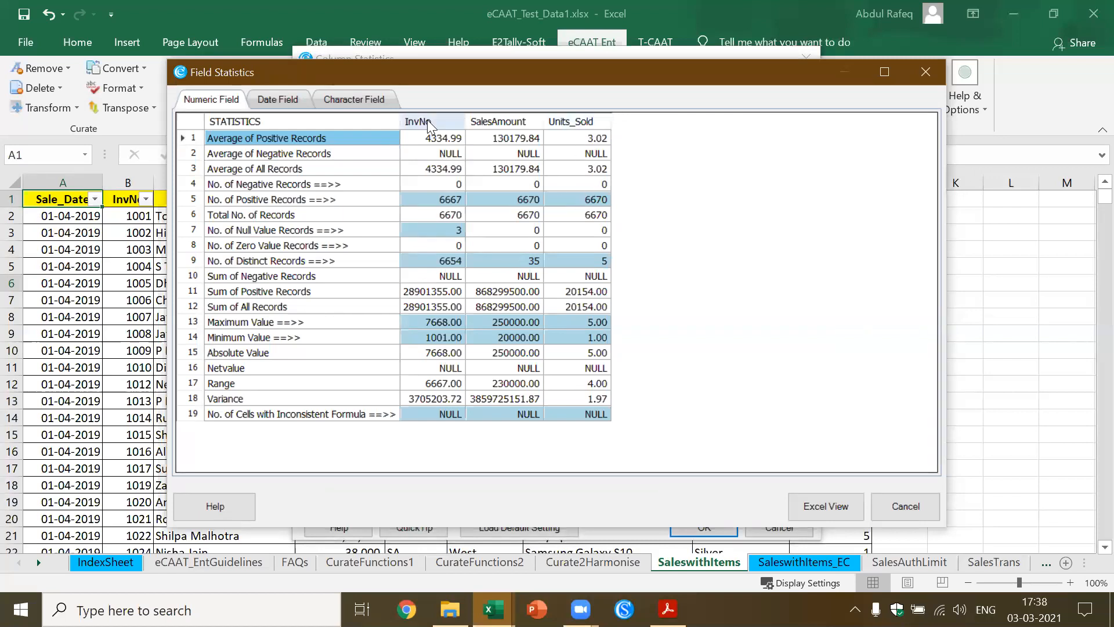
Review the date and character field statistics and output the numeric, date and character results to Excel sheets
click(289, 94)
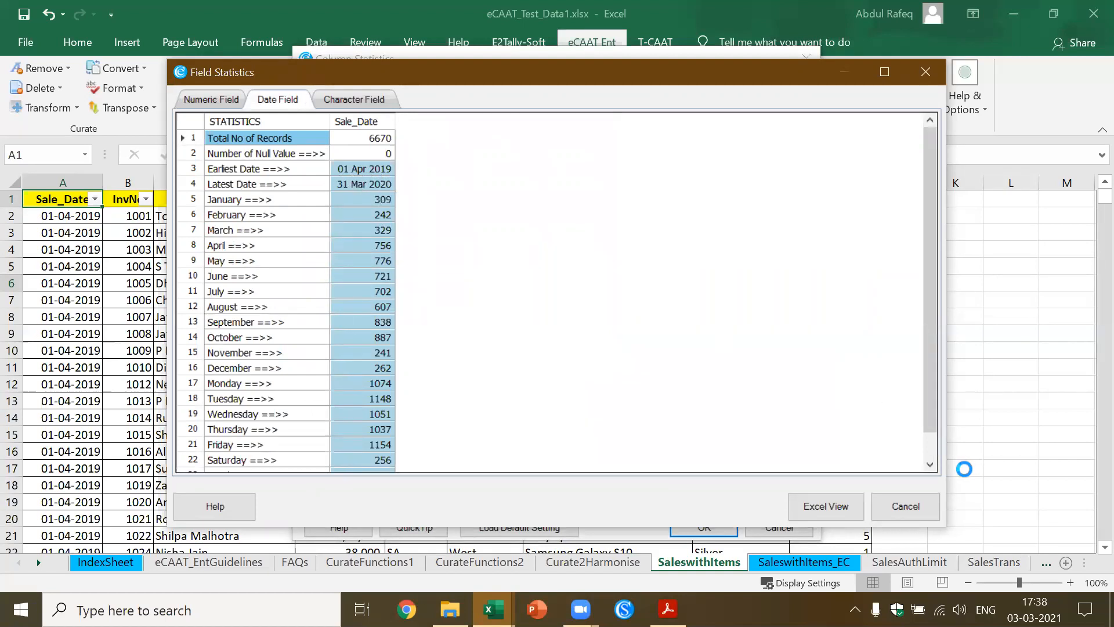
click(931, 464)
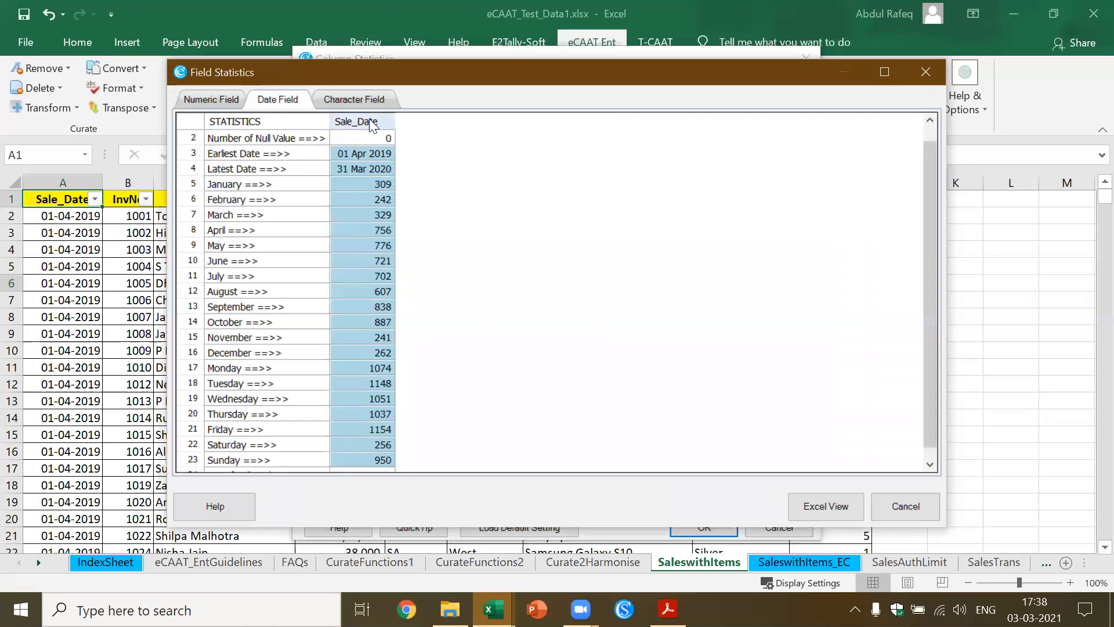
click(363, 98)
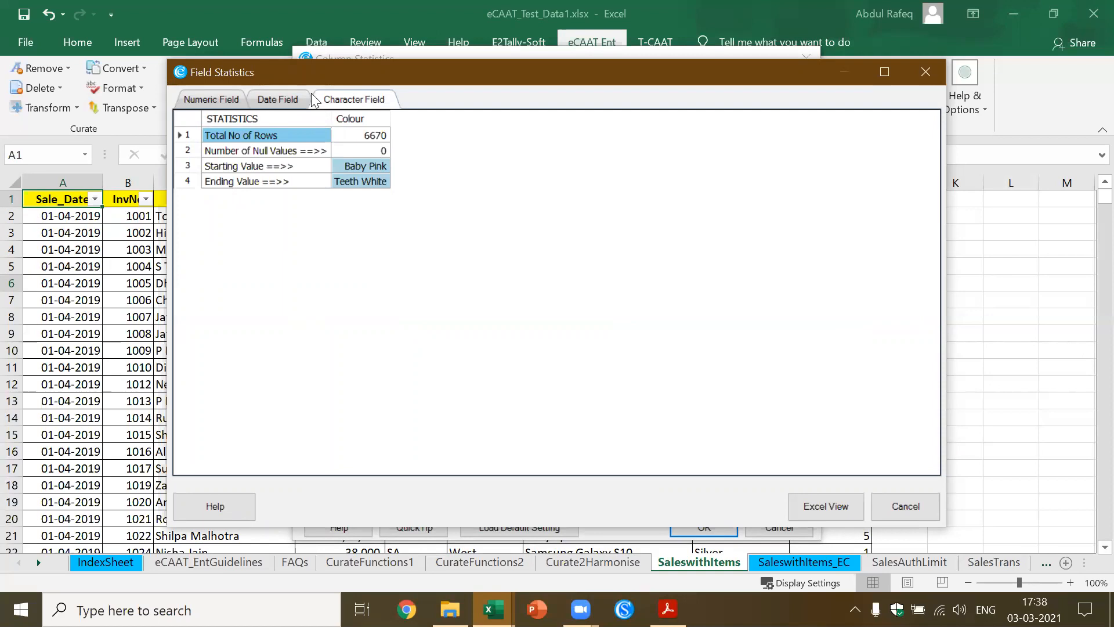
click(282, 102)
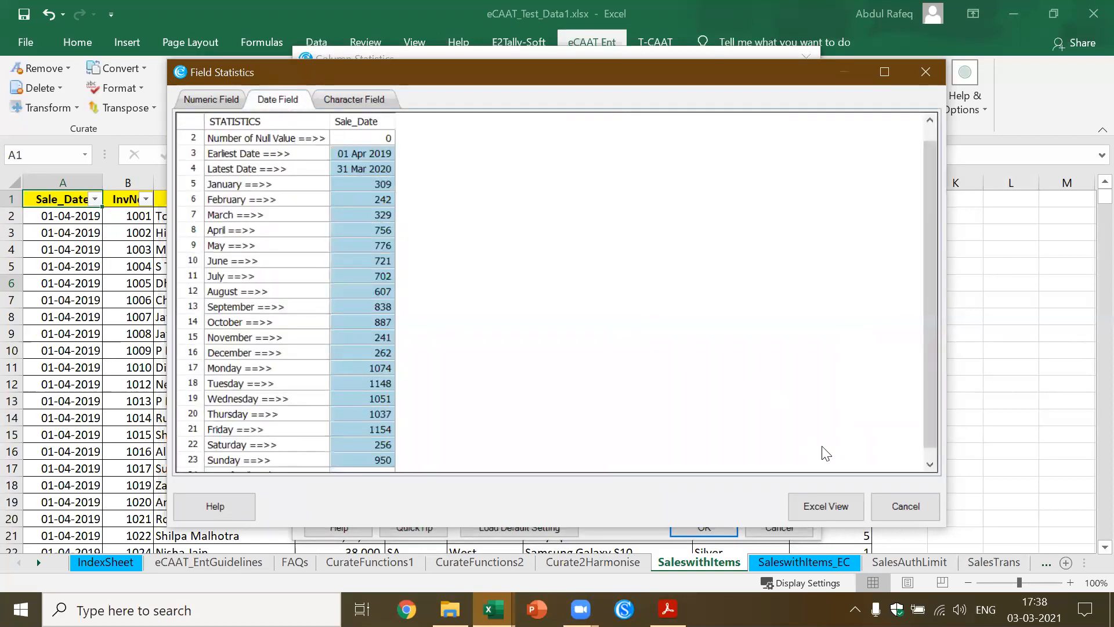
click(826, 508)
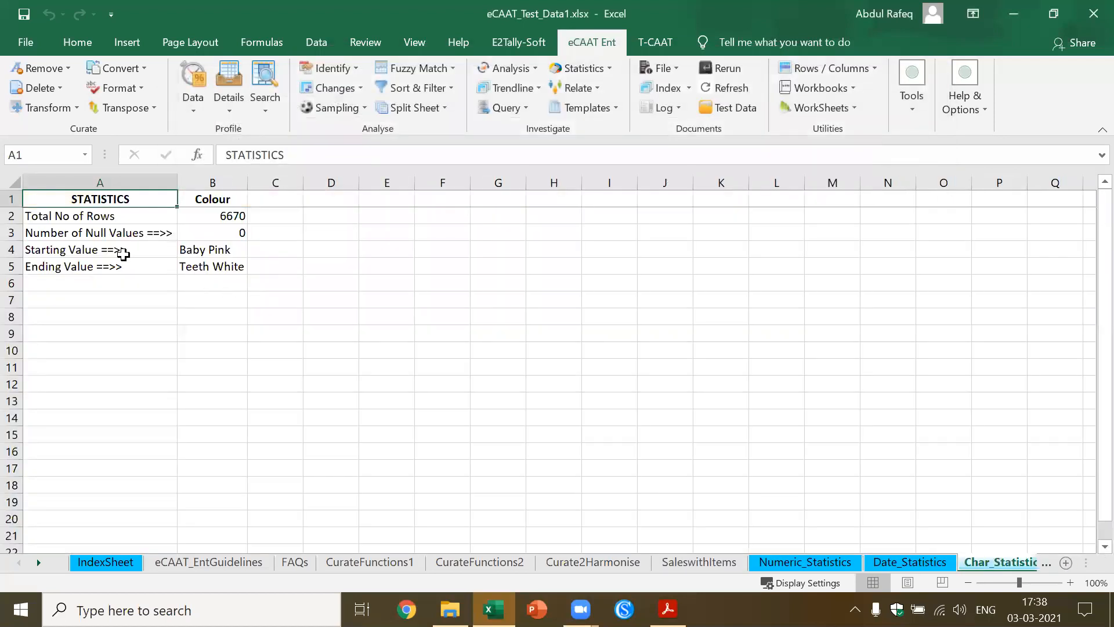
Return to IndexSheet and examine the functions, worksheets and times recorded in the Activities Log, including the SNumeric entry for SaleswithItems
click(108, 562)
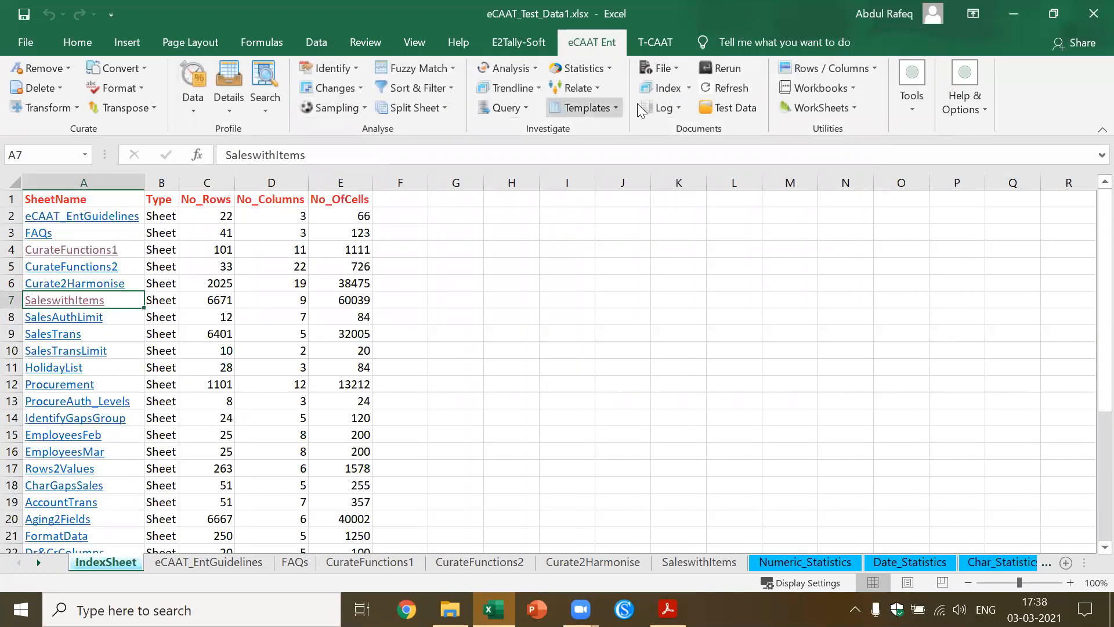
click(677, 106)
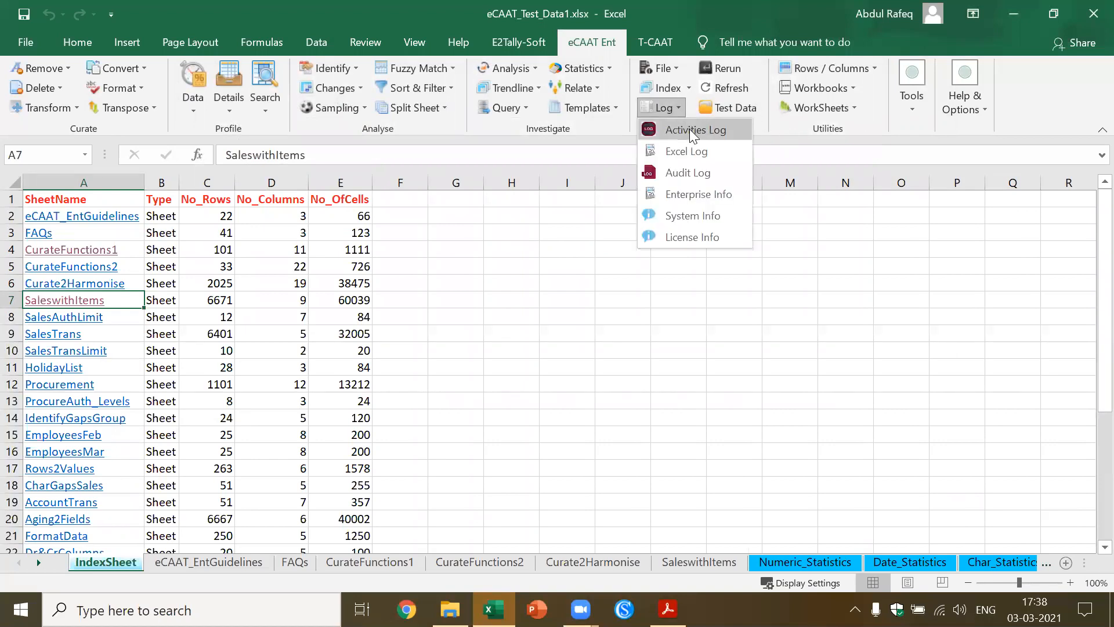
click(689, 129)
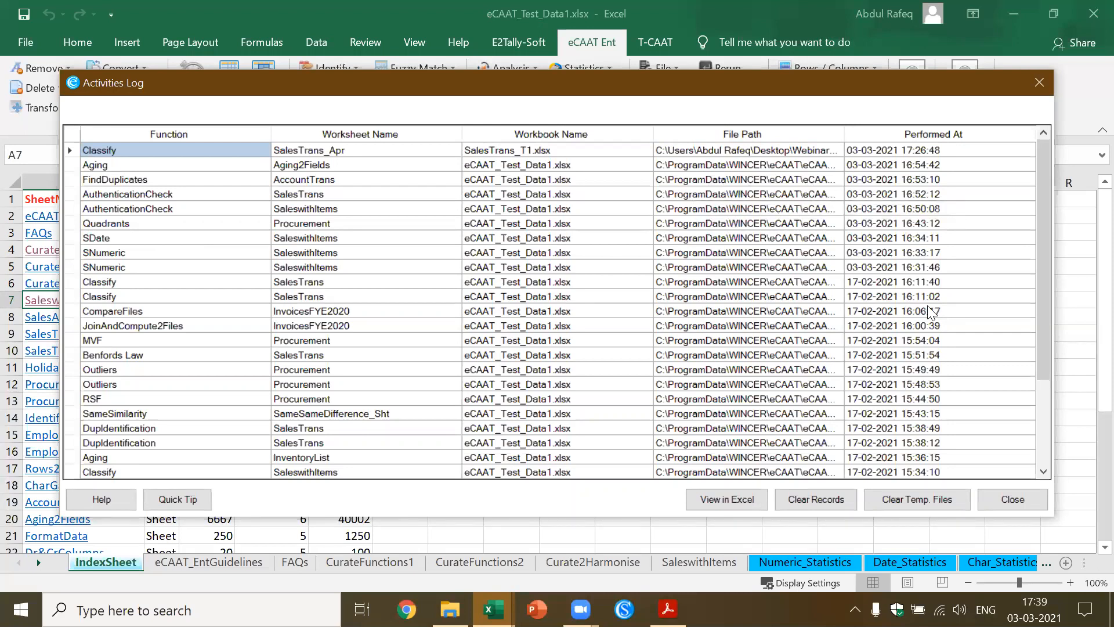
click(1044, 134)
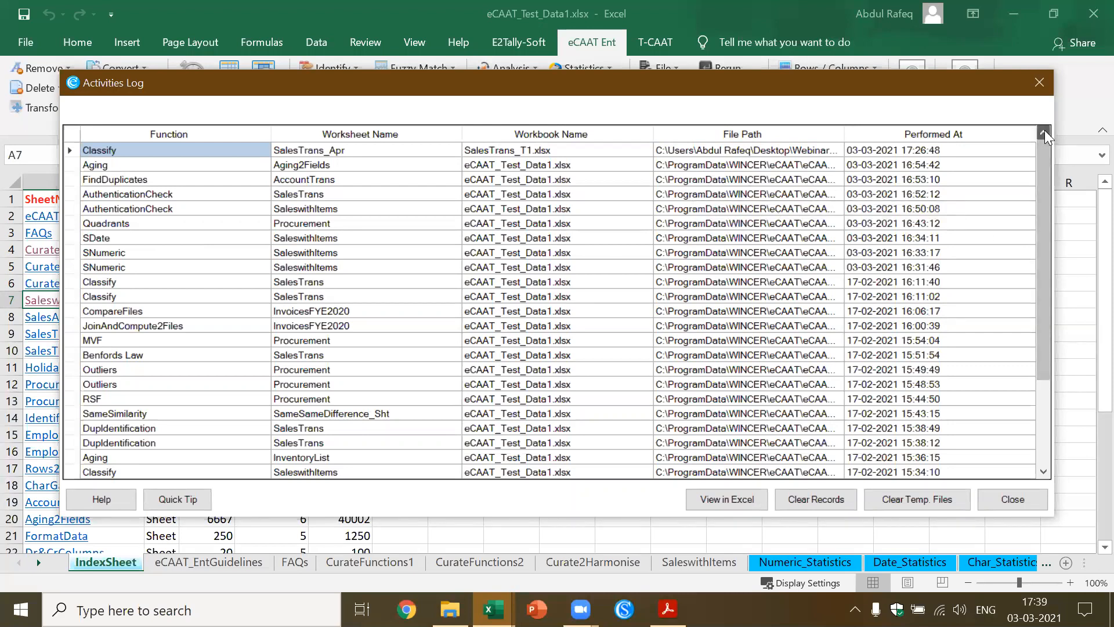
click(1041, 452)
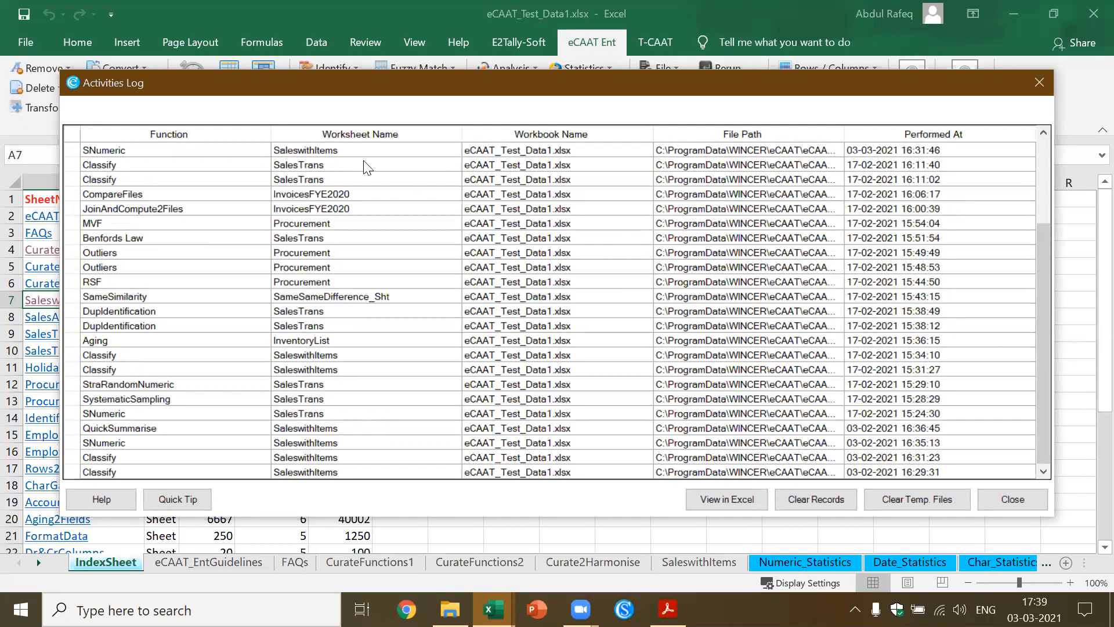
click(326, 152)
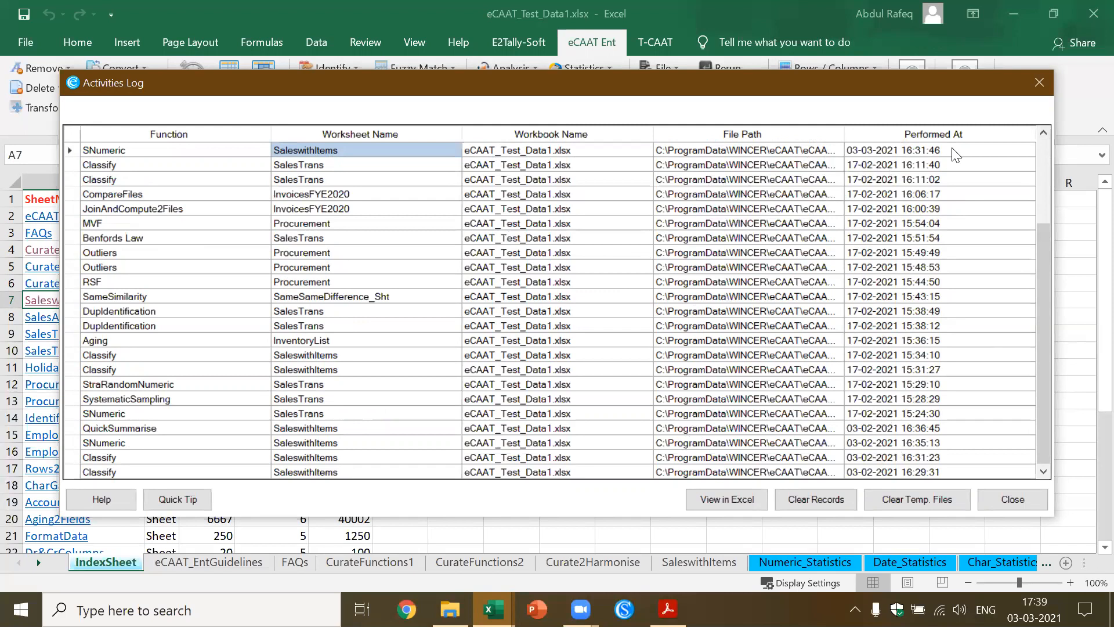
click(1047, 132)
click(1049, 131)
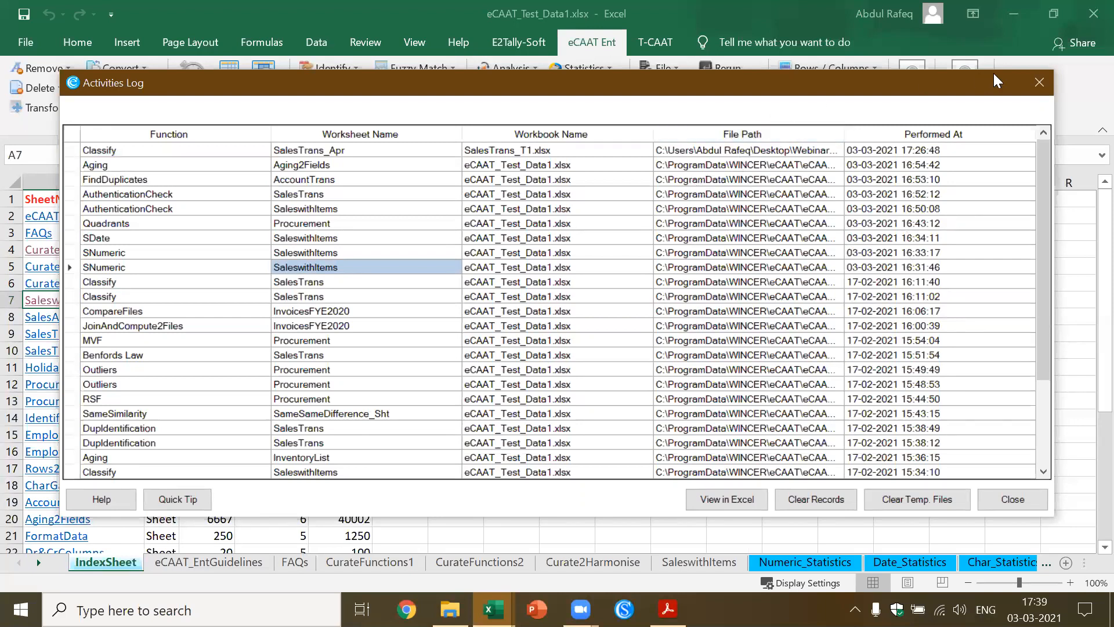
click(1039, 82)
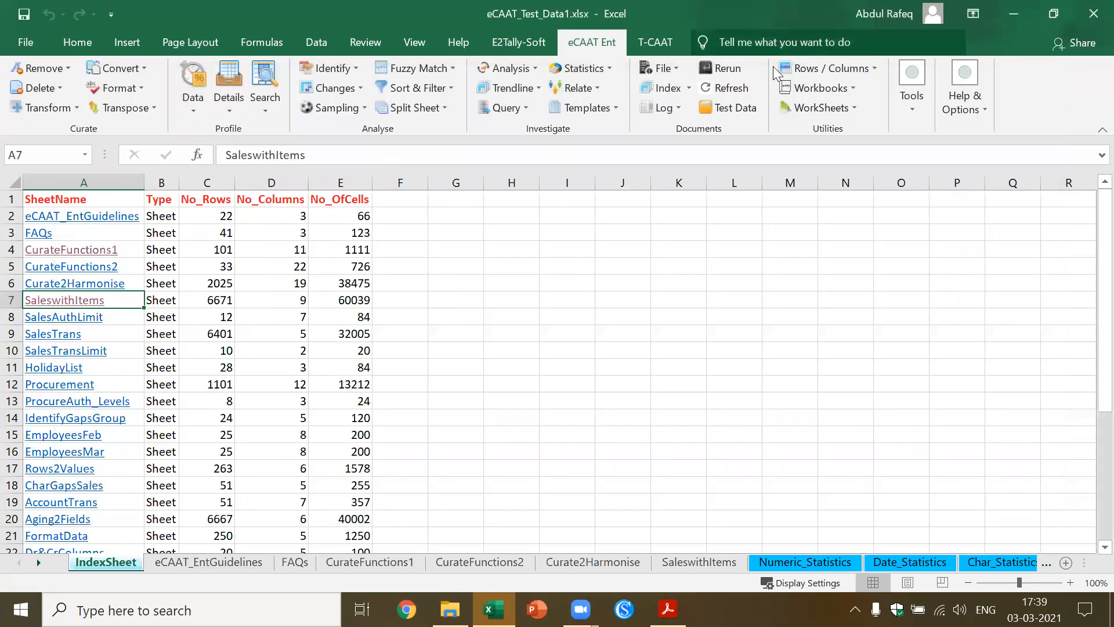
Open the Excel Log to examine the history of workbooks, their modification dates and file paths
click(681, 111)
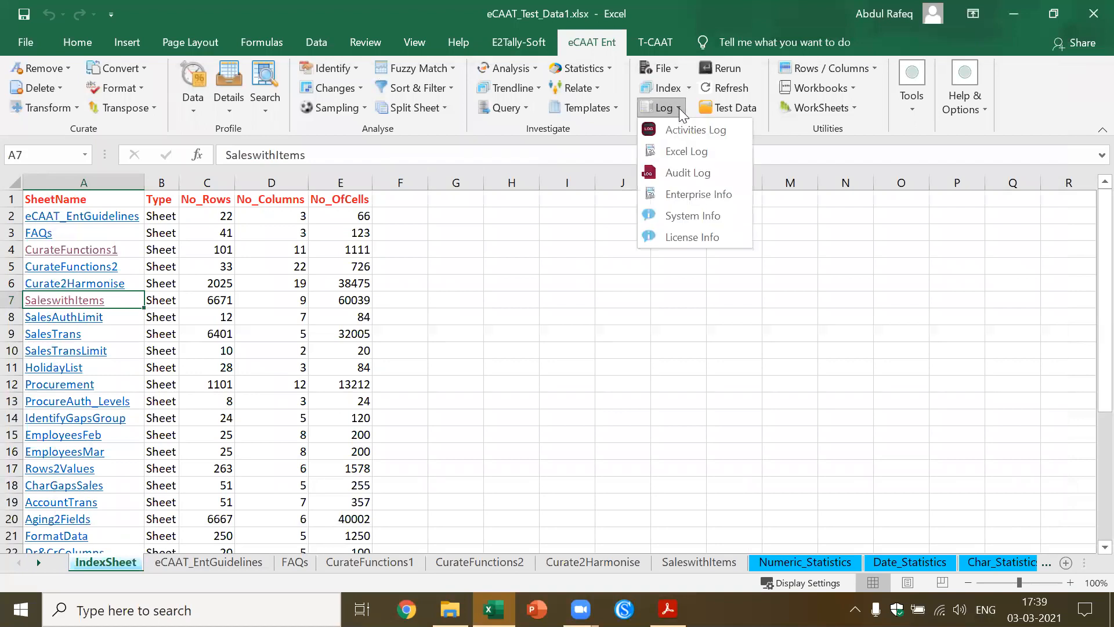
click(688, 152)
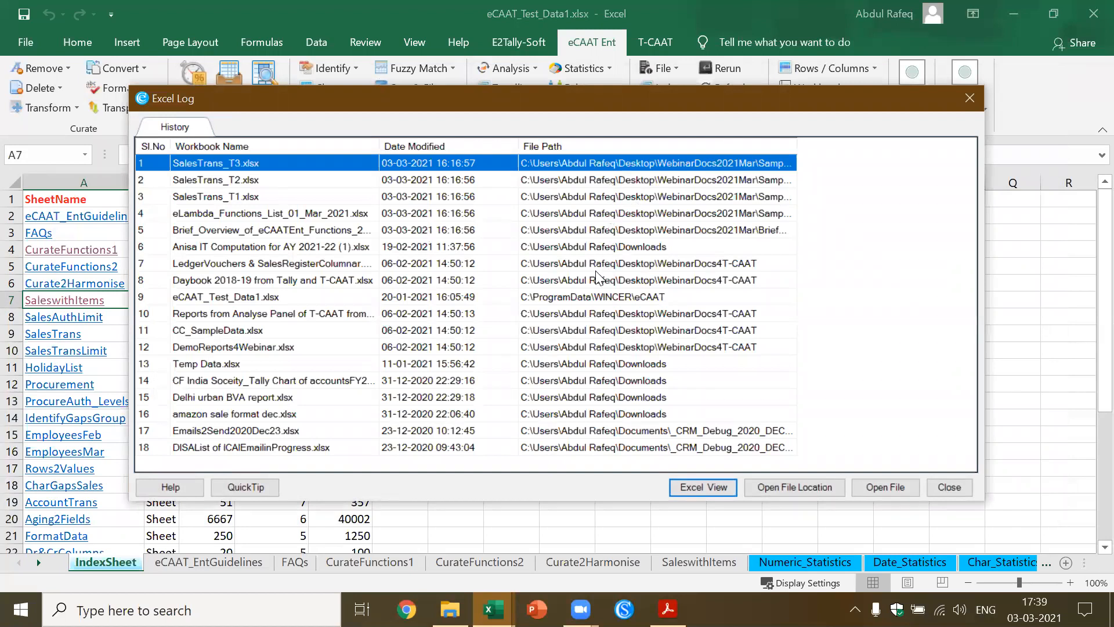
Close the Excel Log and examine the Audit Log by date, function, workbook and worksheet, including the recorded parameters of all audited functions
click(555, 321)
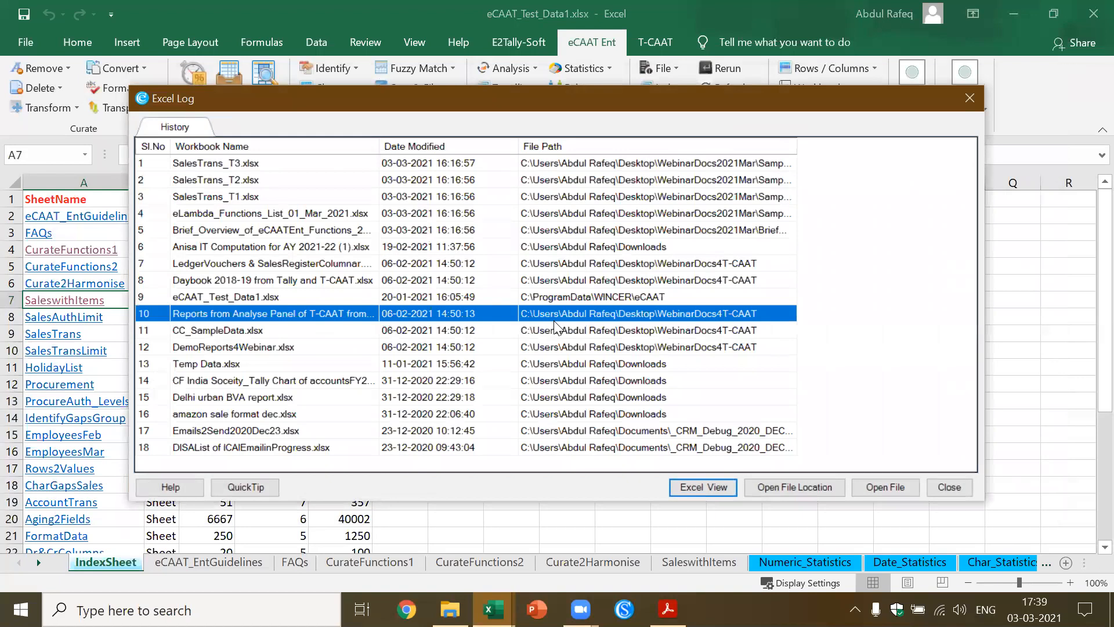
click(958, 483)
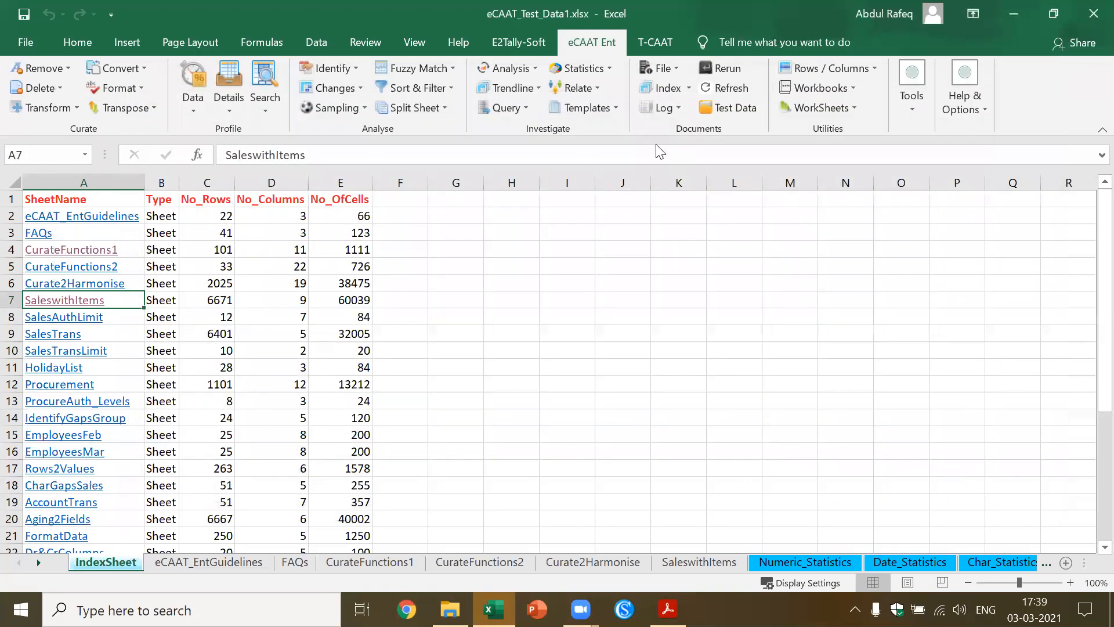
click(677, 107)
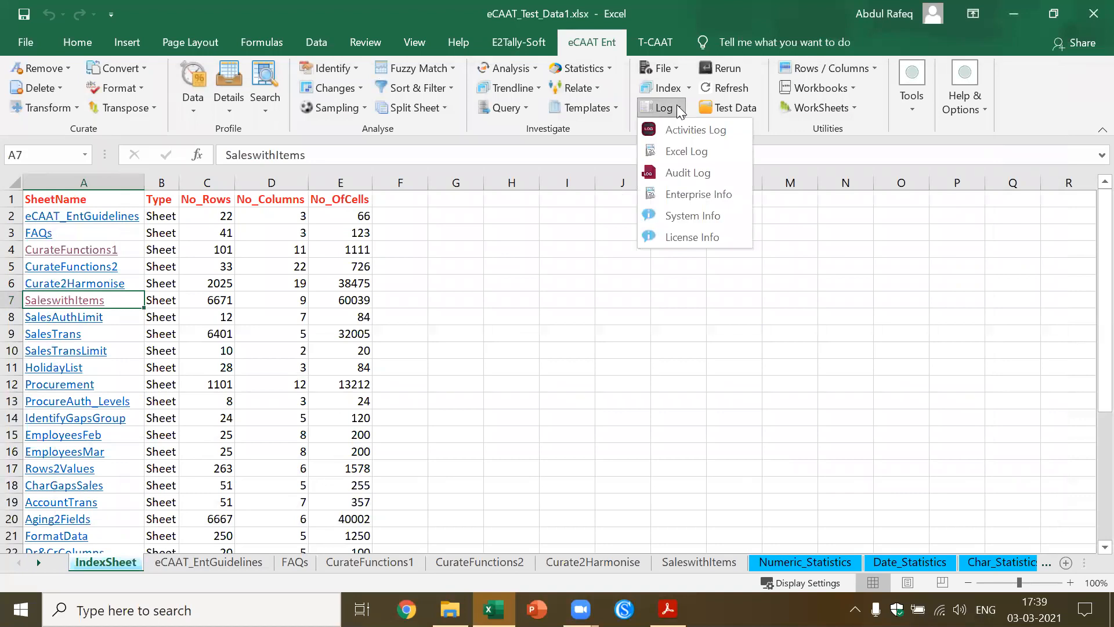
click(687, 173)
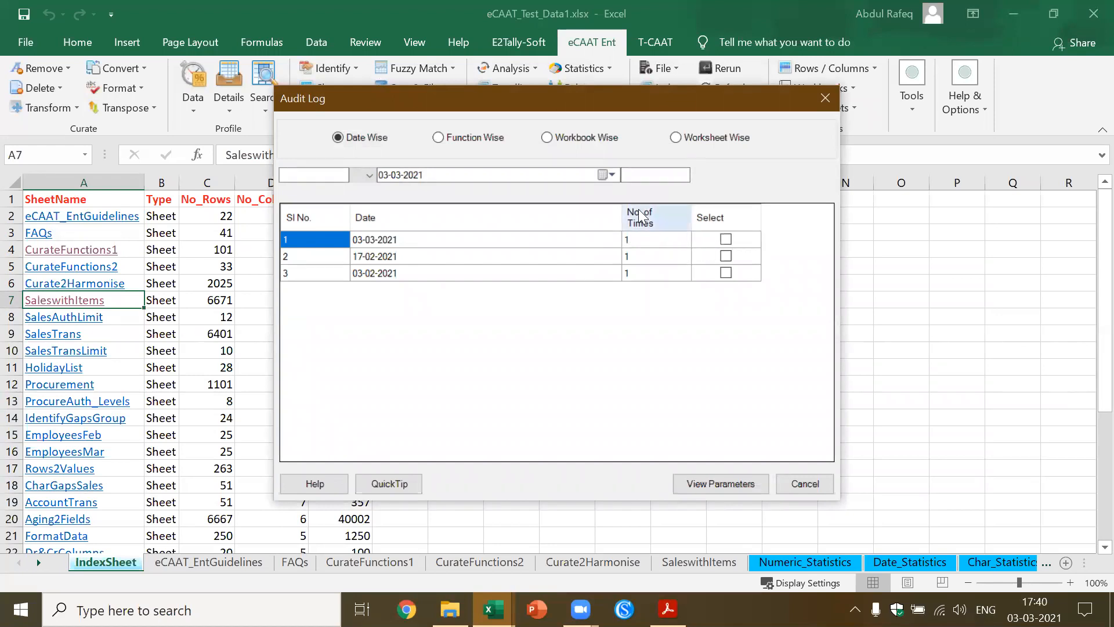
click(439, 138)
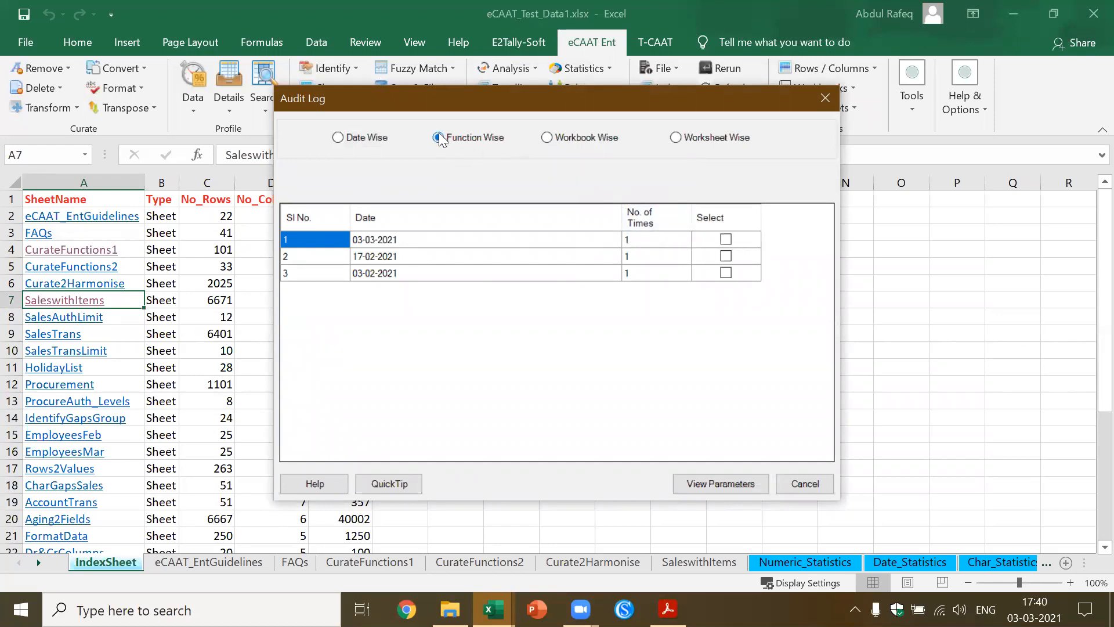
click(546, 138)
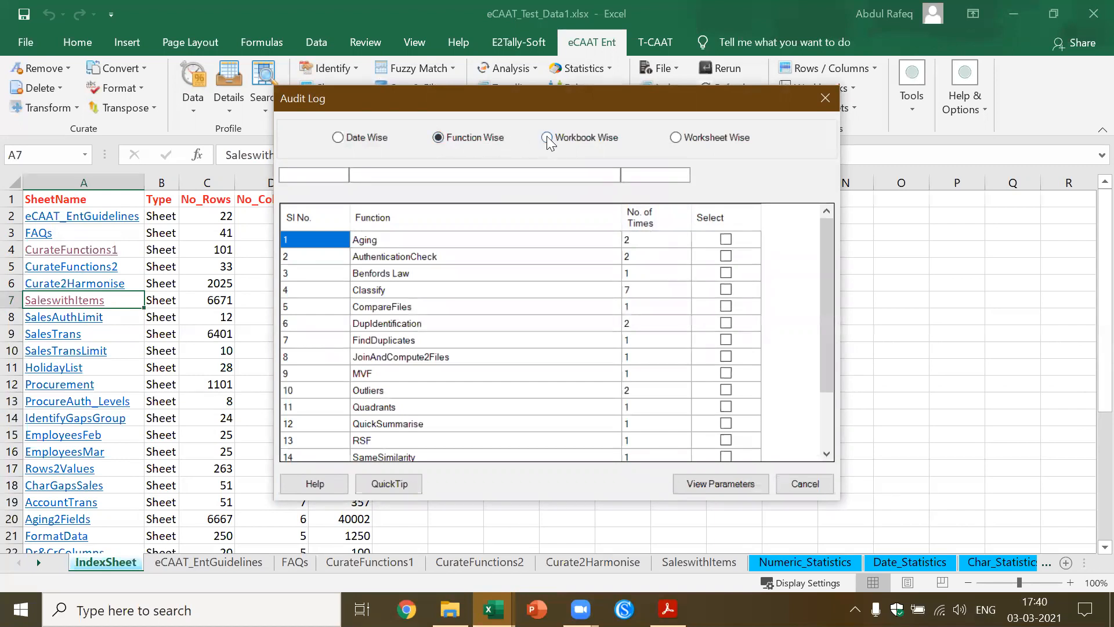
click(676, 138)
click(340, 142)
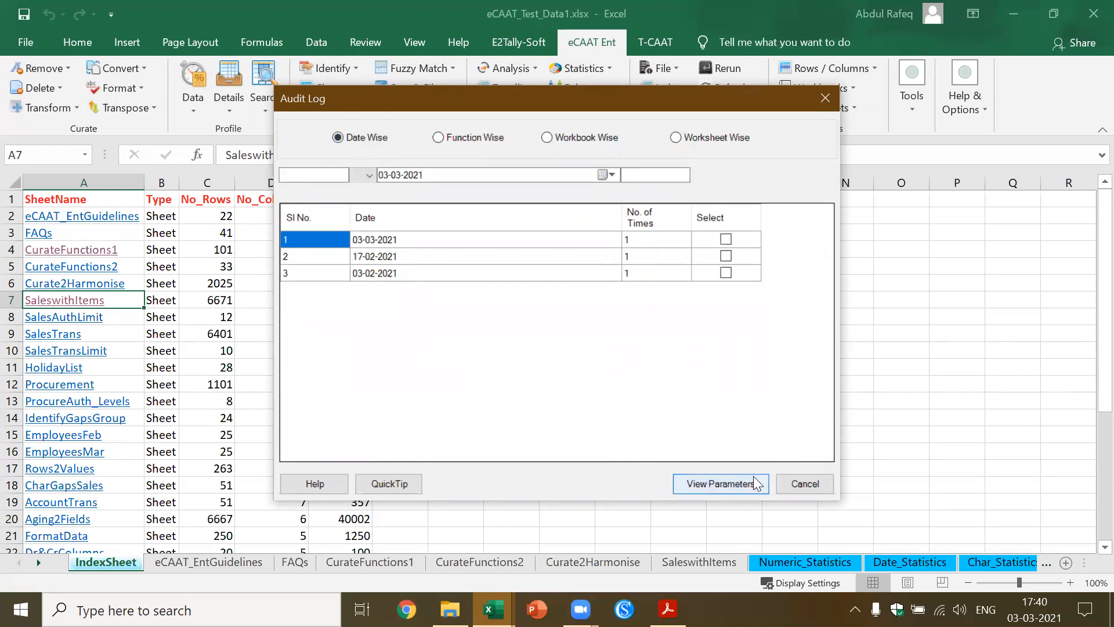
click(738, 483)
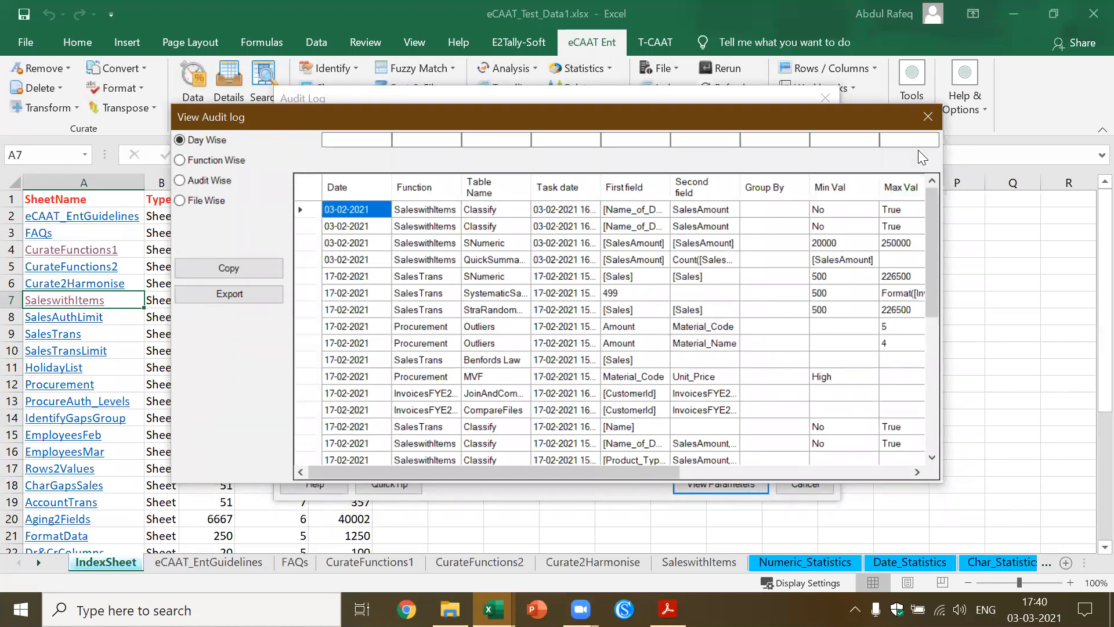
click(935, 118)
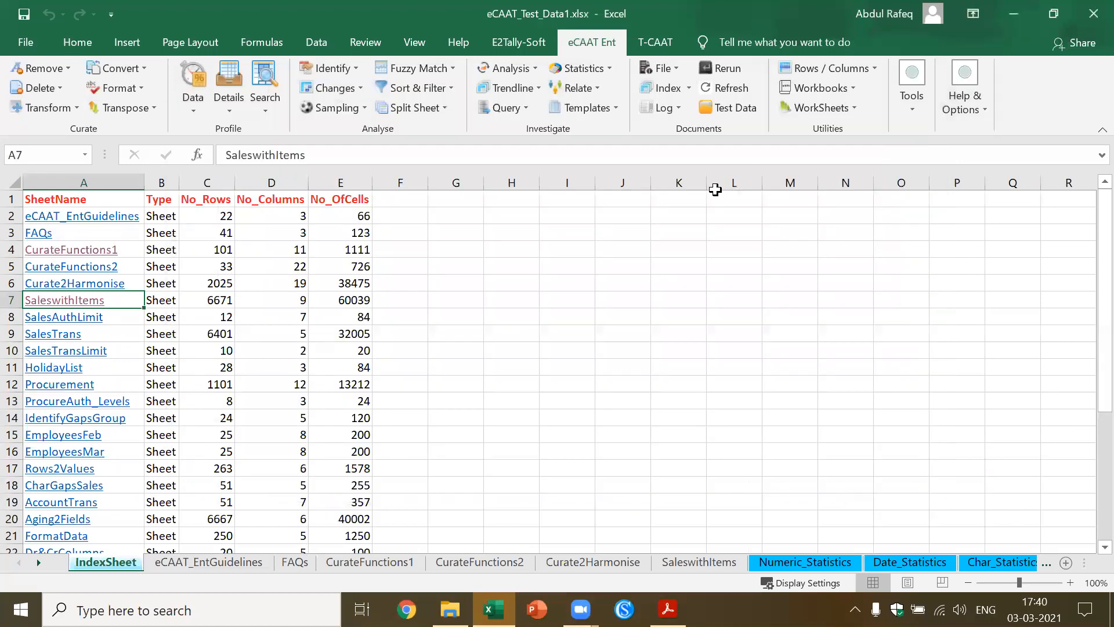
Review the computer's details in System Info and the eCAAT version and licence details in License Info
click(683, 107)
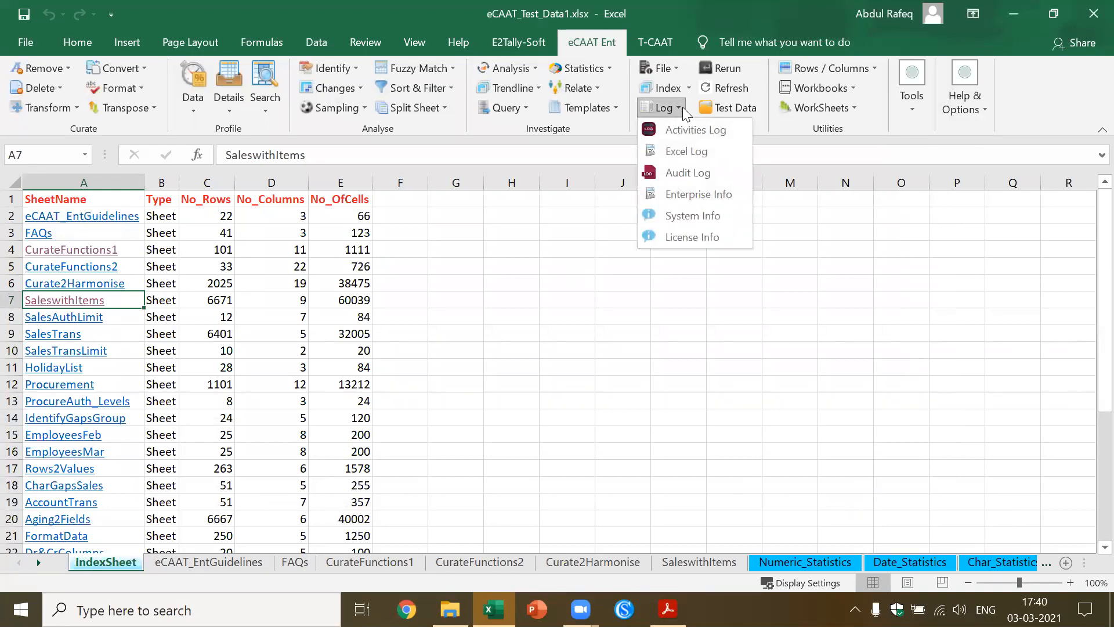
click(687, 219)
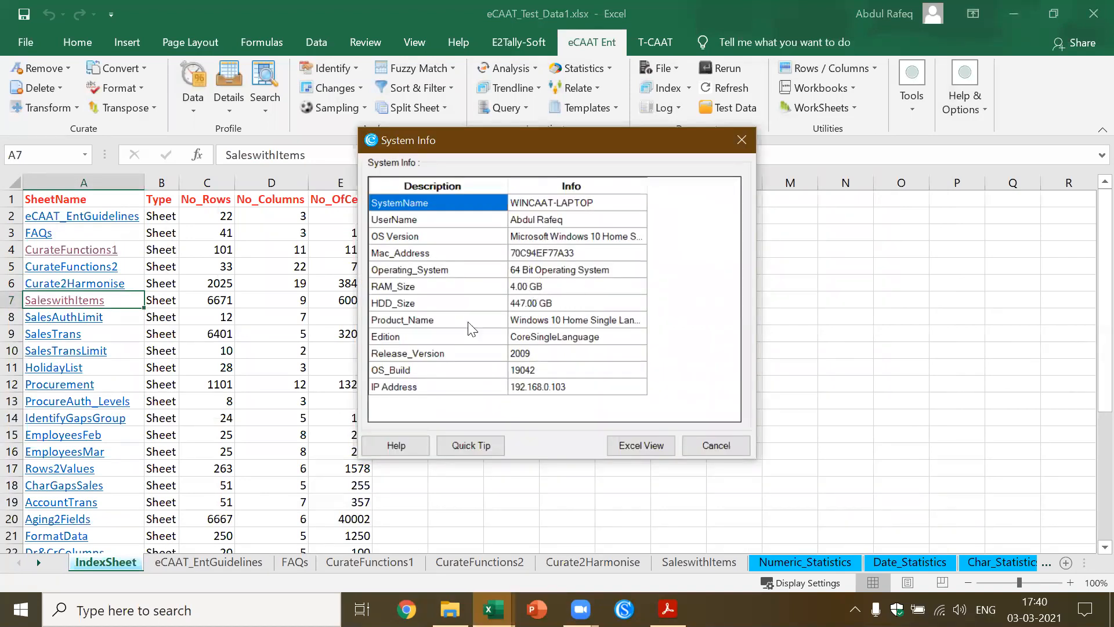
click(726, 445)
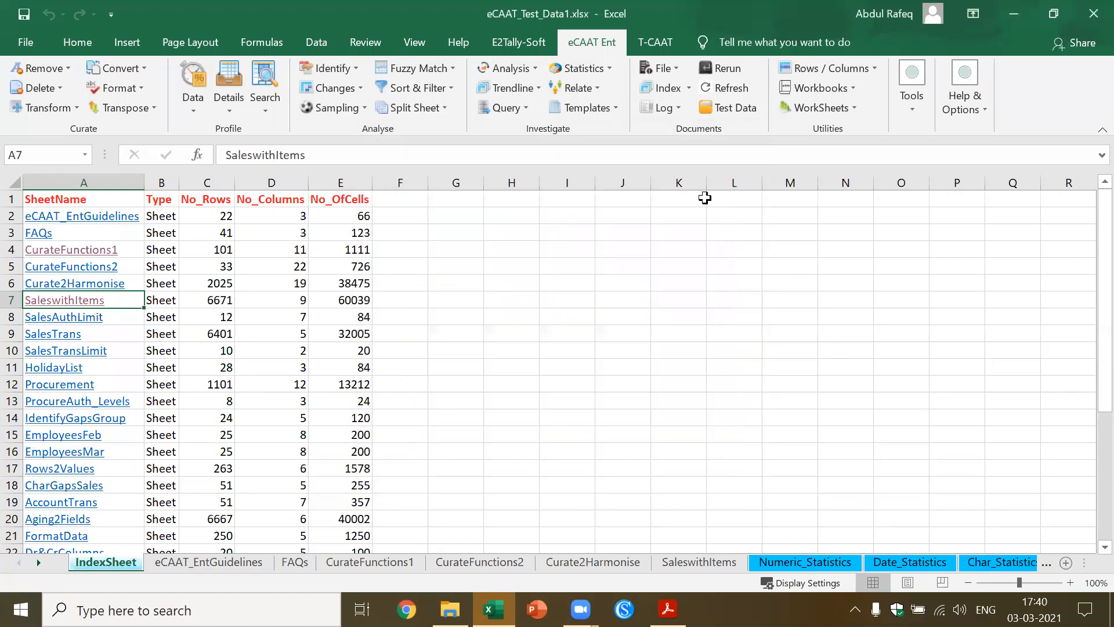
click(680, 107)
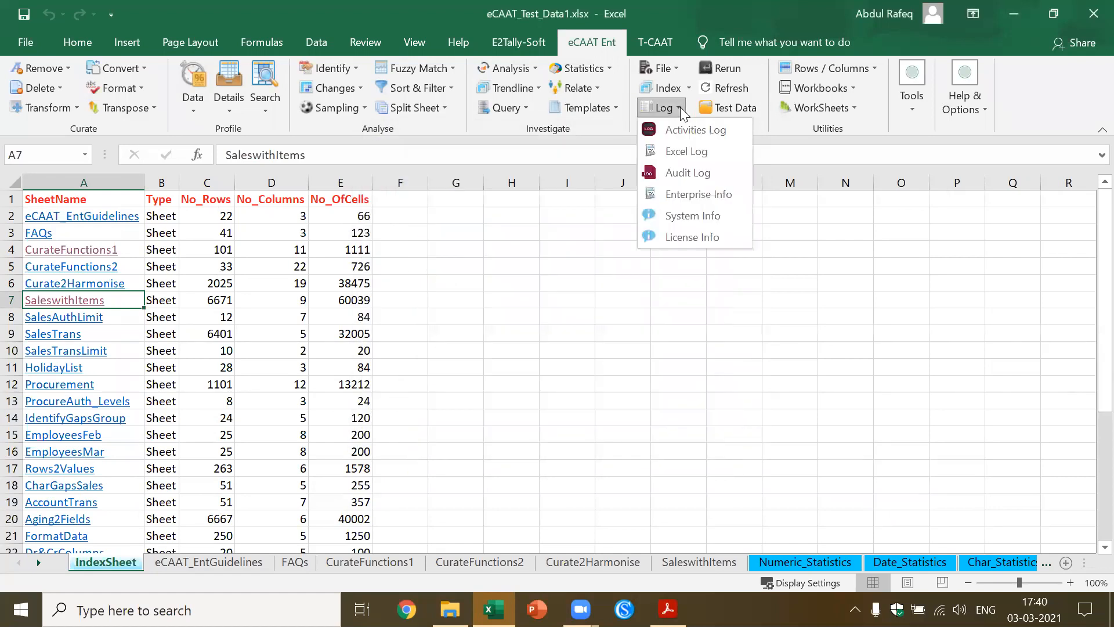
click(704, 242)
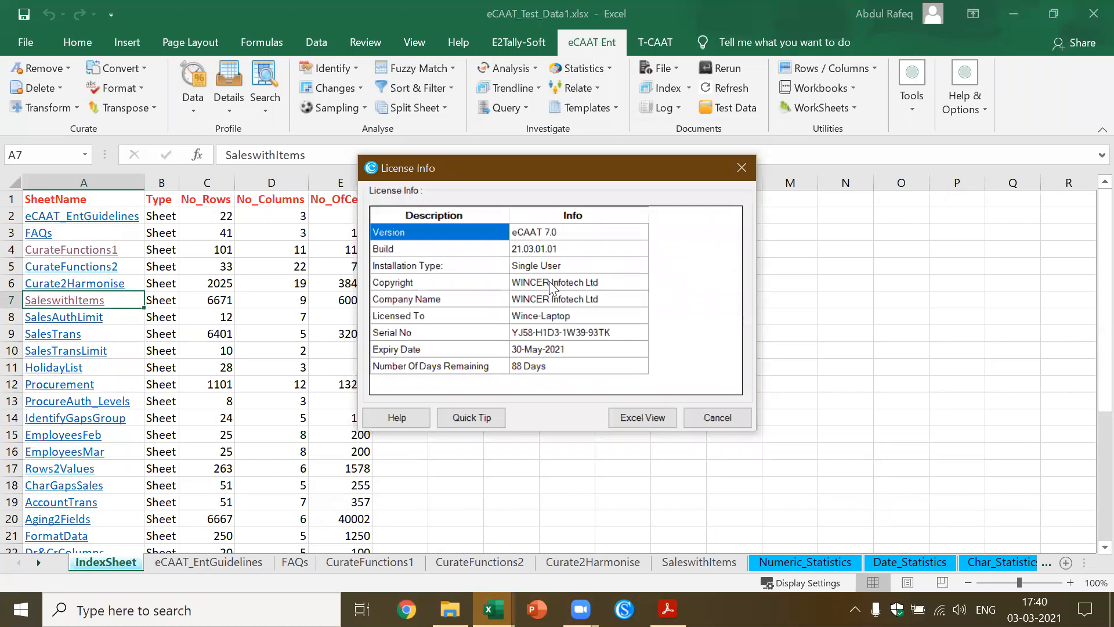
click(710, 414)
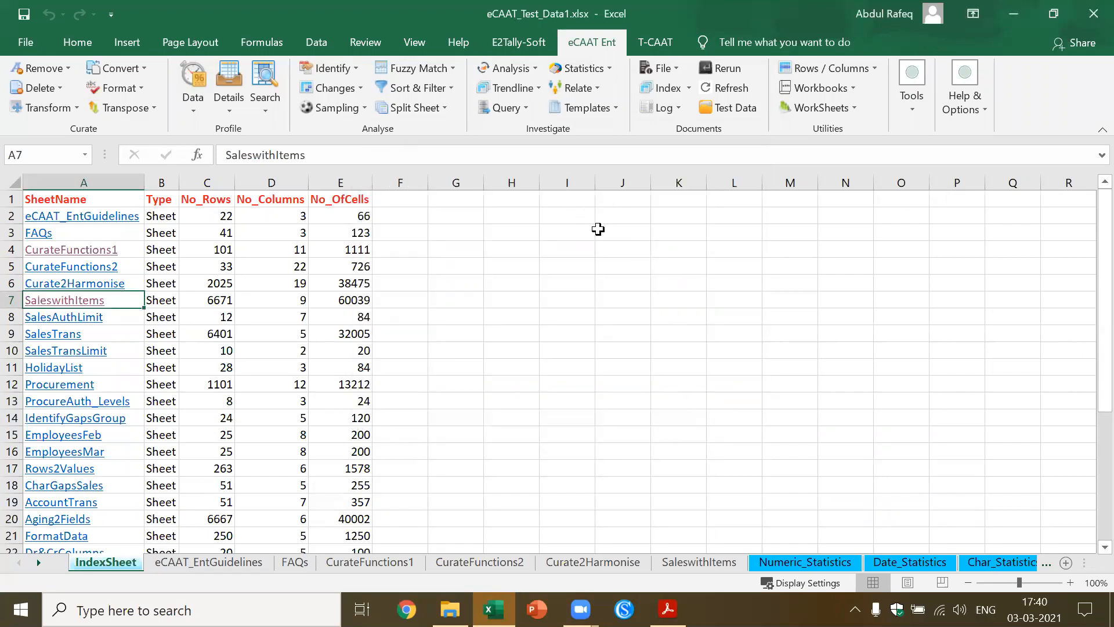
click(69, 302)
click(194, 294)
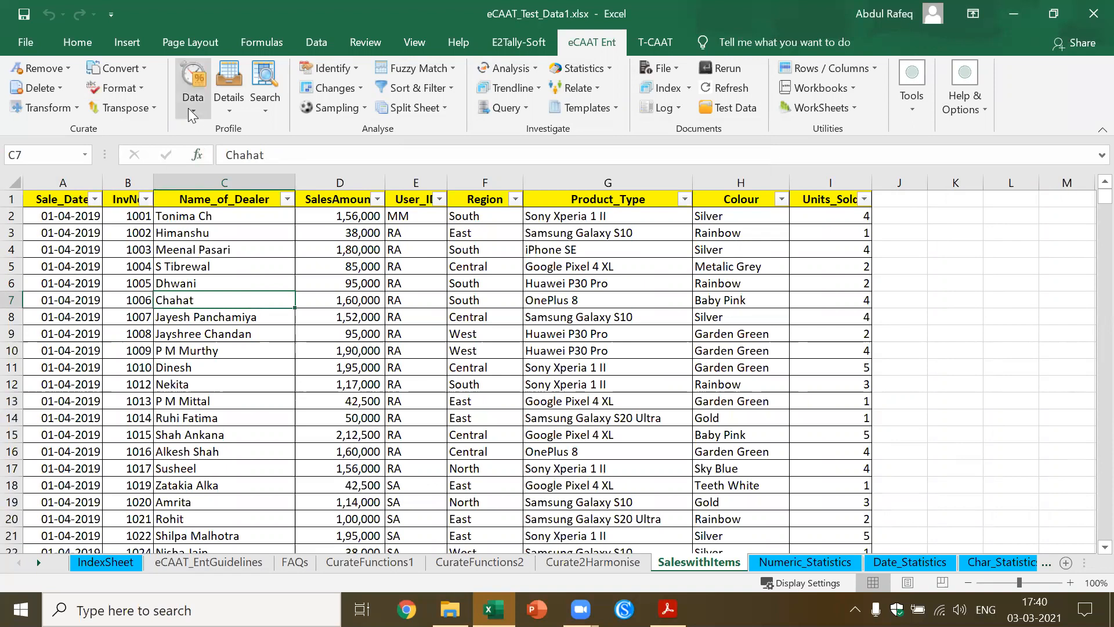
click(188, 108)
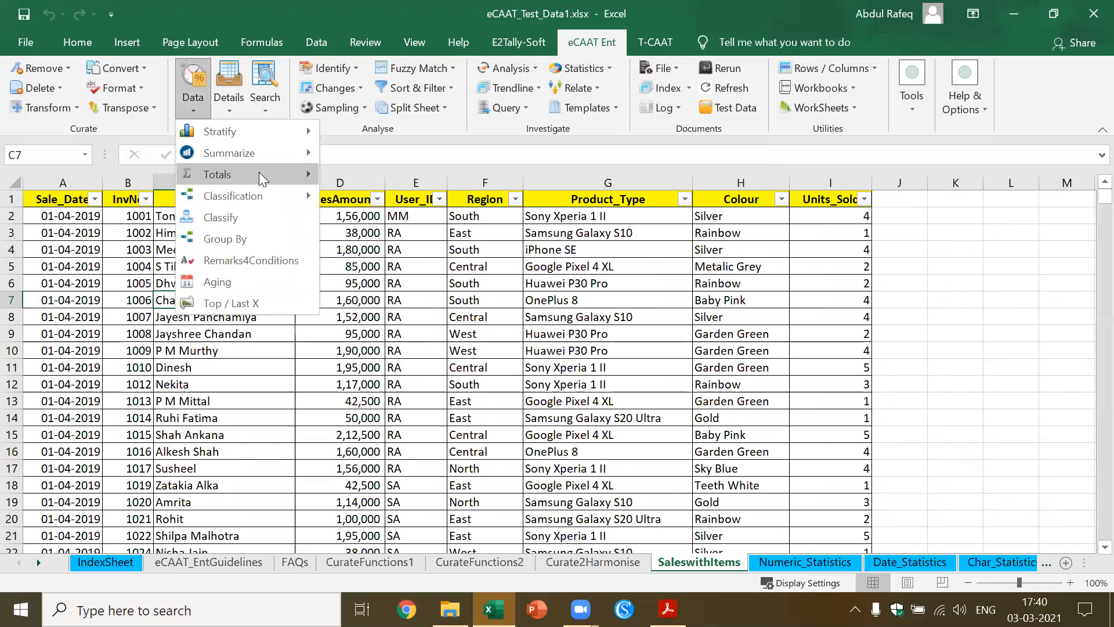
mouse_move(254, 196)
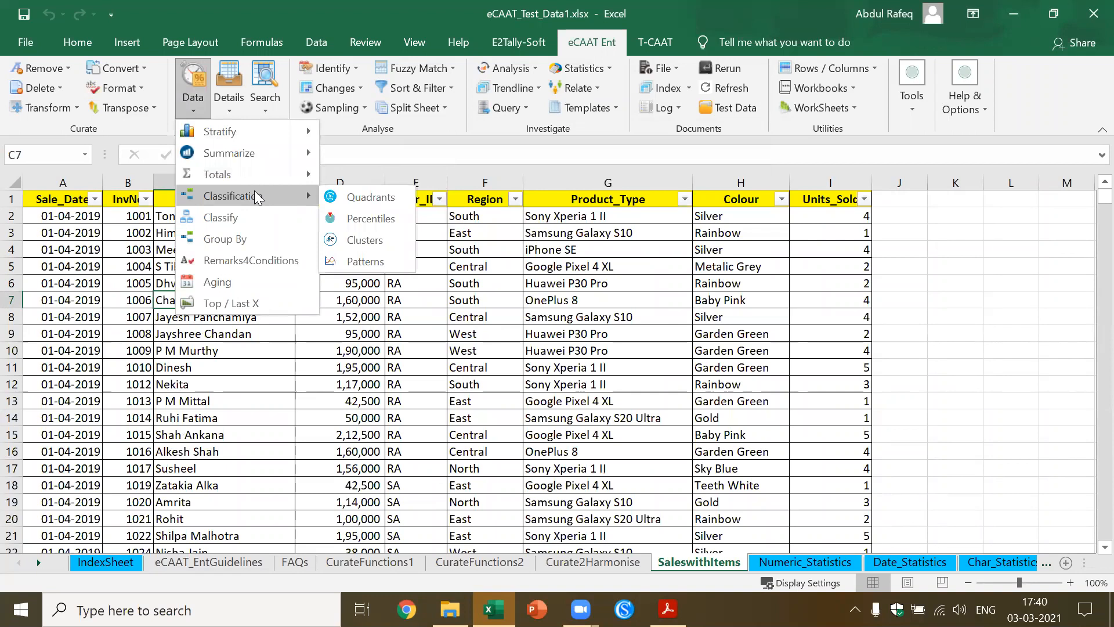
click(387, 199)
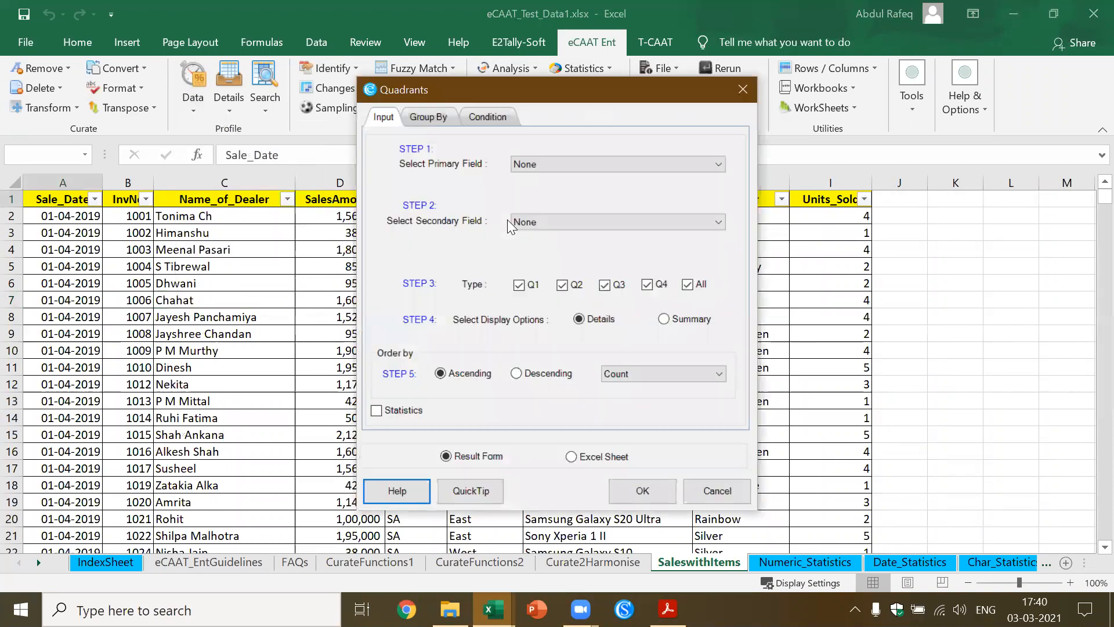
click(719, 165)
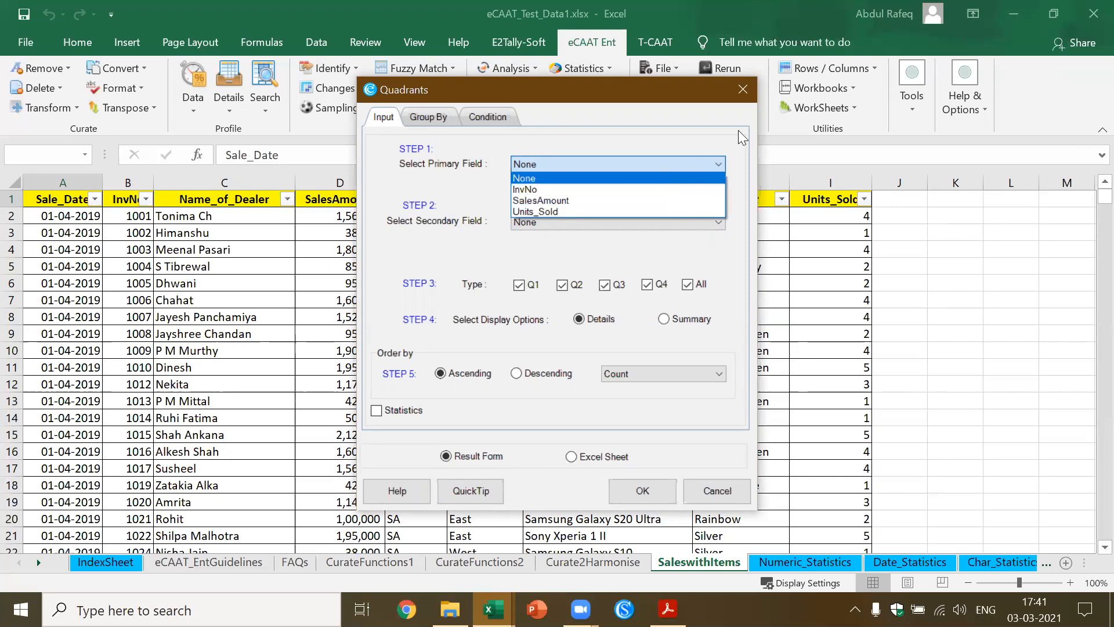
click(744, 89)
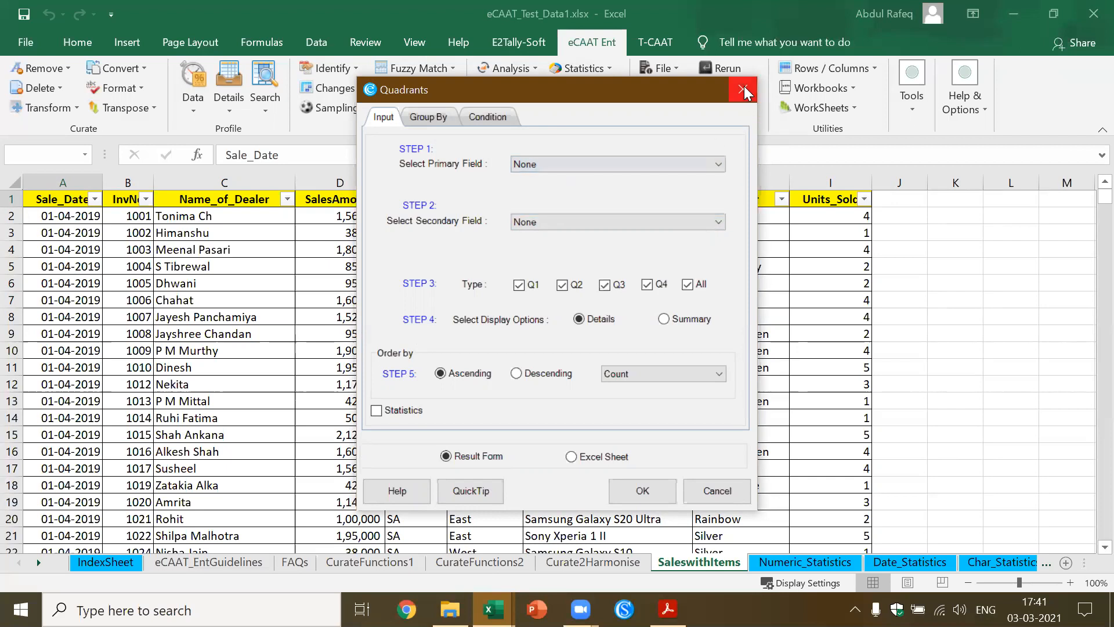
click(743, 86)
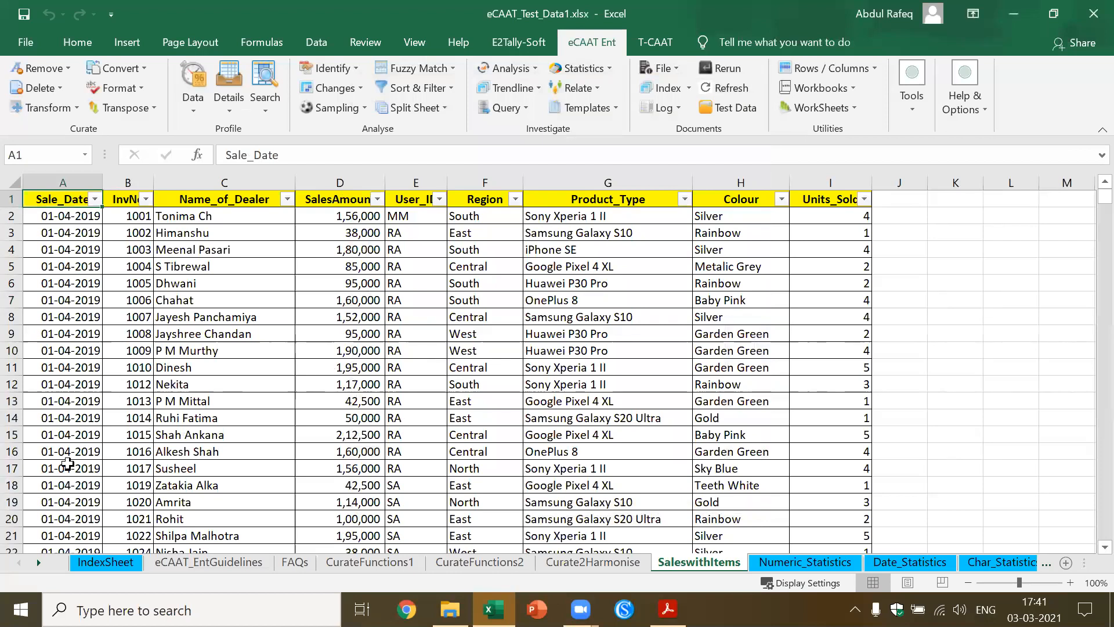
Open the Procurement worksheet through its link in IndexSheet and select a cell in its data
click(106, 563)
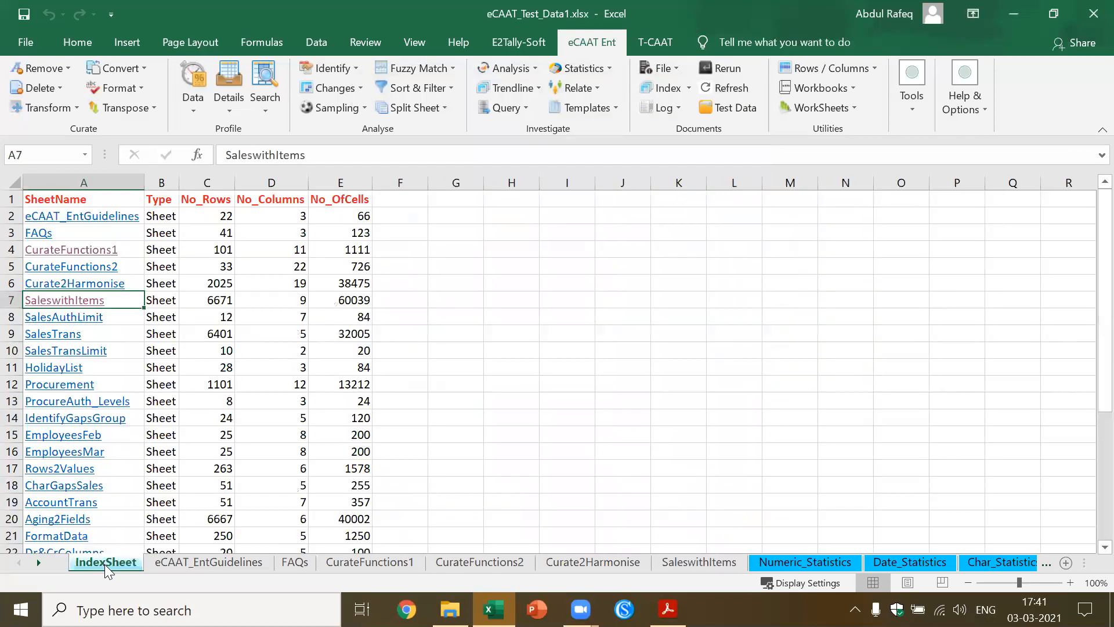
click(87, 392)
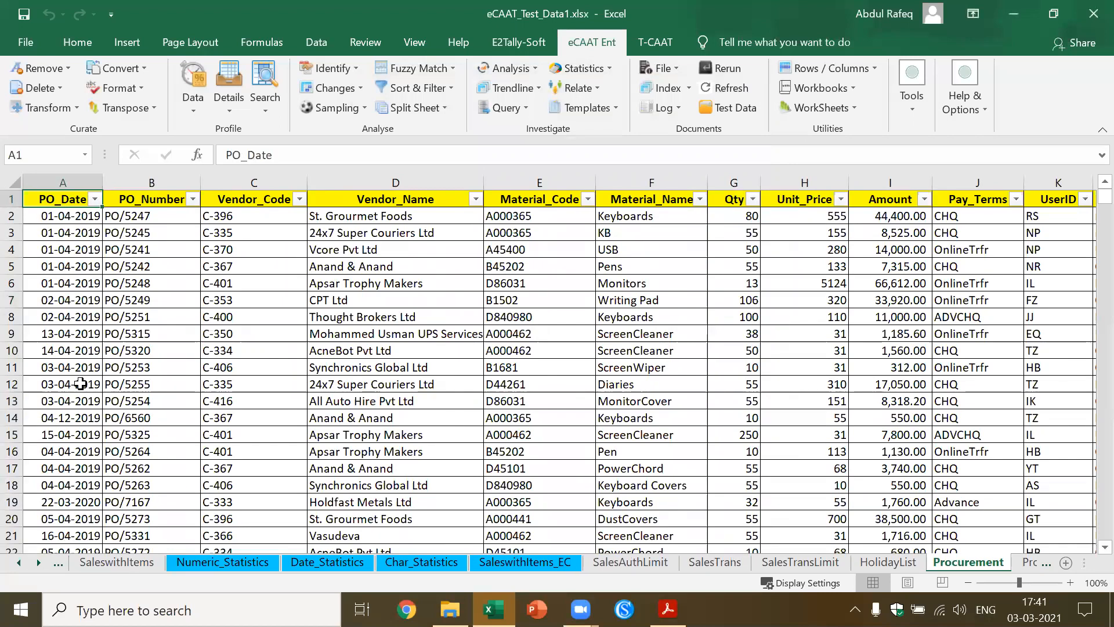
click(411, 331)
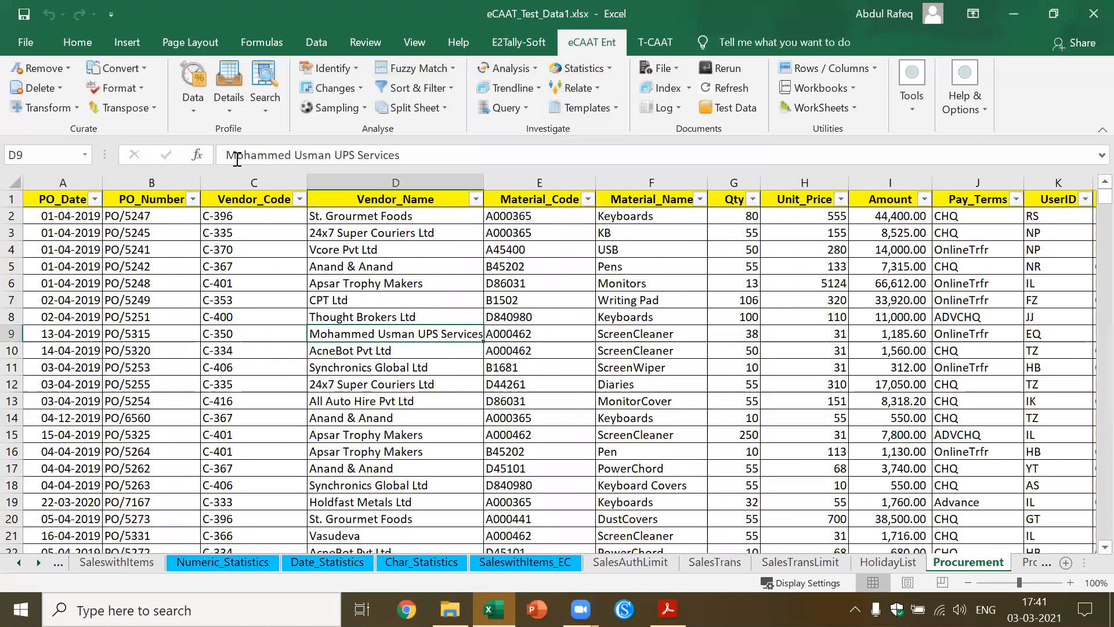
Start a Quadrants classification of the Procurement data with Qty as the primary field and Unit_Price as the secondary field
click(193, 108)
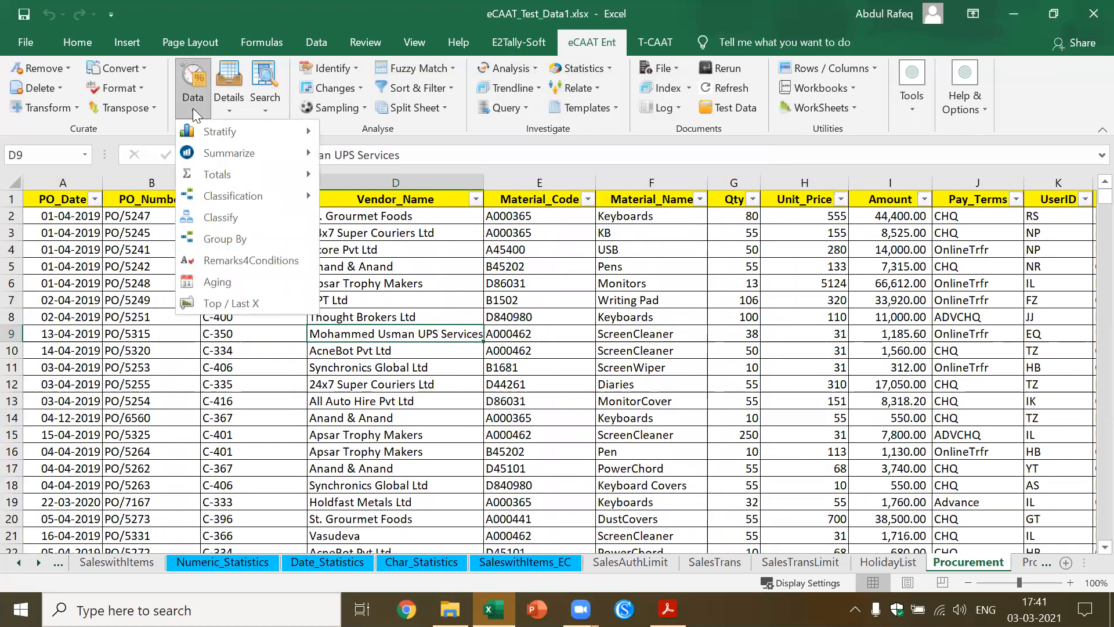
mouse_move(242, 199)
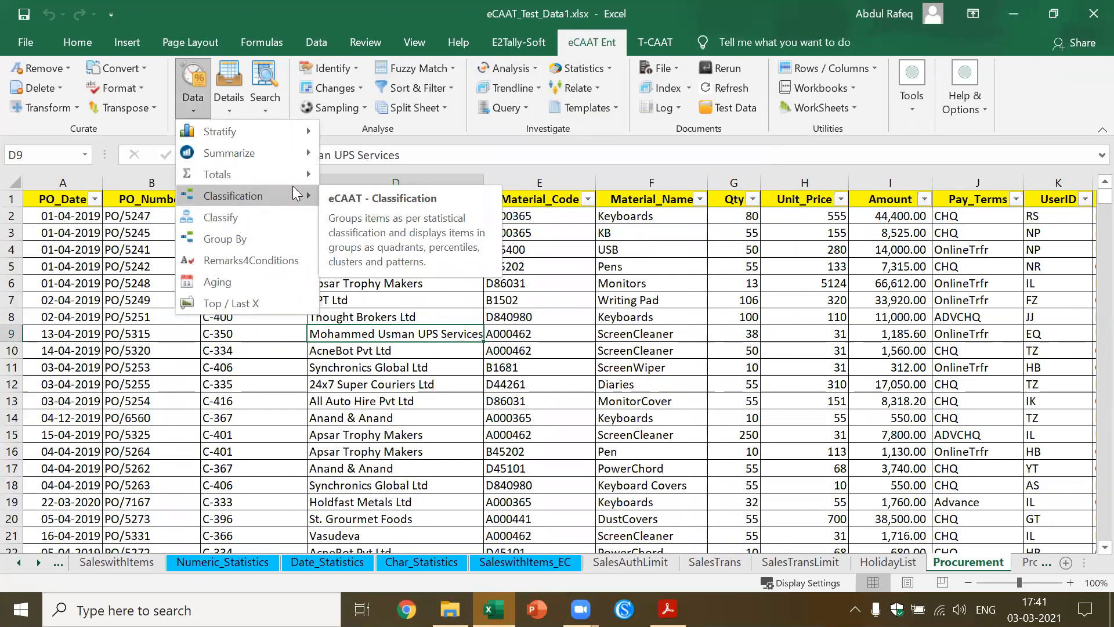
click(364, 197)
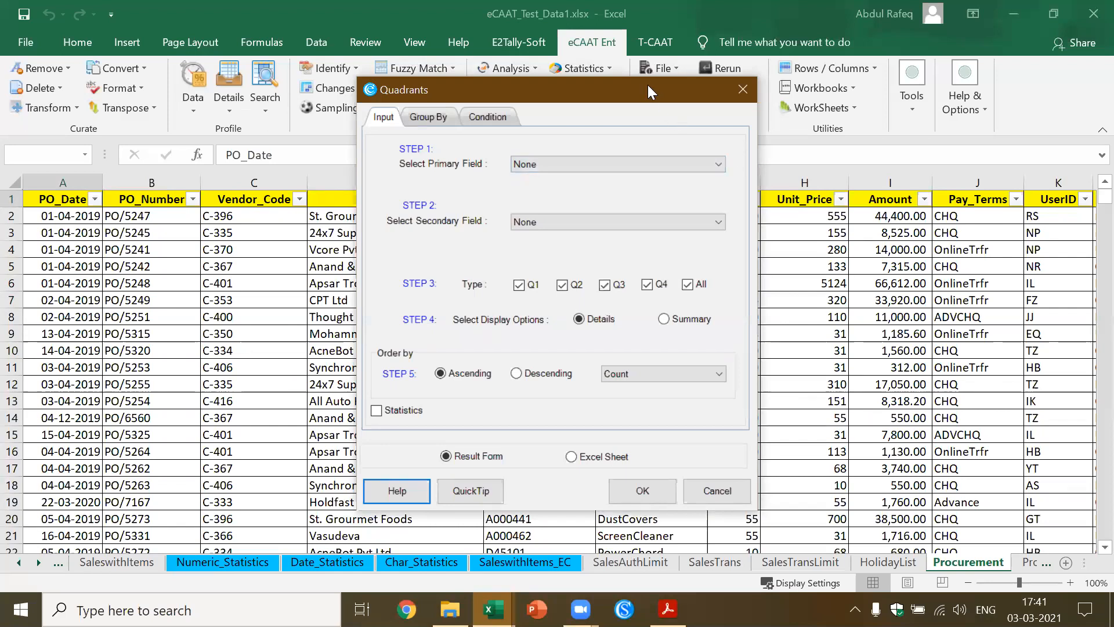
drag(647, 84, 645, 259)
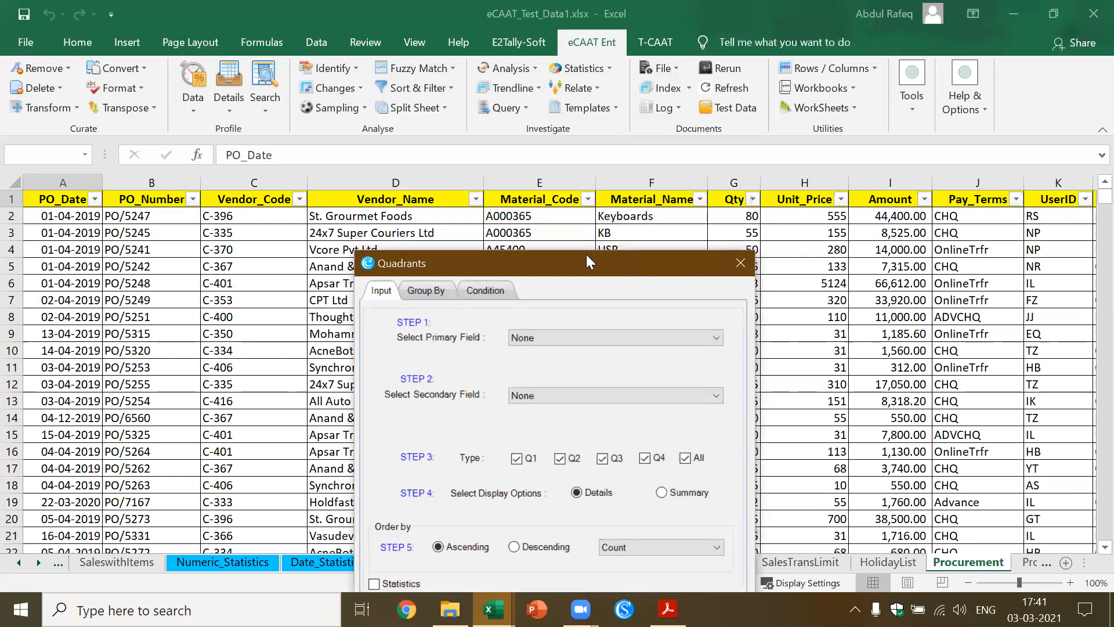
drag(584, 261, 577, 172)
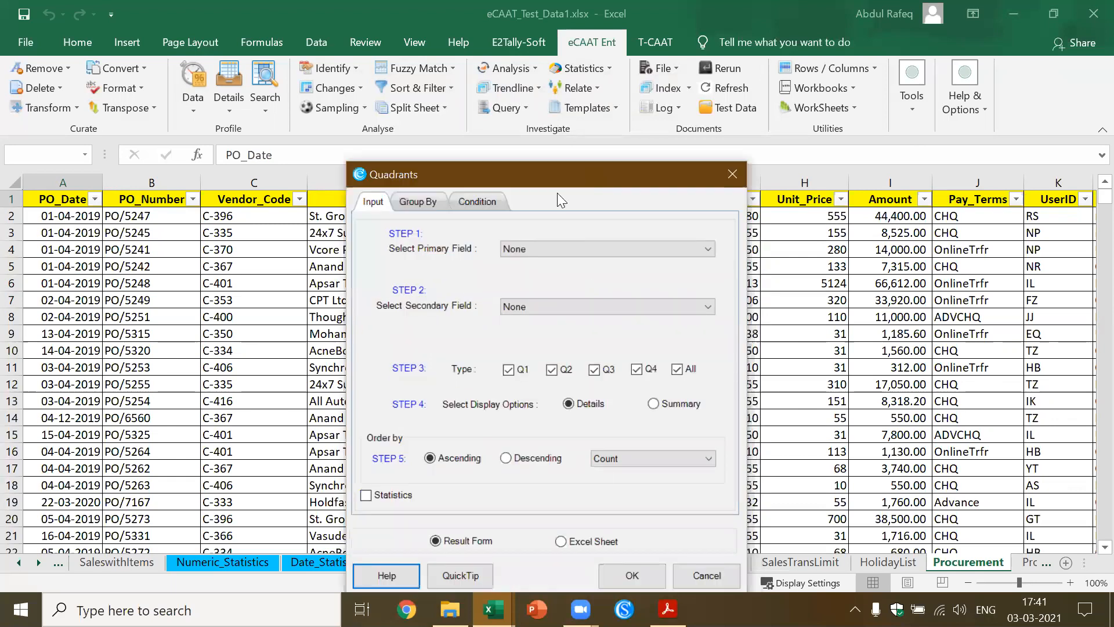
click(709, 249)
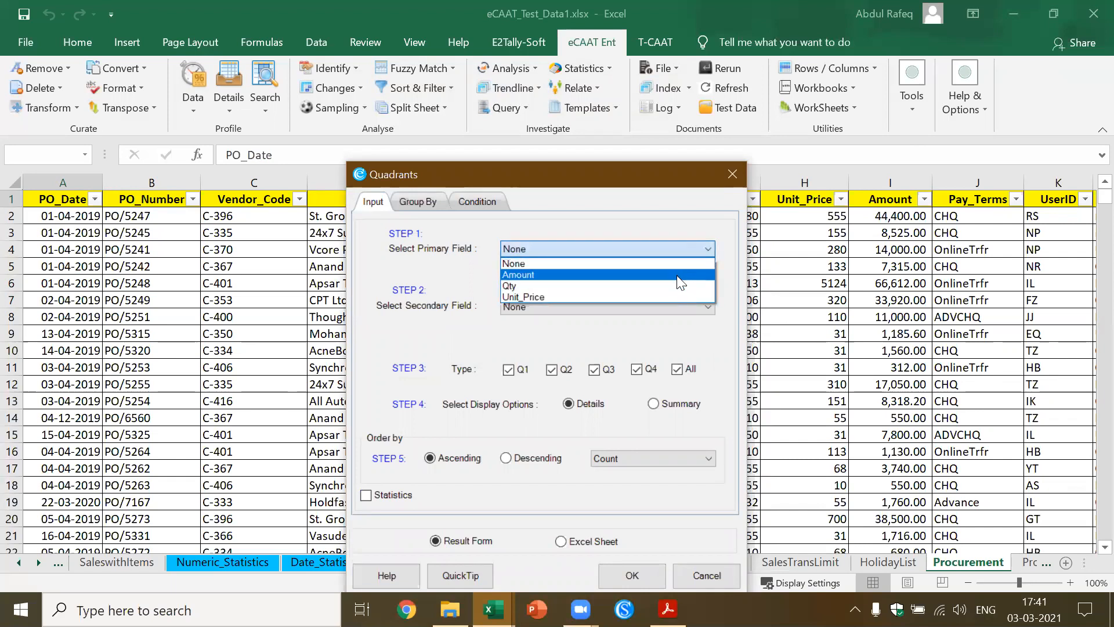
click(676, 283)
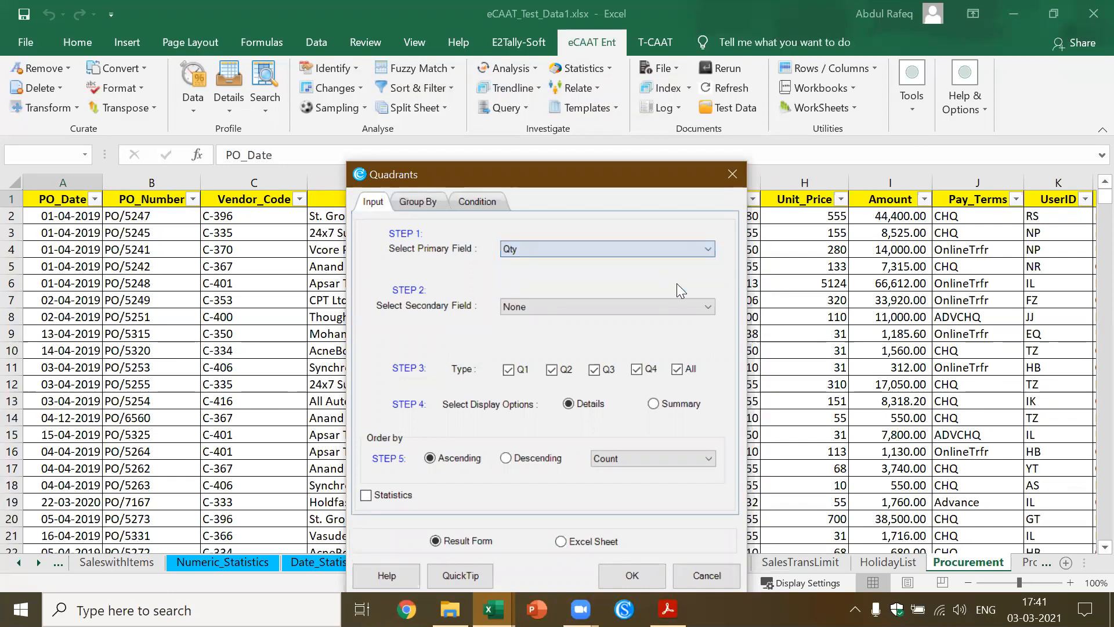
click(711, 308)
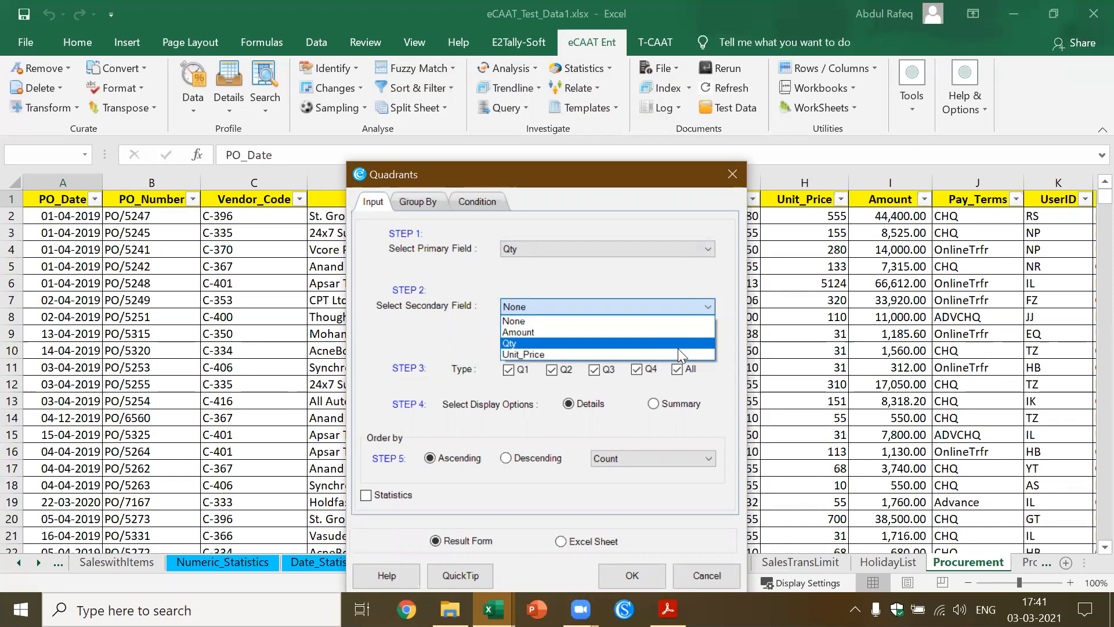
click(677, 352)
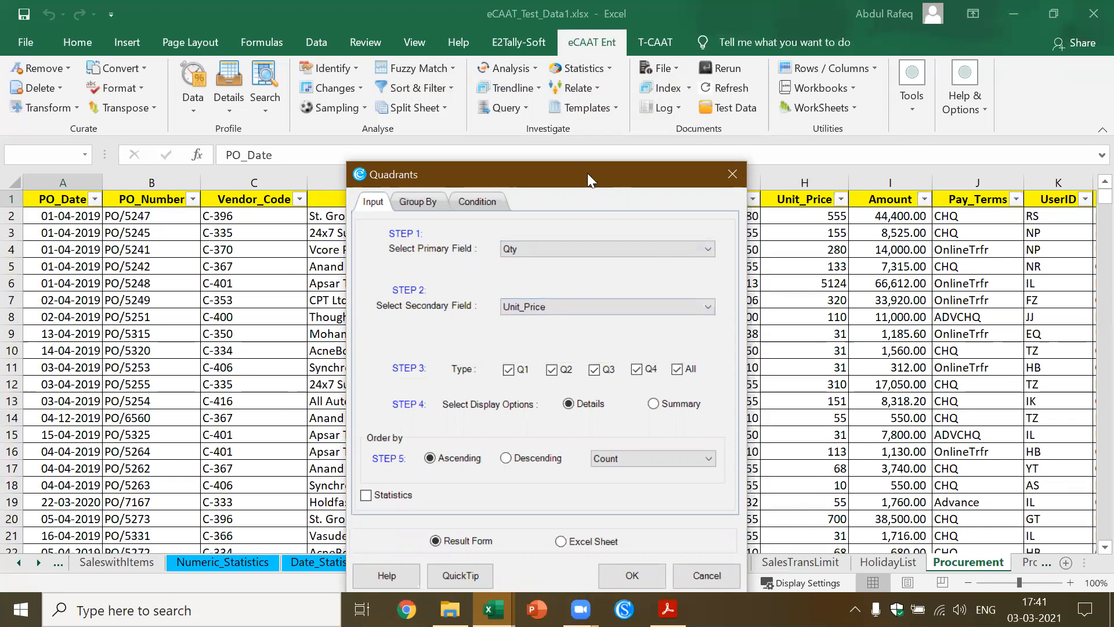
drag(587, 173, 542, 89)
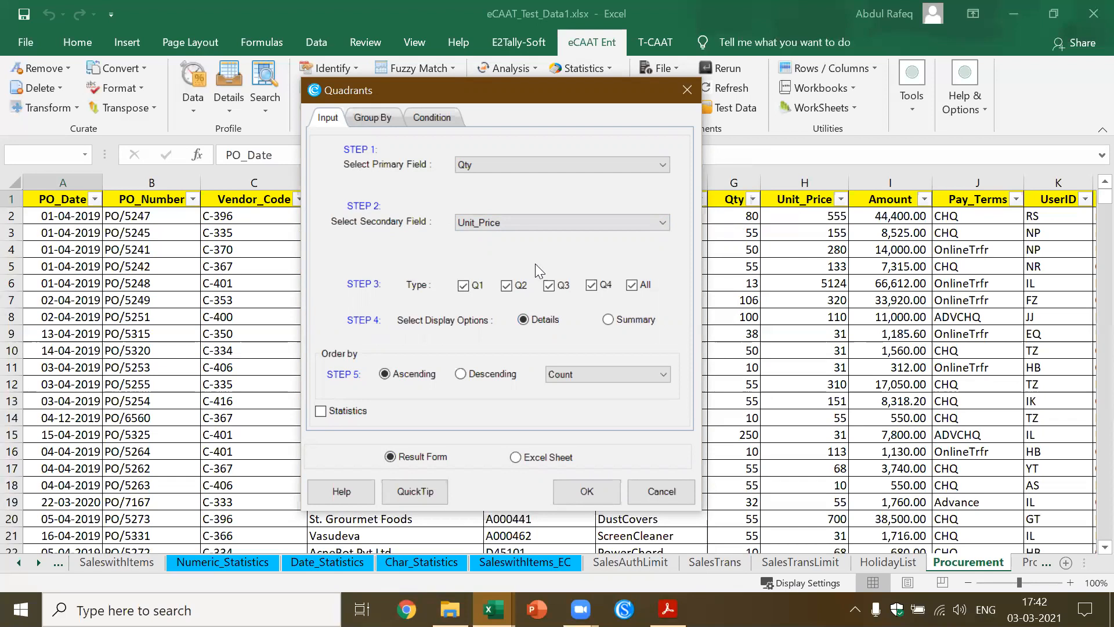
Run the Quadrants classification, review the results for each quadrant and for all quadrants together, and close the results
click(592, 487)
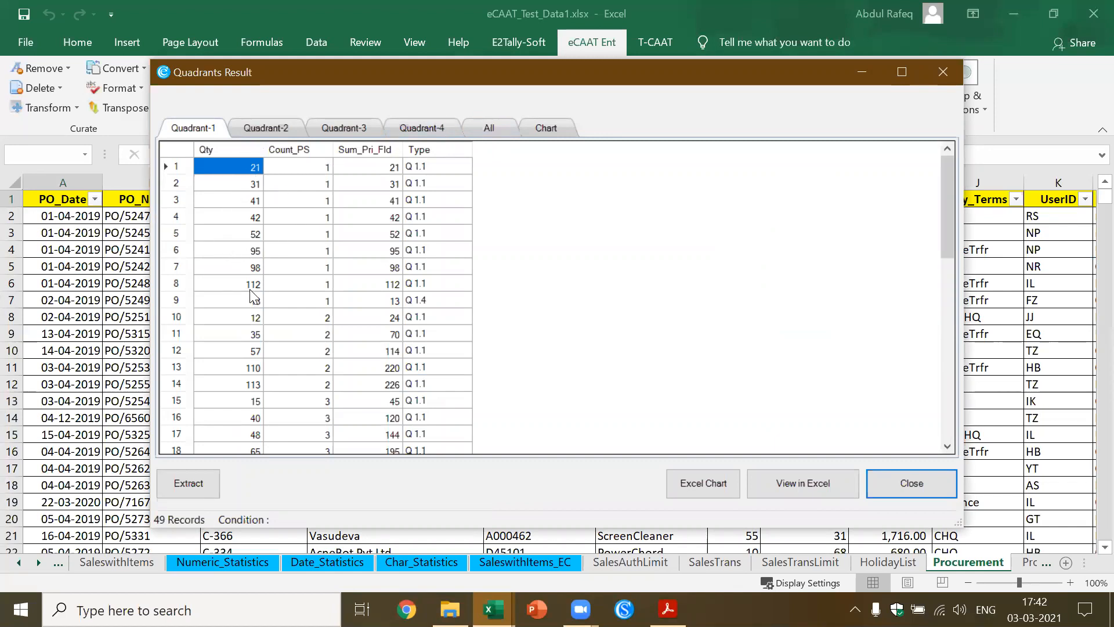
click(290, 127)
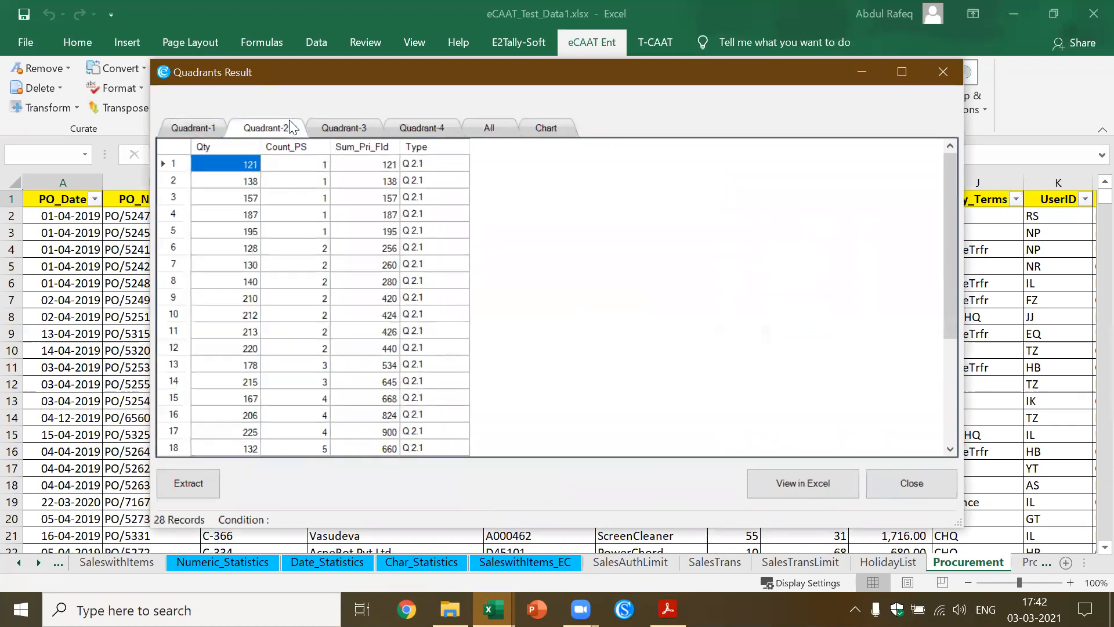
click(346, 129)
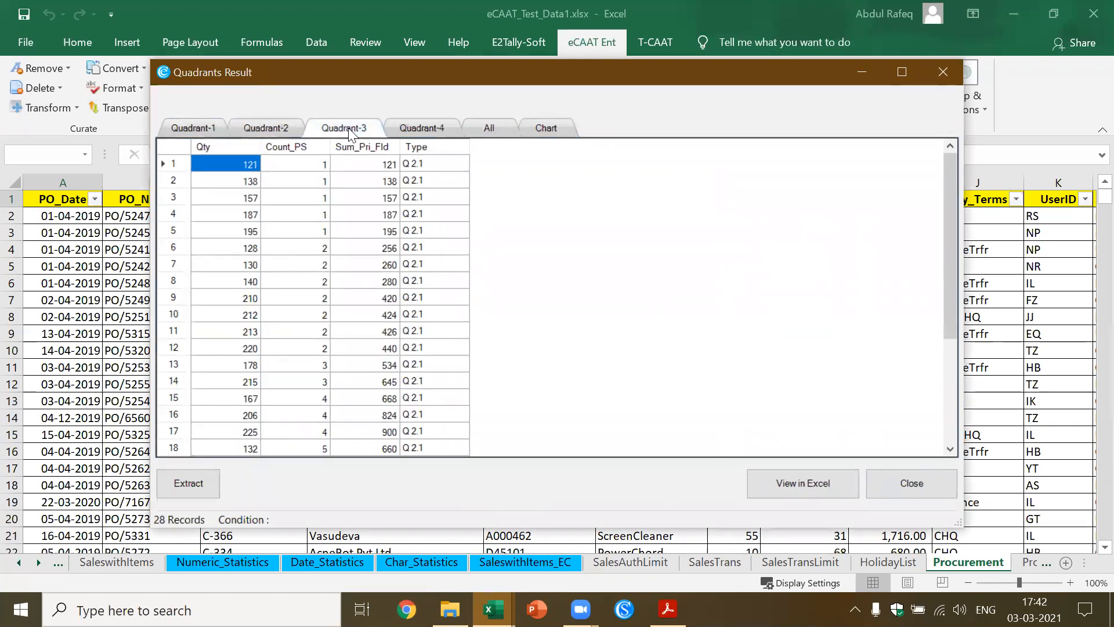
click(418, 130)
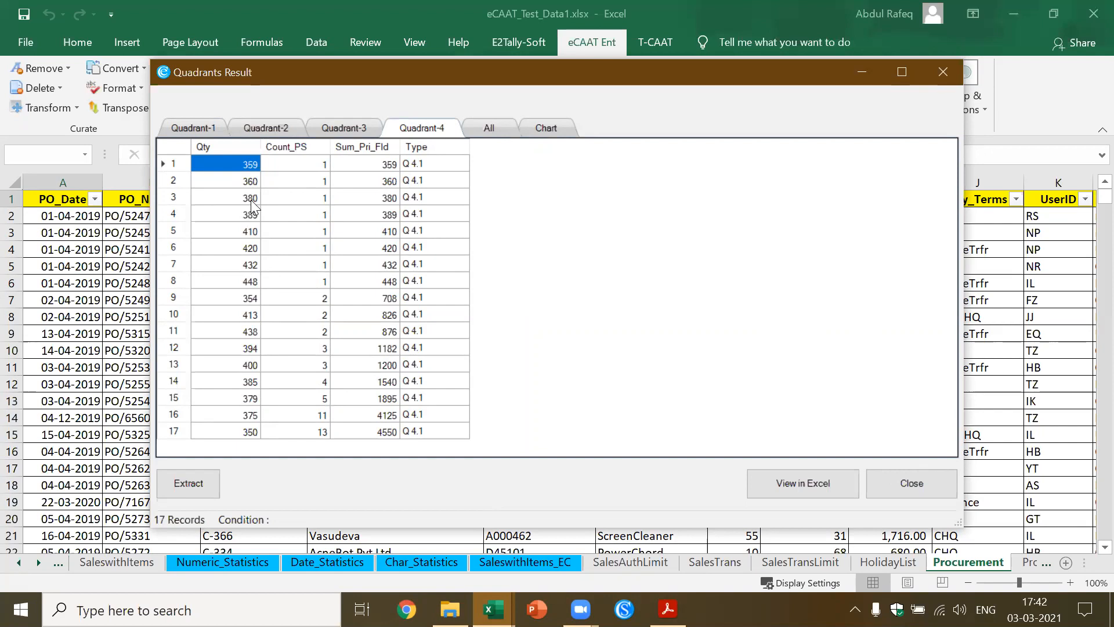
click(493, 134)
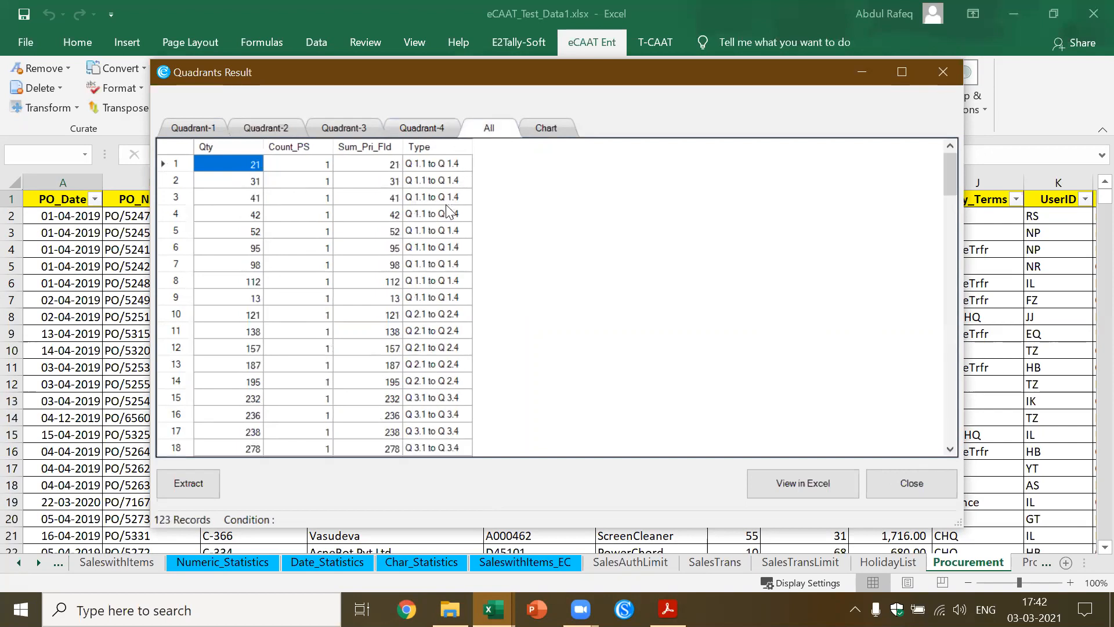
click(942, 73)
Set up another Quadrants classification of the Procurement data with Qty as the primary field and Unit_Price as the secondary field
click(428, 260)
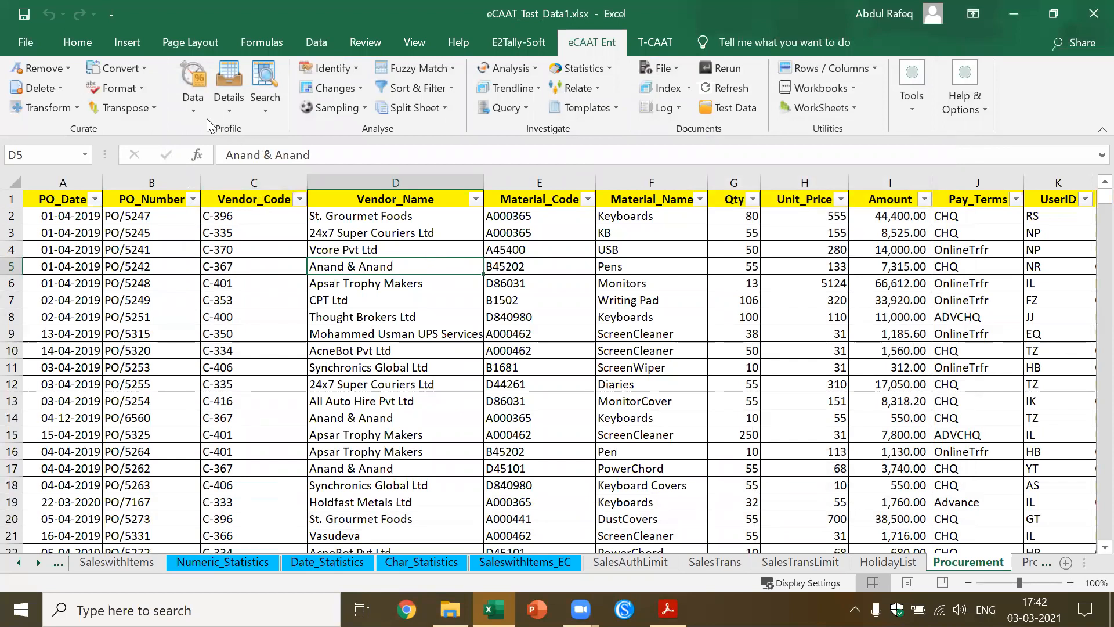
click(189, 108)
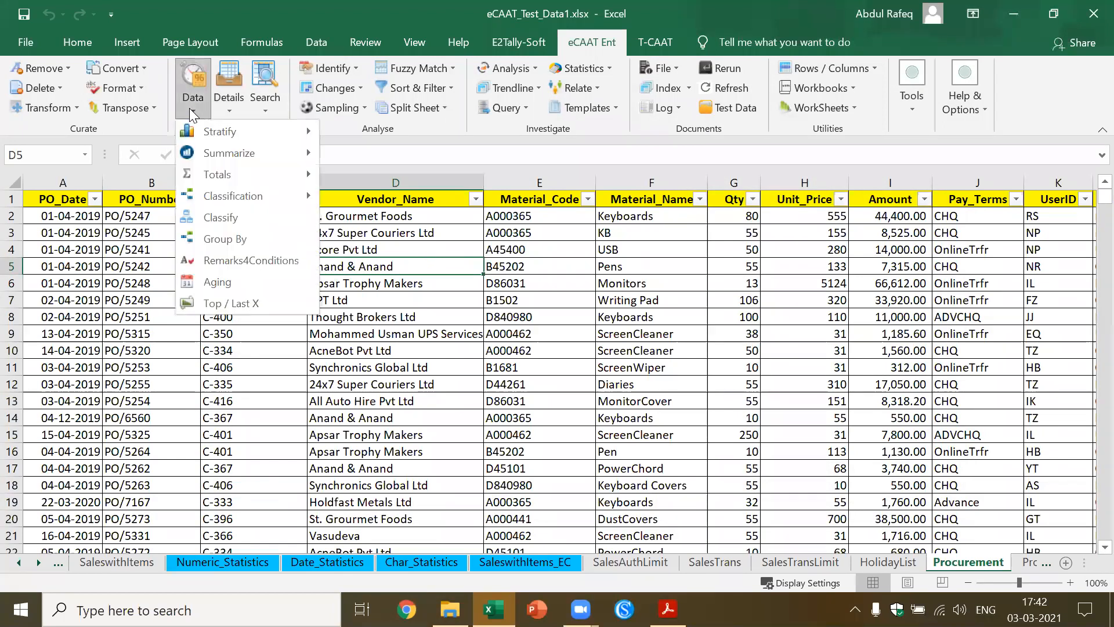
mouse_move(235, 197)
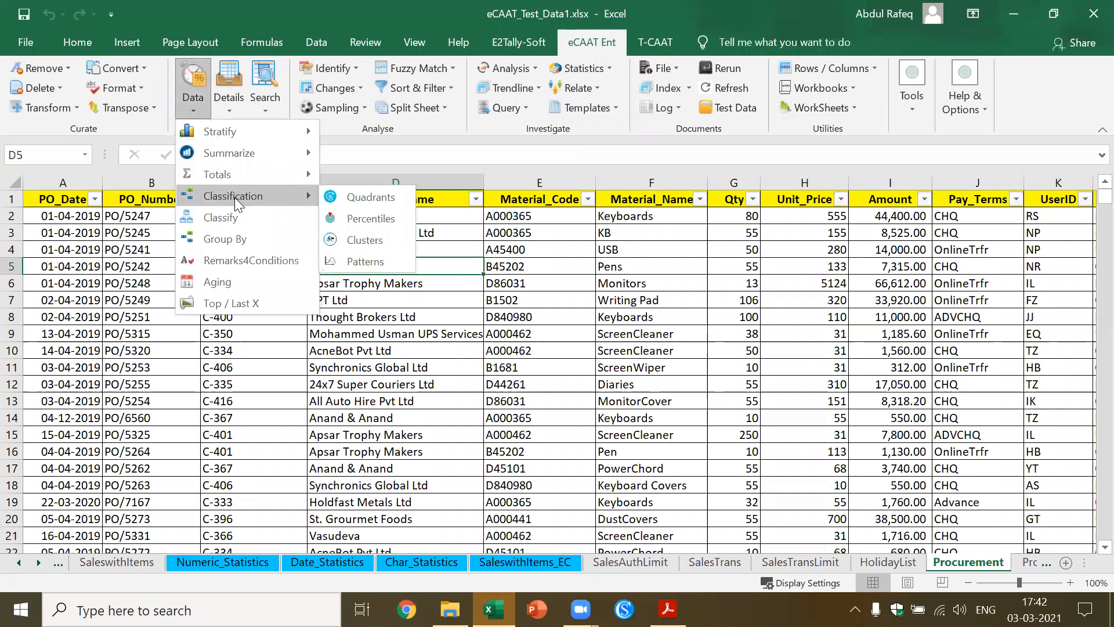
click(401, 198)
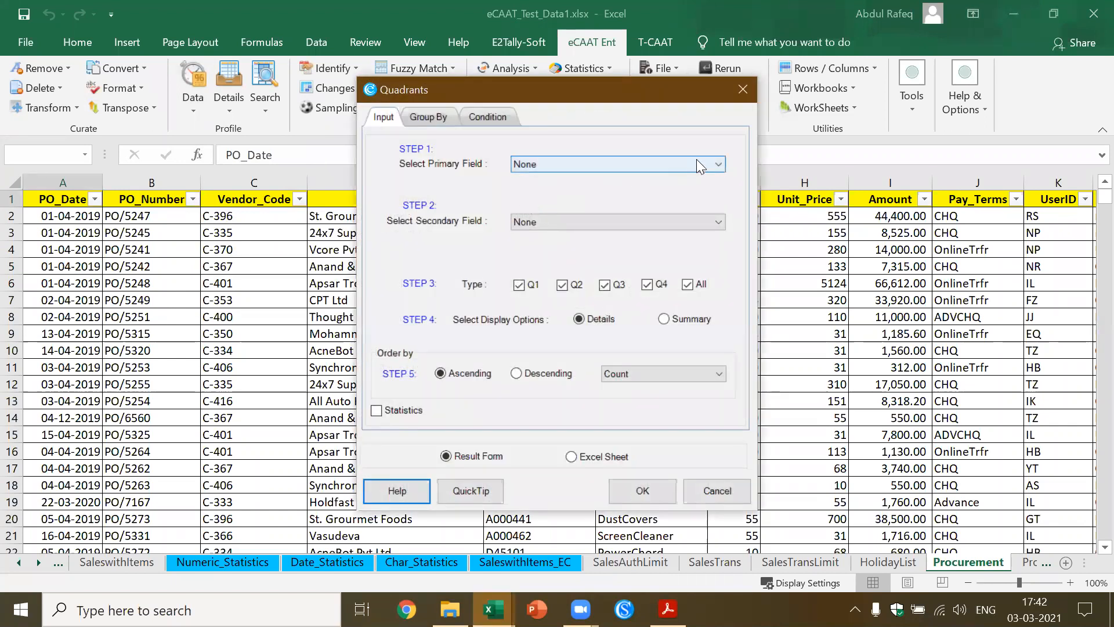
click(722, 164)
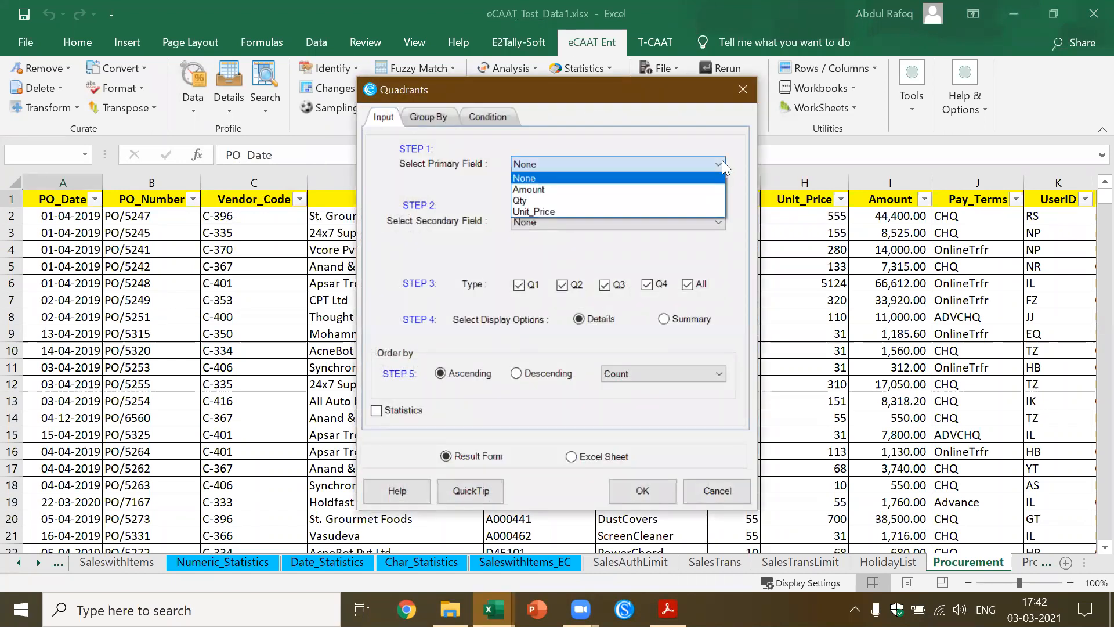
click(689, 200)
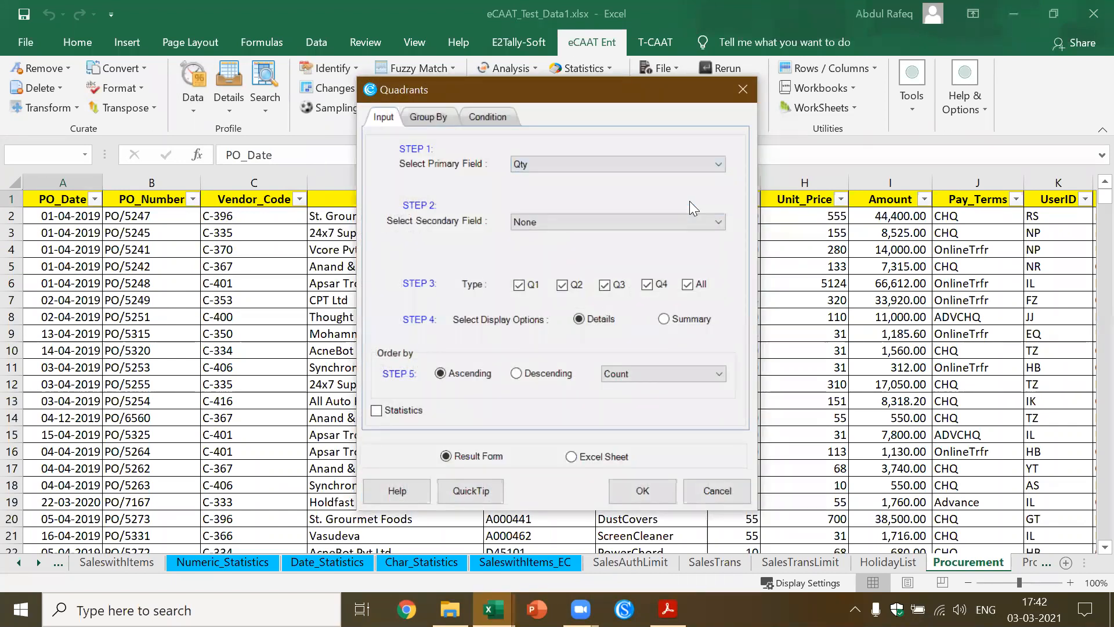
click(724, 223)
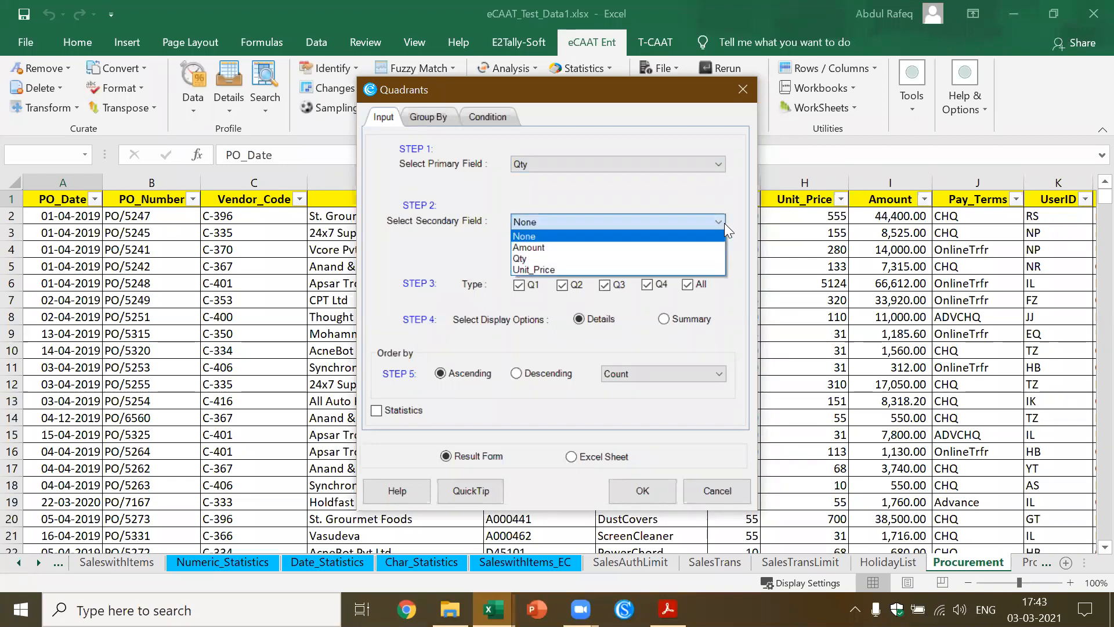
click(671, 271)
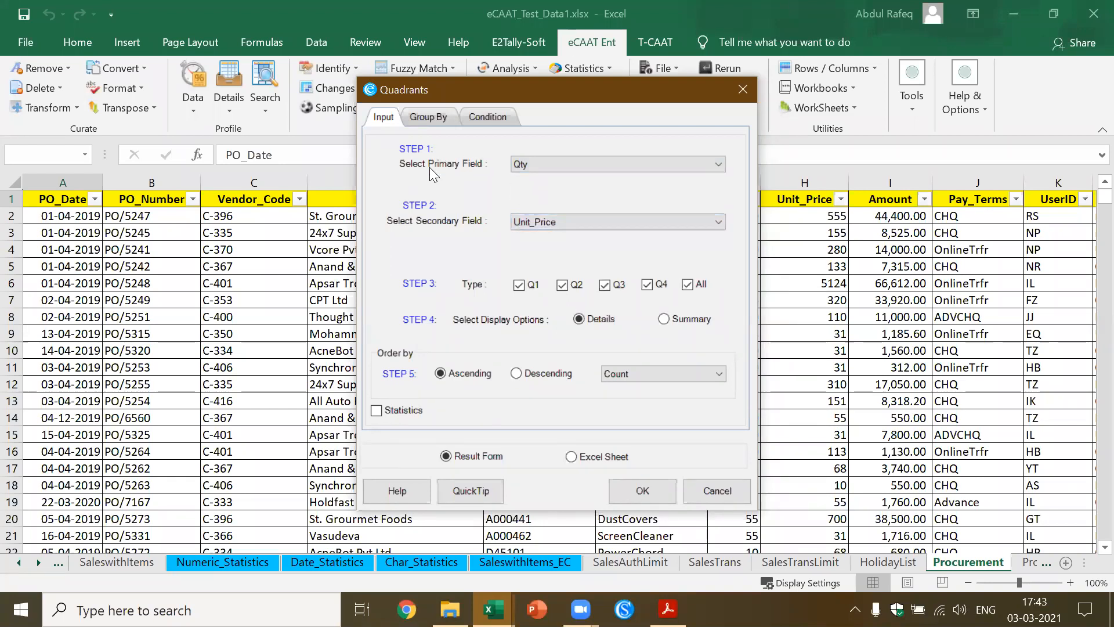
Group the Quadrants analysis by Material_Code and run it with output to the result form
click(428, 114)
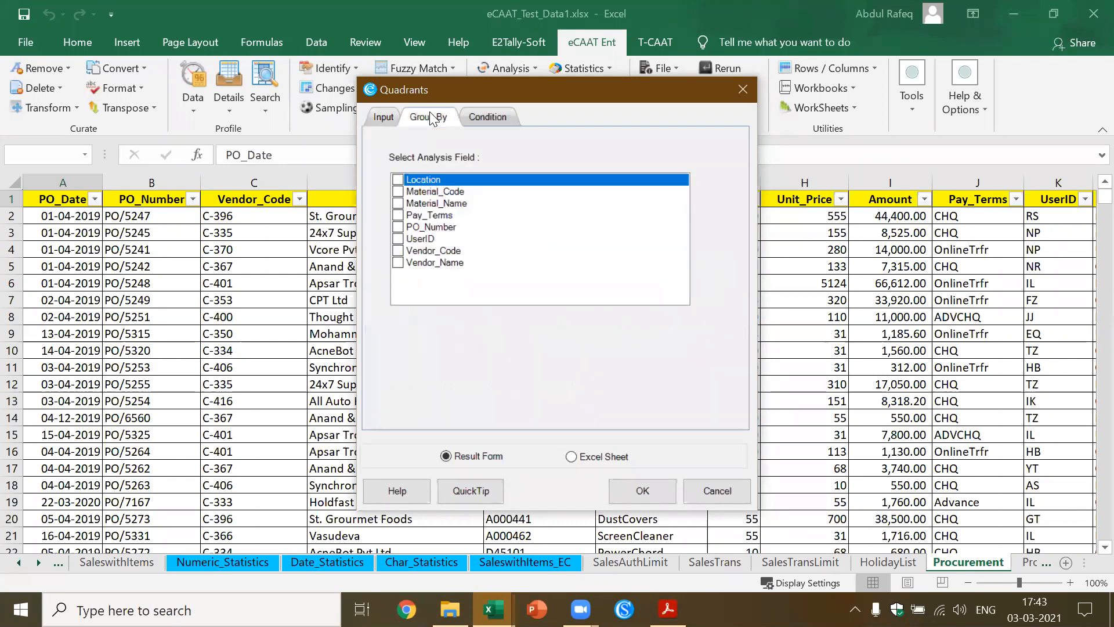
click(398, 192)
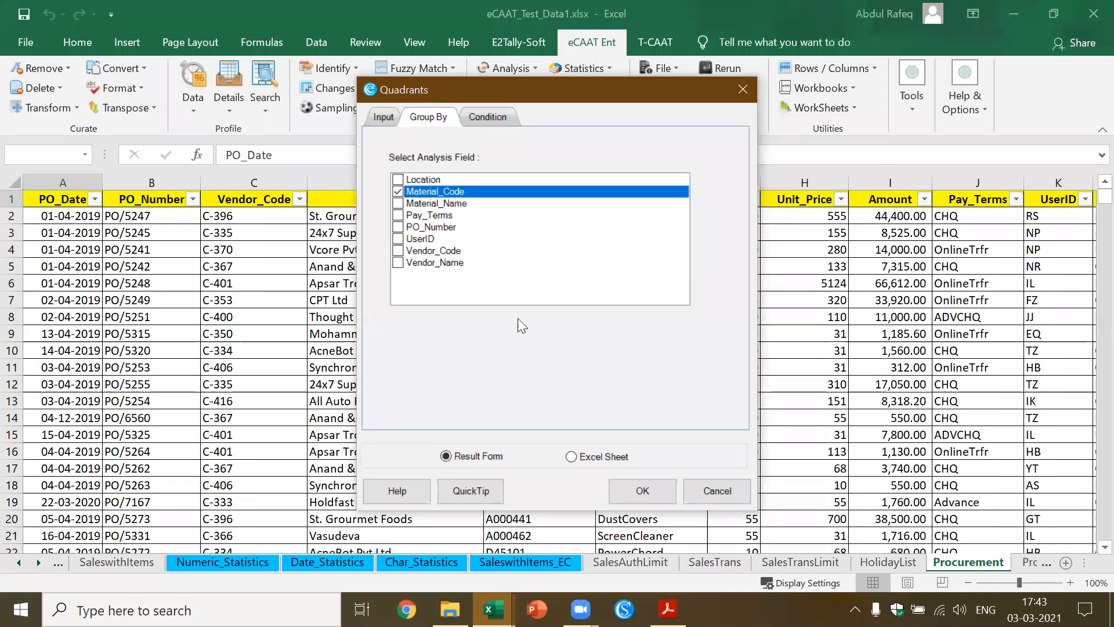
click(648, 488)
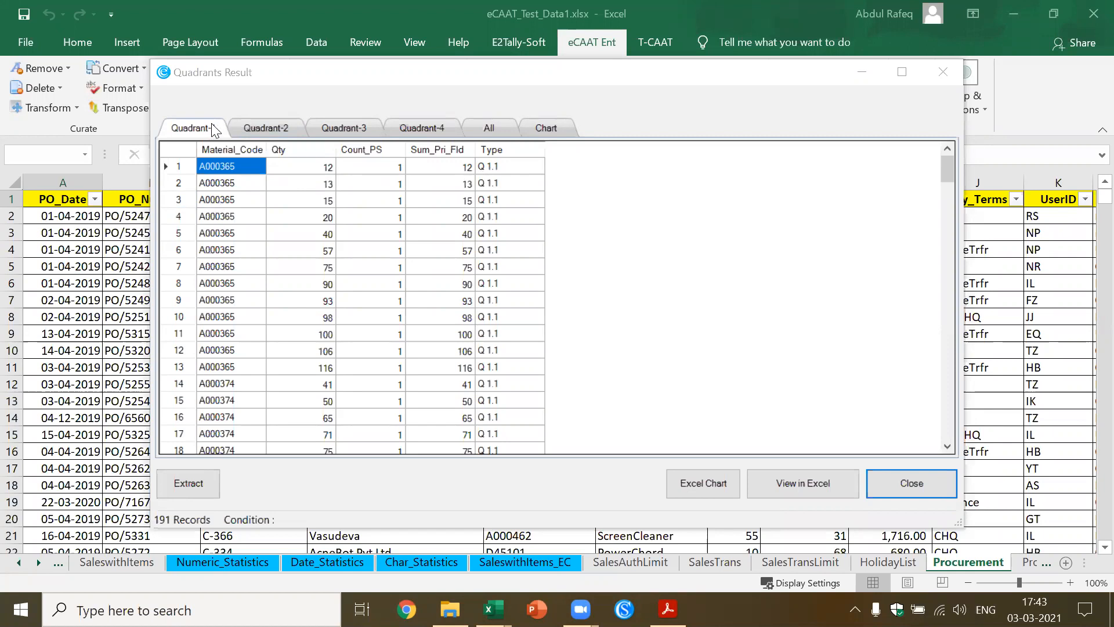
Examine the quantities per Material_Code in each of the four quadrants and in the combined list, and close the results
click(255, 126)
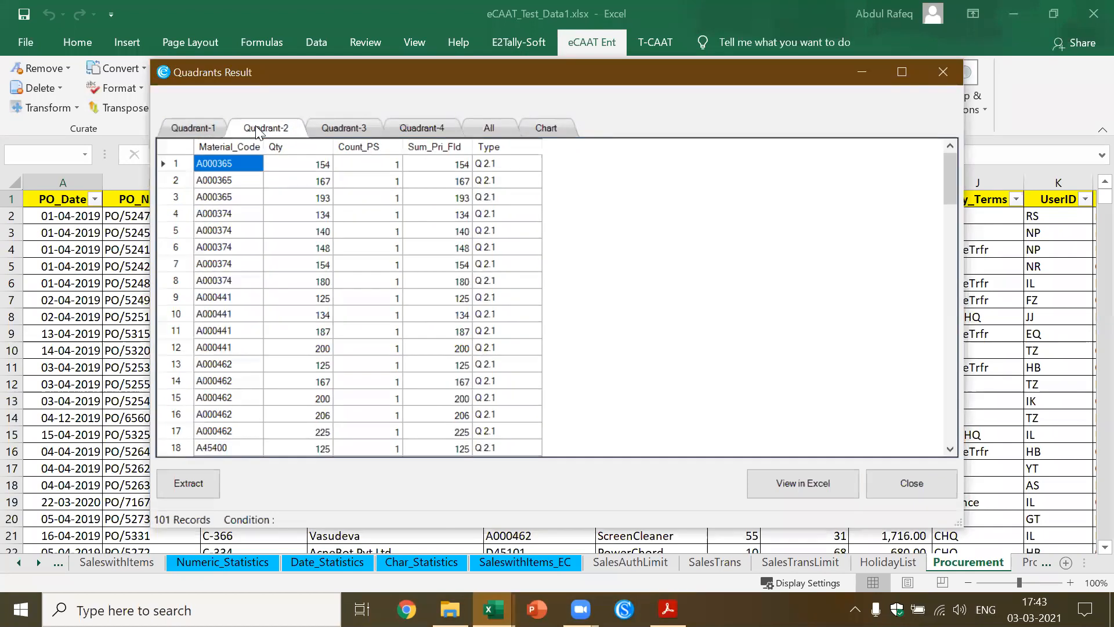
click(335, 129)
click(435, 129)
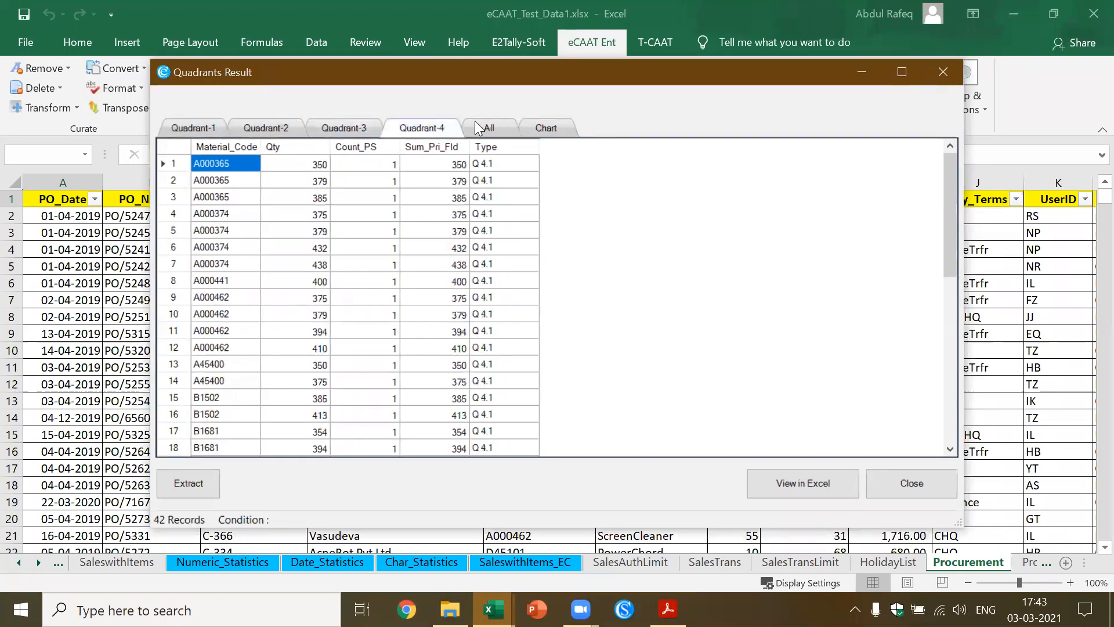
click(502, 127)
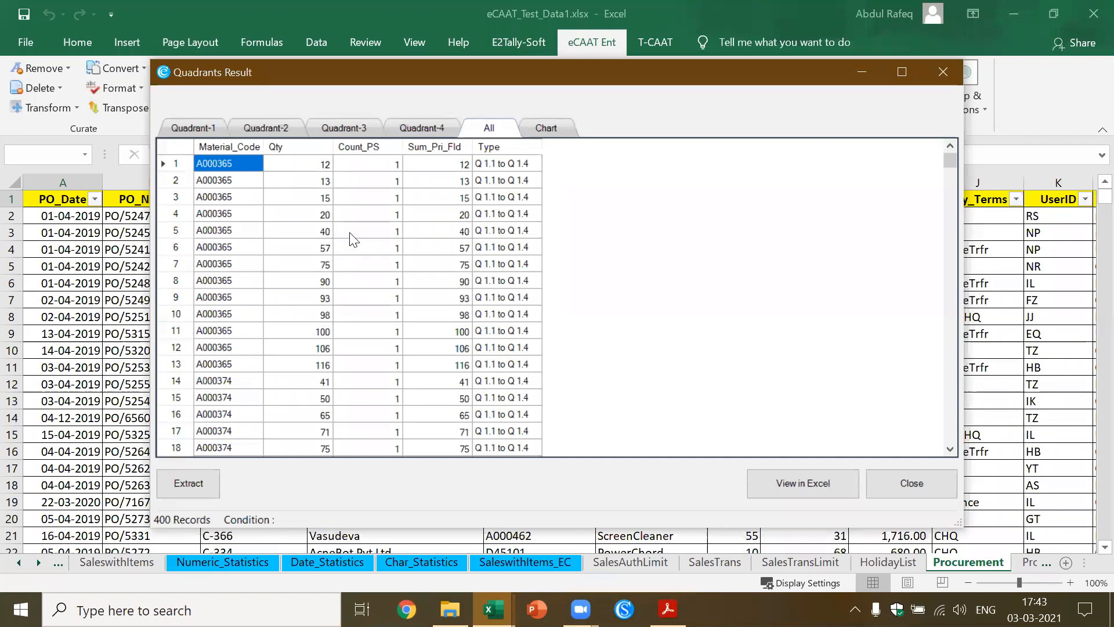
click(227, 248)
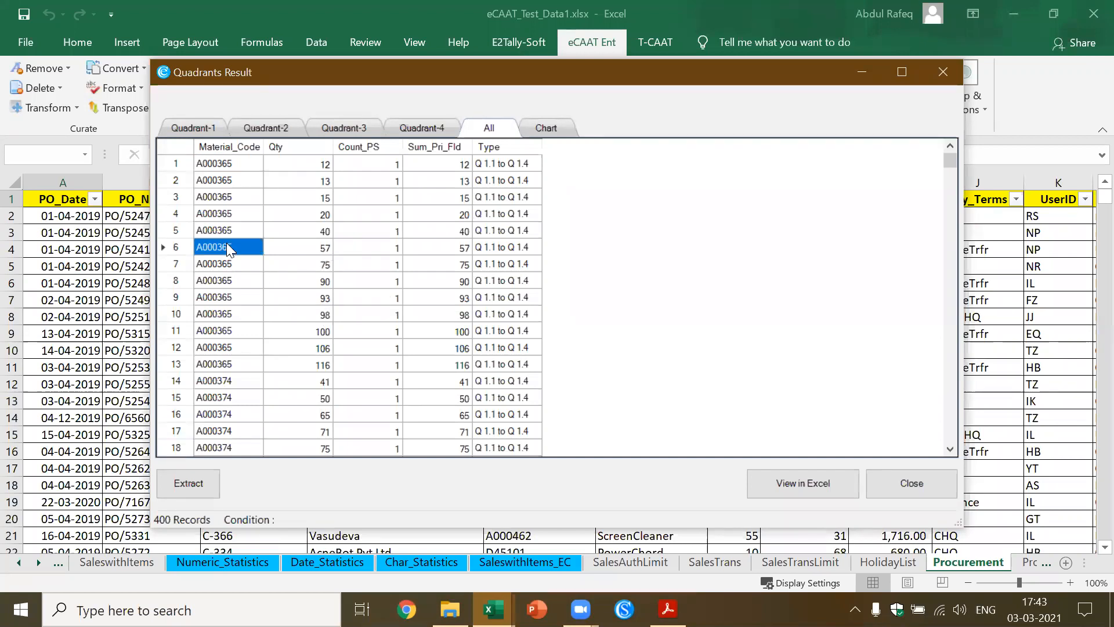
click(429, 128)
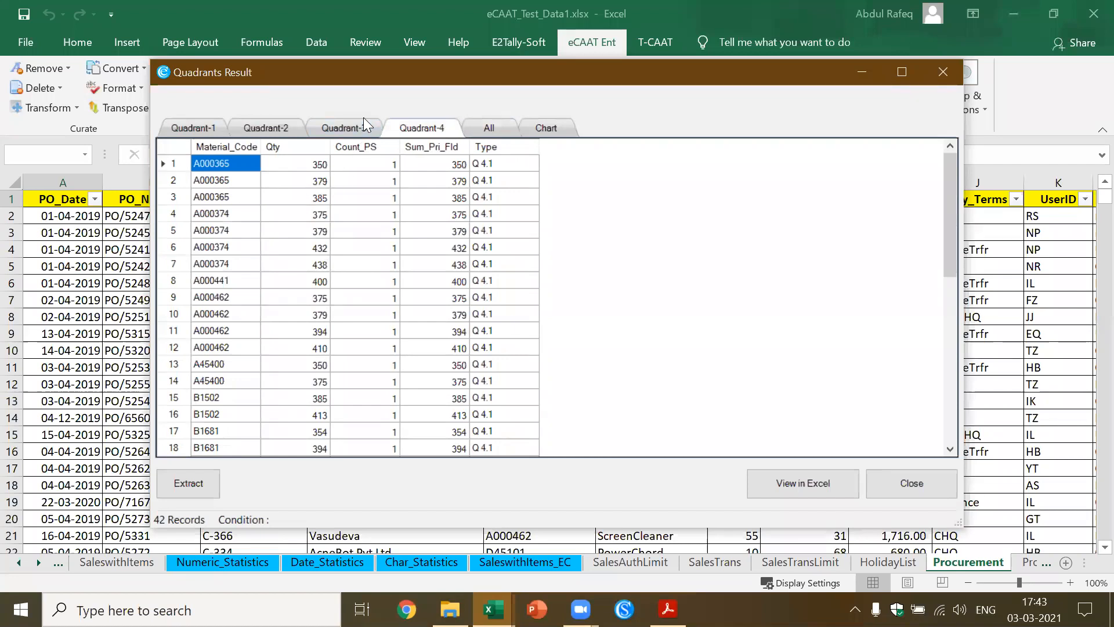
click(354, 131)
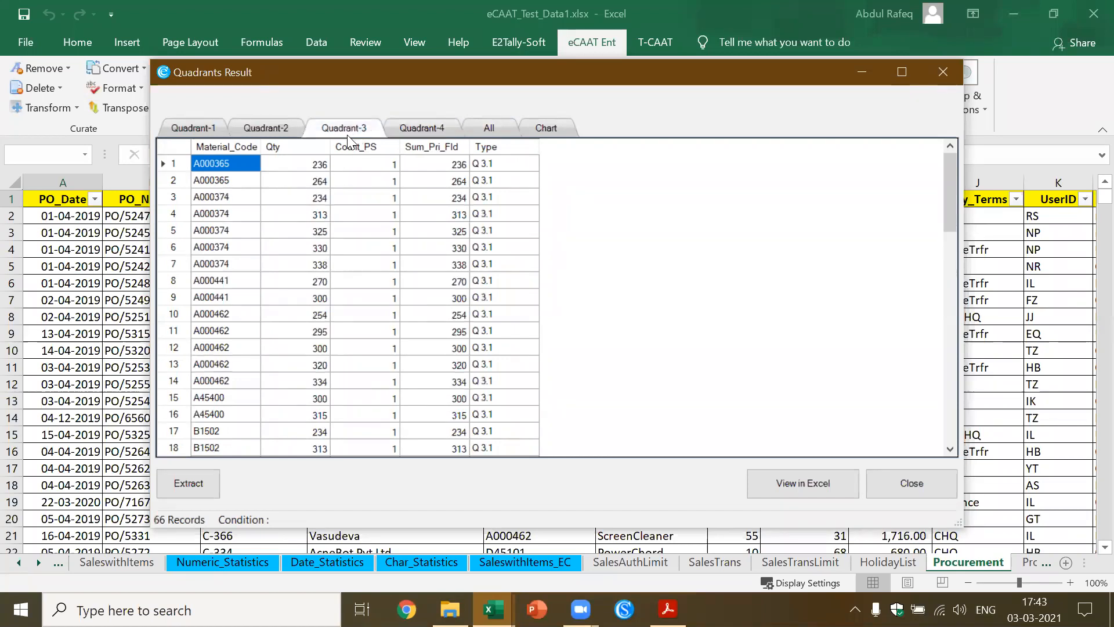
click(269, 122)
click(197, 127)
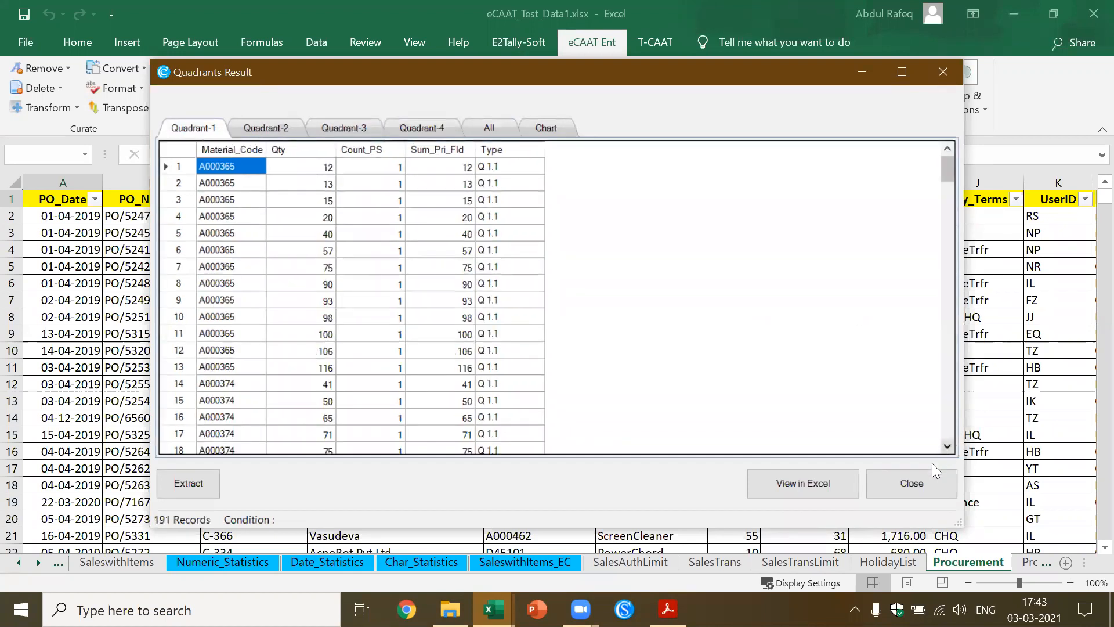
click(921, 481)
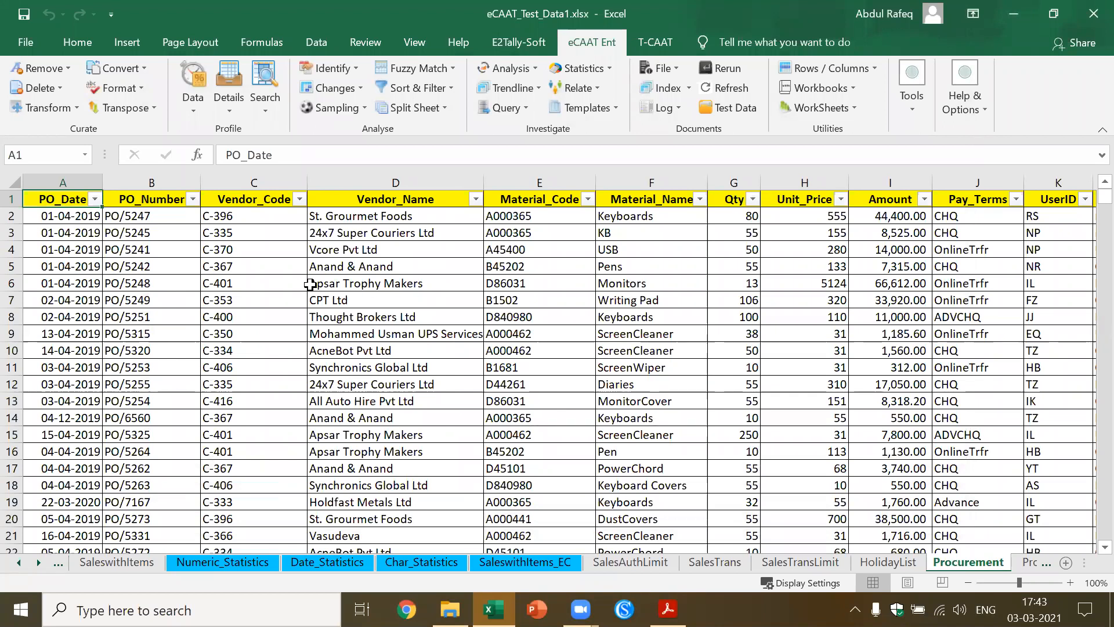
Return to IndexSheet, open the SalesTrans worksheet through its link and select a cell in its data
click(99, 562)
click(19, 560)
click(18, 560)
click(18, 560)
click(19, 560)
click(19, 562)
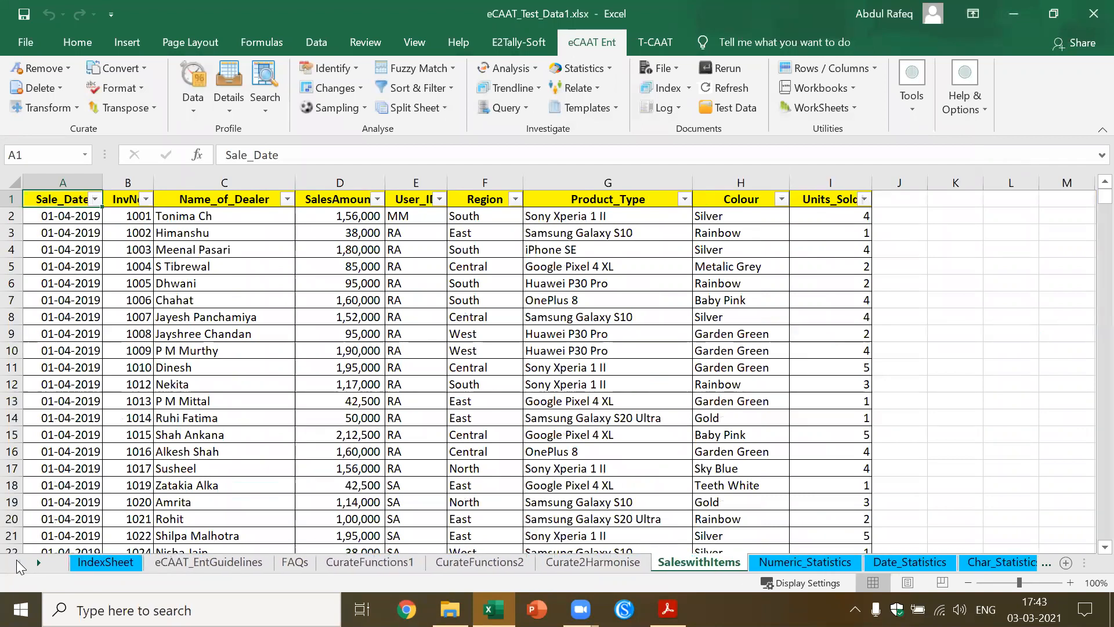
click(107, 562)
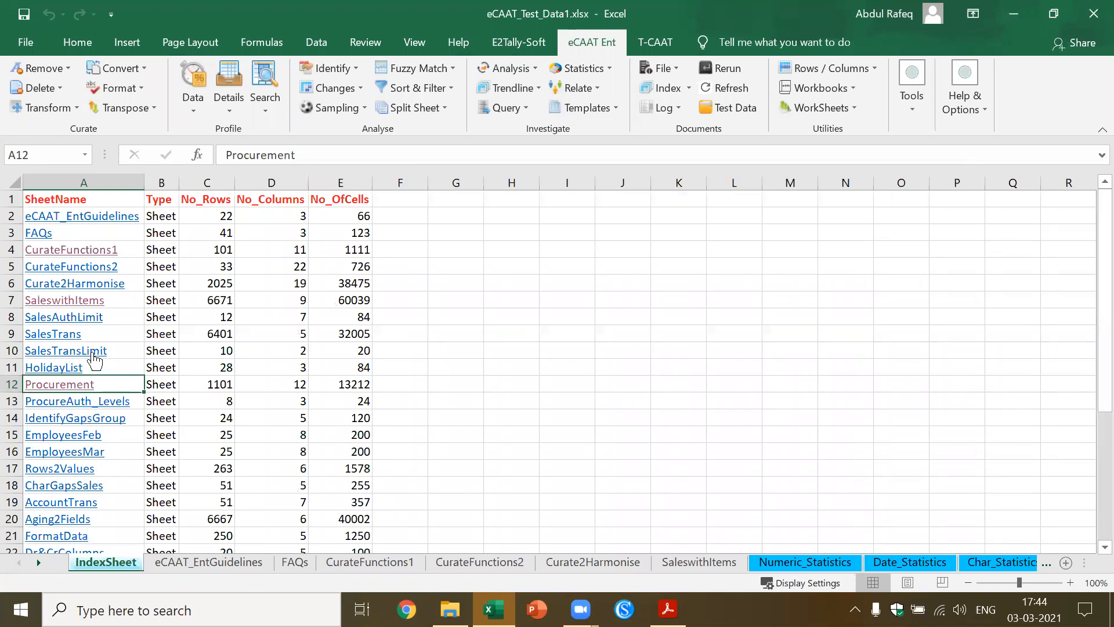
click(64, 335)
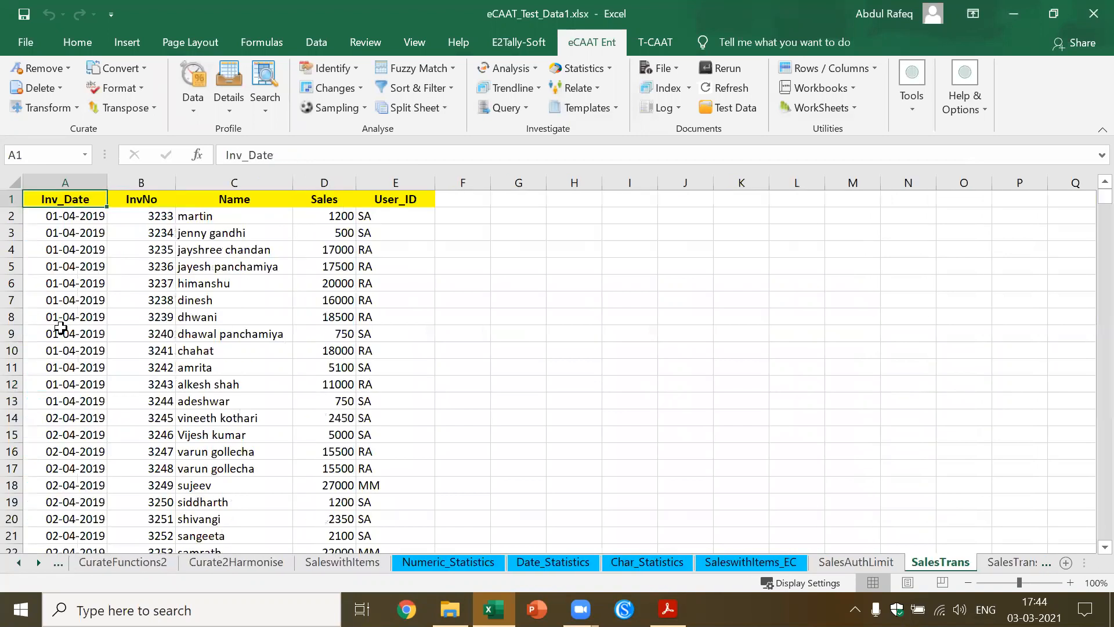
click(205, 283)
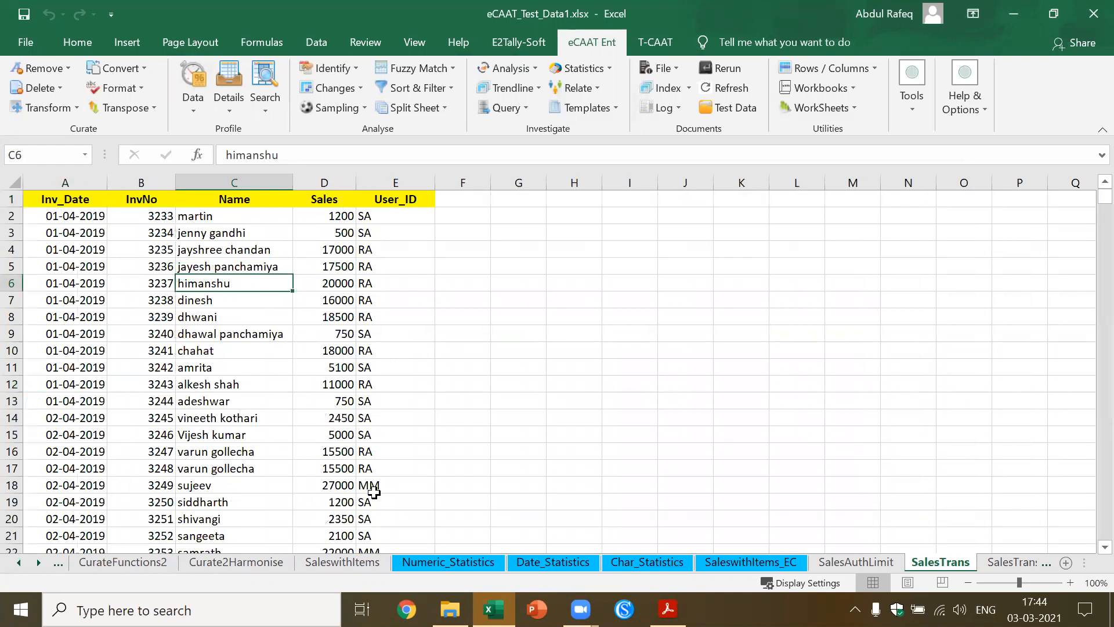
Check the limits per UserID in the SalesTransLimit worksheet, and return to SalesTrans with a cell in the Name column selected
click(21, 562)
click(21, 563)
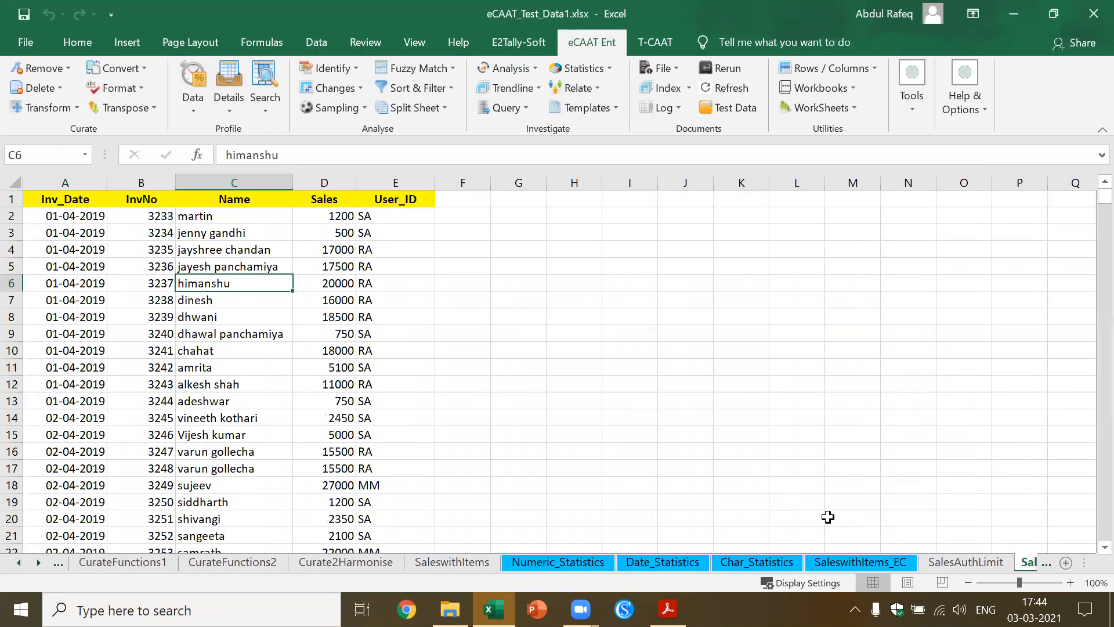
key(alt+Tab)
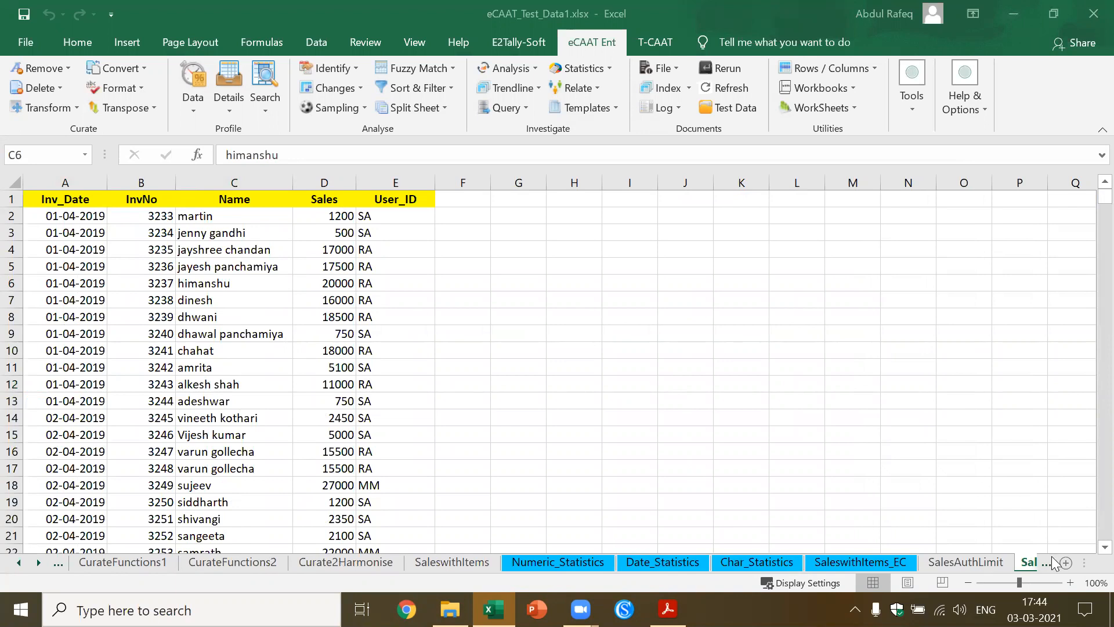
click(994, 563)
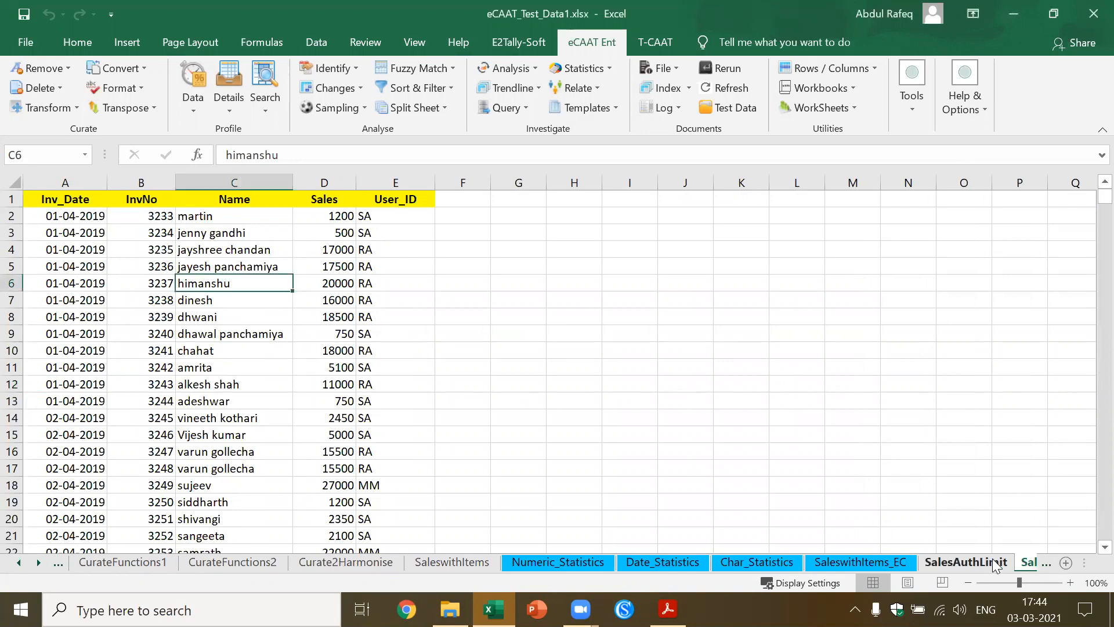
click(1026, 563)
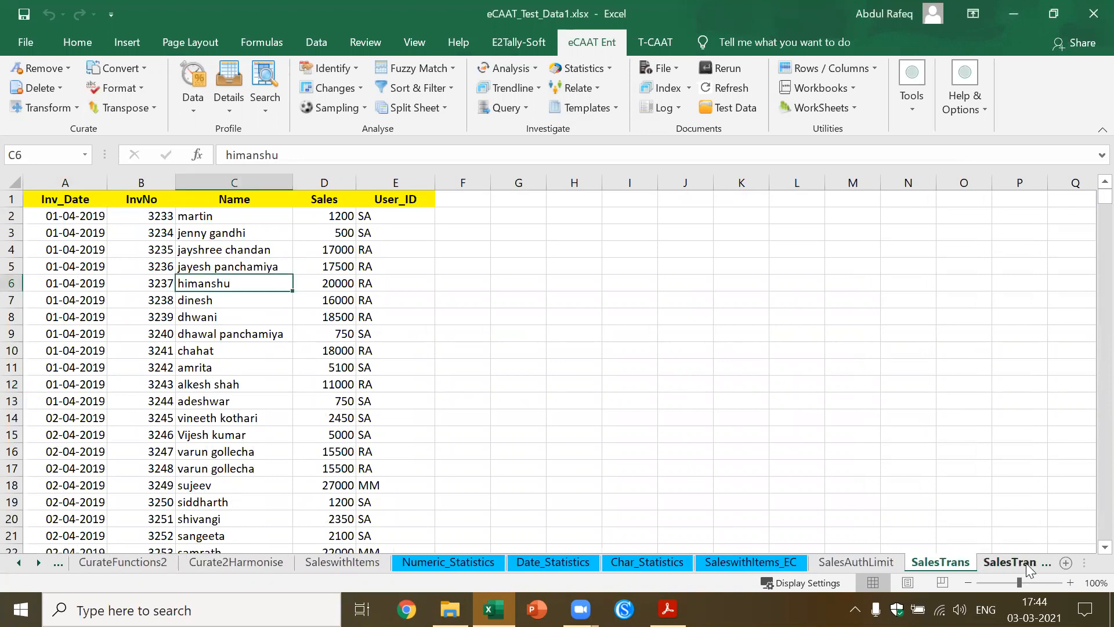
click(1019, 562)
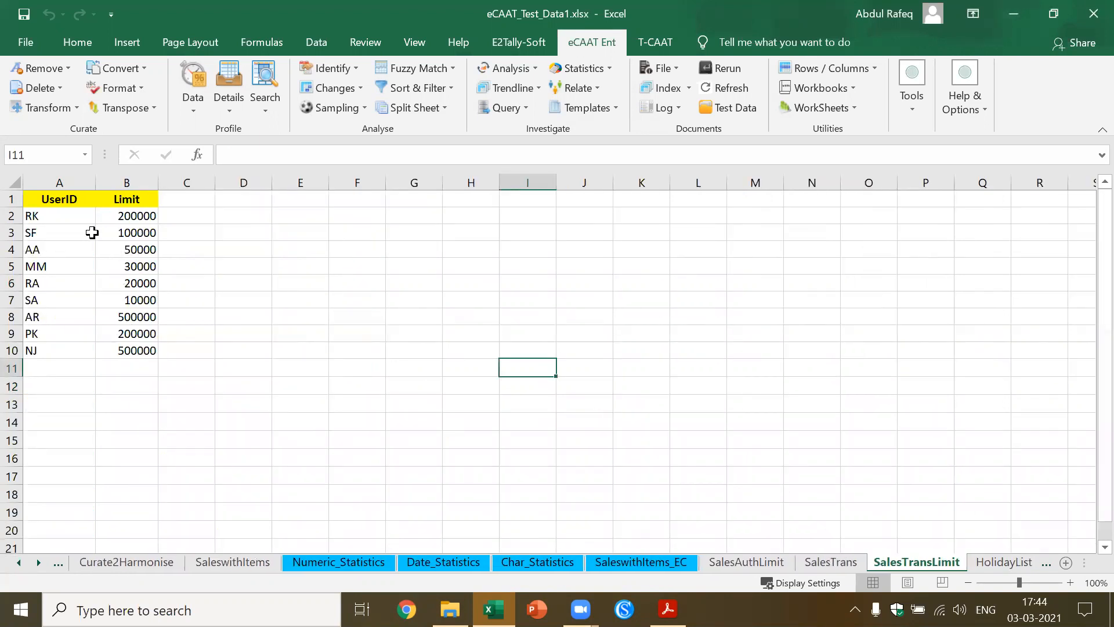
click(41, 211)
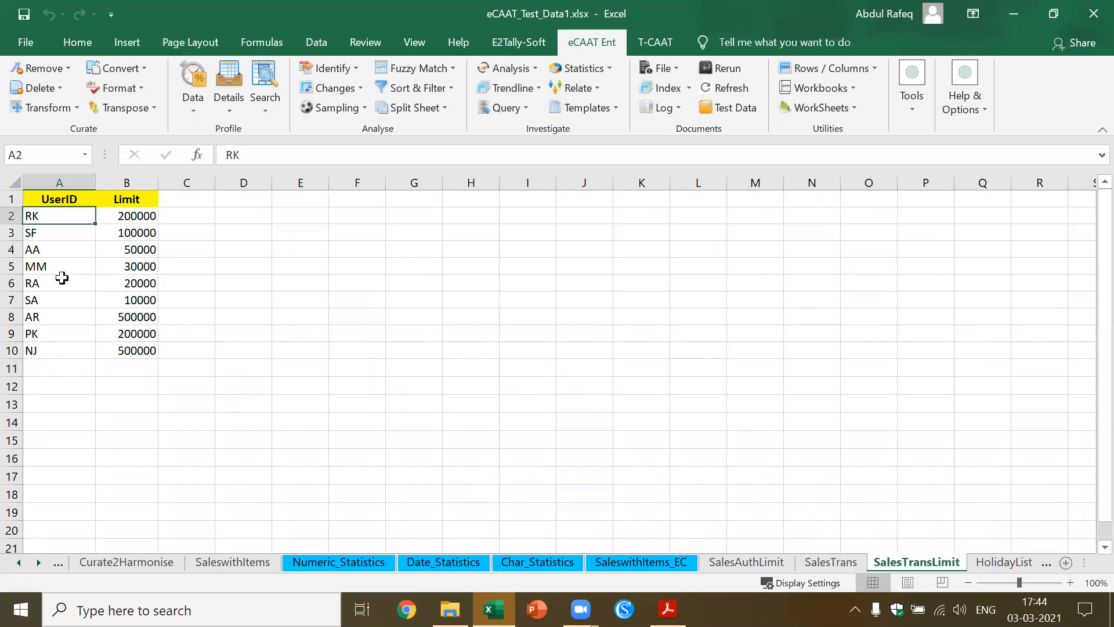
click(834, 566)
click(257, 364)
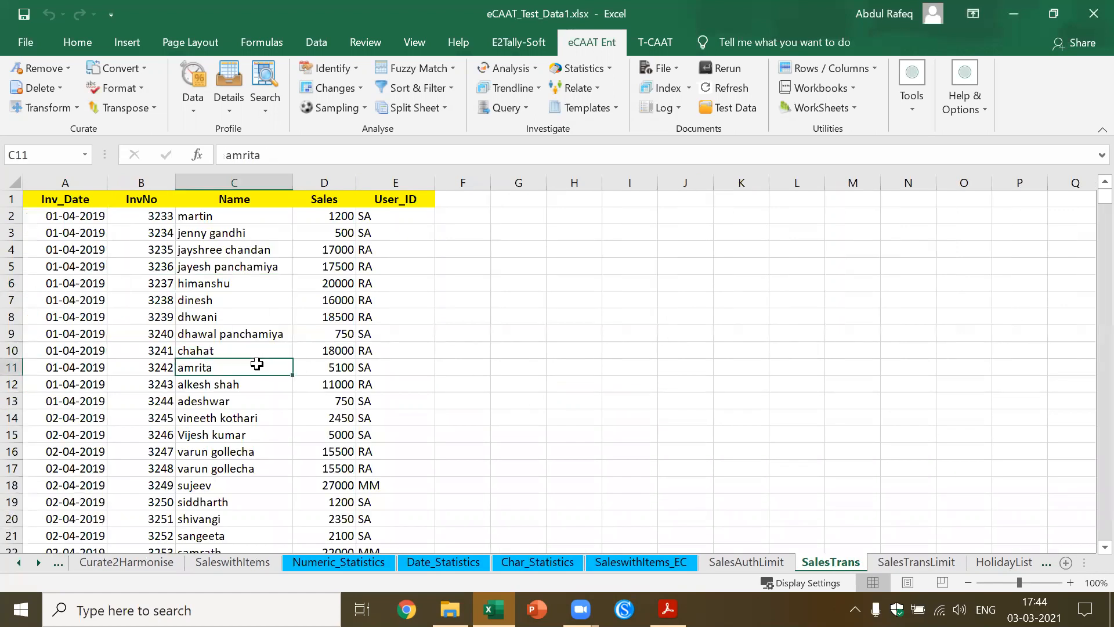
Examine the Name, InvNo, Inv_Date and User_ID columns of SalesTrans and compare them with the user limits in SalesTransLimit
click(230, 174)
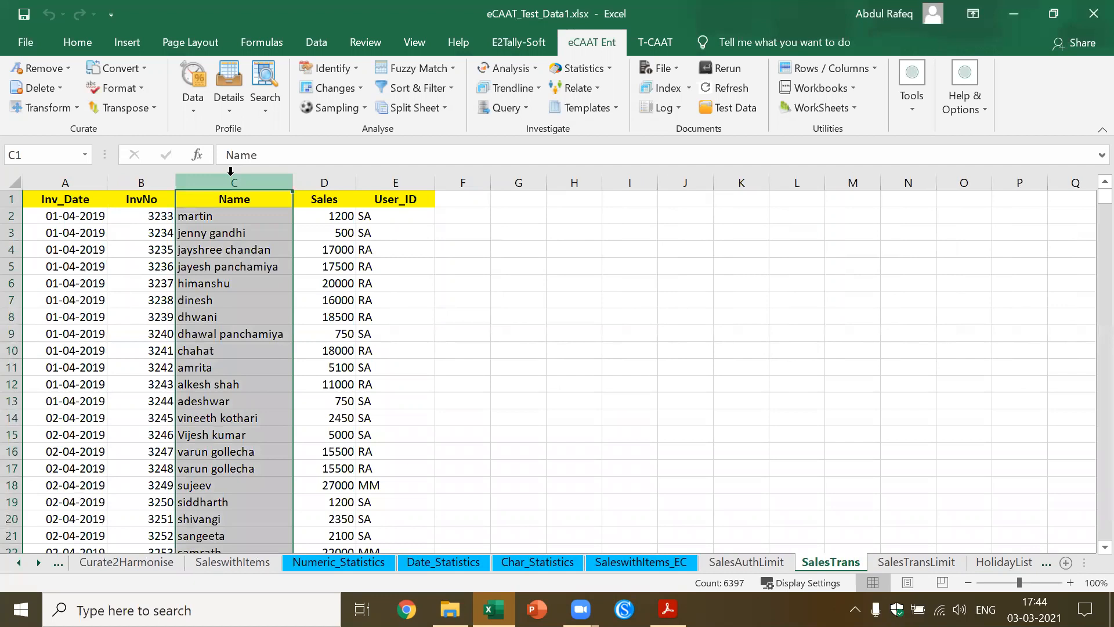
click(152, 183)
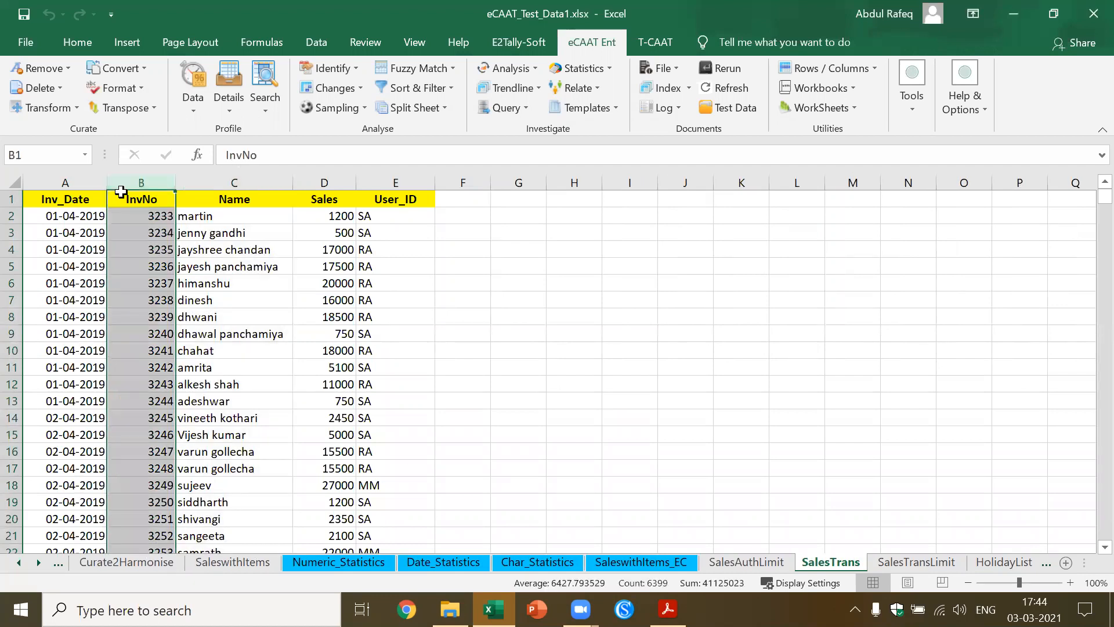
click(65, 182)
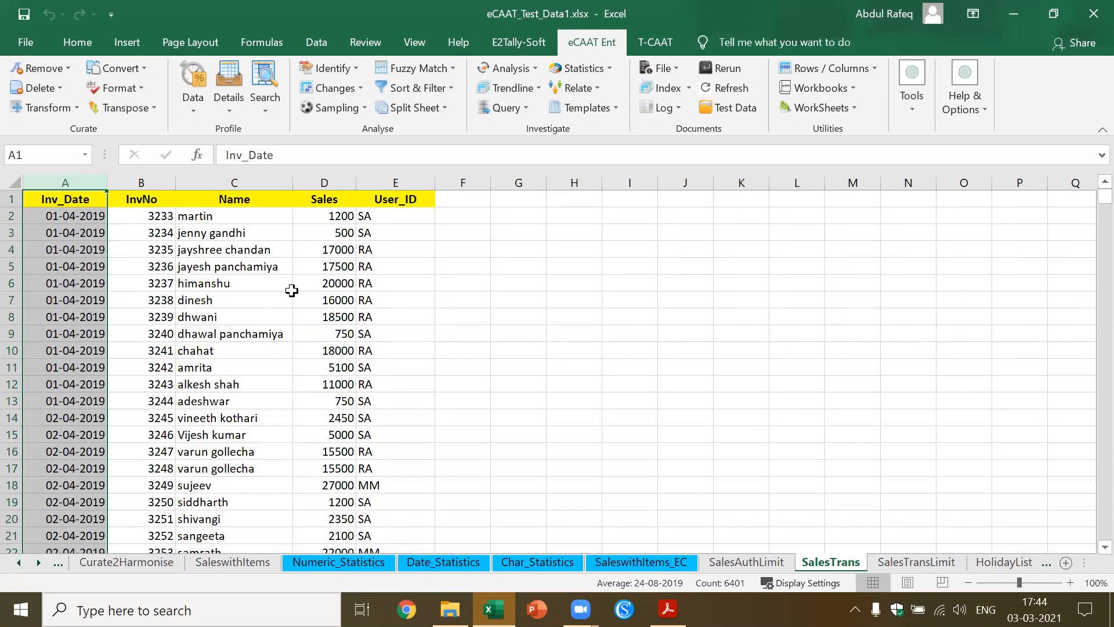
click(249, 182)
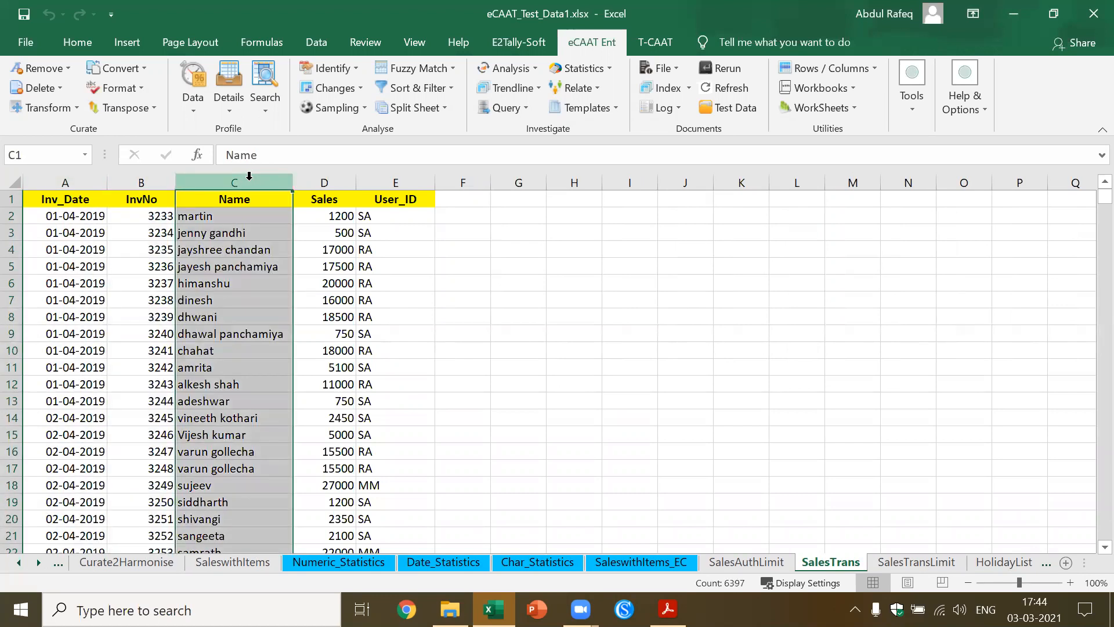
click(400, 287)
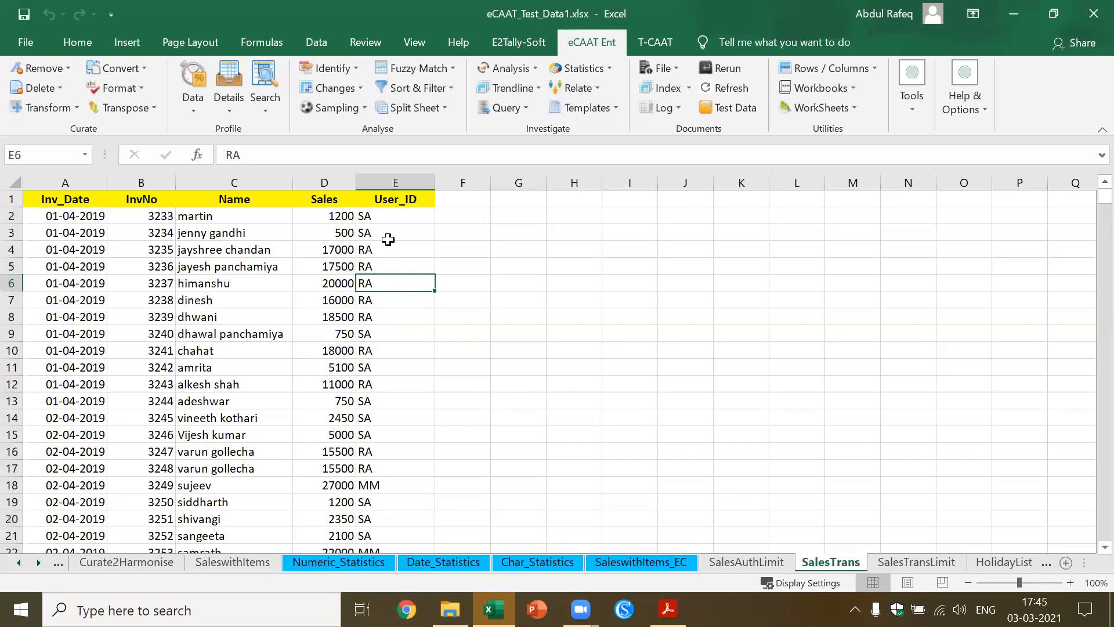
click(927, 566)
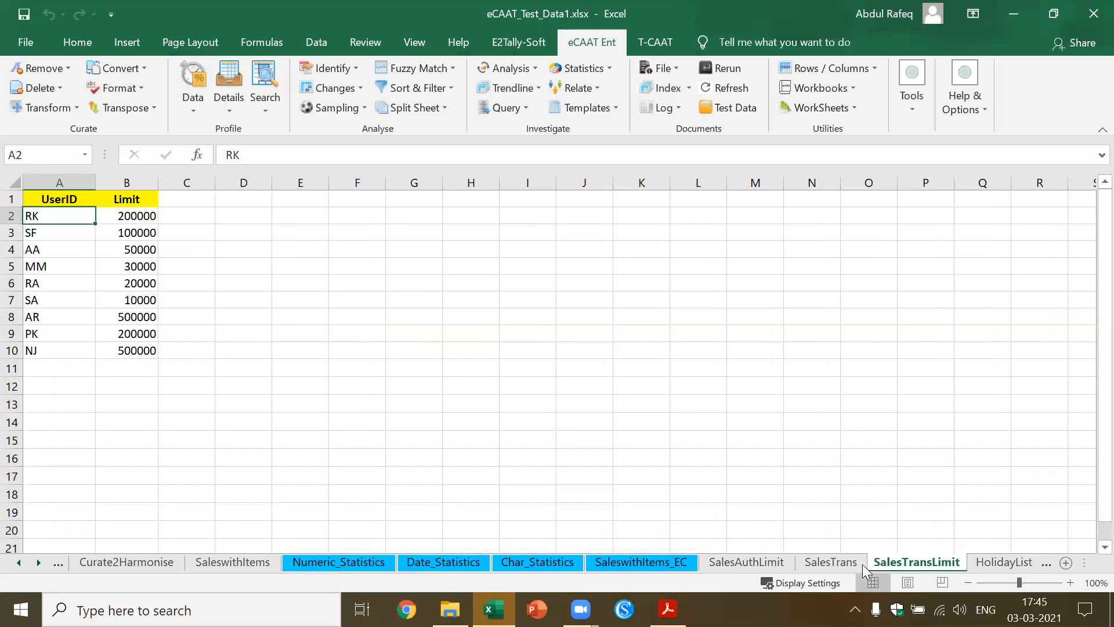
click(838, 564)
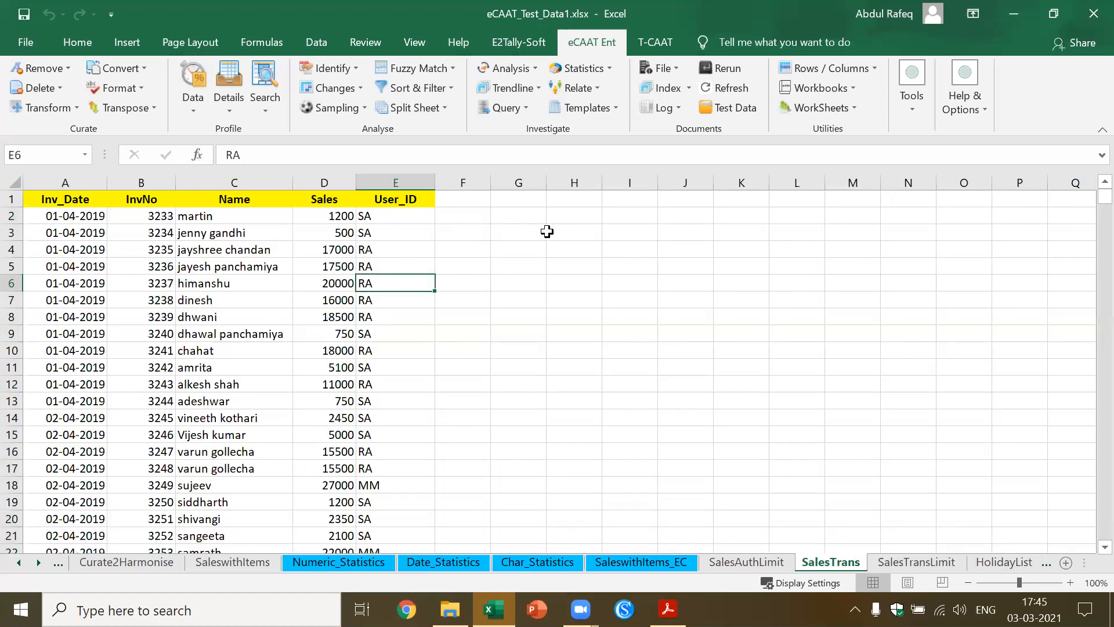
Start an Authentication Check with SalesTrans as the primary file and SalesTransLimit as the secondary file
click(517, 213)
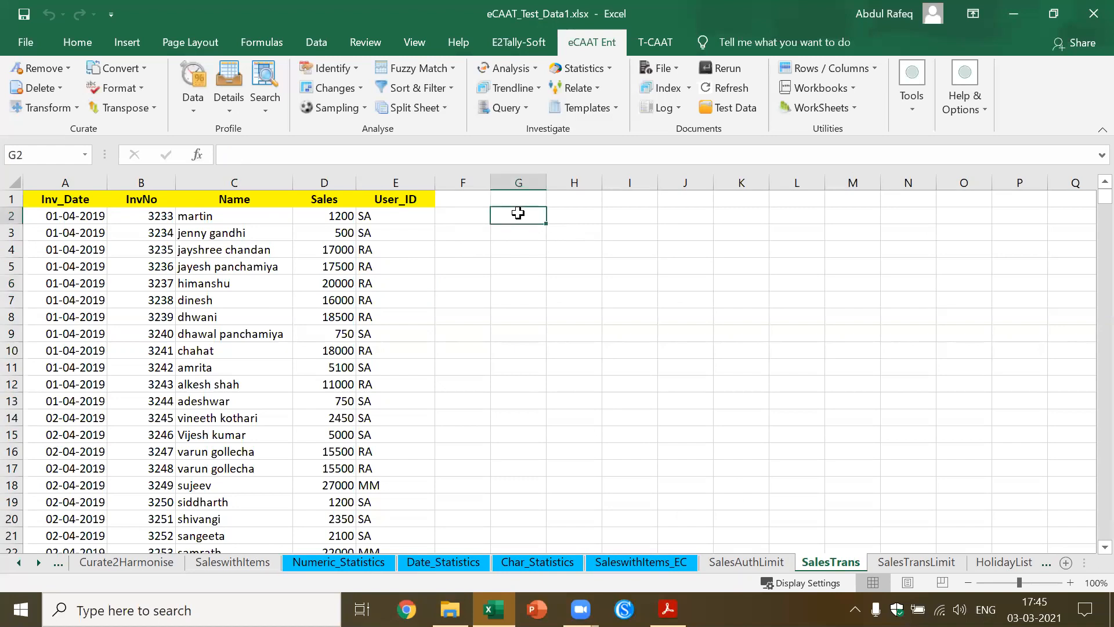
click(615, 110)
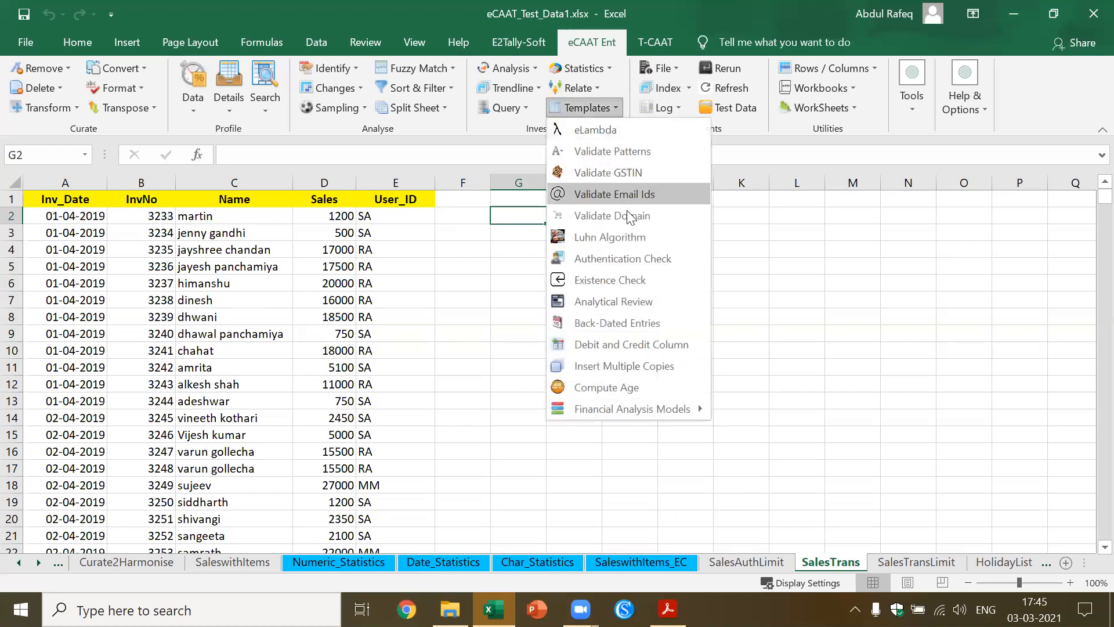
click(623, 258)
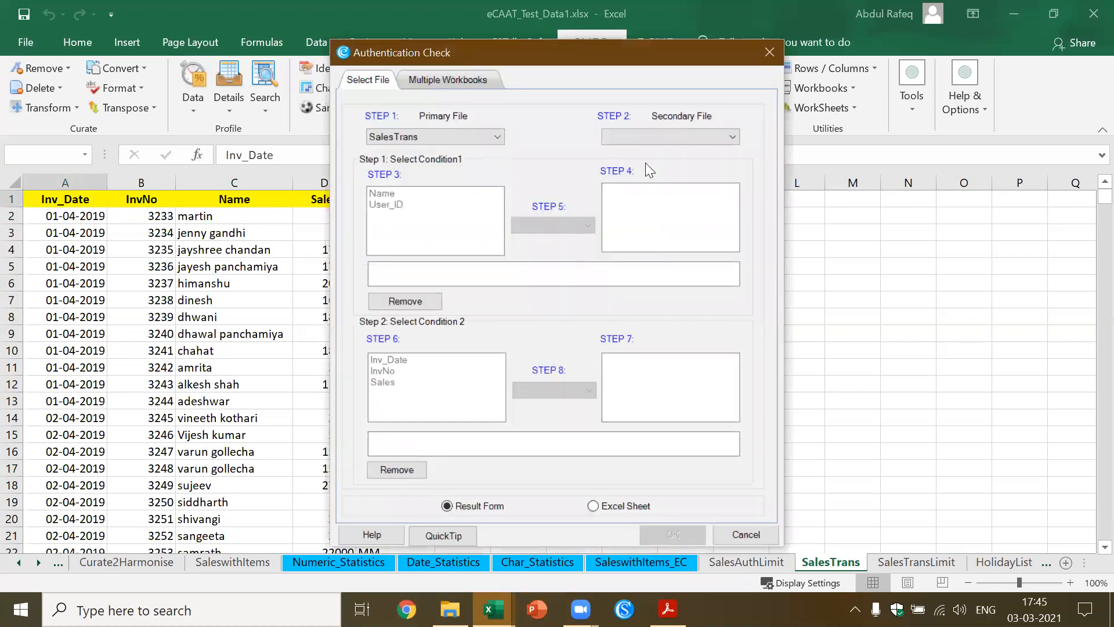
click(731, 137)
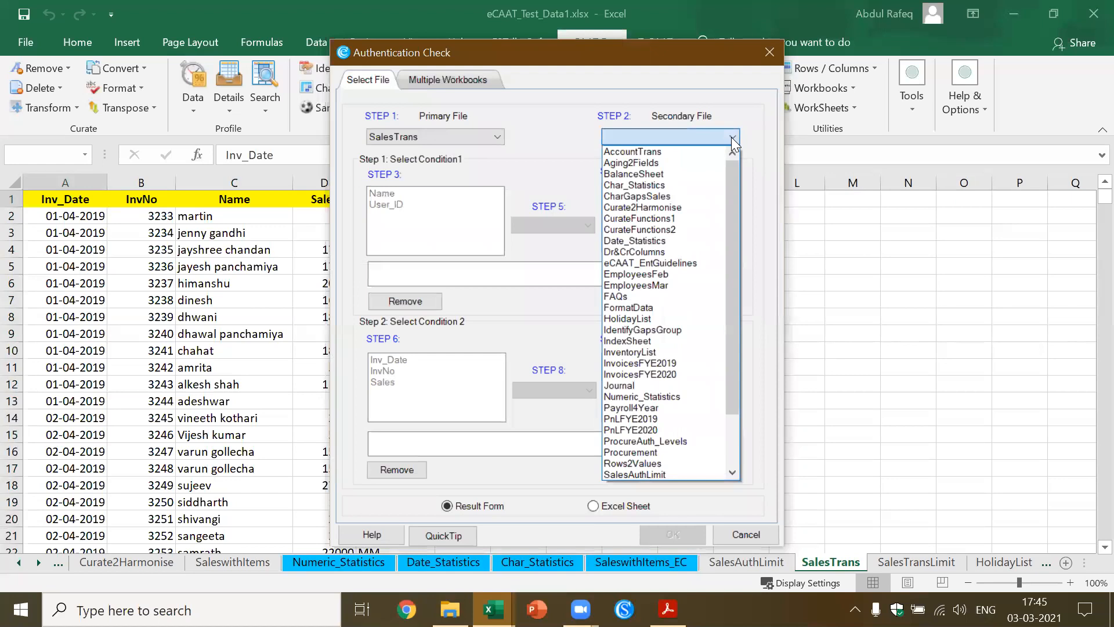
key(s)
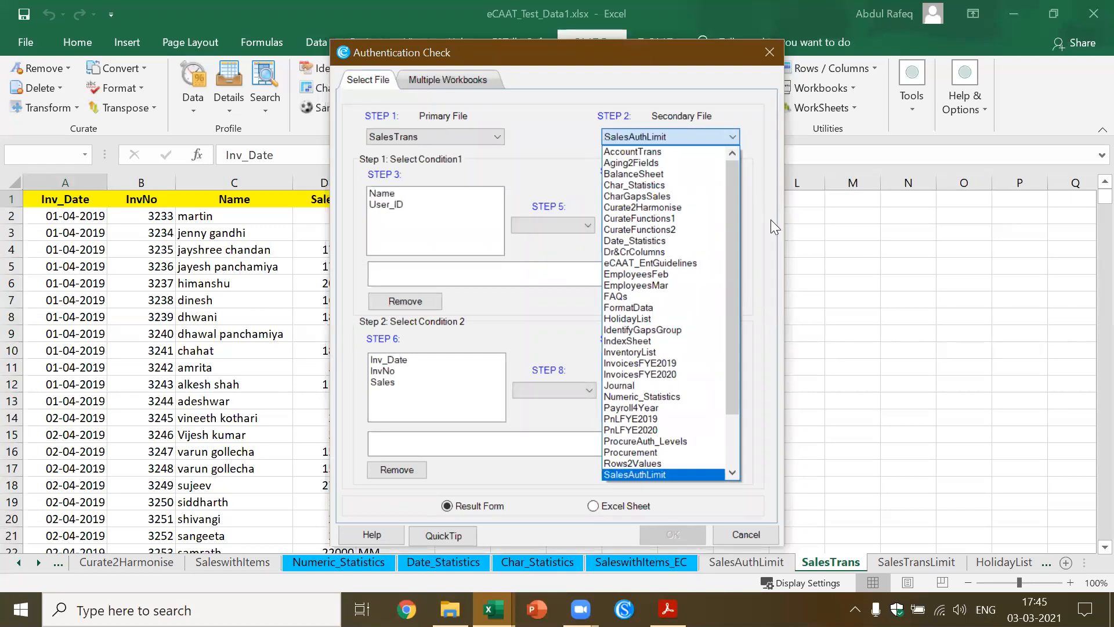
click(732, 473)
click(732, 474)
click(689, 469)
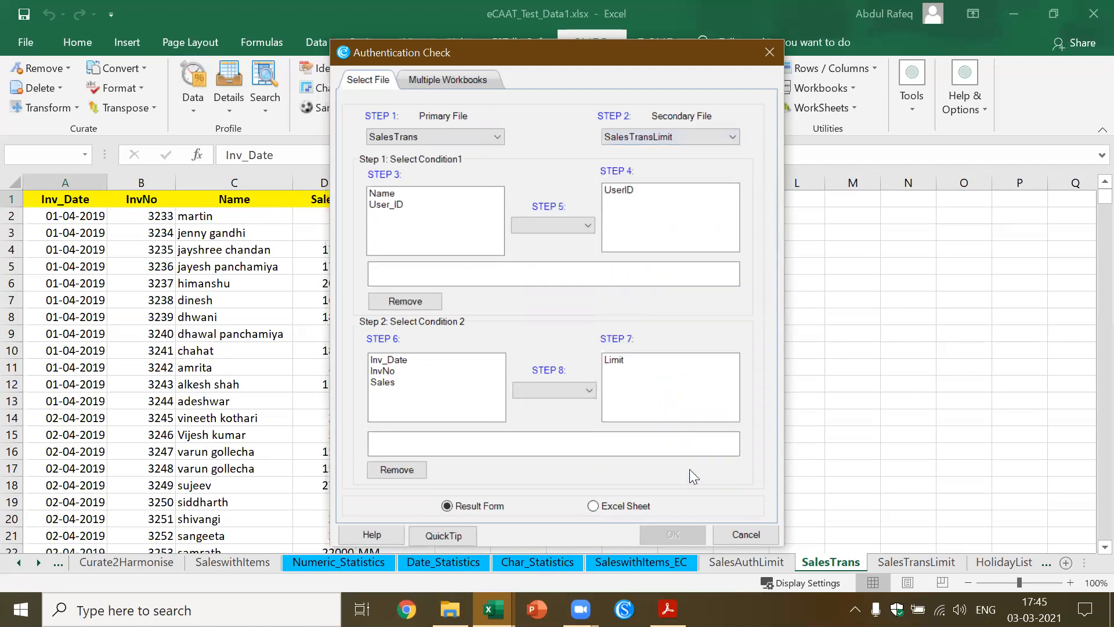
Define condition 1 so that User_ID in SalesTrans equals UserID in SalesTransLimit
click(396, 205)
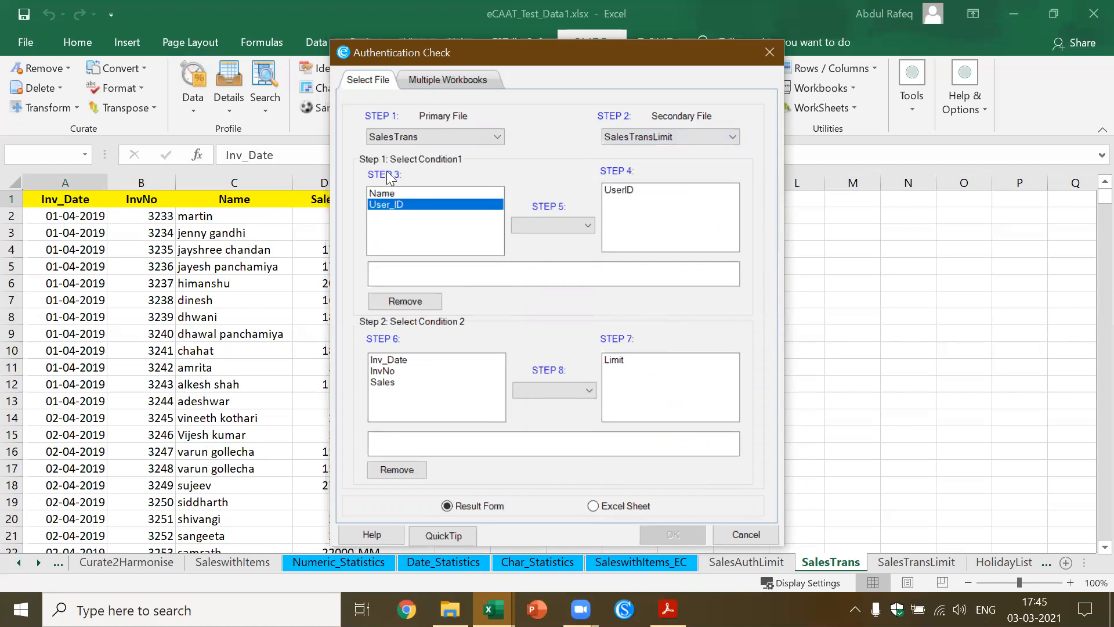
click(626, 190)
click(588, 224)
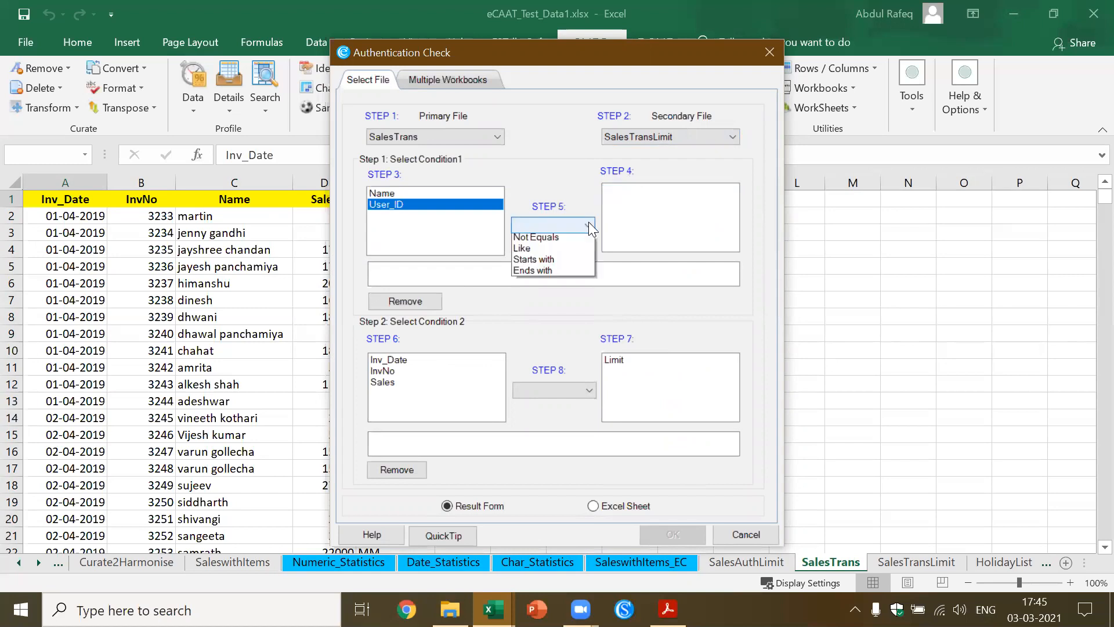
click(560, 236)
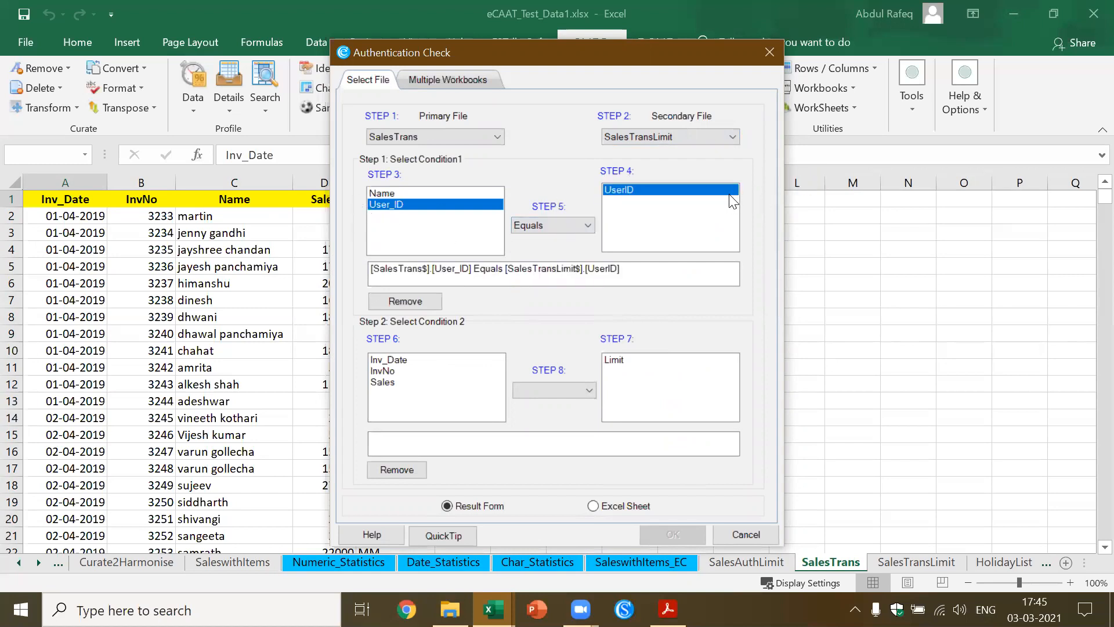
Define condition 2 as Sales > Limit and run the check with output to the result form
click(389, 384)
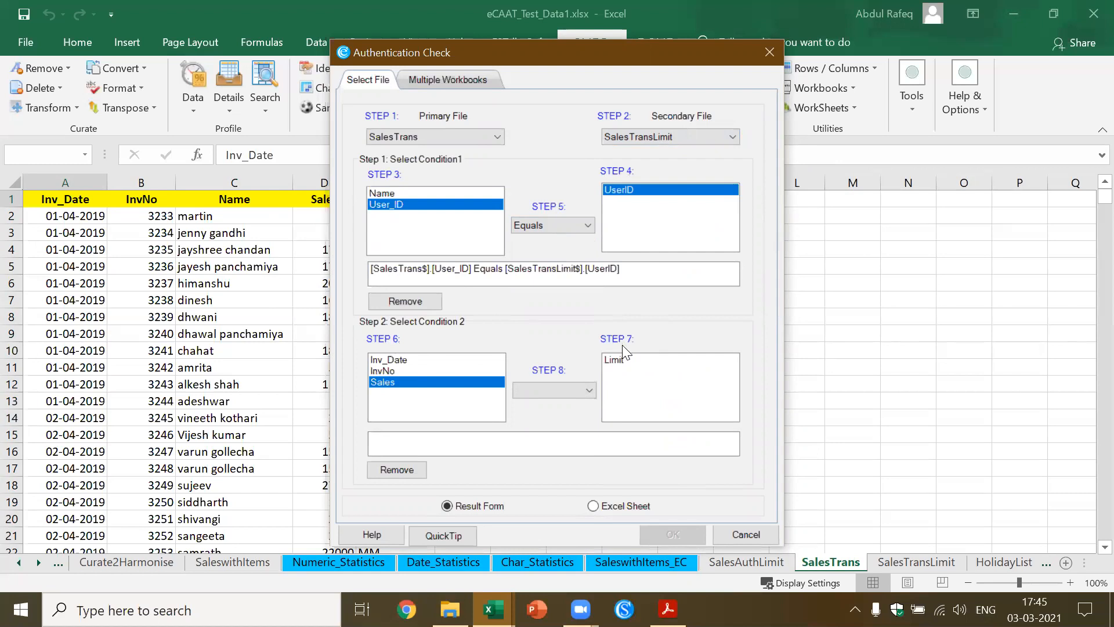
click(620, 360)
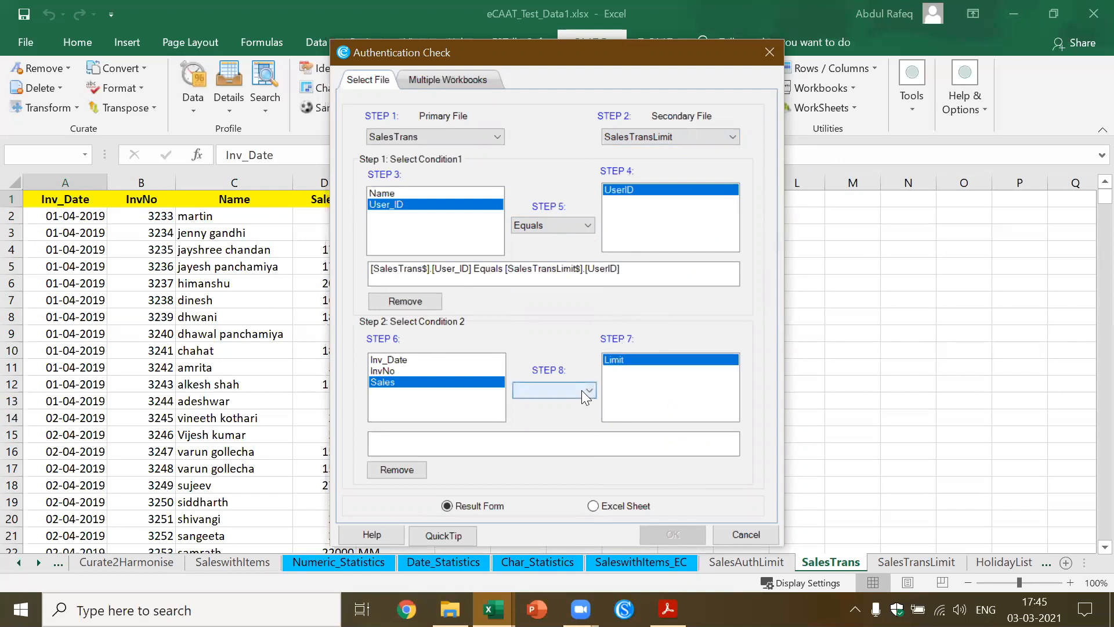
click(584, 390)
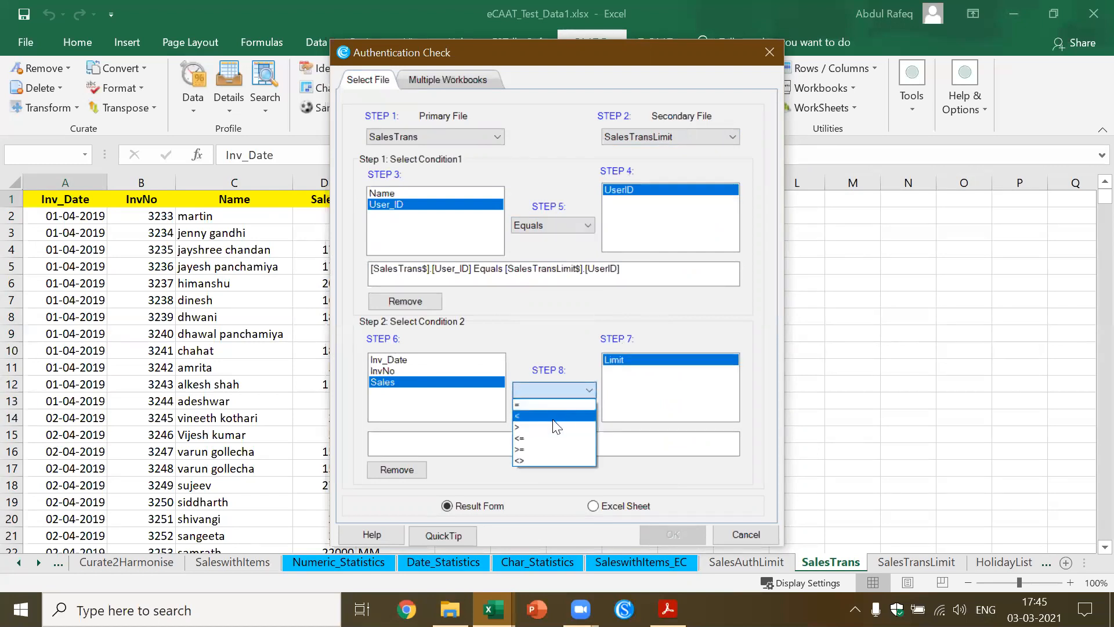
click(553, 425)
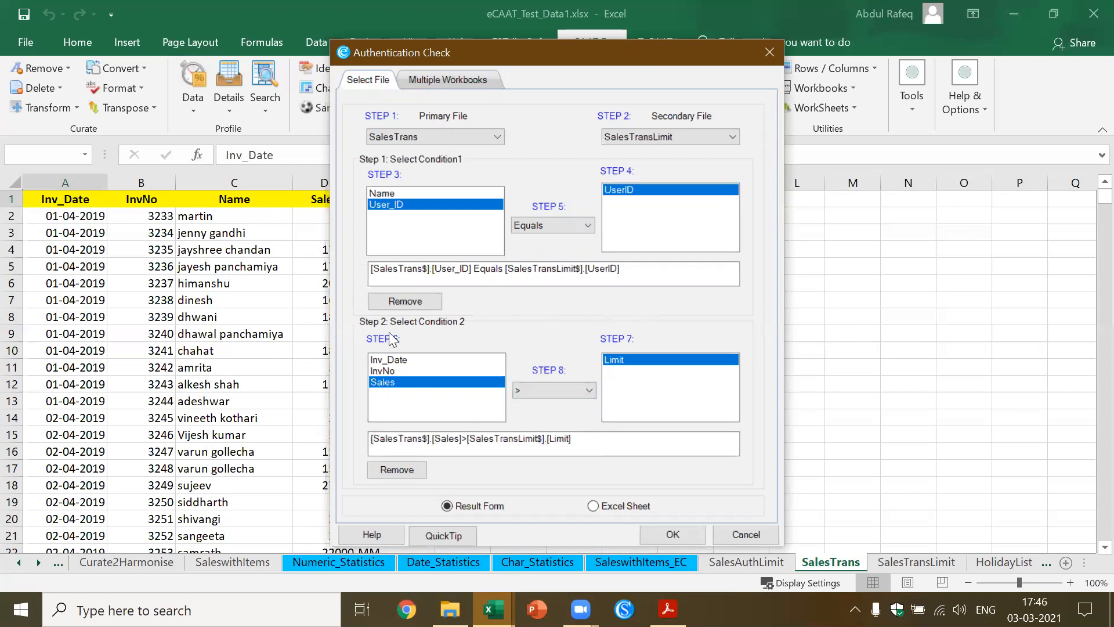
click(670, 536)
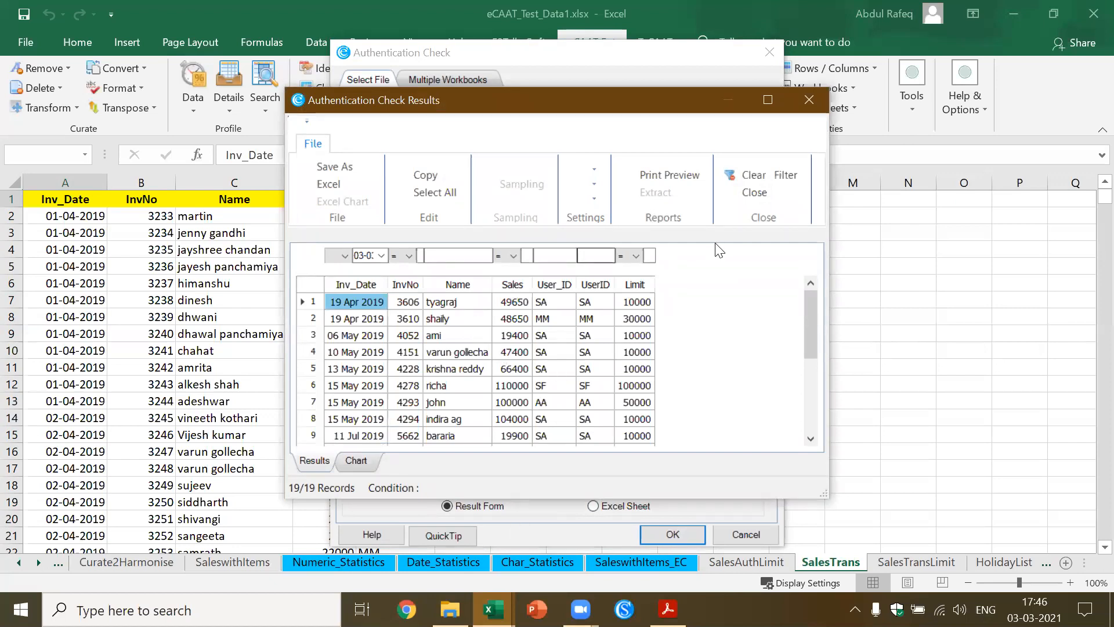
Maximize the Authentication Check results and compare the first record's Sales value with its UserID and limit
click(771, 100)
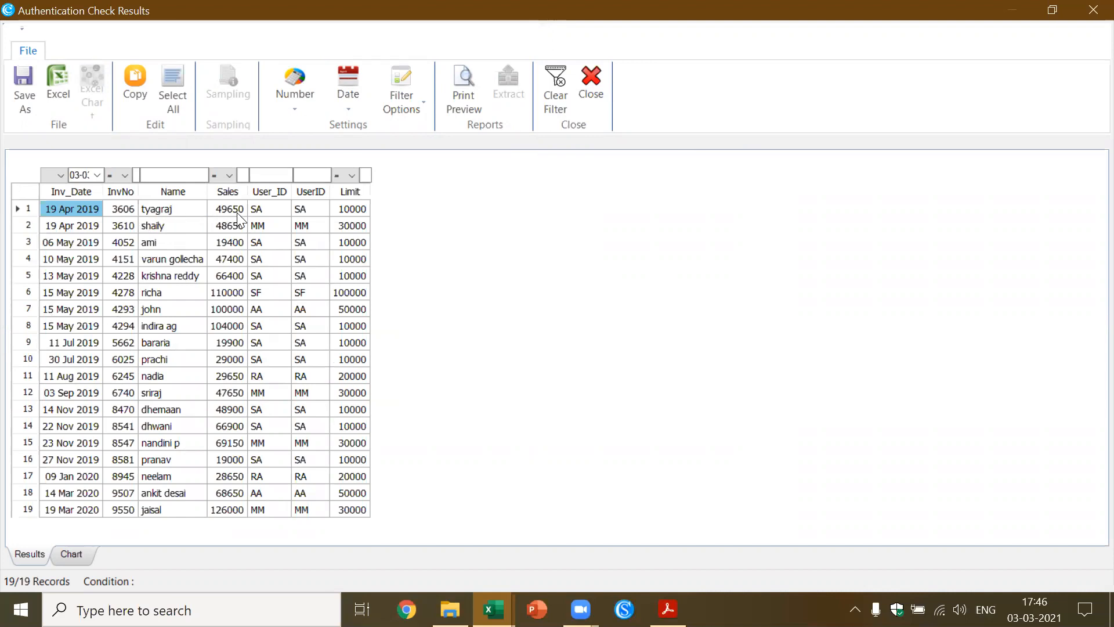
click(231, 210)
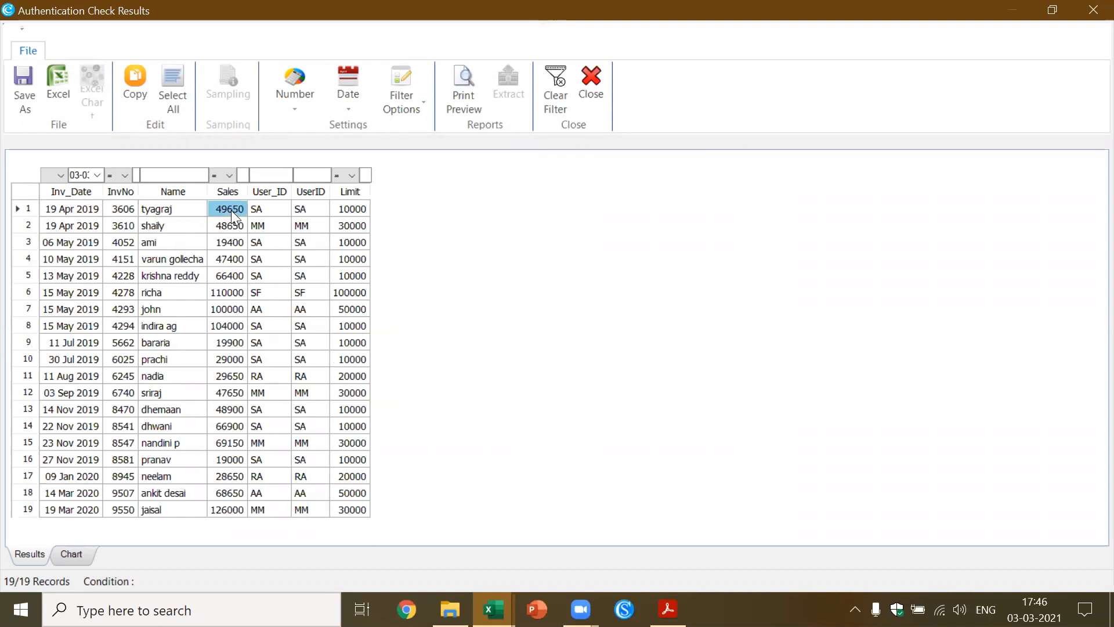
click(306, 210)
Filter the results by UserID "sa" and "mm" in turn, clearing each filter, and close the results
click(316, 175)
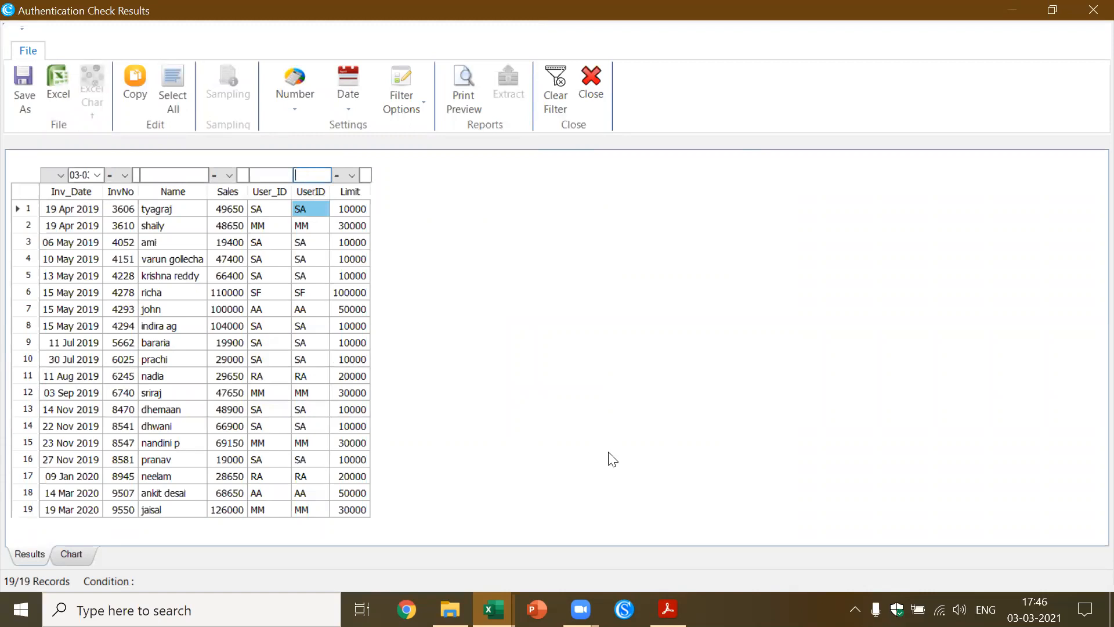
text(sa)
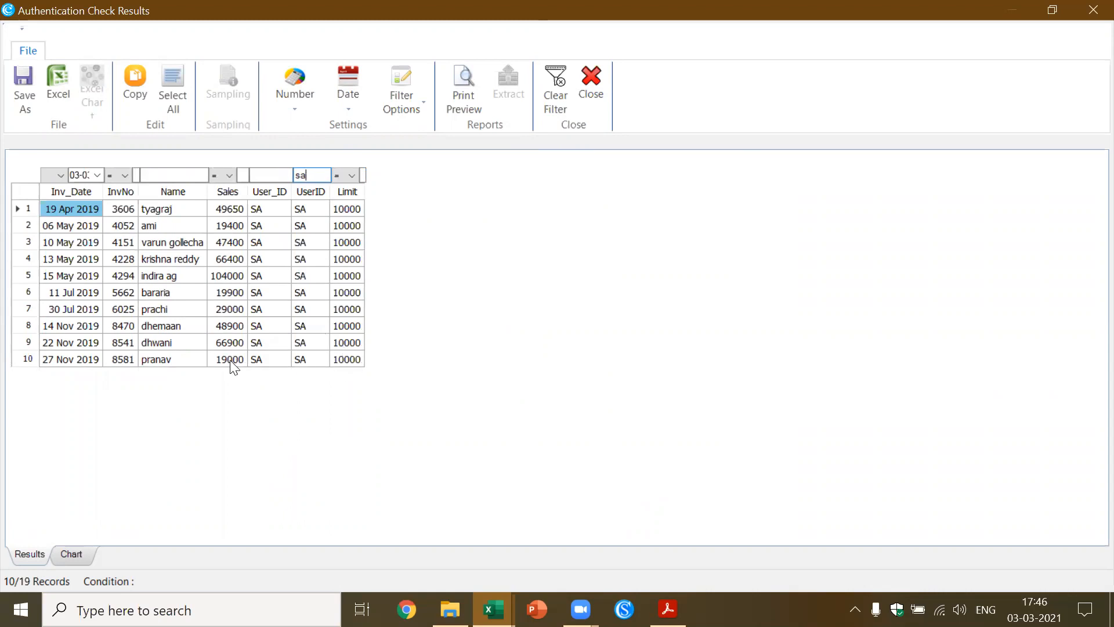
key(BackSpace)
key(BackSpace)
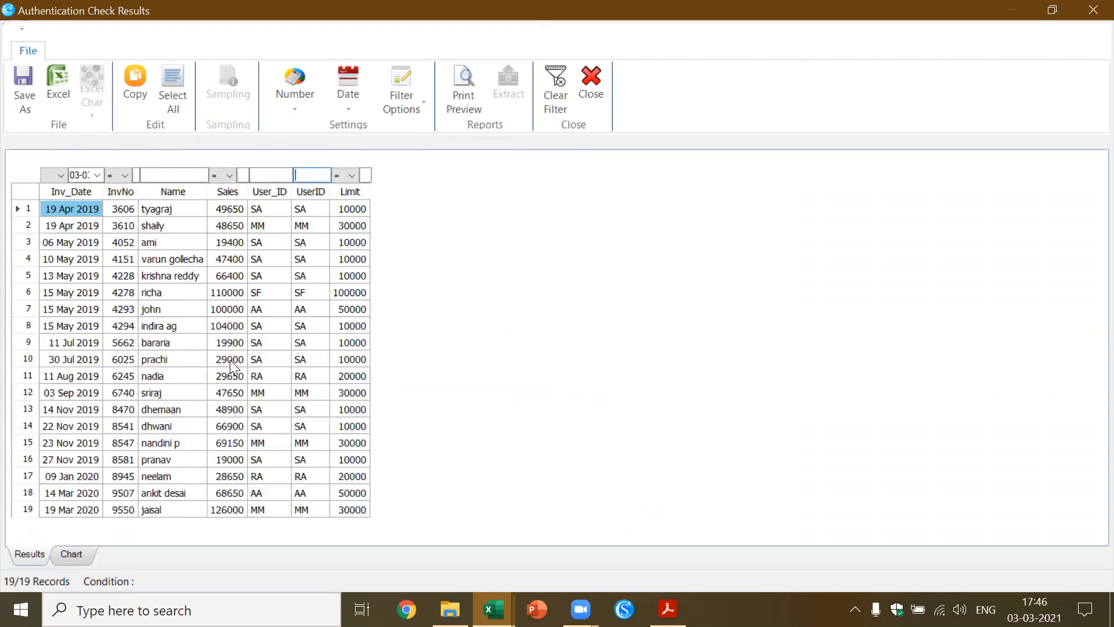
text(mm)
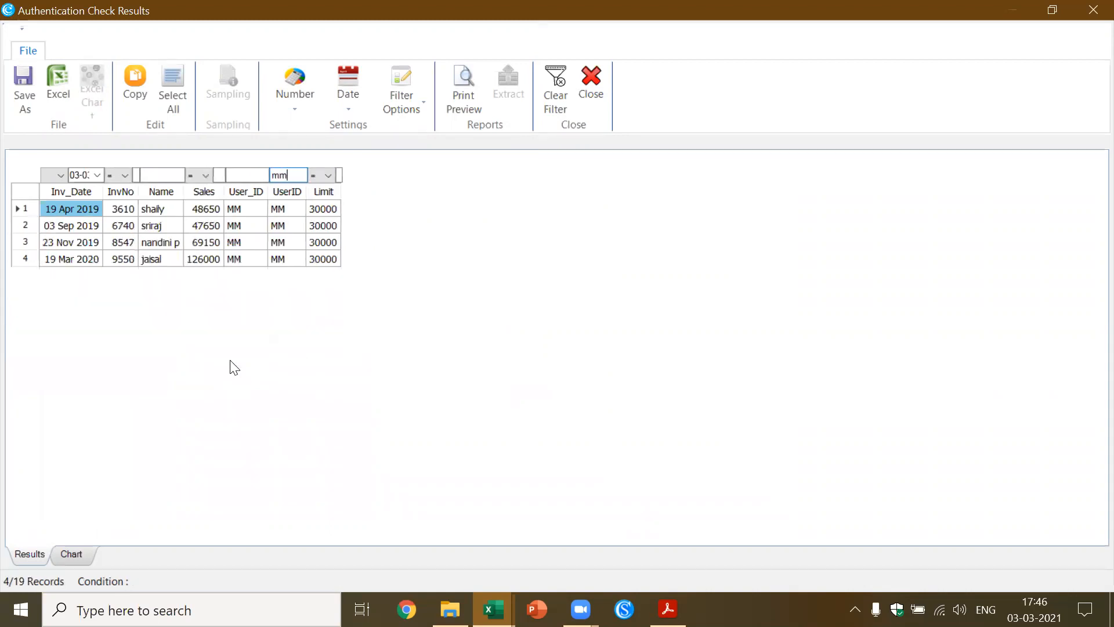
key(BackSpace)
key(BackSpace)
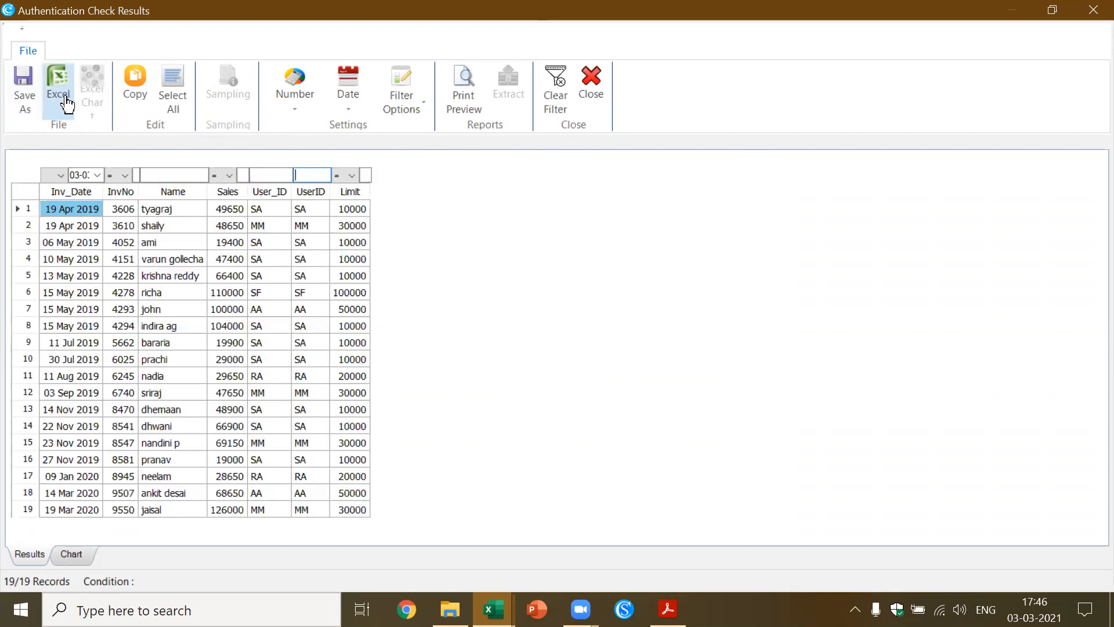
click(597, 95)
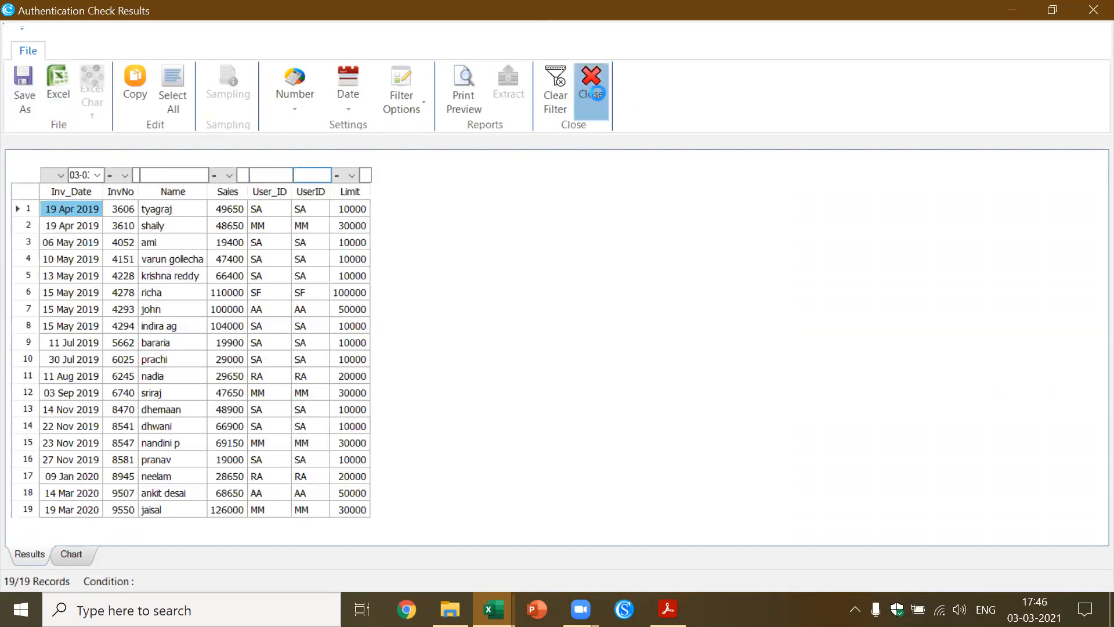
Start a Numeric Stratification of SalesTrans with Sales as both the field to stratify and the field to total
click(441, 295)
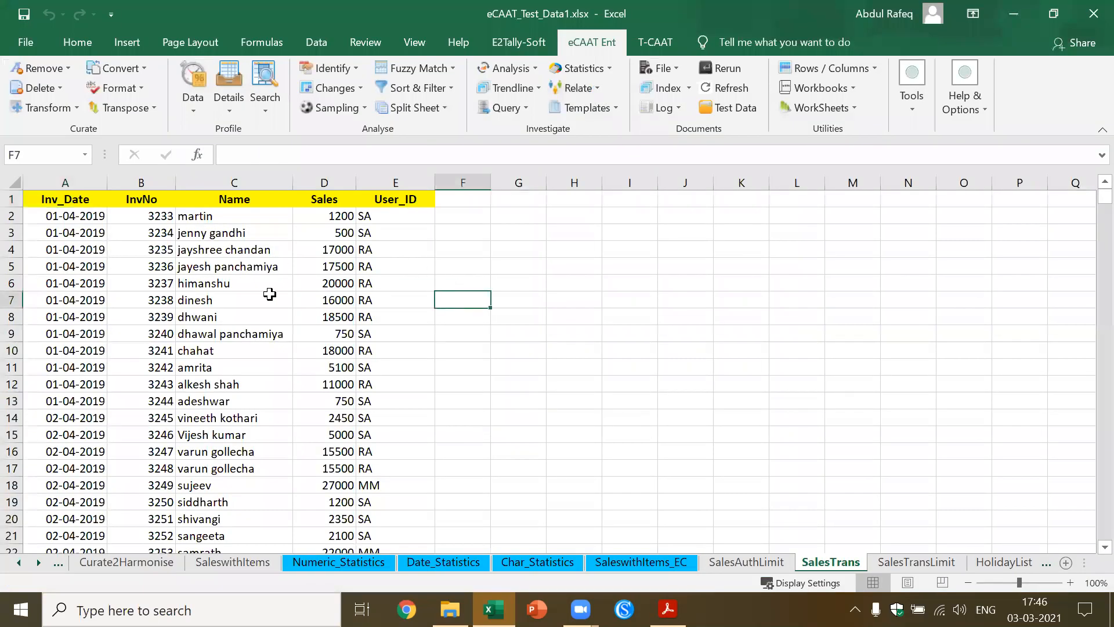
click(300, 297)
click(251, 268)
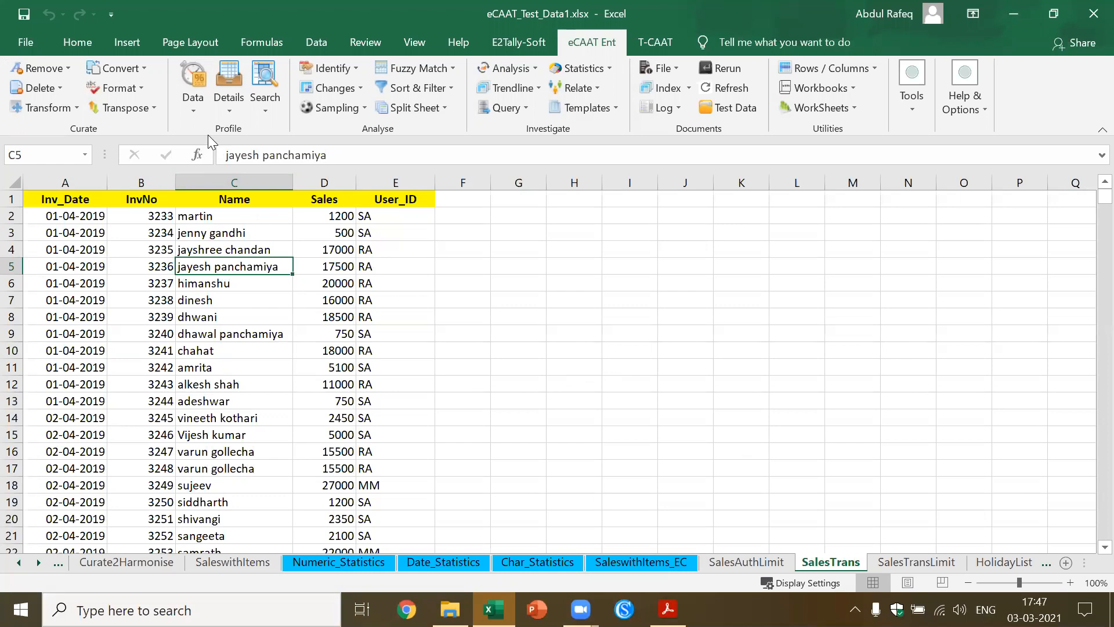
click(192, 111)
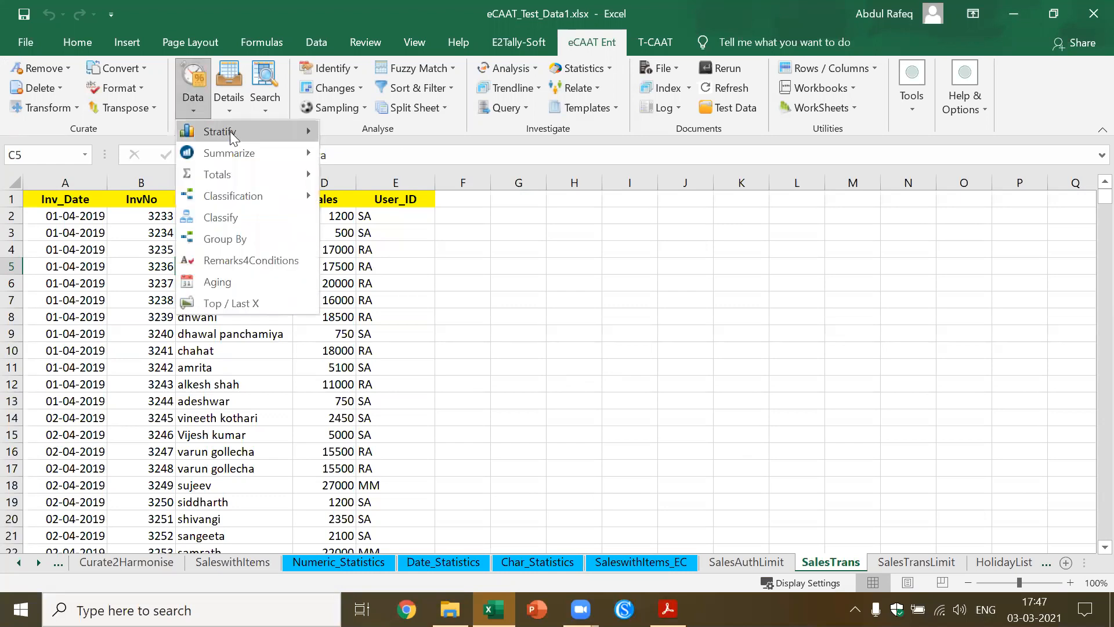
mouse_move(232, 137)
click(378, 135)
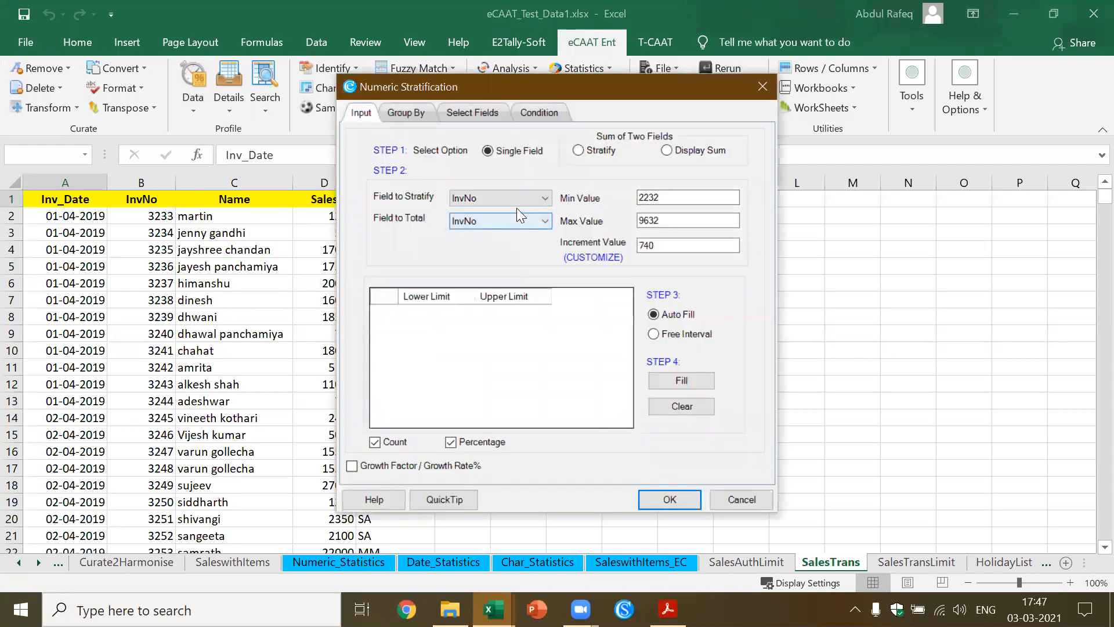
click(545, 198)
click(521, 223)
click(545, 221)
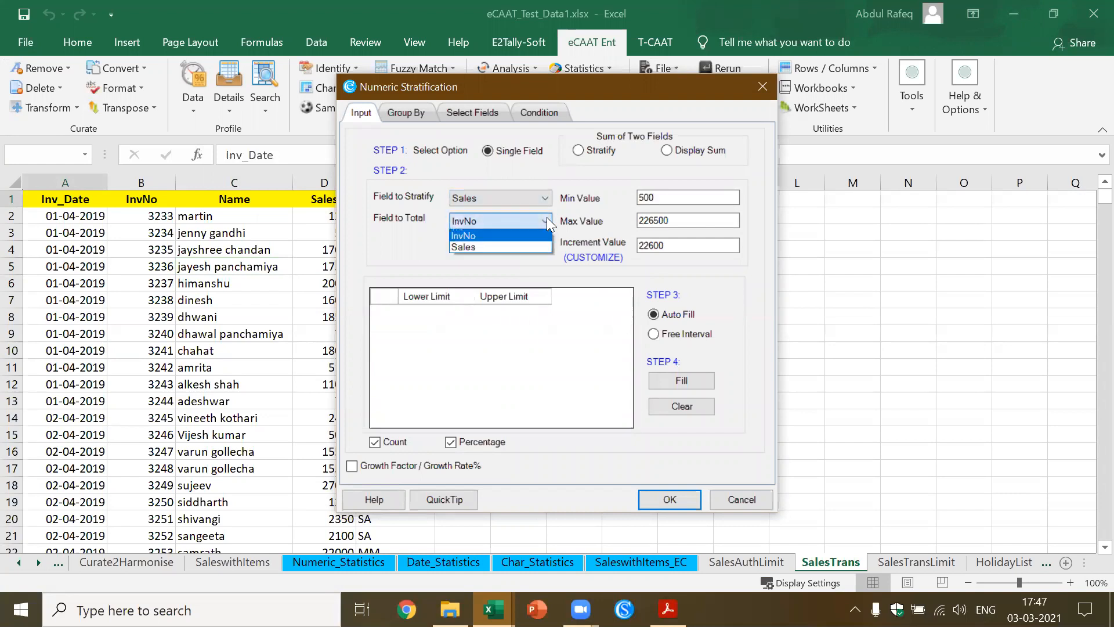
click(515, 245)
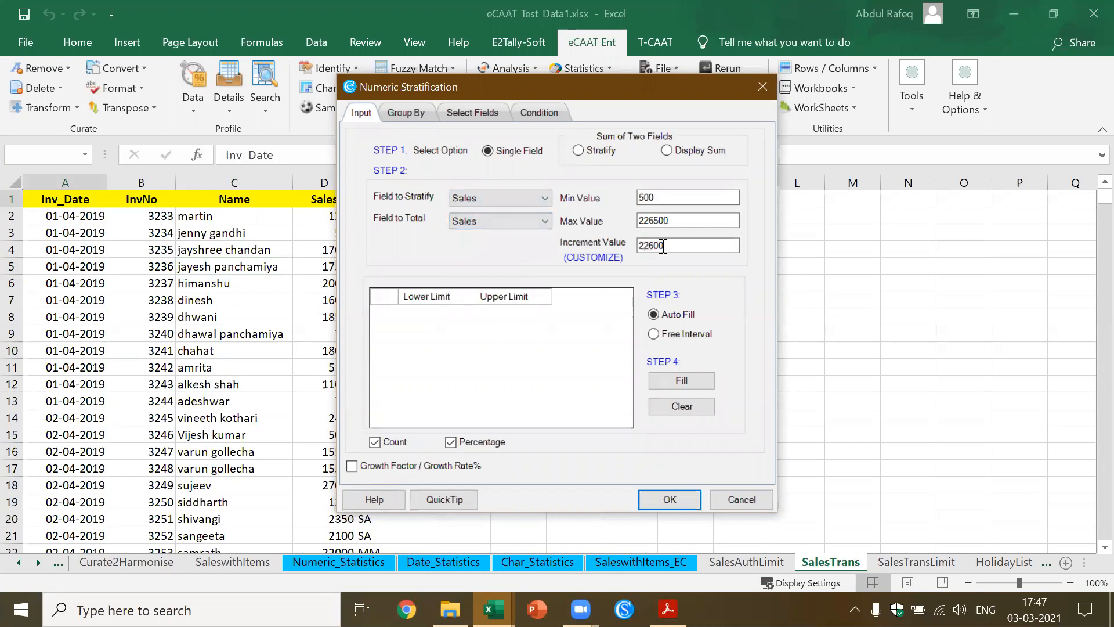
Auto-fill the Sales interval limits and run the Numeric Stratification
click(667, 383)
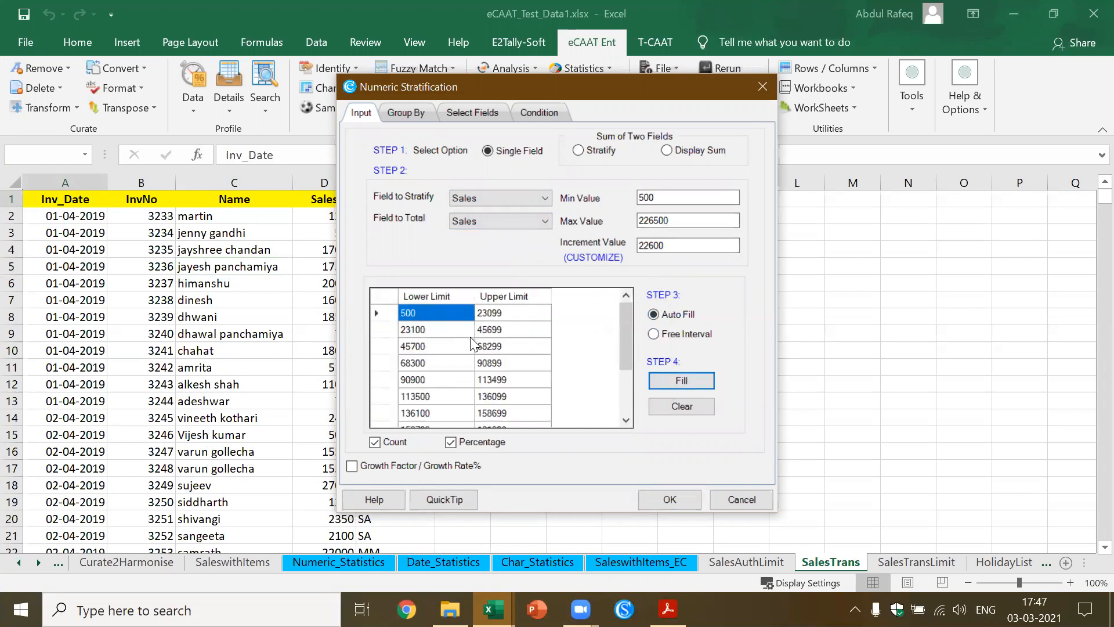
click(667, 499)
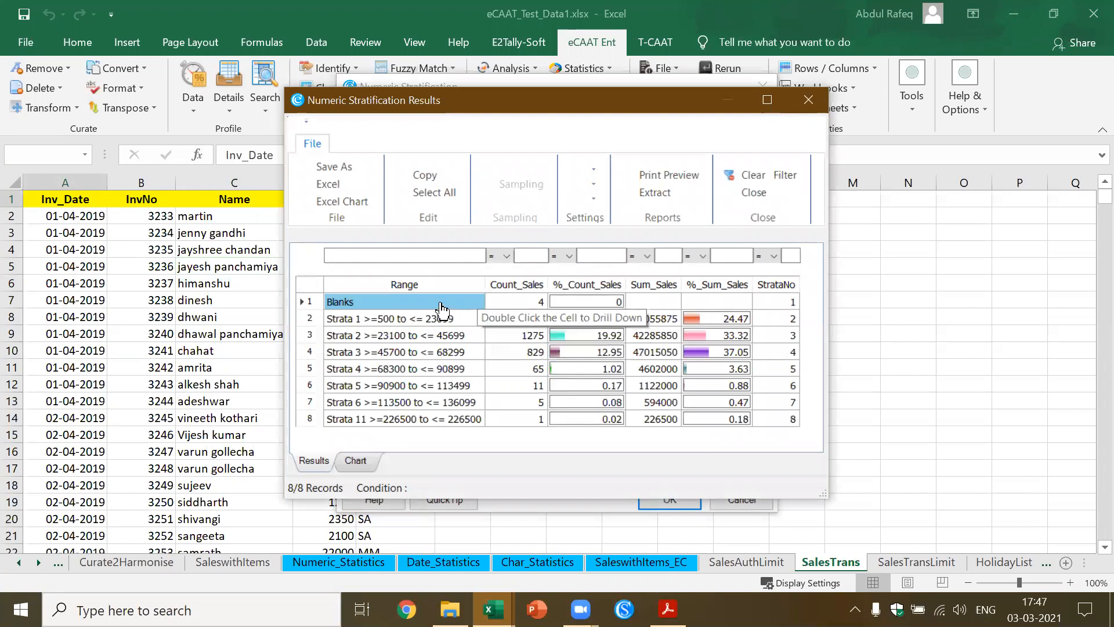
Drill down into the Blanks records of the Numeric Stratification results and close the result windows
double_click(534, 304)
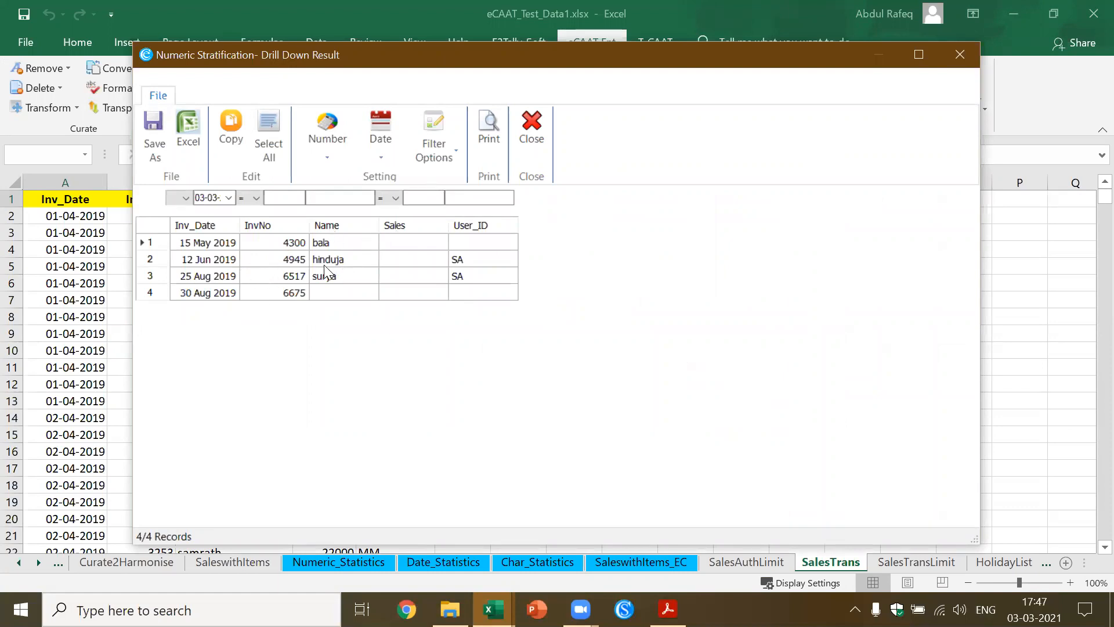
click(531, 124)
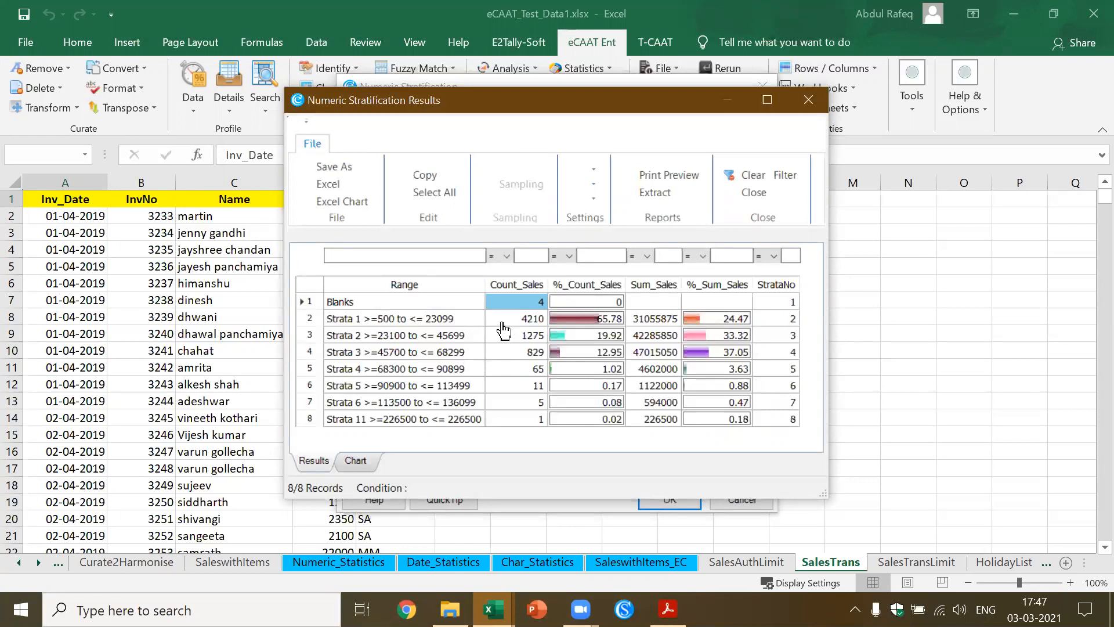
click(652, 280)
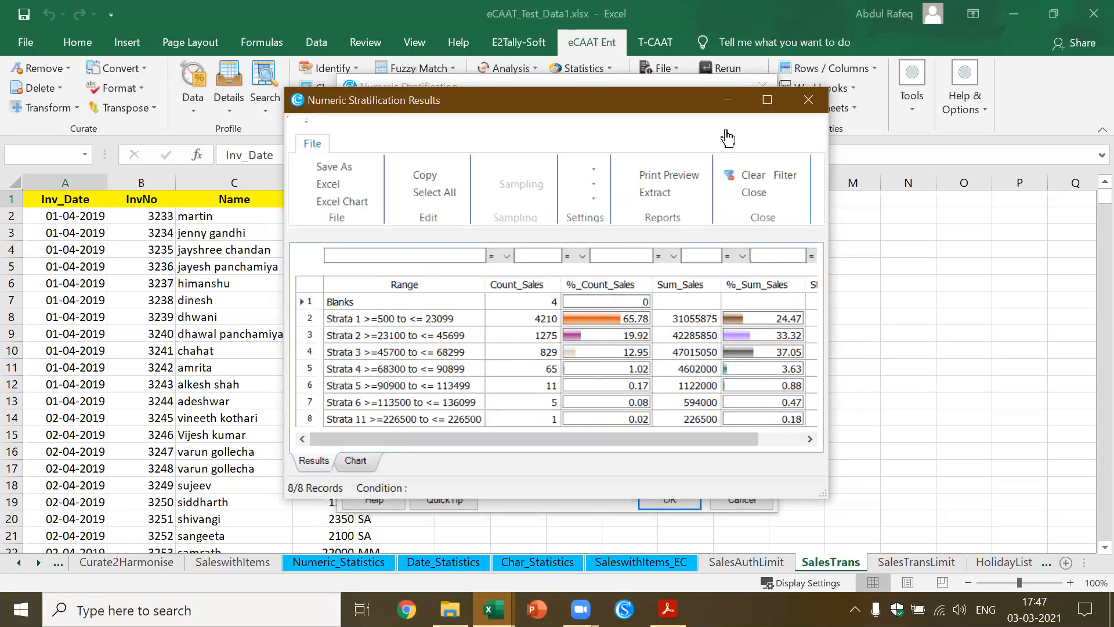
click(809, 100)
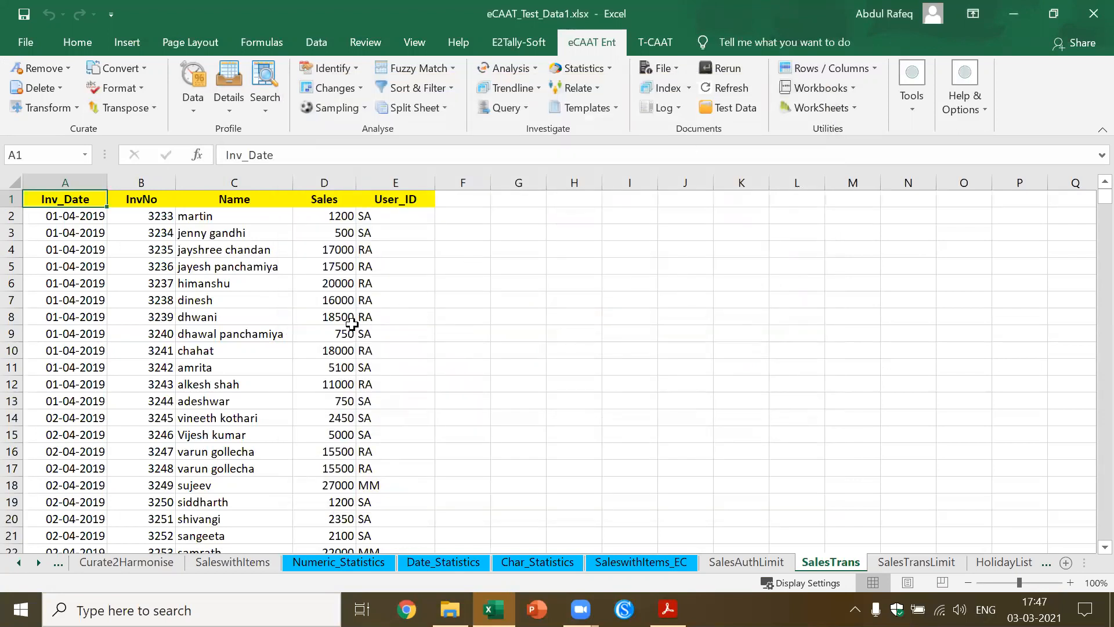
Start a Date Stratification of SalesTrans with Inv_Date as the field to stratify and Sales as the field to total
click(312, 321)
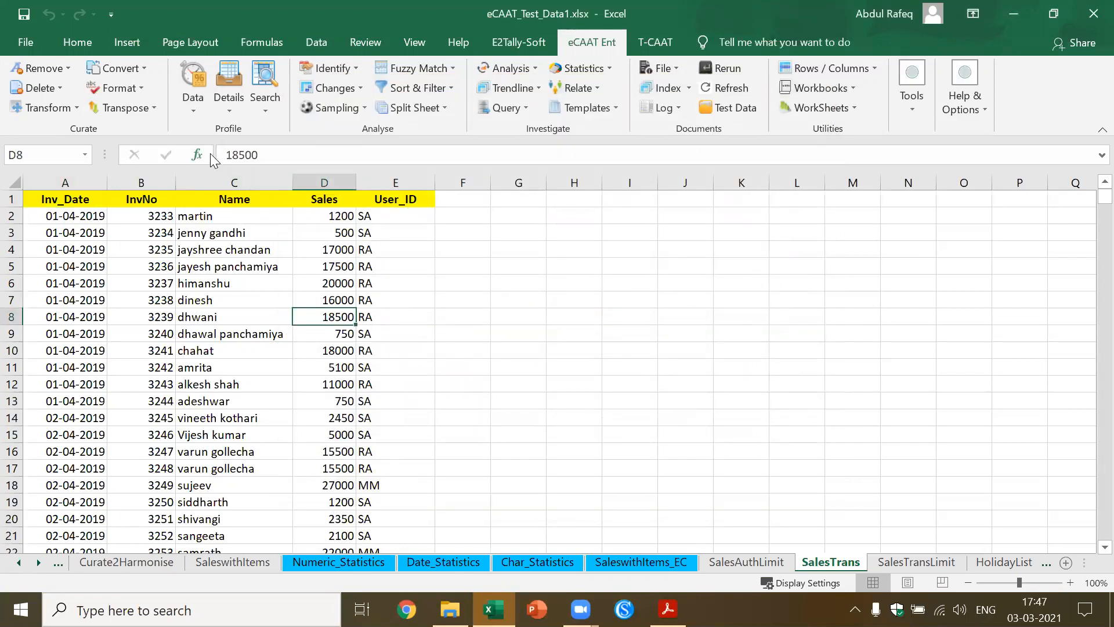
click(192, 101)
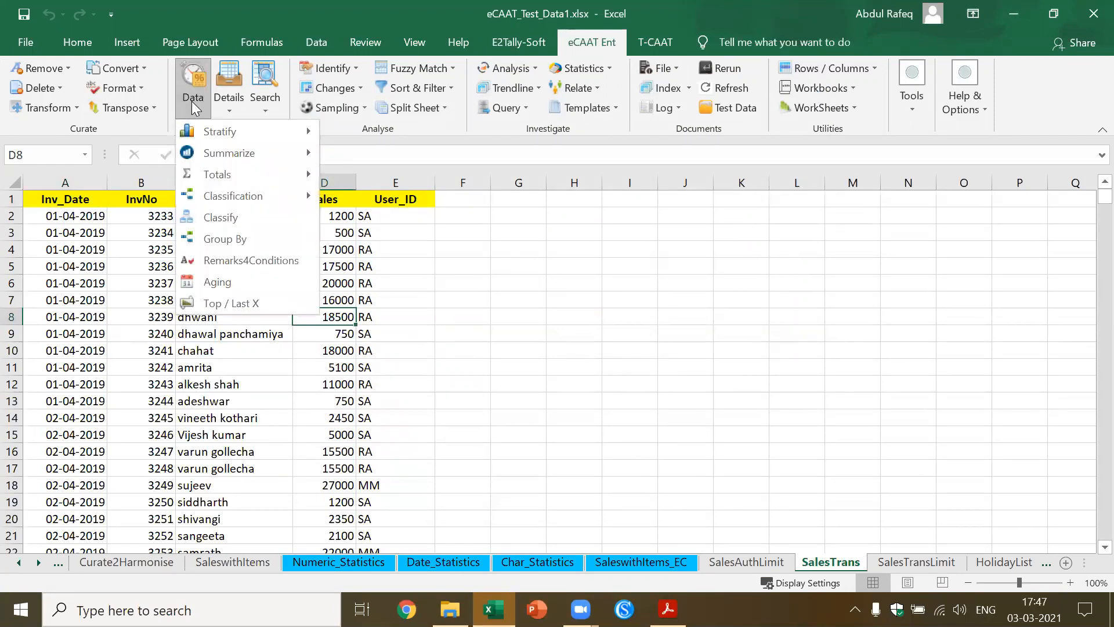
mouse_move(233, 139)
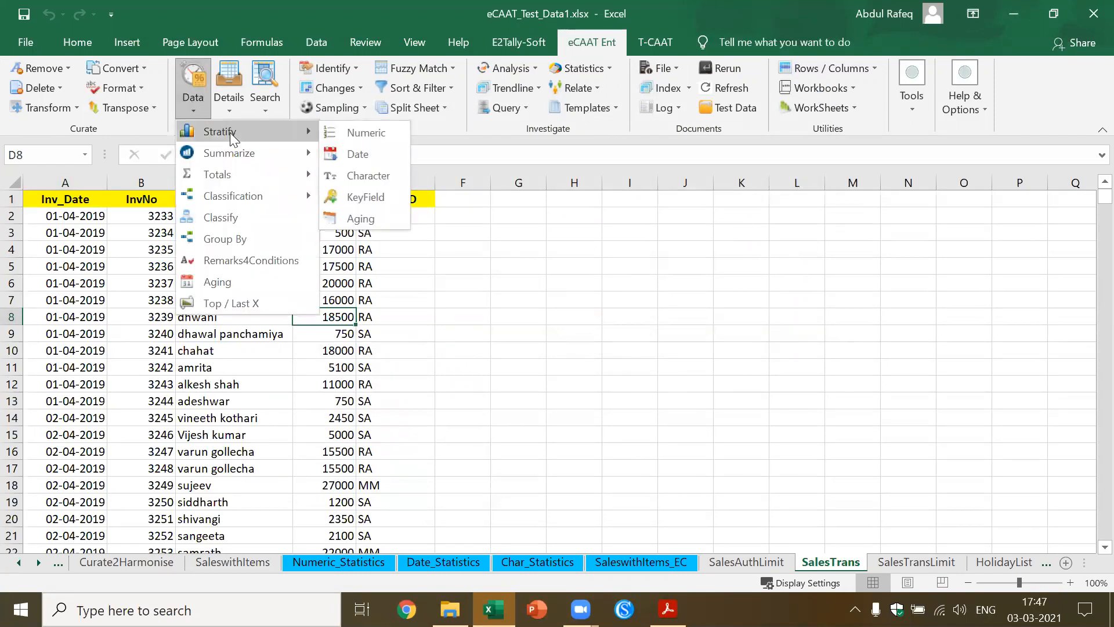
click(391, 156)
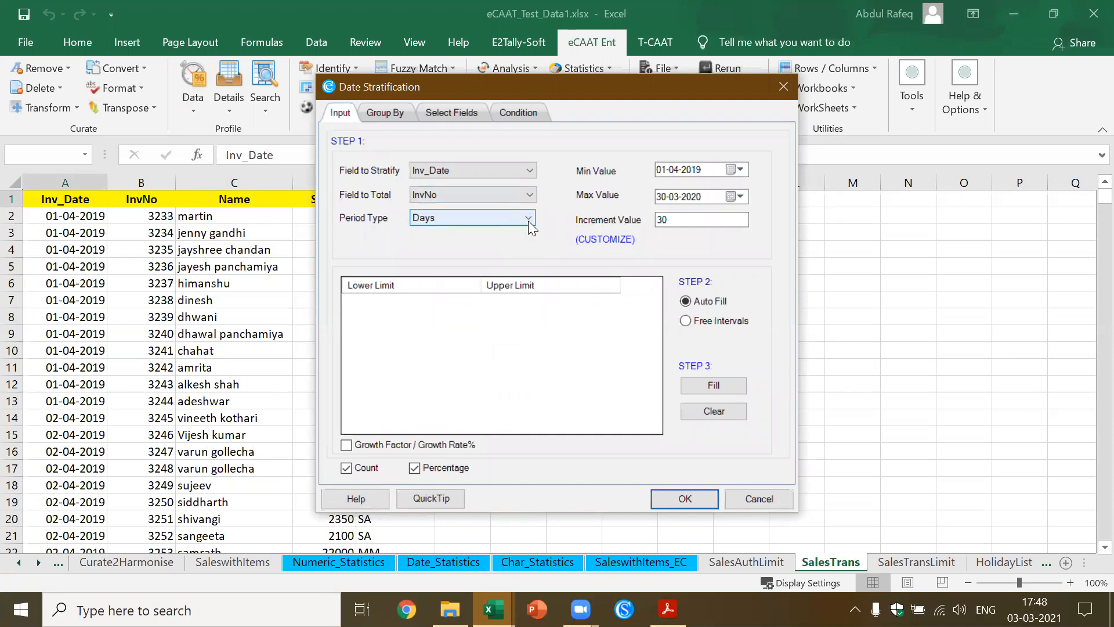
click(530, 172)
click(526, 180)
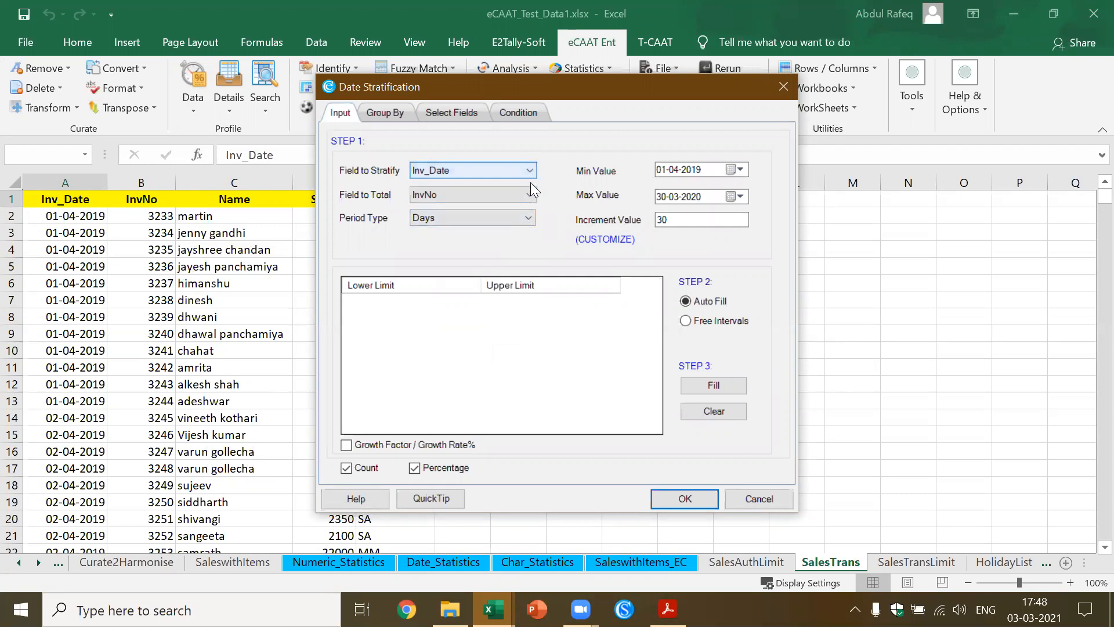
click(531, 194)
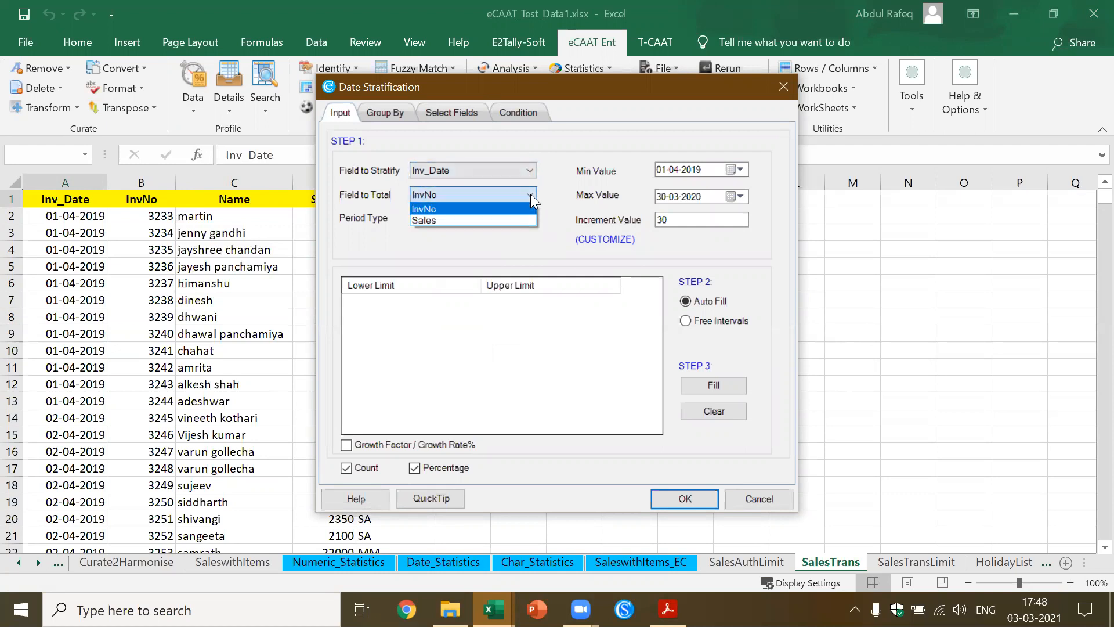
click(508, 218)
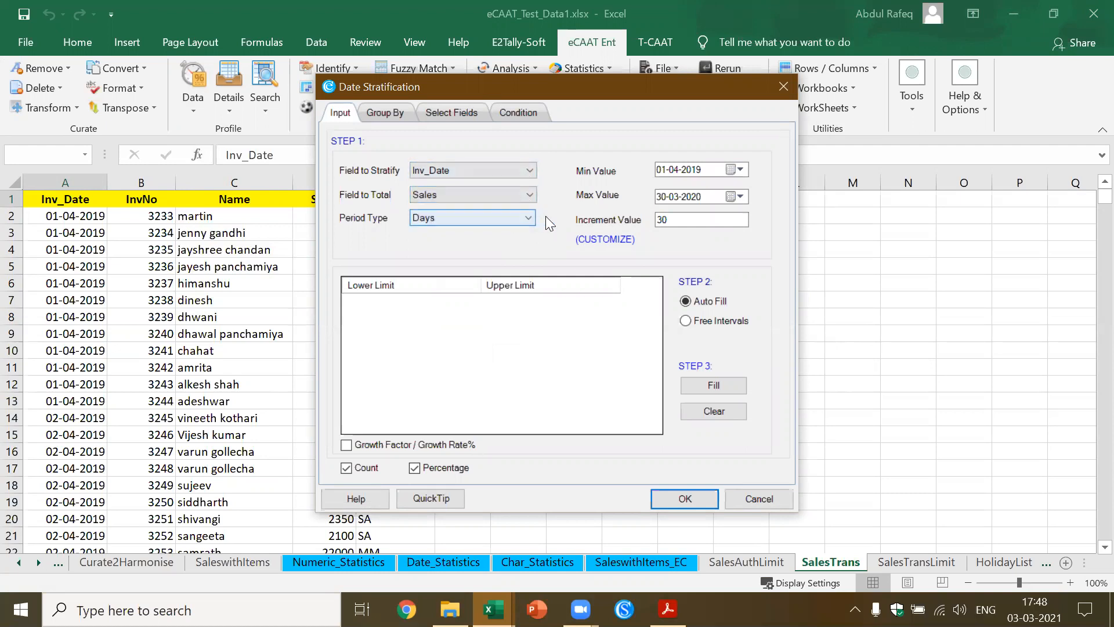
Keep the period type as Days, set the increment value to 40, auto-fill the date intervals and run the stratification
click(530, 218)
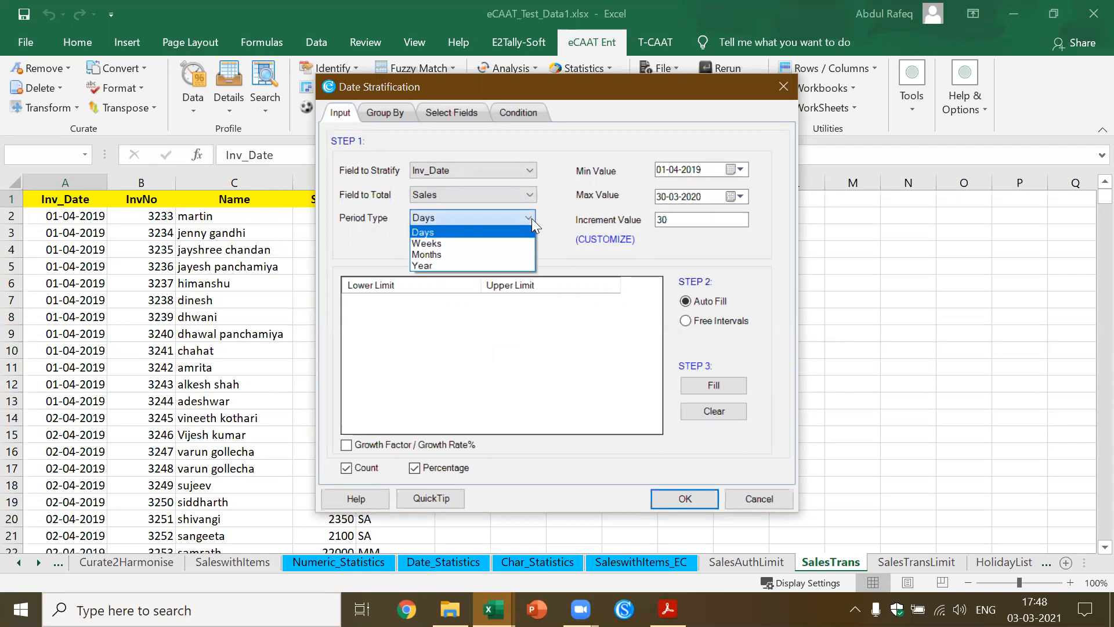
click(531, 218)
click(683, 221)
drag(685, 222, 441, 256)
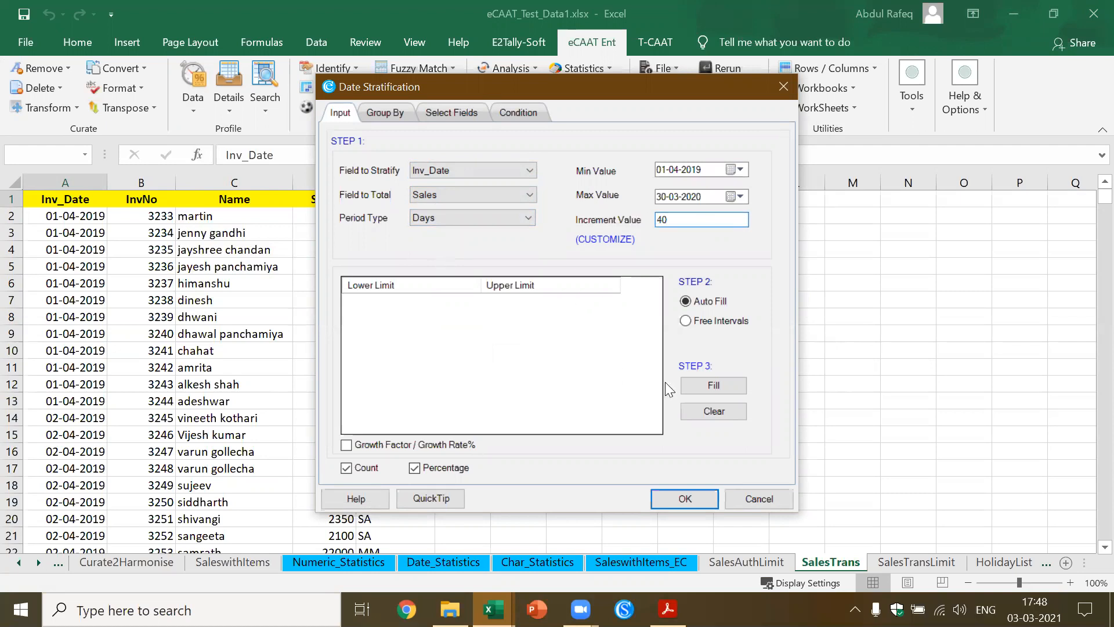
click(708, 388)
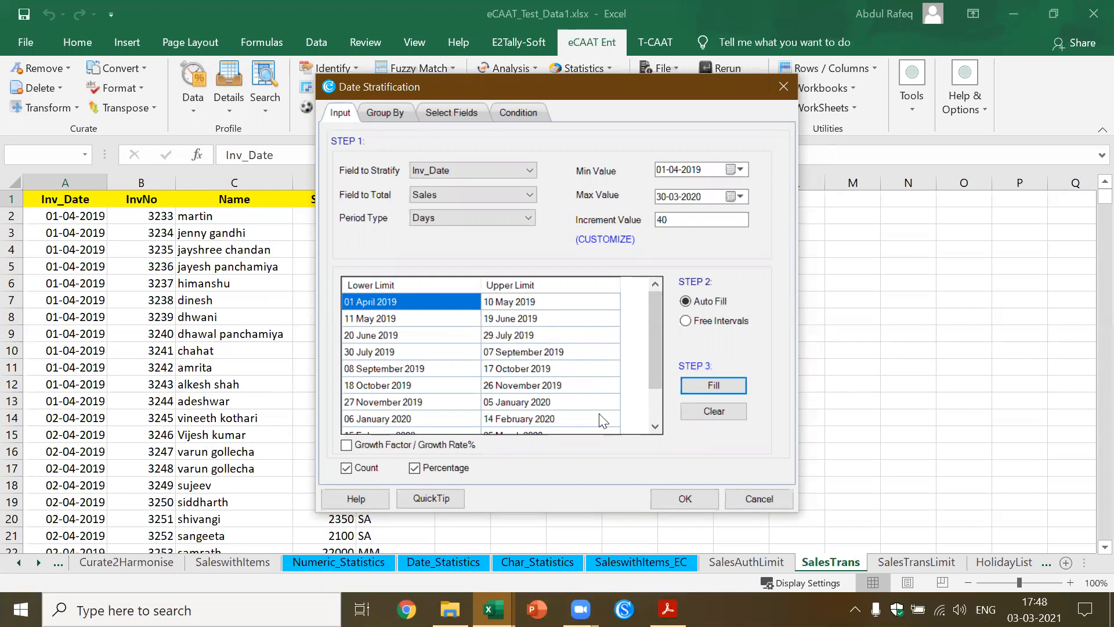
click(680, 499)
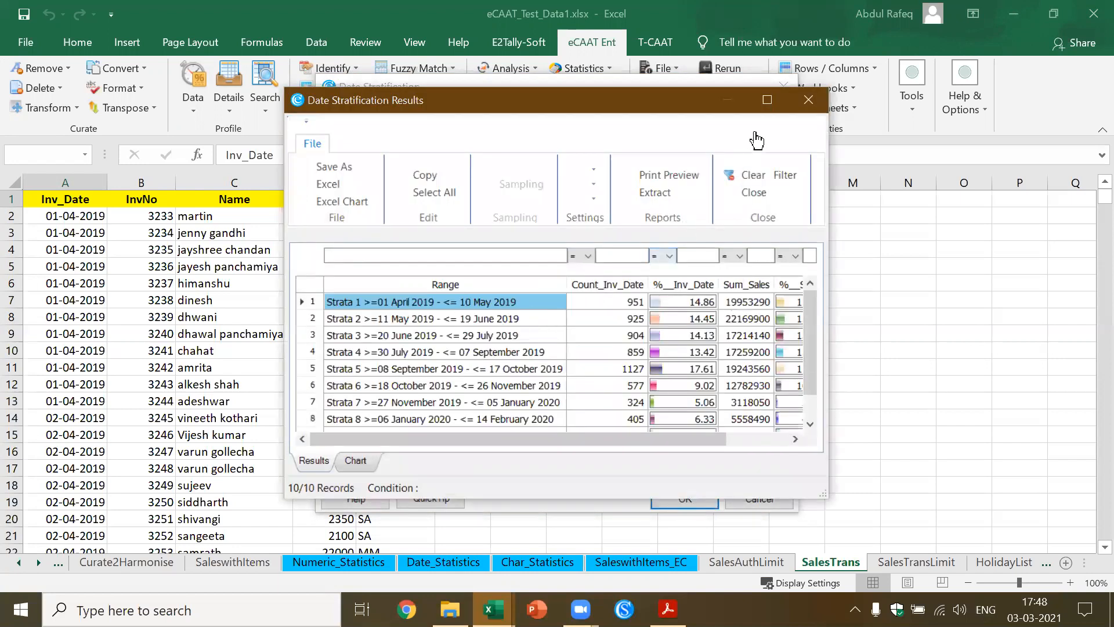
Sort the maximized Date Stratification results by Sum_Sales in ascending order and close them
click(767, 99)
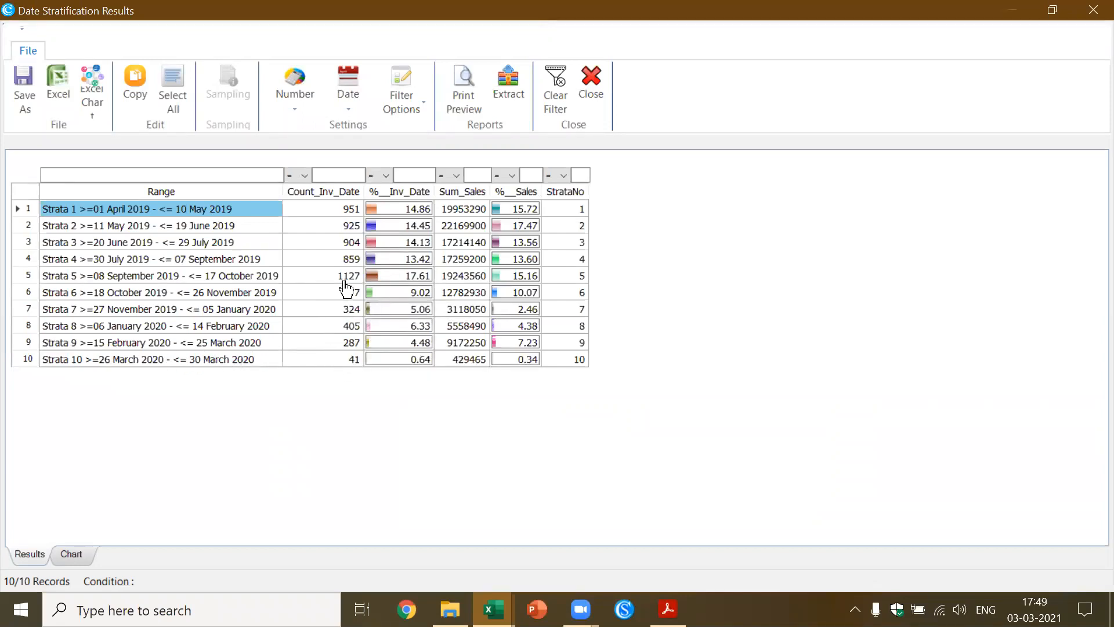
click(334, 193)
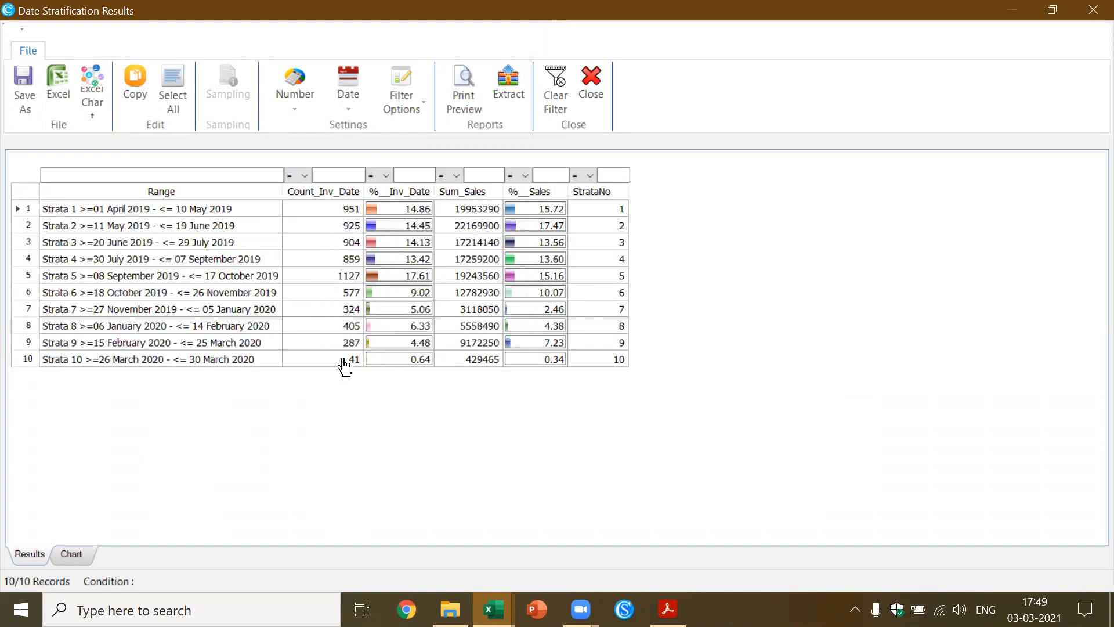
click(480, 193)
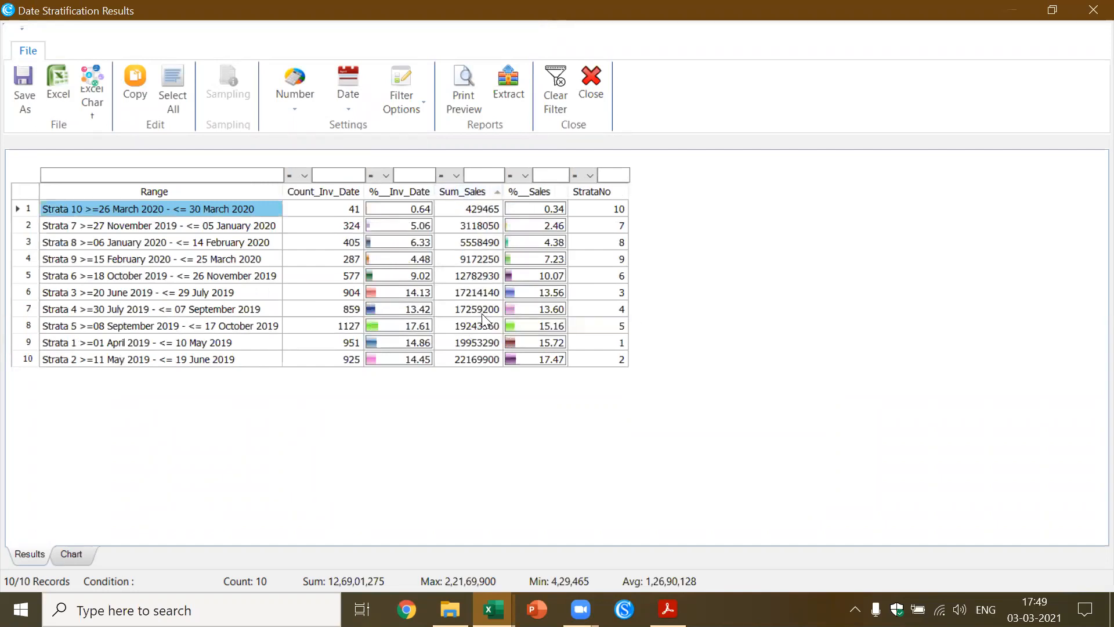
click(593, 97)
Look through the sheets following SalesTrans and bring up the AccountTrans sheet
click(378, 262)
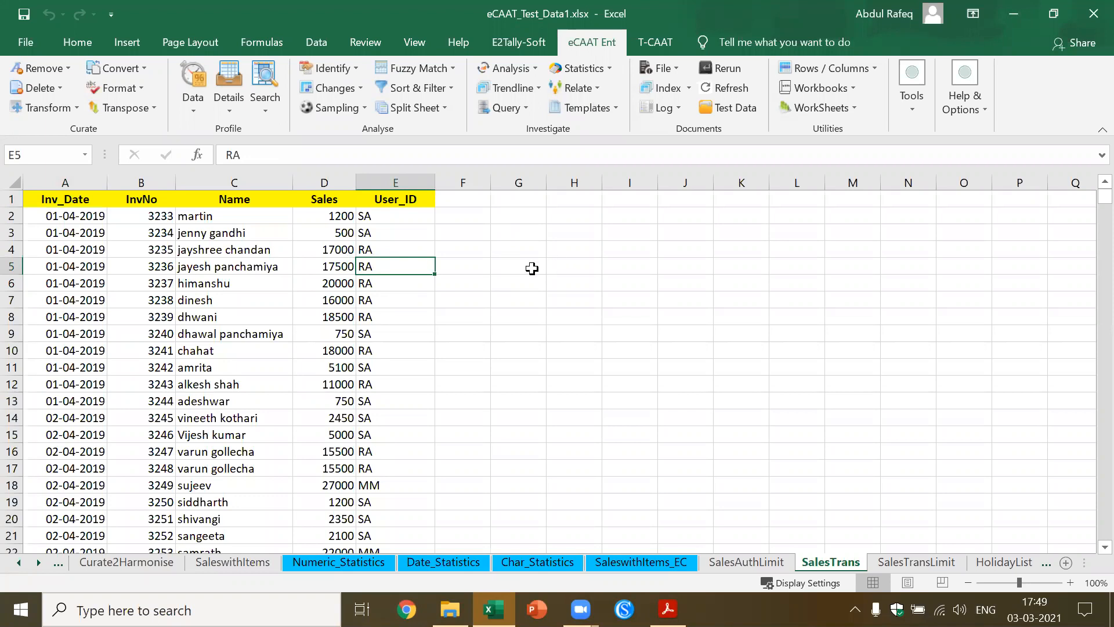
click(935, 563)
click(993, 561)
click(994, 564)
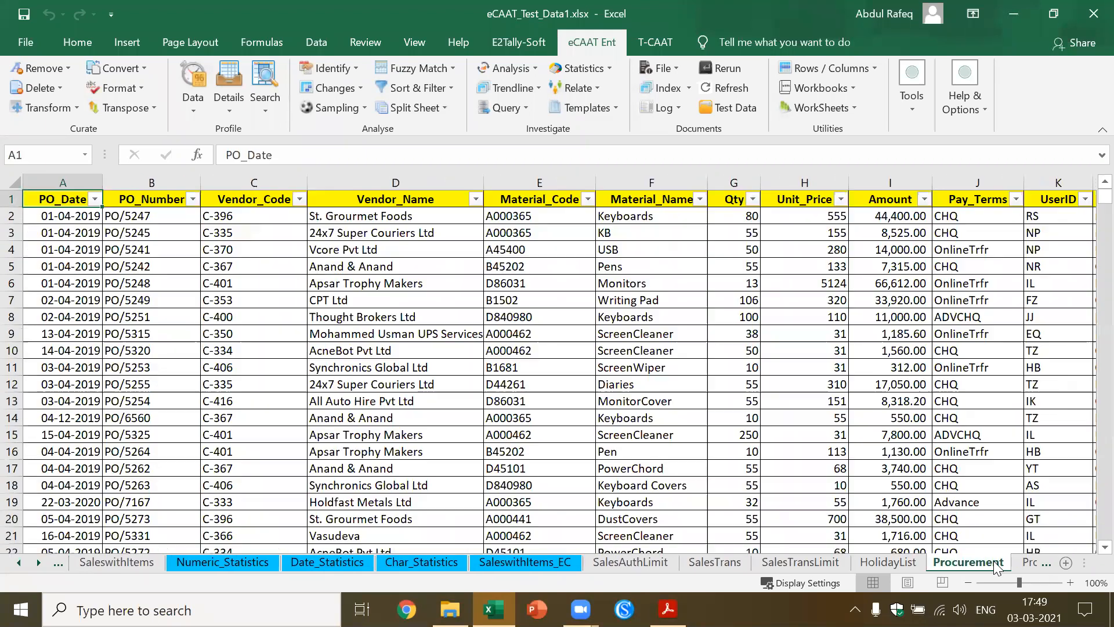
click(702, 350)
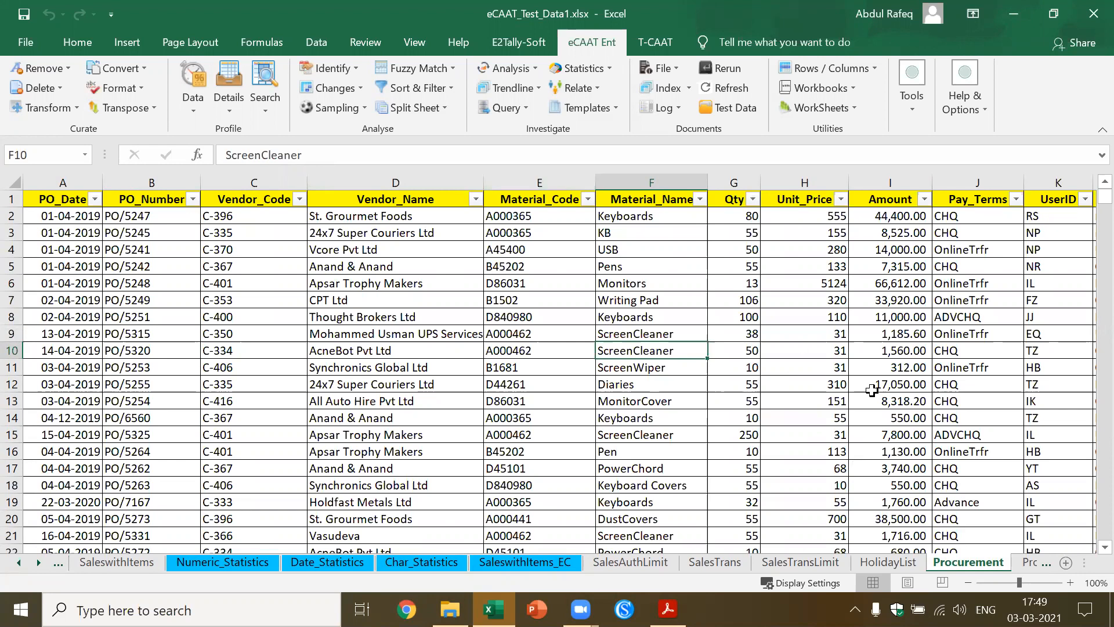
click(1020, 561)
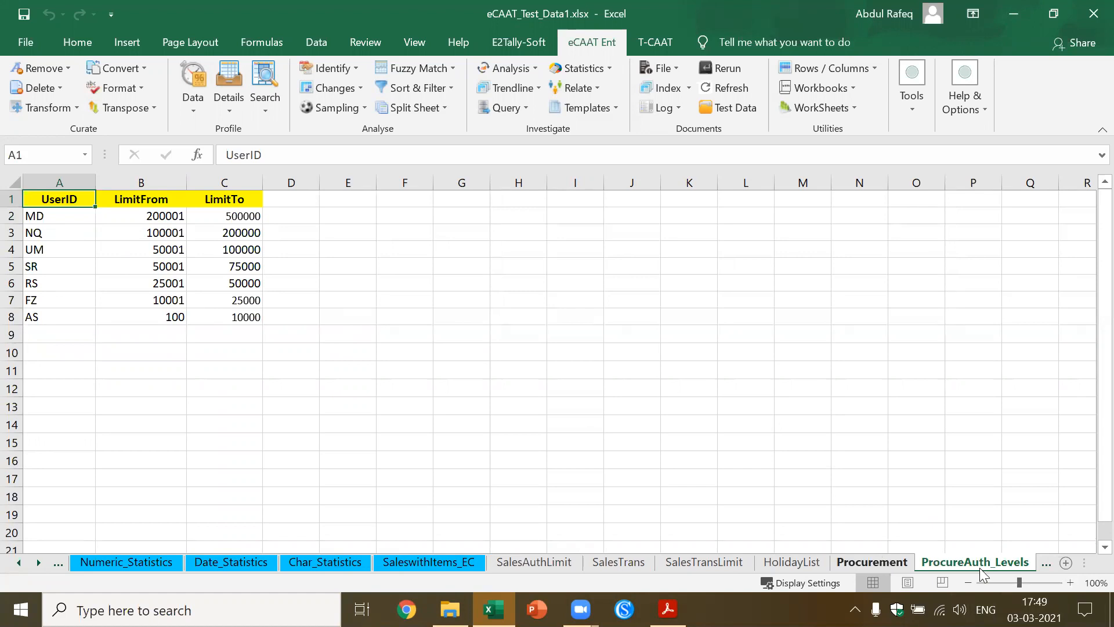
click(1046, 561)
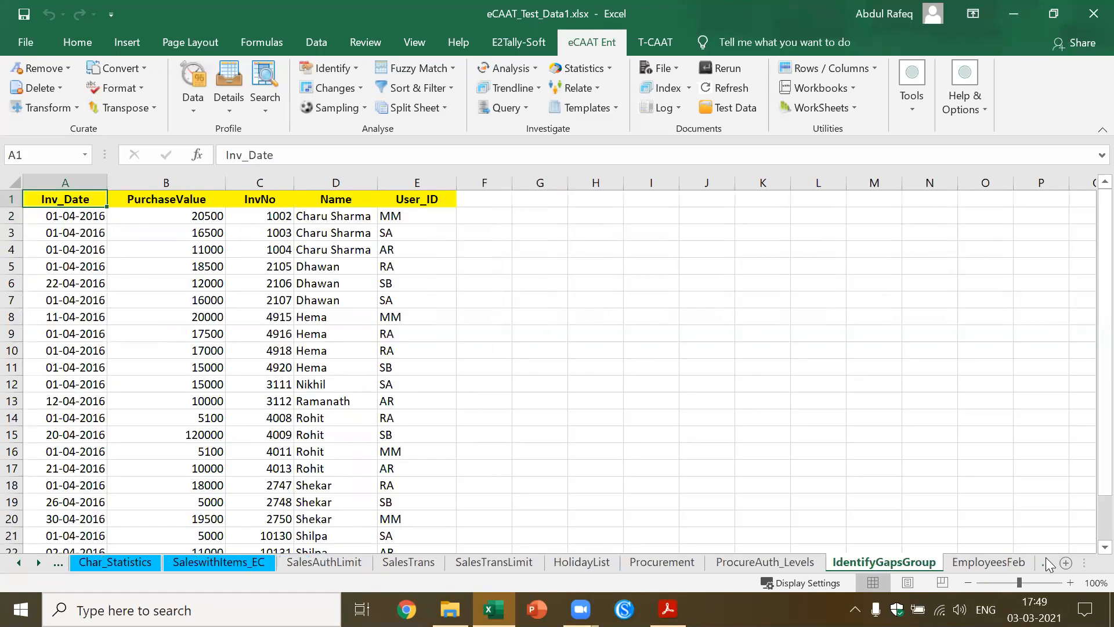
click(1013, 561)
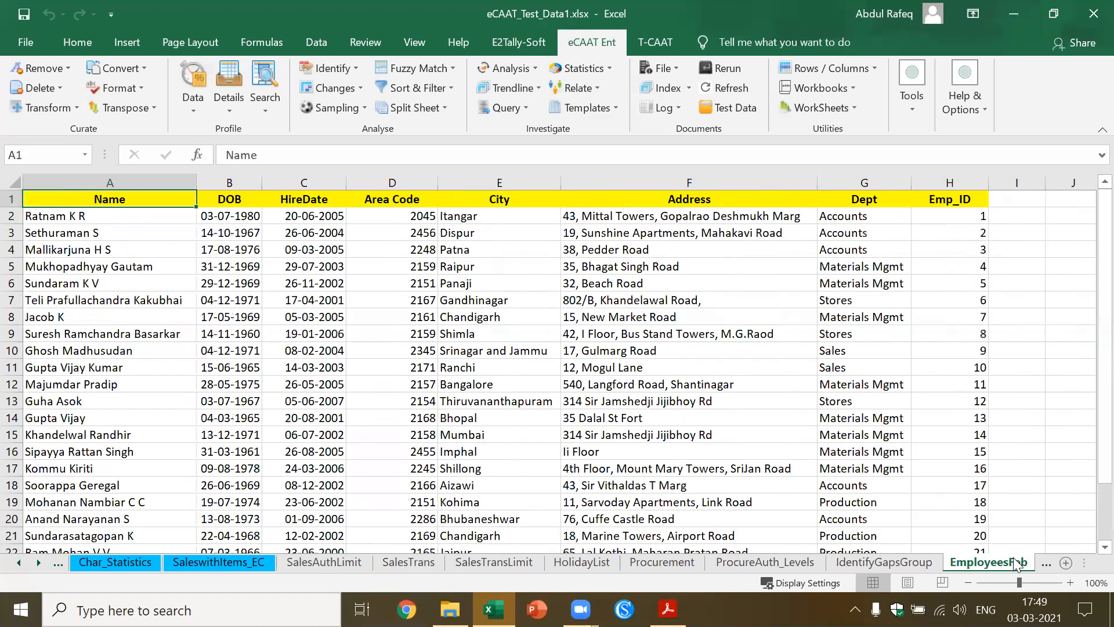
click(1048, 563)
click(1046, 562)
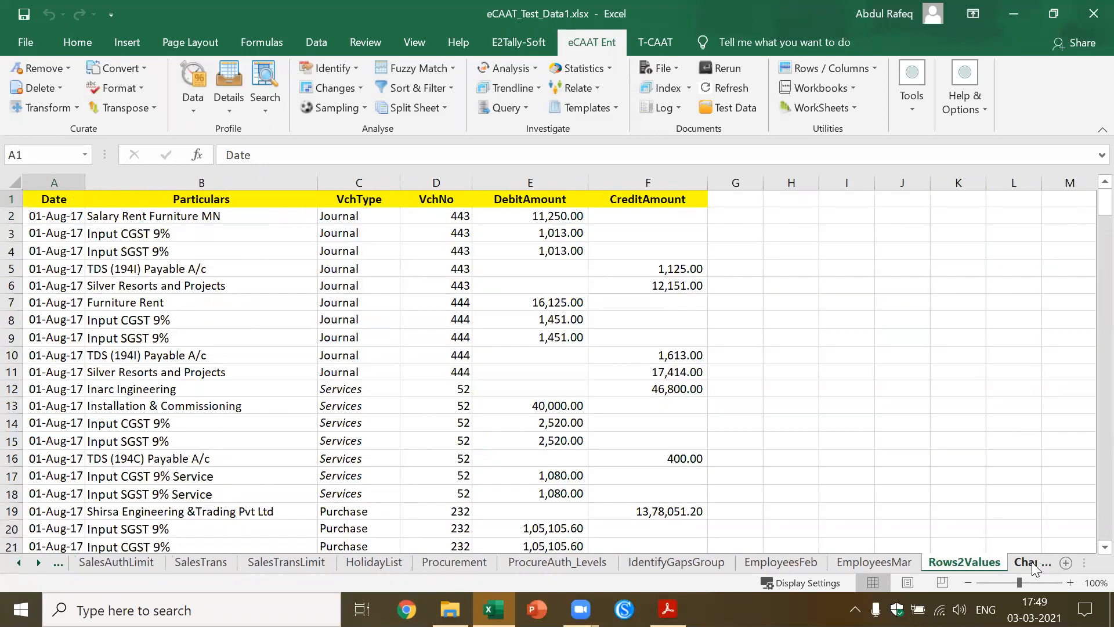
click(1035, 567)
click(1035, 568)
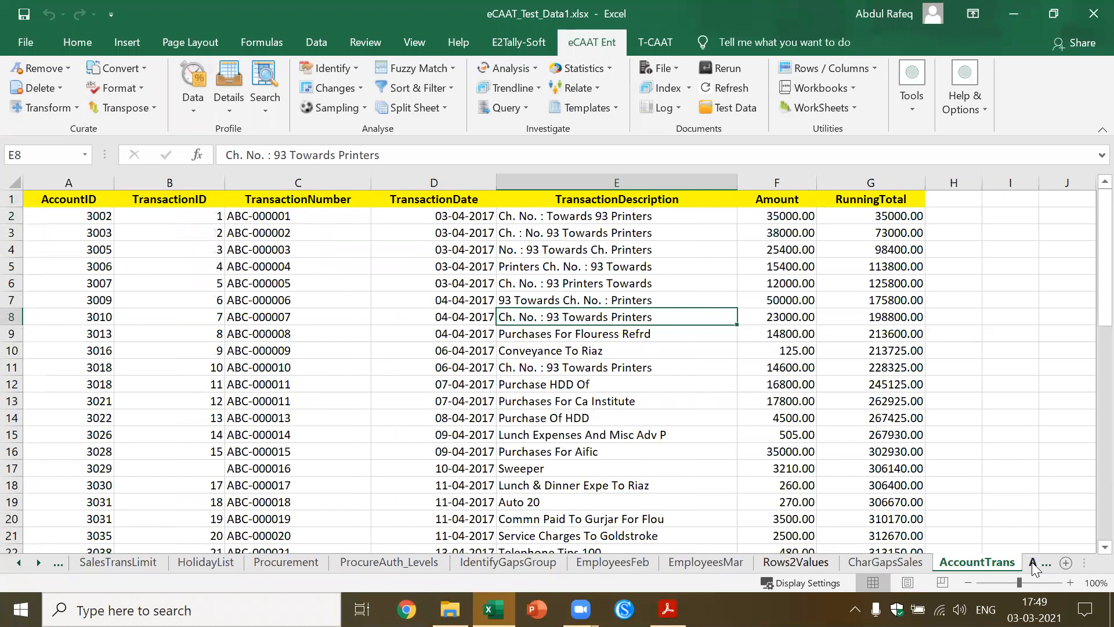
Start a Fuzzy Match Arrange on AccountTrans with TransactionDescription as the input value
click(568, 247)
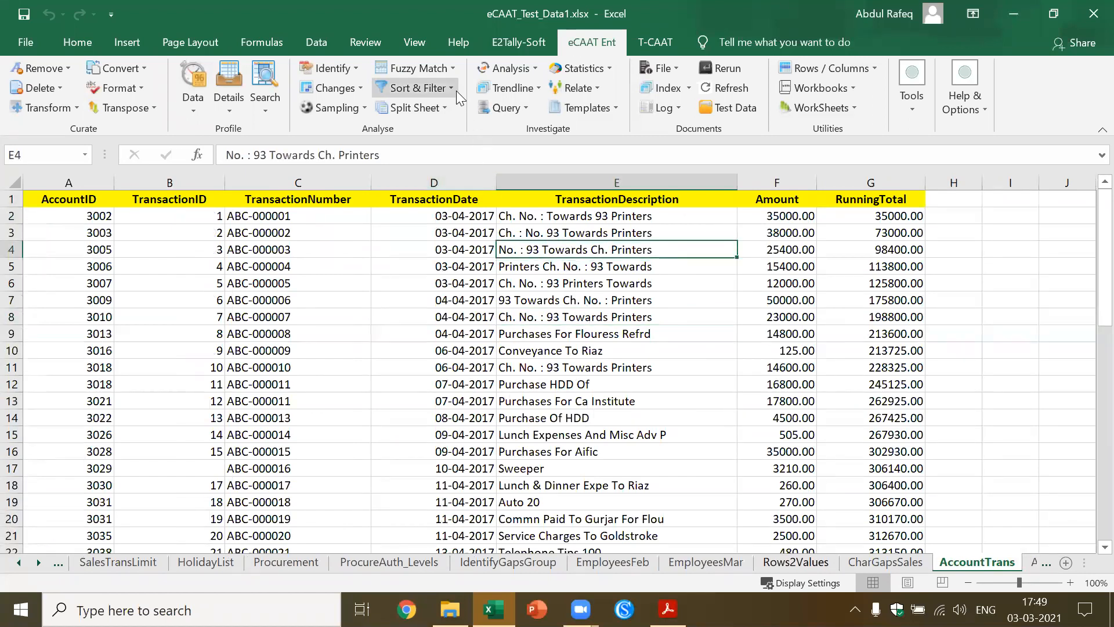
click(528, 221)
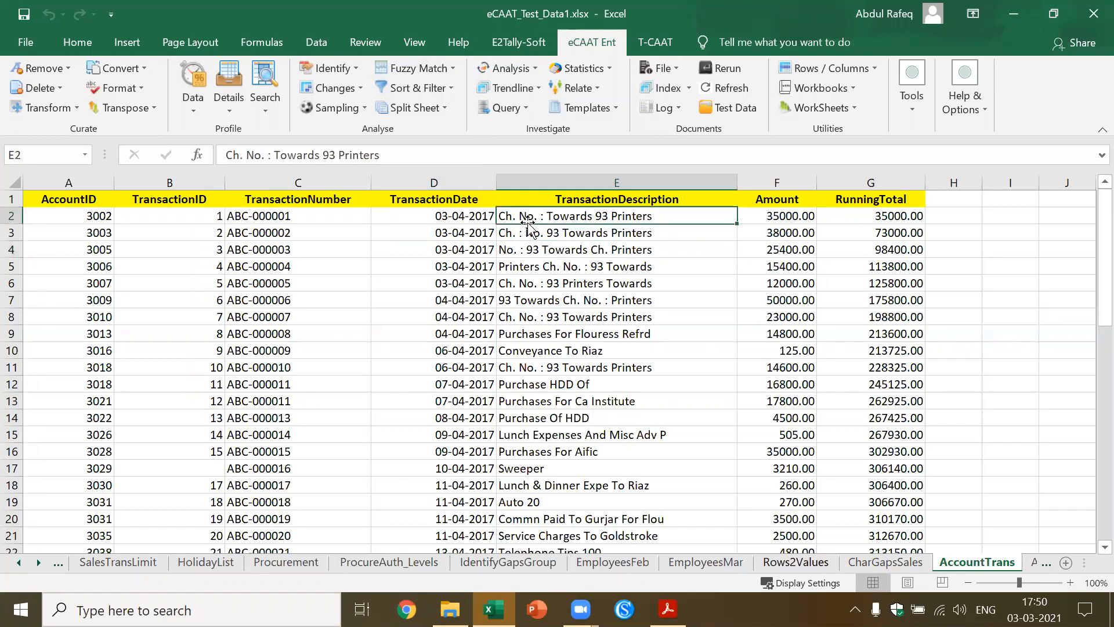
click(449, 75)
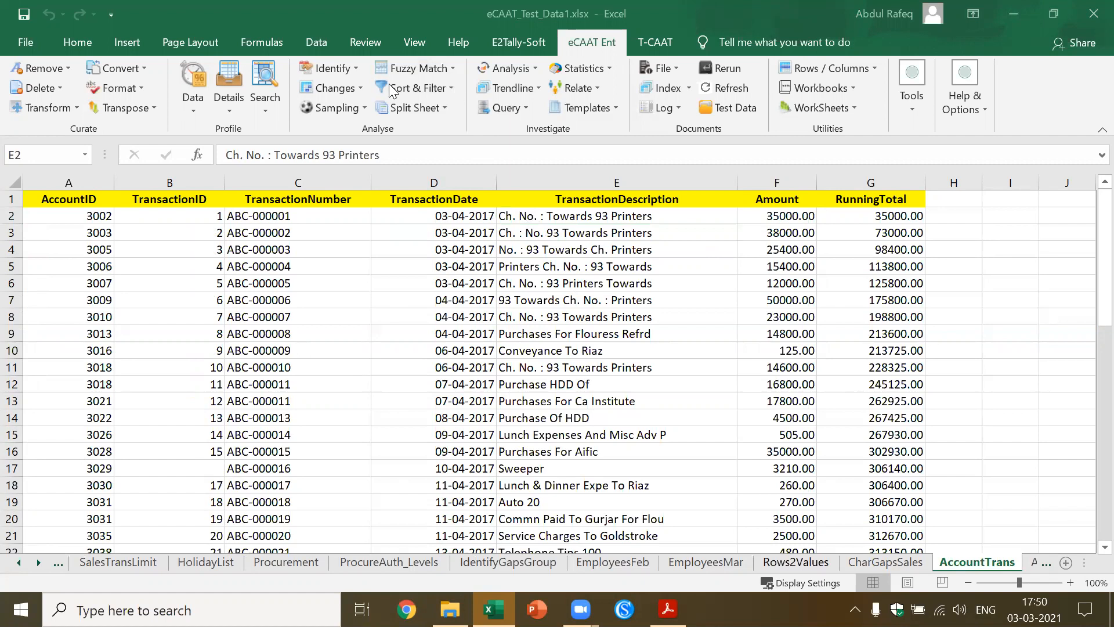
click(453, 68)
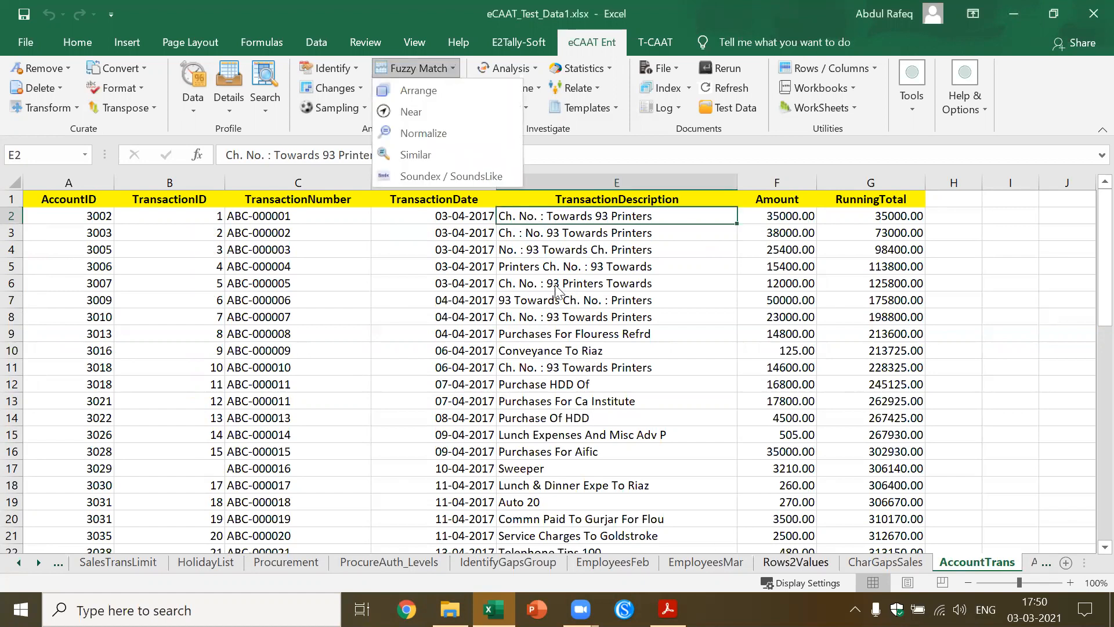
click(415, 94)
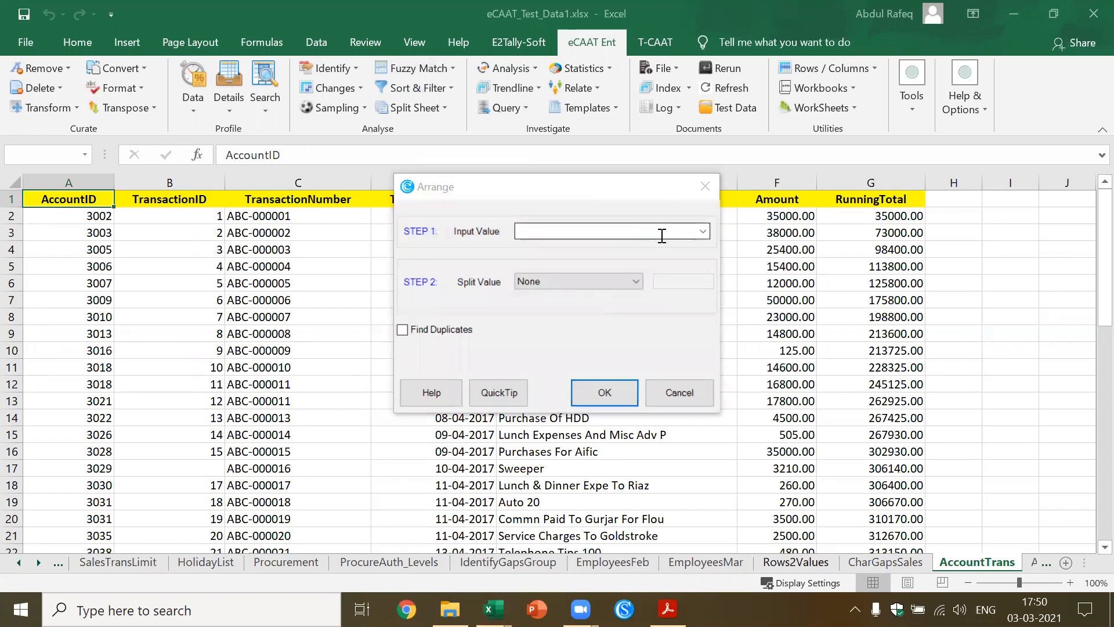
click(704, 232)
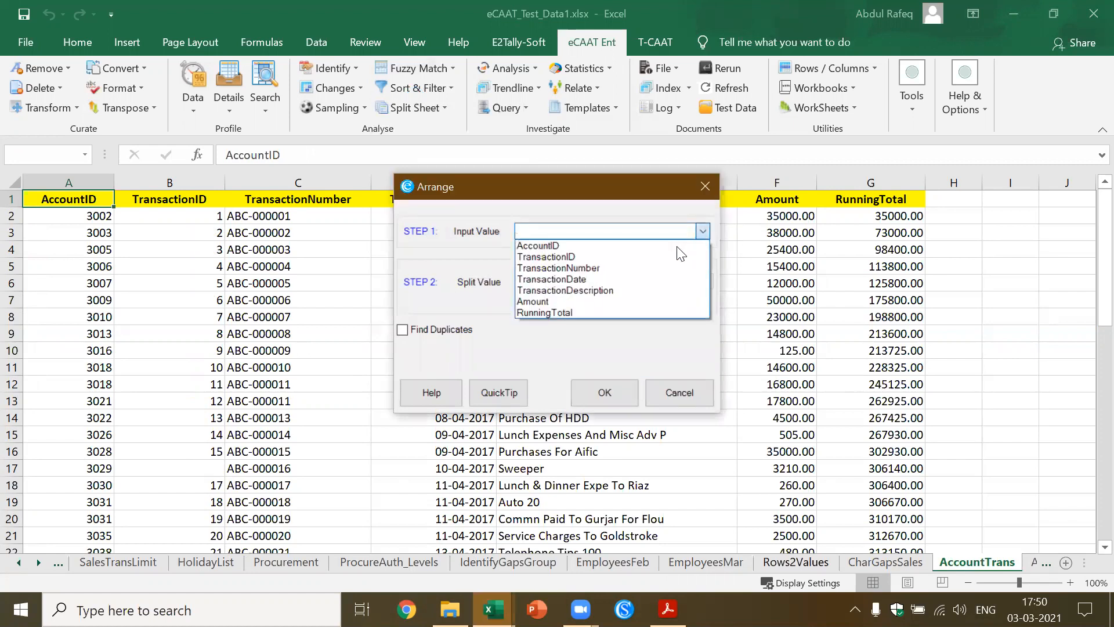
click(648, 293)
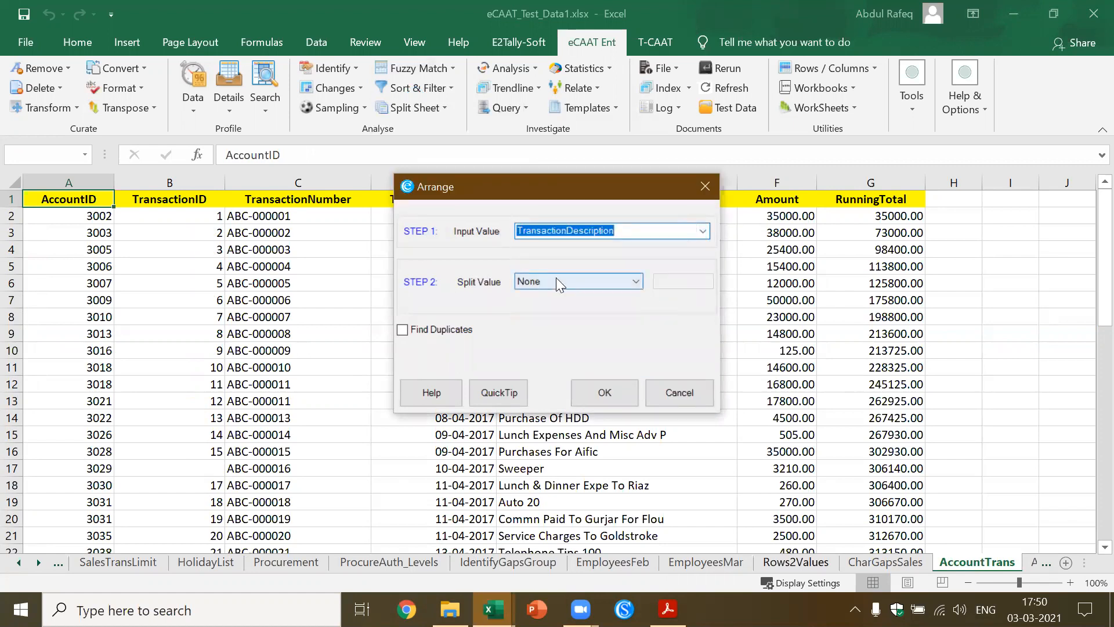
Set the Arrange split value to Space and run it on the transaction descriptions
click(637, 281)
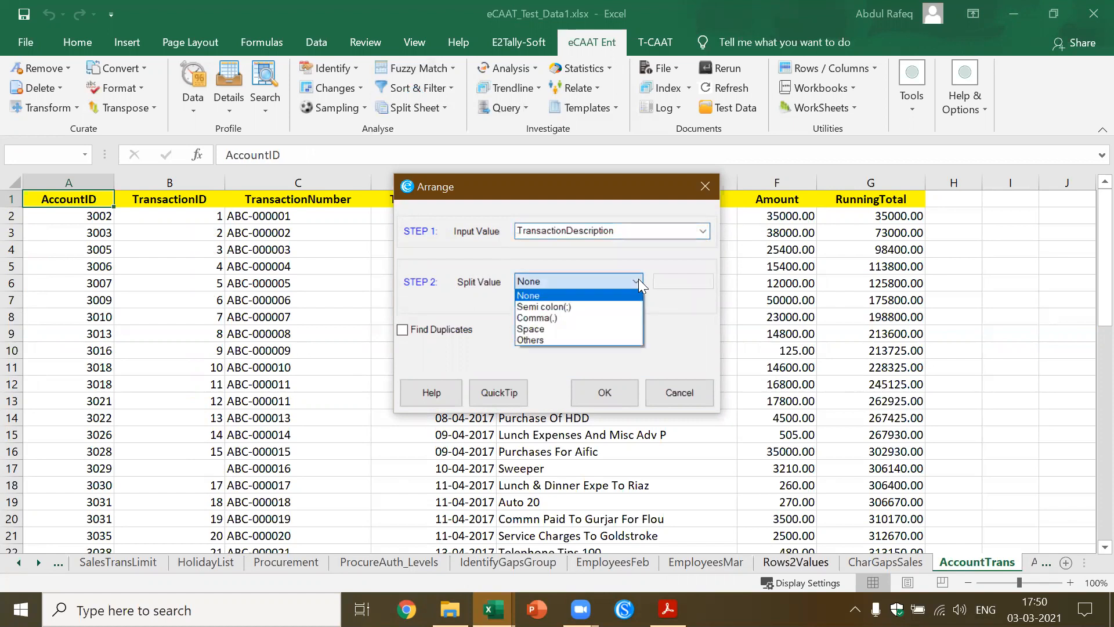
click(589, 328)
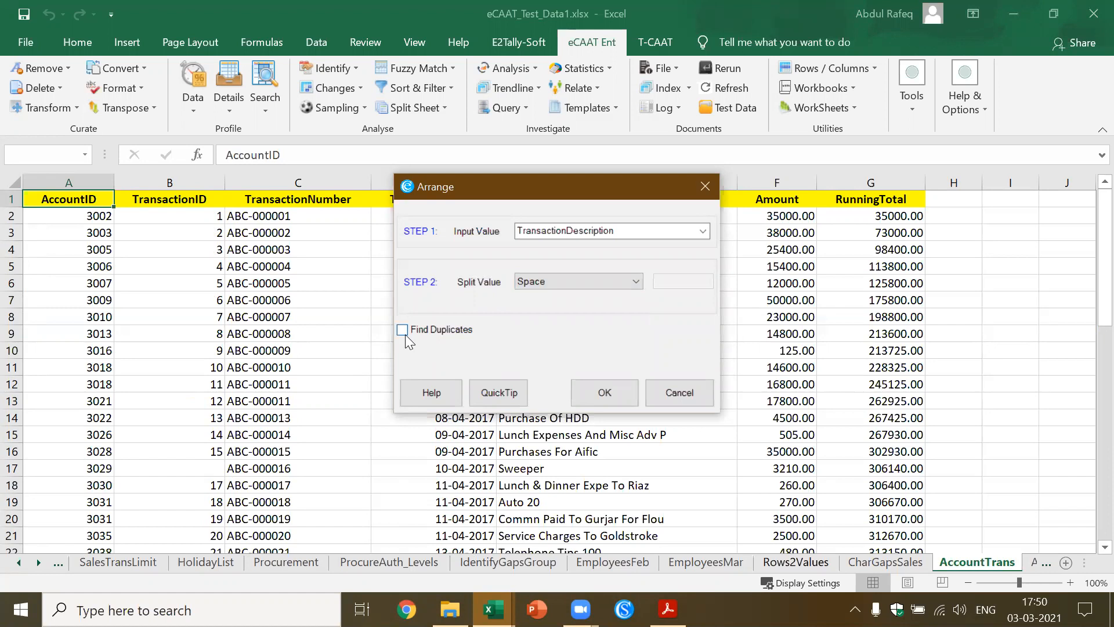
click(616, 393)
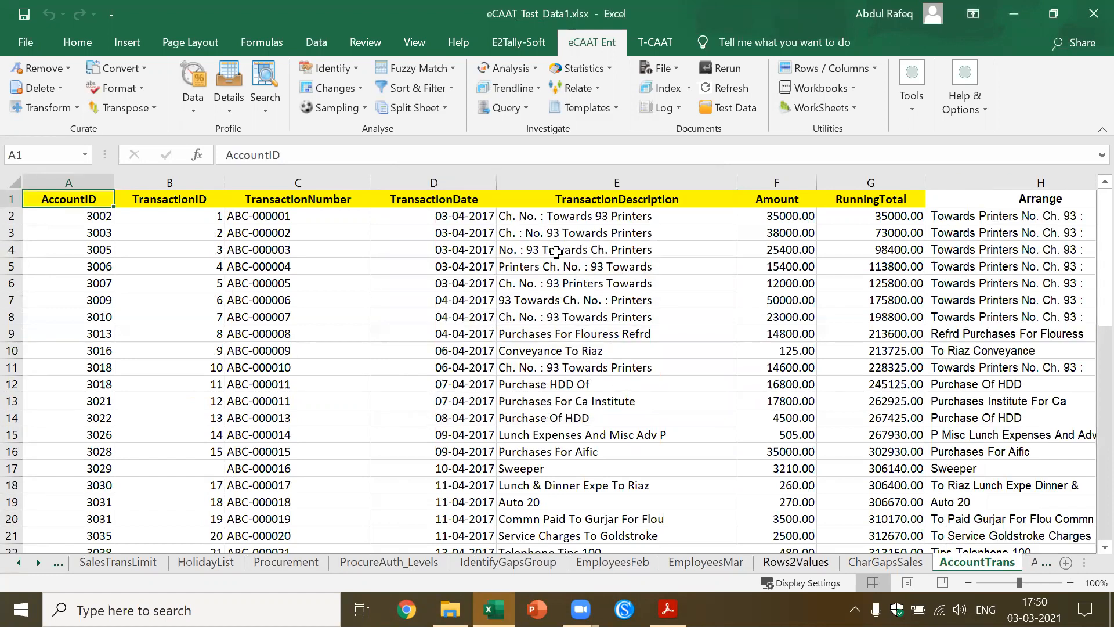
Compare the values in the Arrange column with the original TransactionDescription entries row by row
click(768, 233)
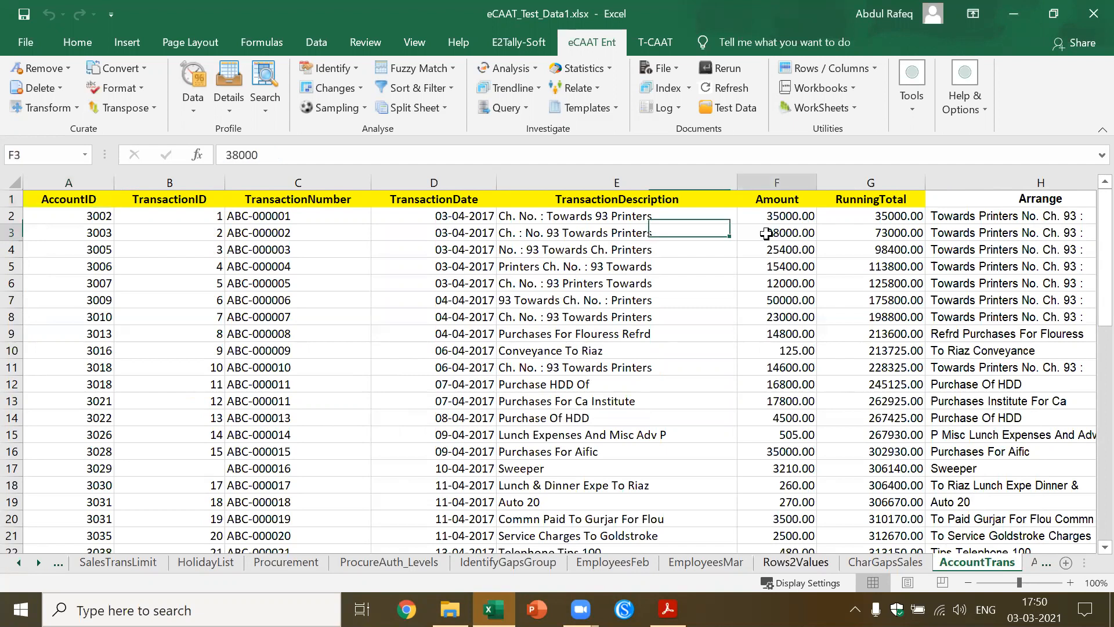
click(993, 215)
key(Right)
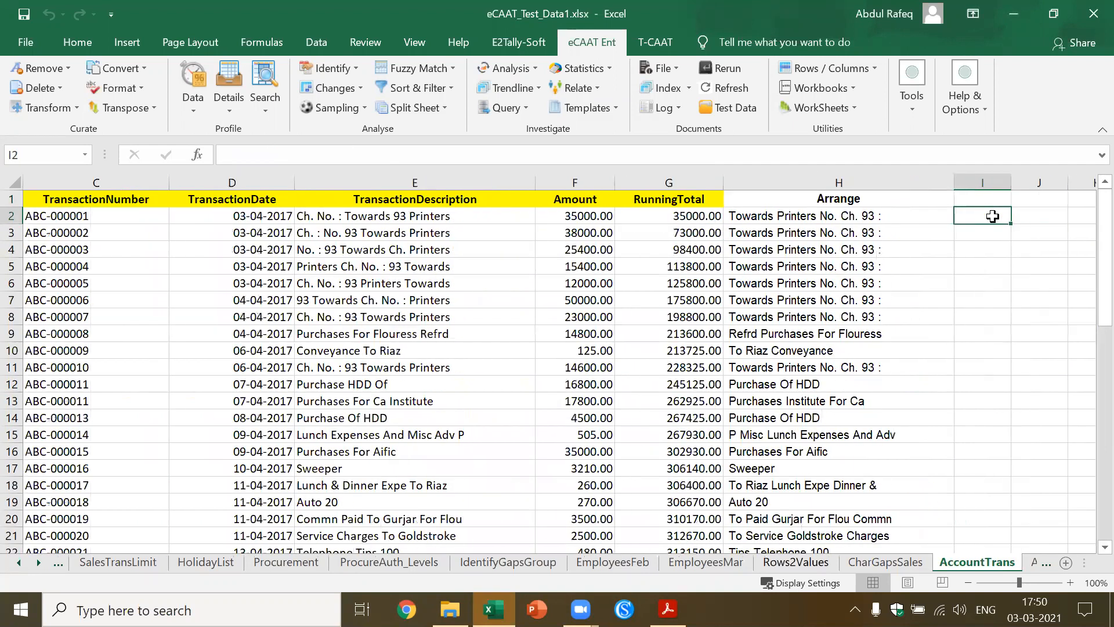
key(Left)
key(Down)
key(Down)
key(Down)
key(Down)
key(Down)
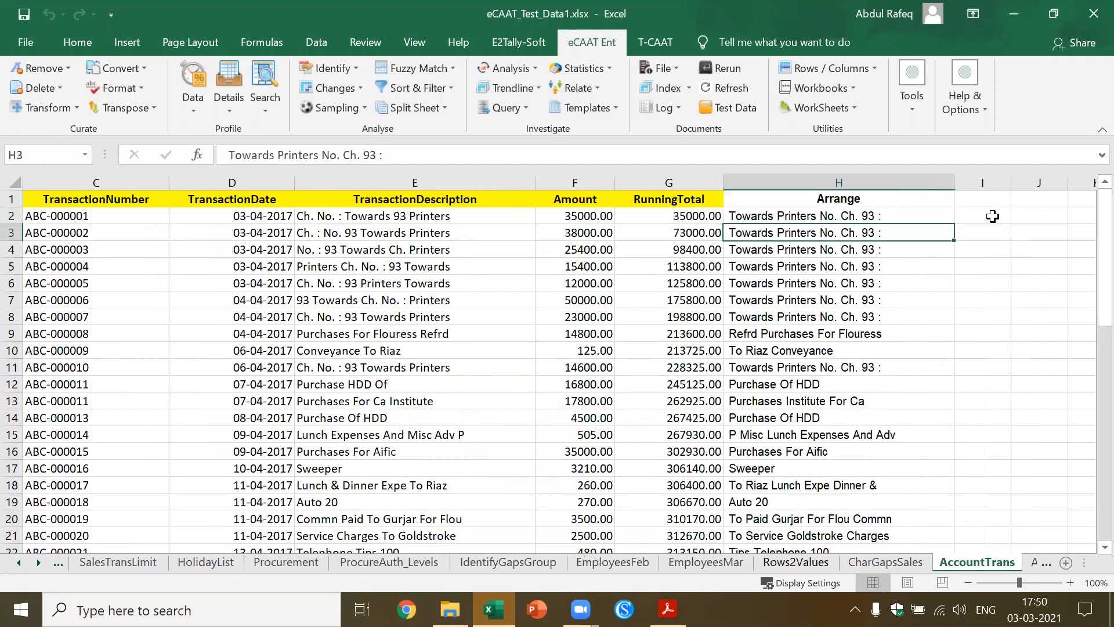
key(Down)
key(Up)
key(Up)
key(Up)
key(Up)
key(Up)
key(Up)
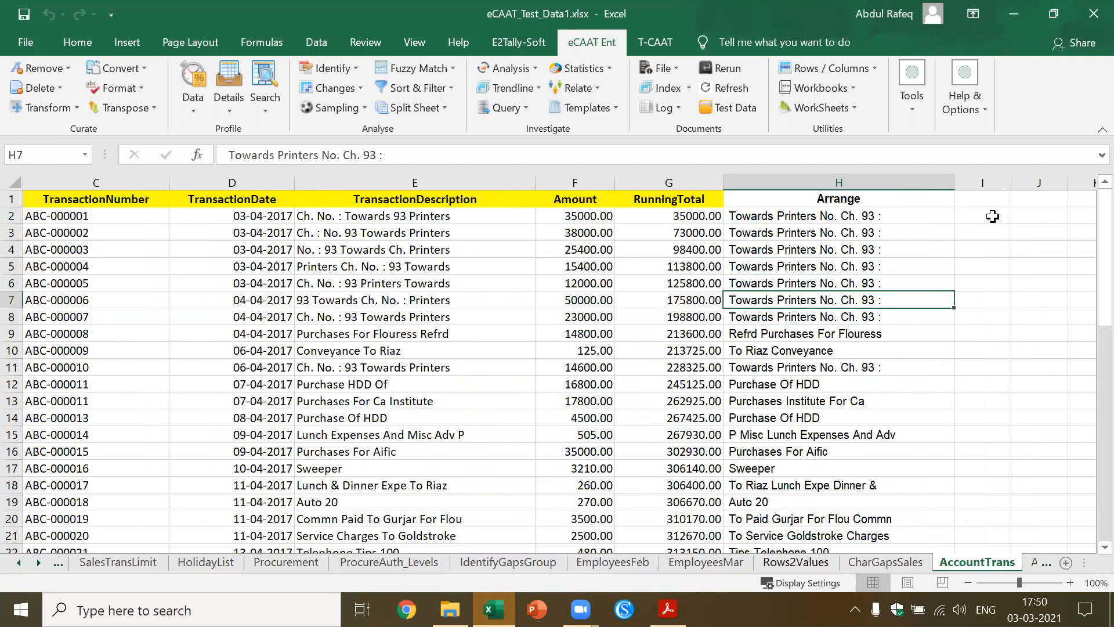
key(Left)
key(Left)
key(Left)
key(Left)
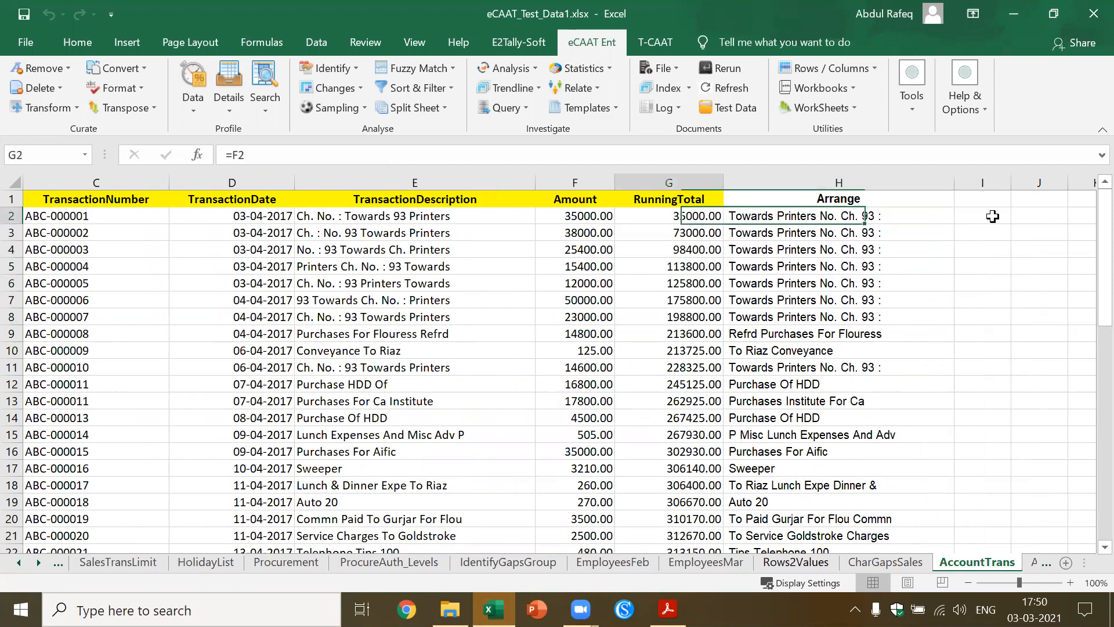
key(Right)
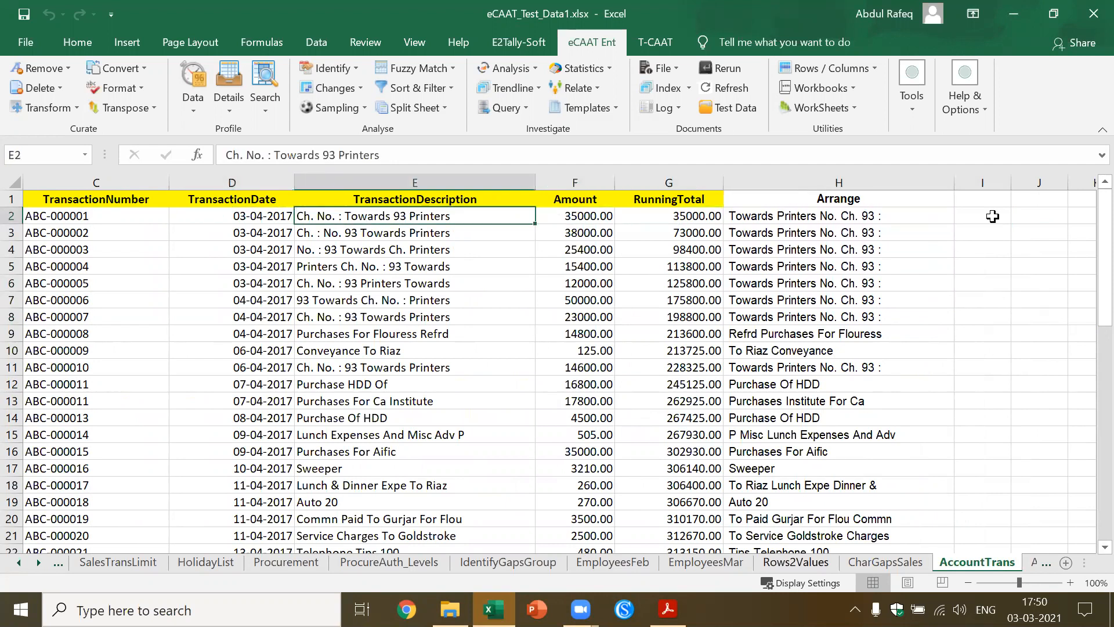
key(Right)
key(Right)
key(Right)
key(Down)
key(Down)
key(Down)
key(Down)
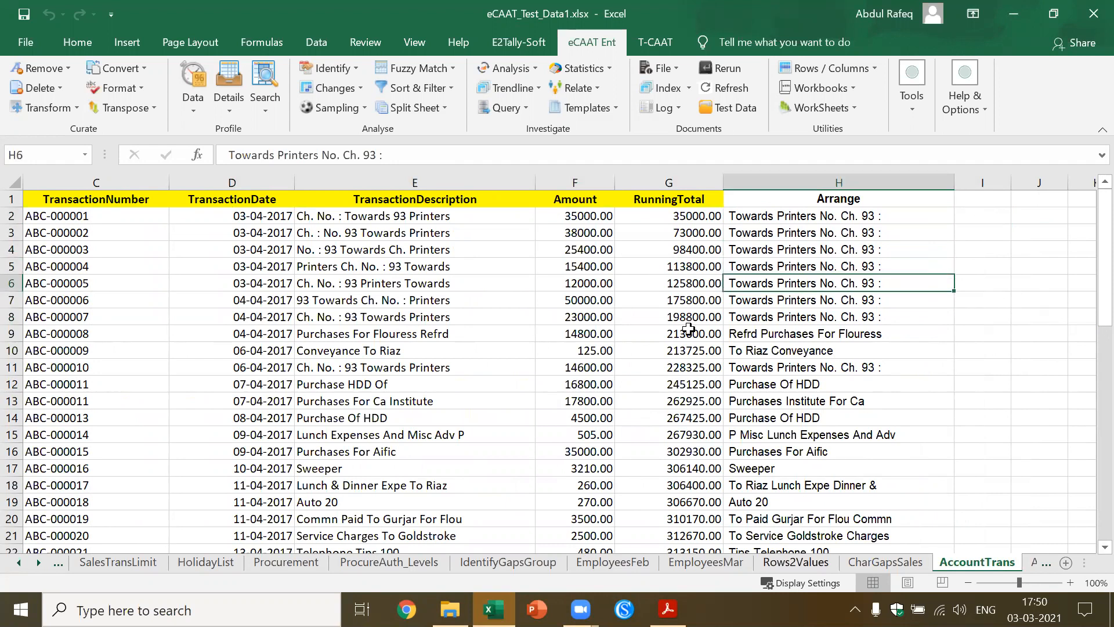
key(alt+Tab)
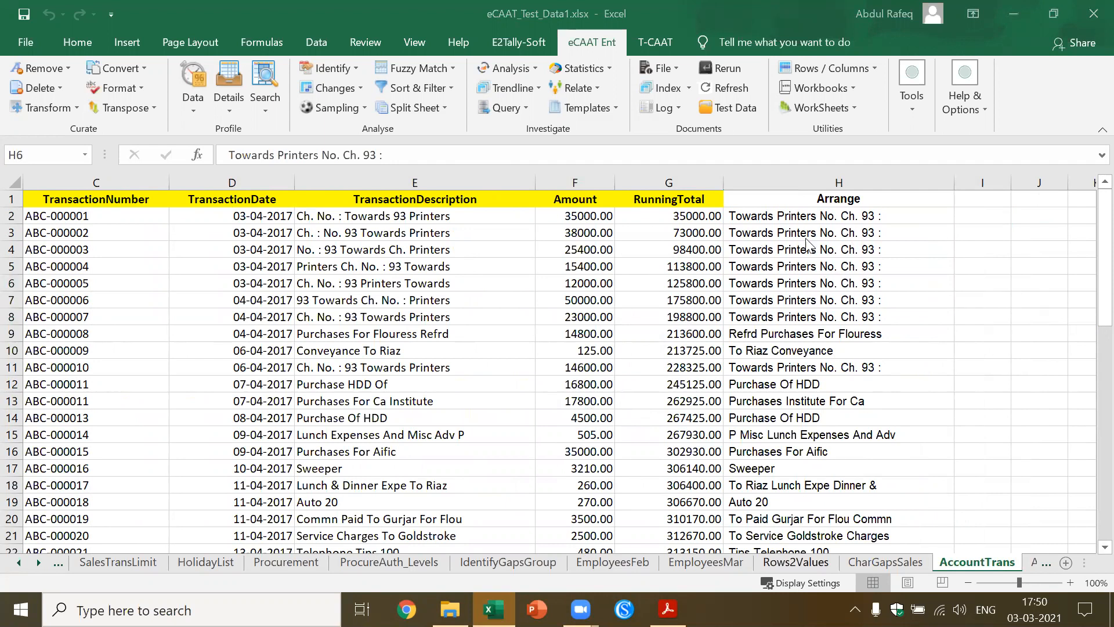
click(870, 217)
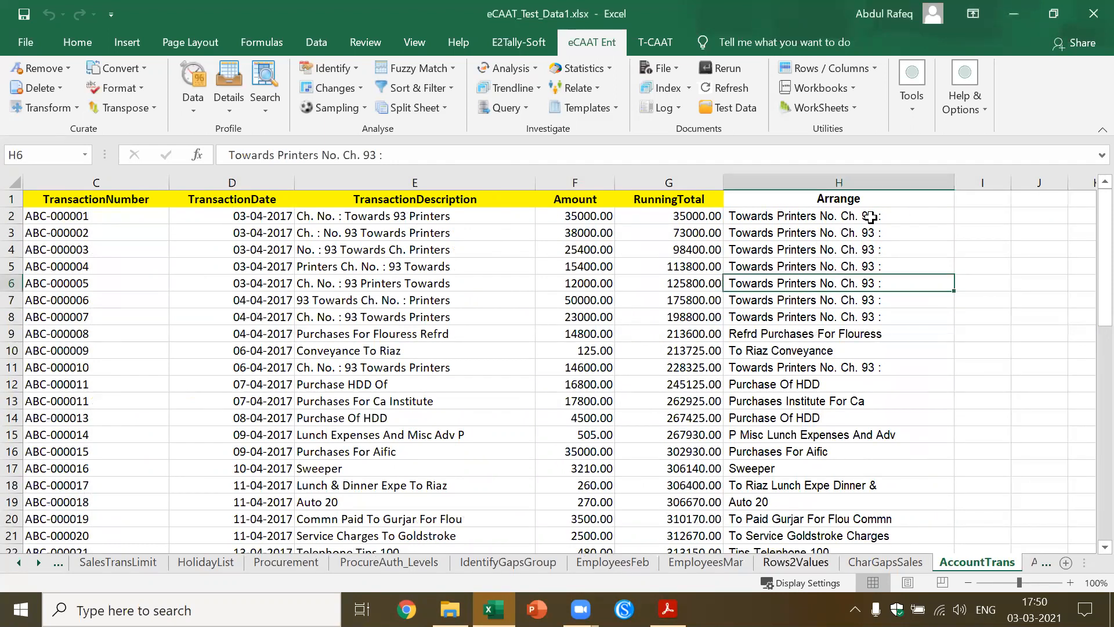
click(445, 68)
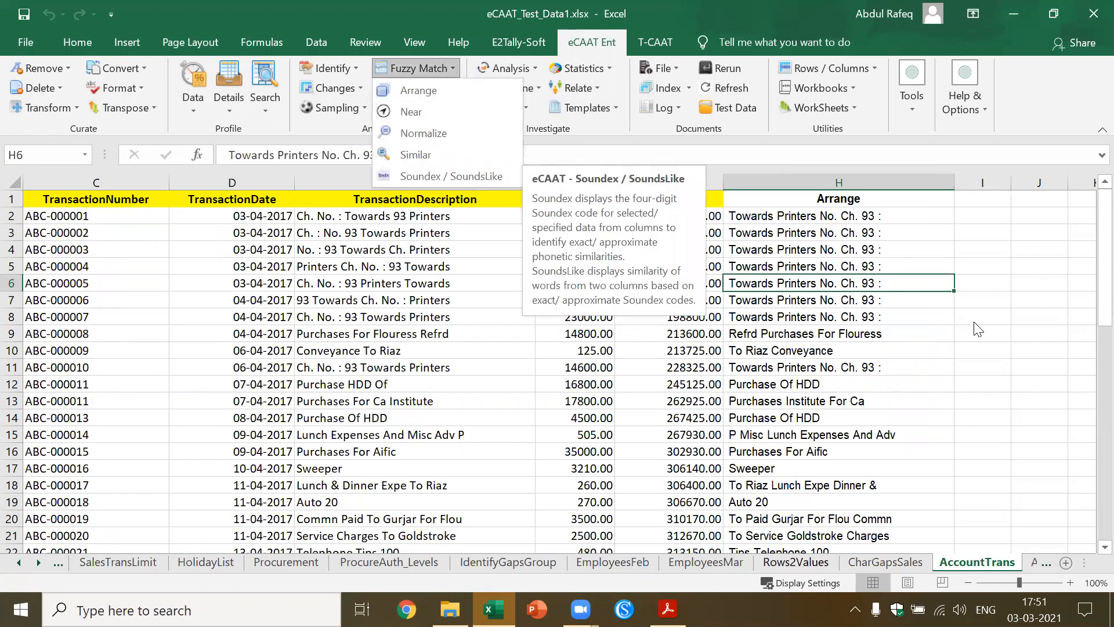
click(992, 329)
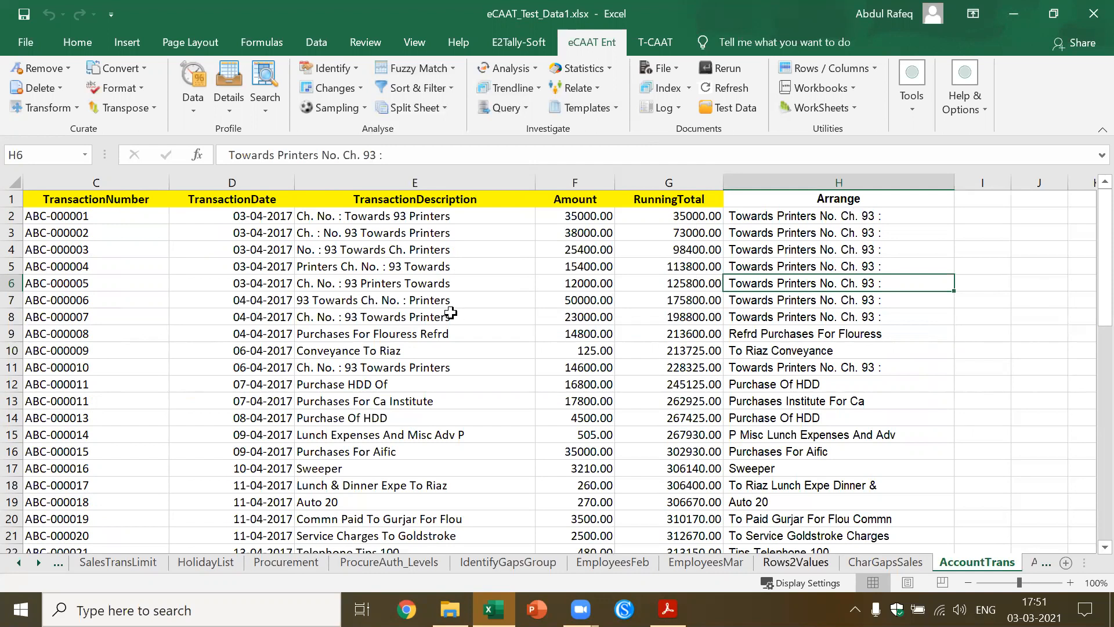
click(439, 286)
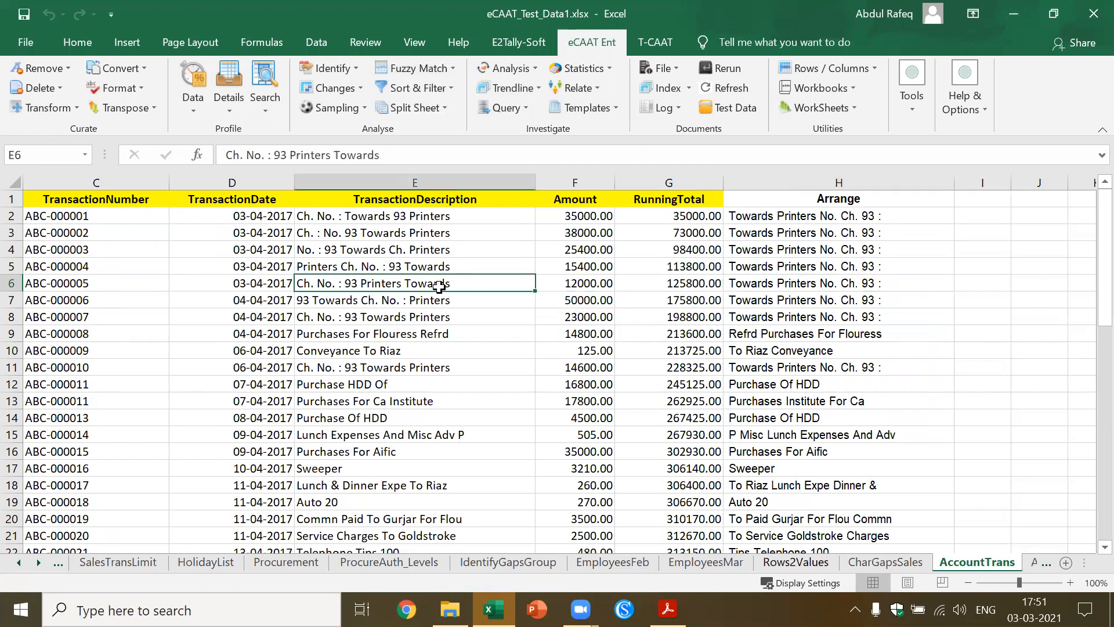
Go back to the IndexSheet and follow its link to the InventoryList sheet
click(16, 564)
click(16, 564)
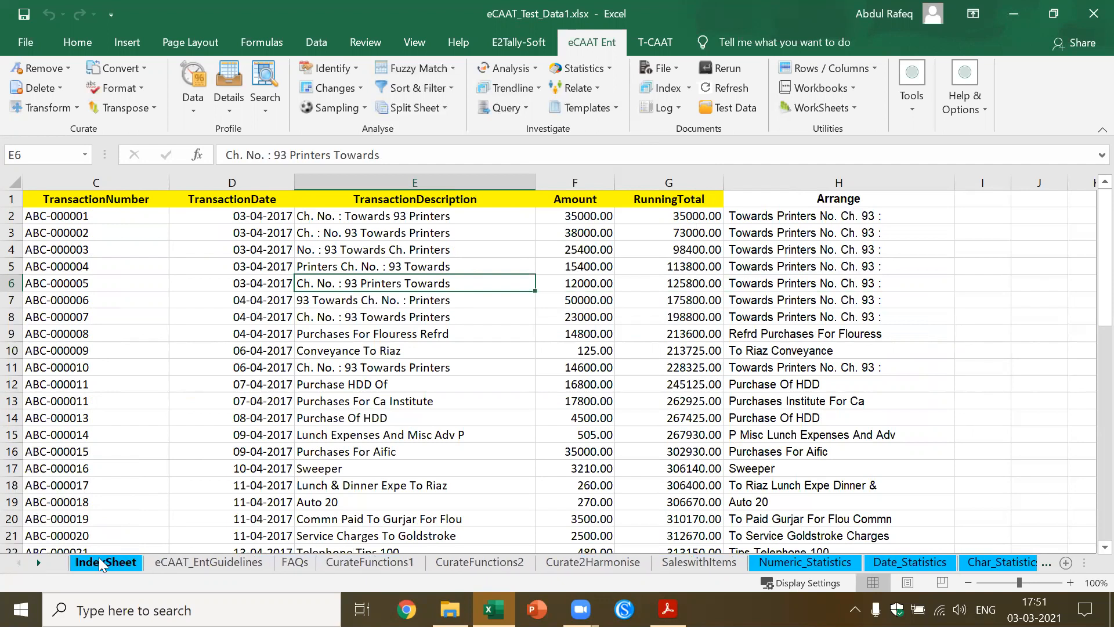
click(103, 562)
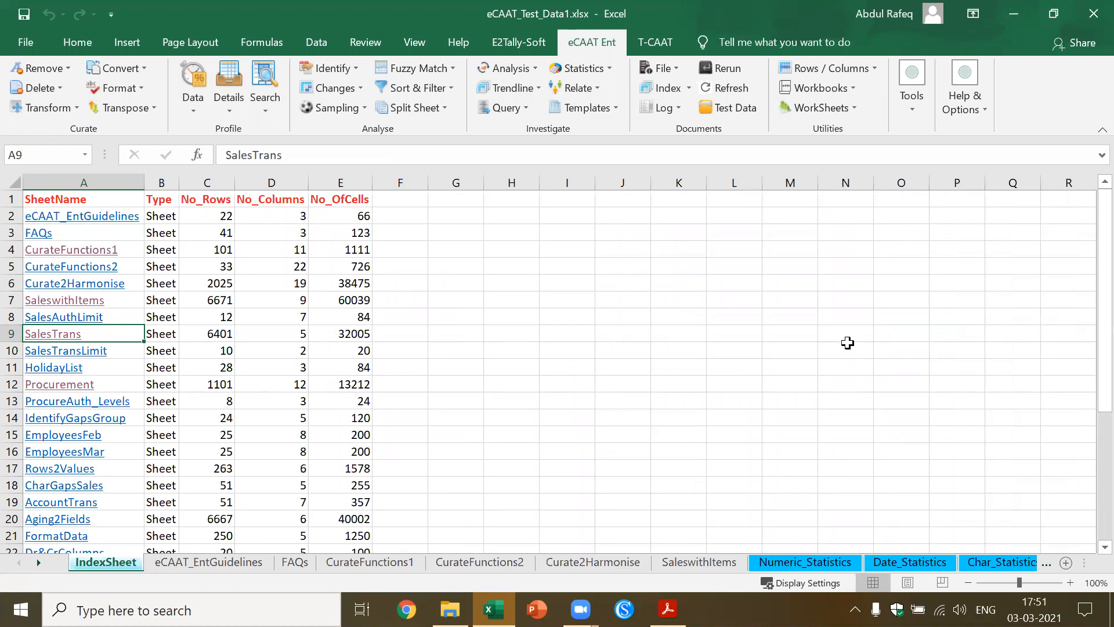
scroll(1089, 554, down, 3)
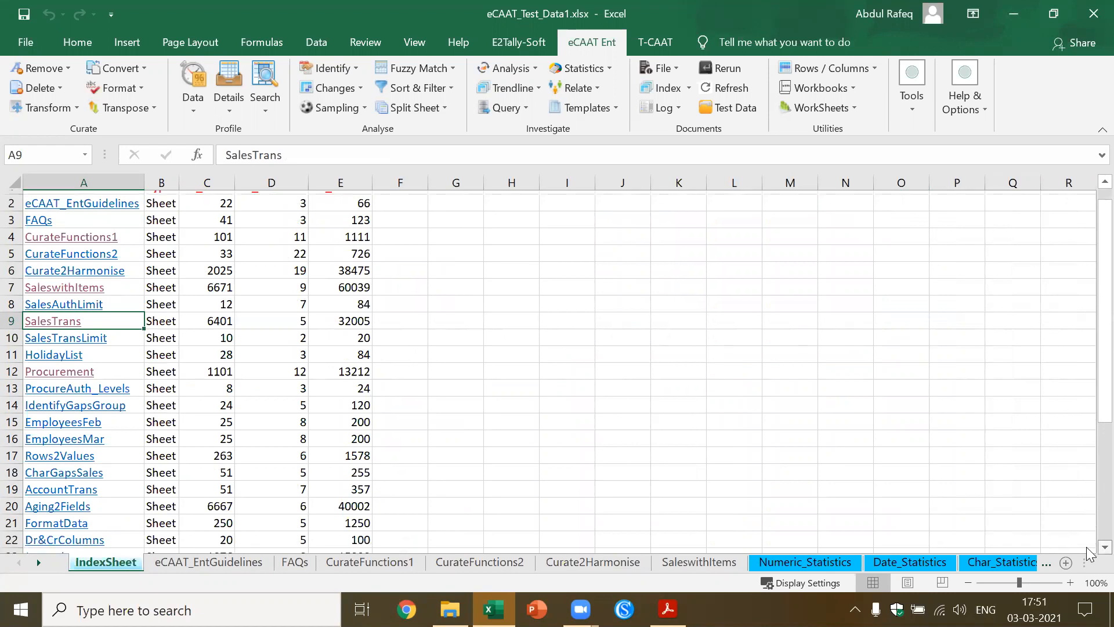
scroll(1089, 554, down, 2)
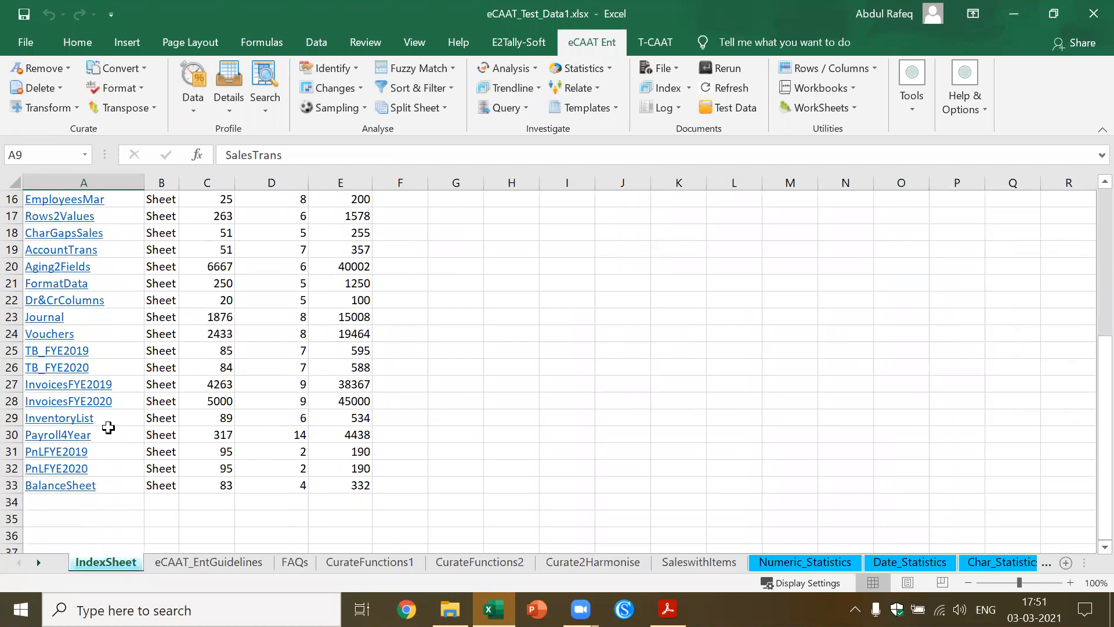
click(78, 413)
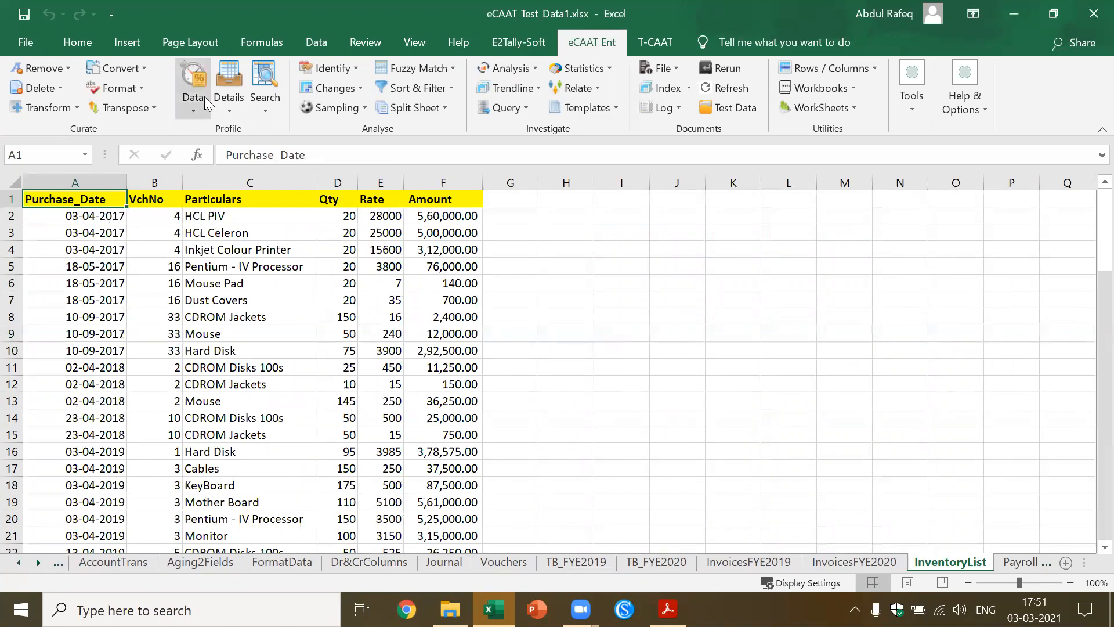
Start an Aging analysis on InventoryList by Purchase_Date and set the ageing date to 31-03-2020
click(195, 114)
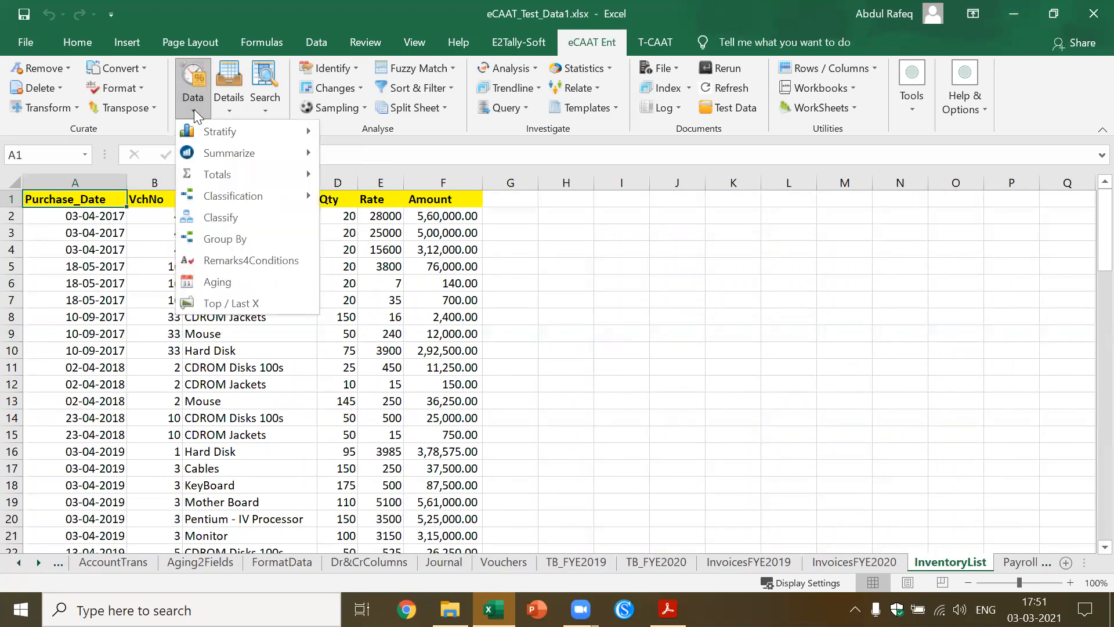
click(223, 280)
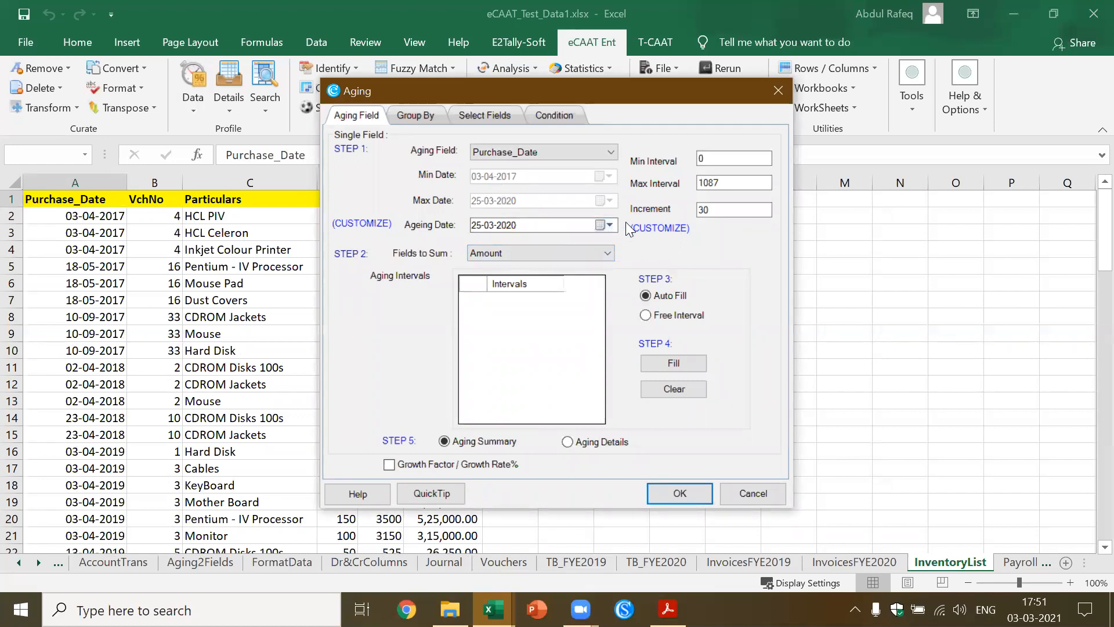
click(601, 226)
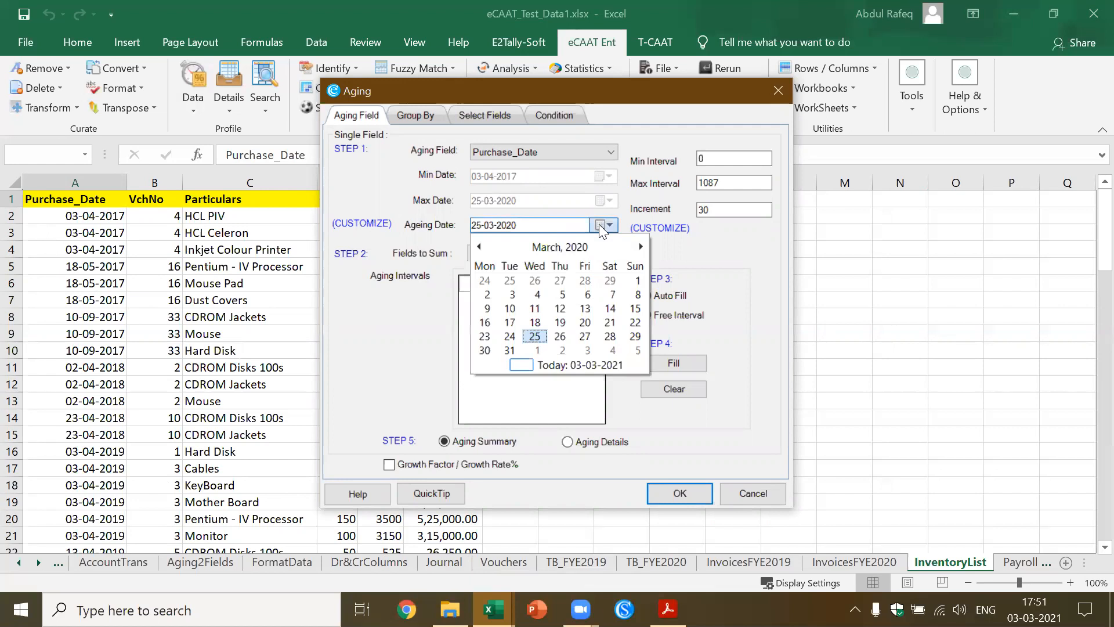
click(509, 350)
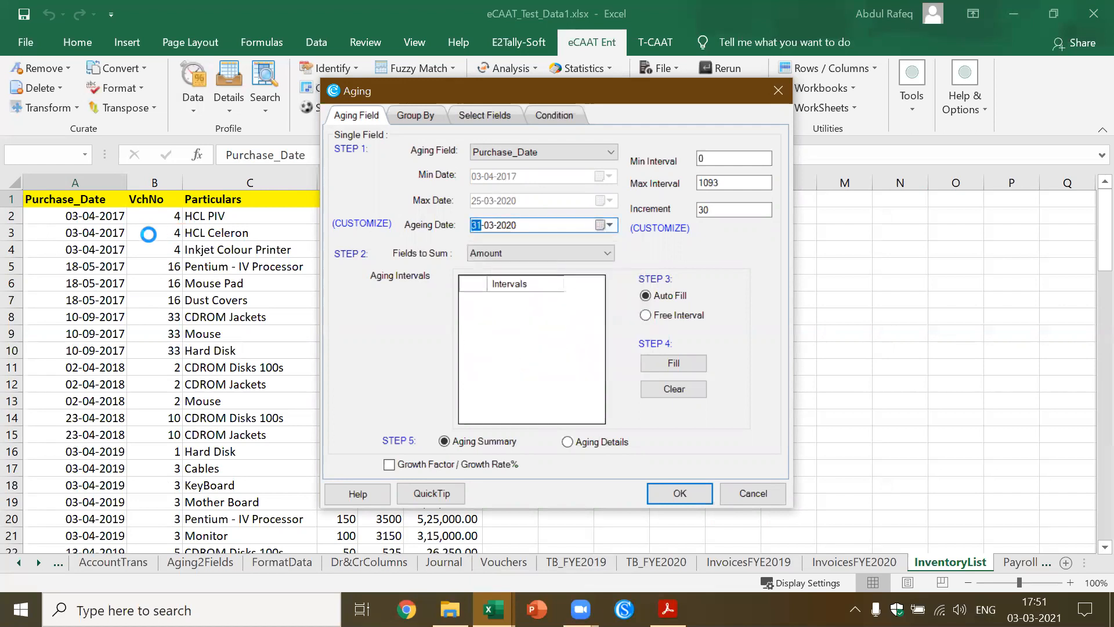
Set the aging increment to 90, auto-fill the intervals and run the aging summary on Amount
double_click(729, 203)
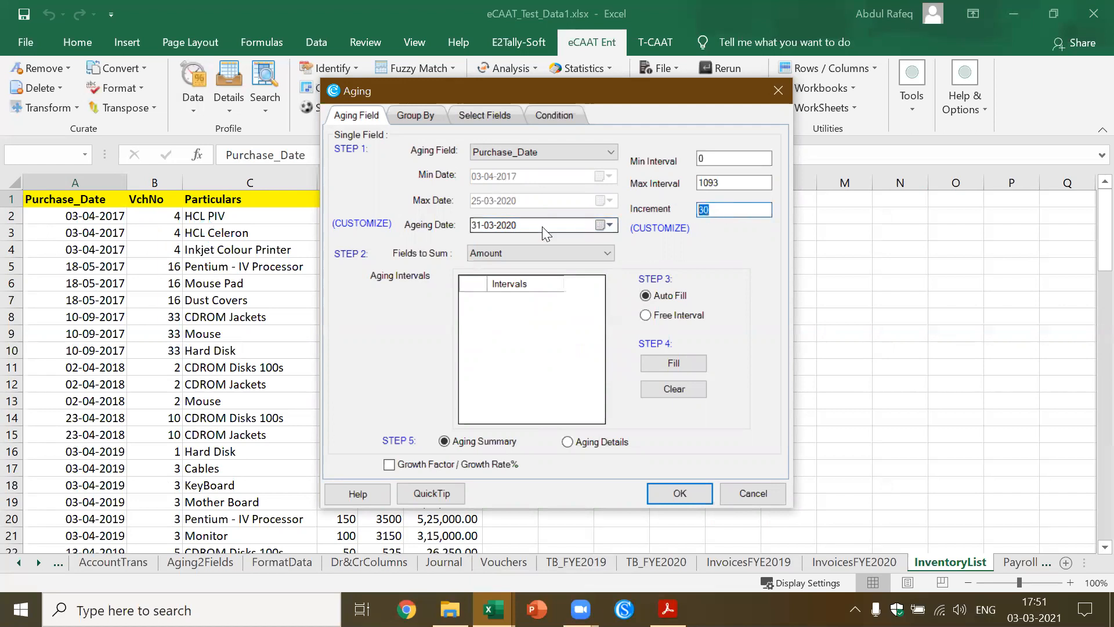
text(90)
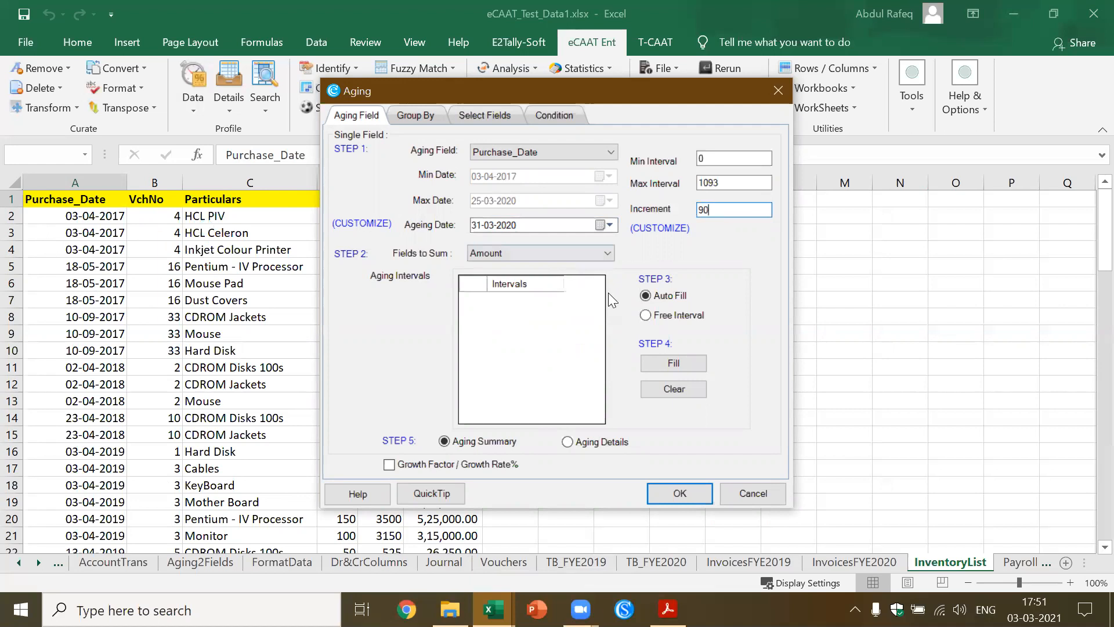
click(667, 358)
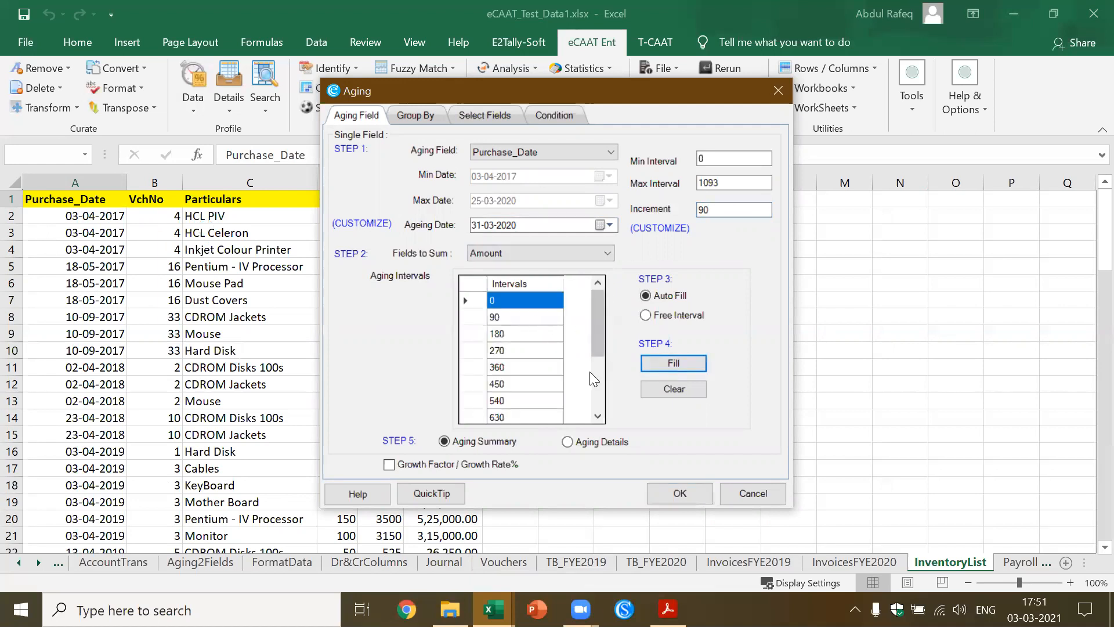
click(679, 493)
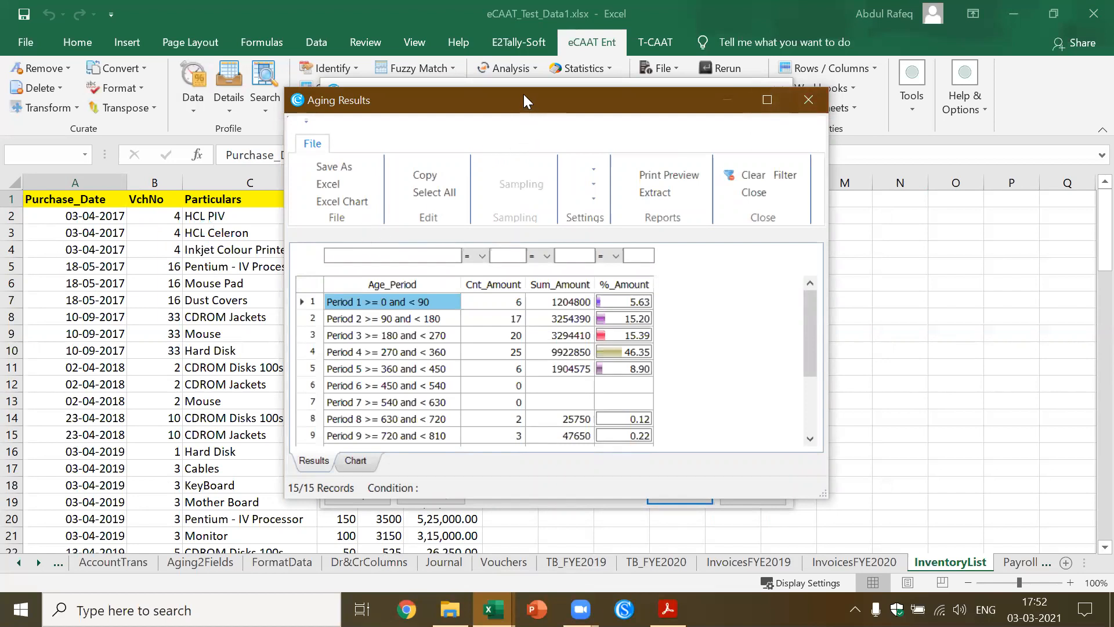
Maximize the Aging Results, examine the amounts by age period, and close them to return to InventoryList
drag(523, 94, 523, 94)
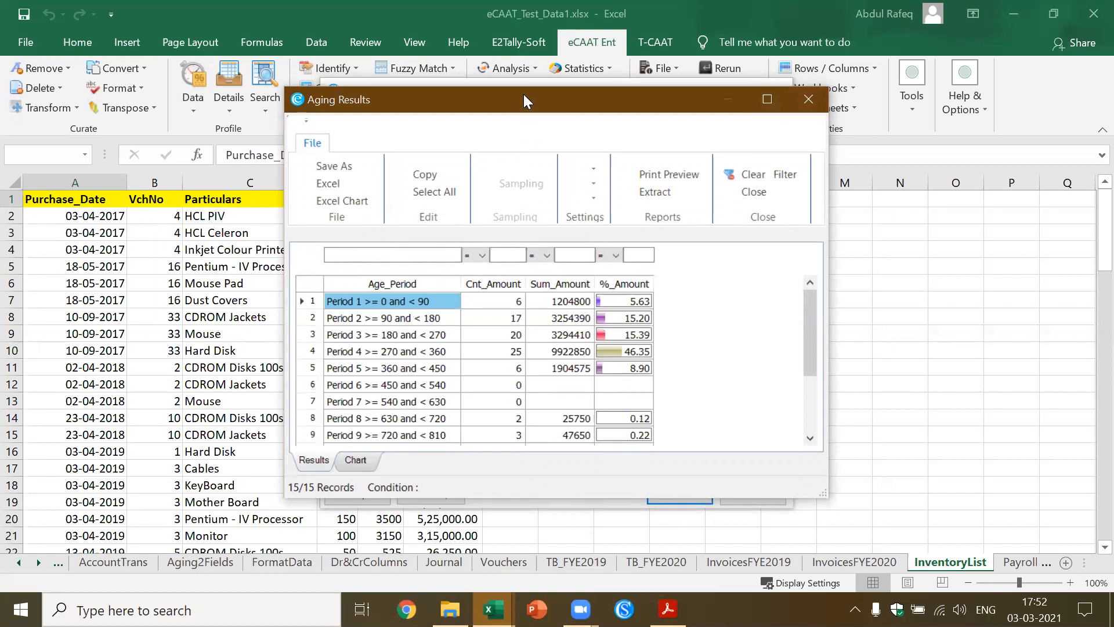
click(771, 99)
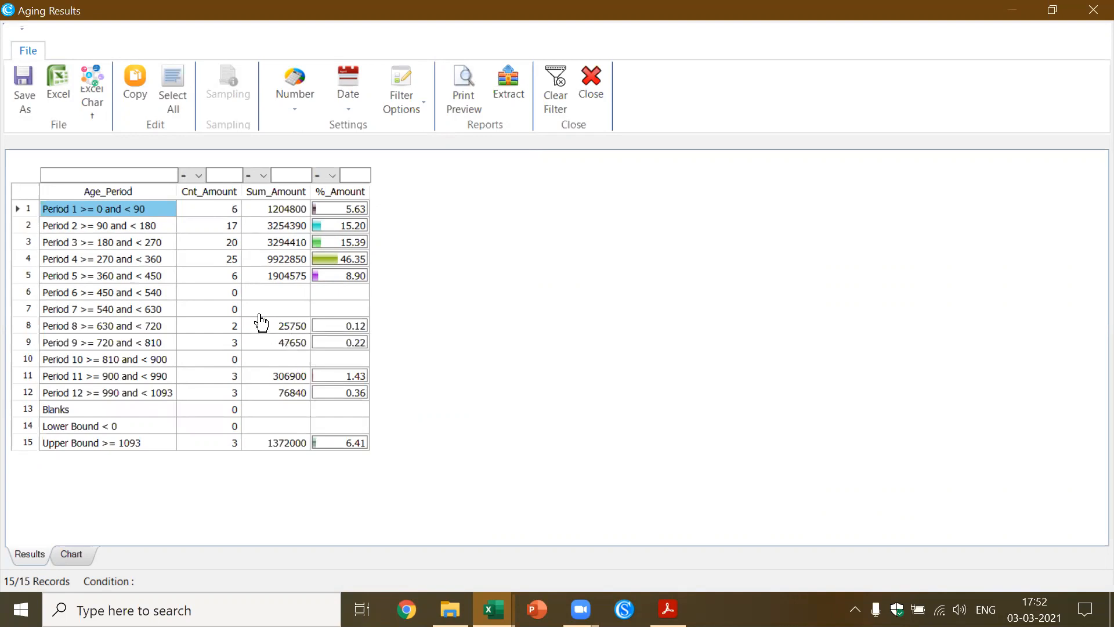
click(144, 297)
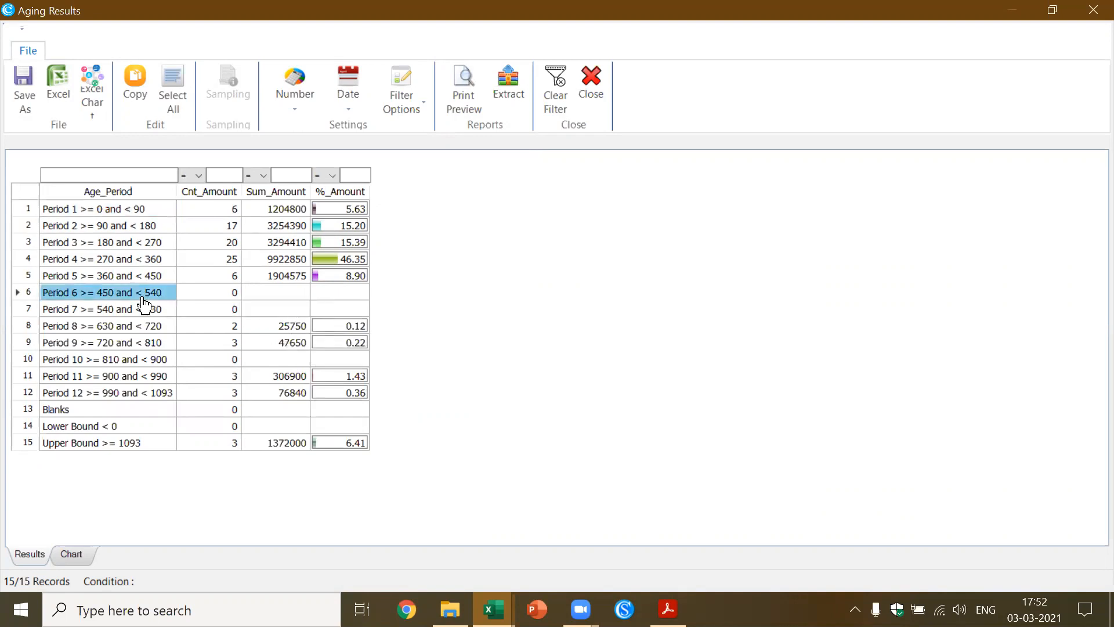
click(145, 261)
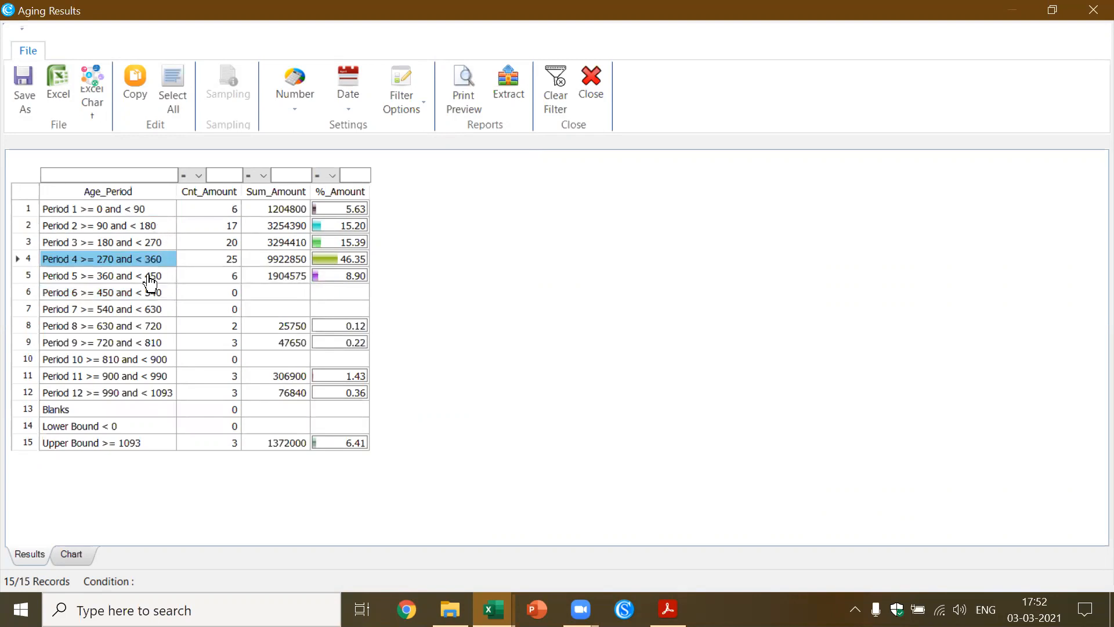
click(150, 281)
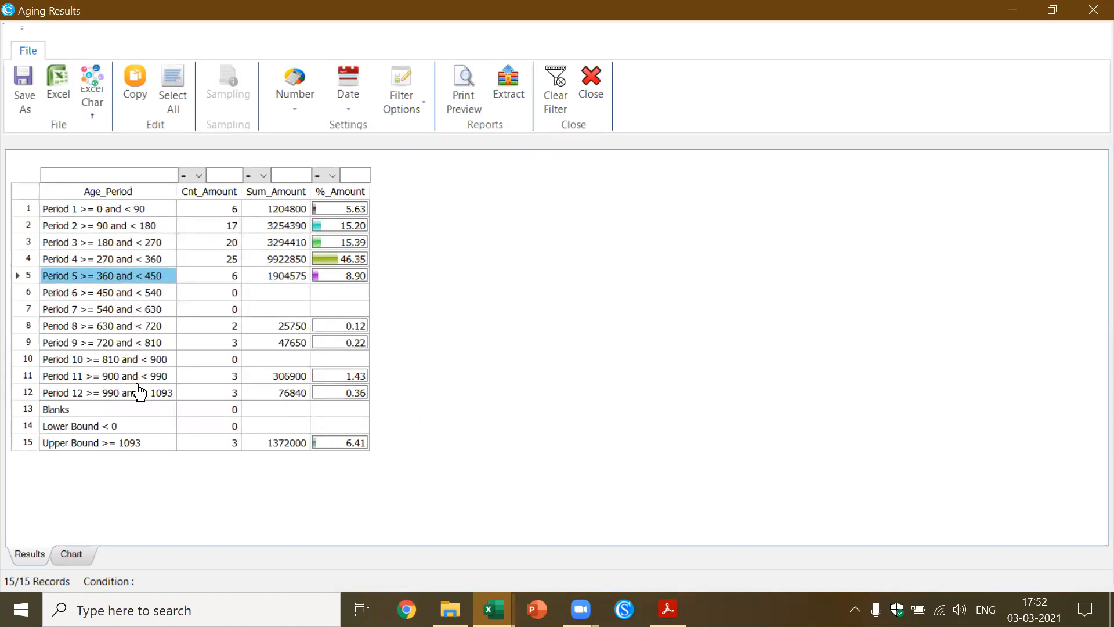
click(592, 96)
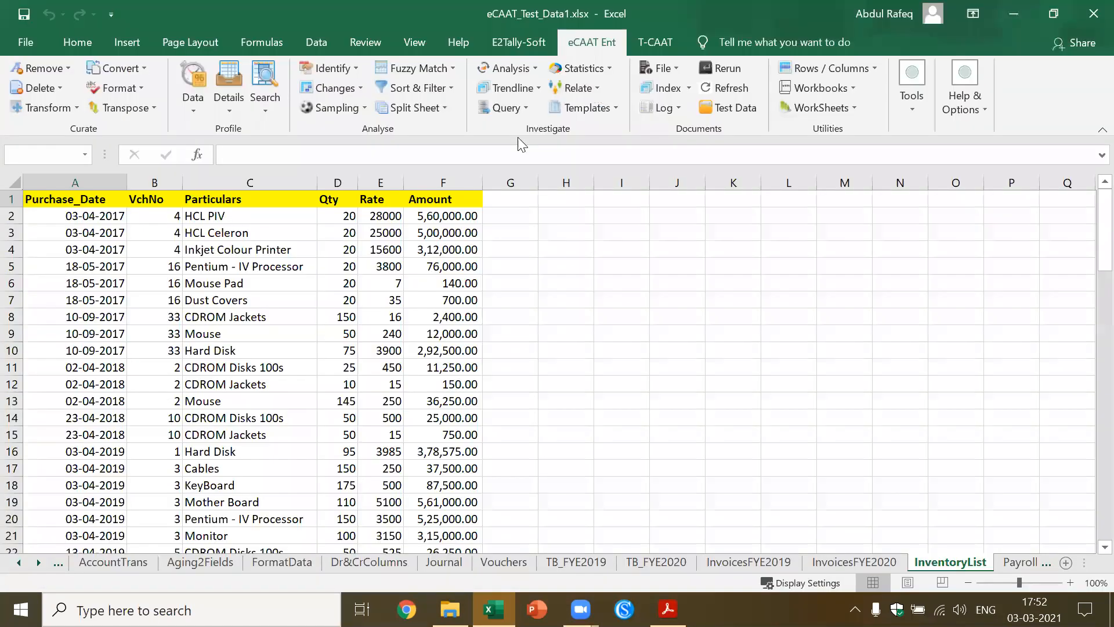
click(298, 288)
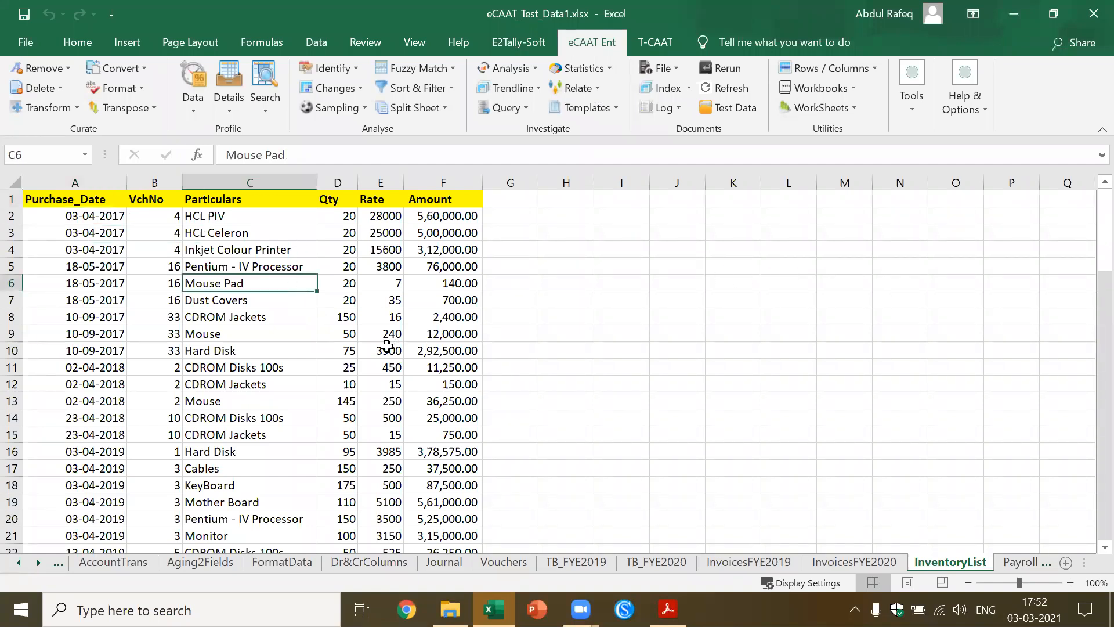
Go back to the IndexSheet and follow its link to the InvoicesFYE2019 sheet
click(18, 562)
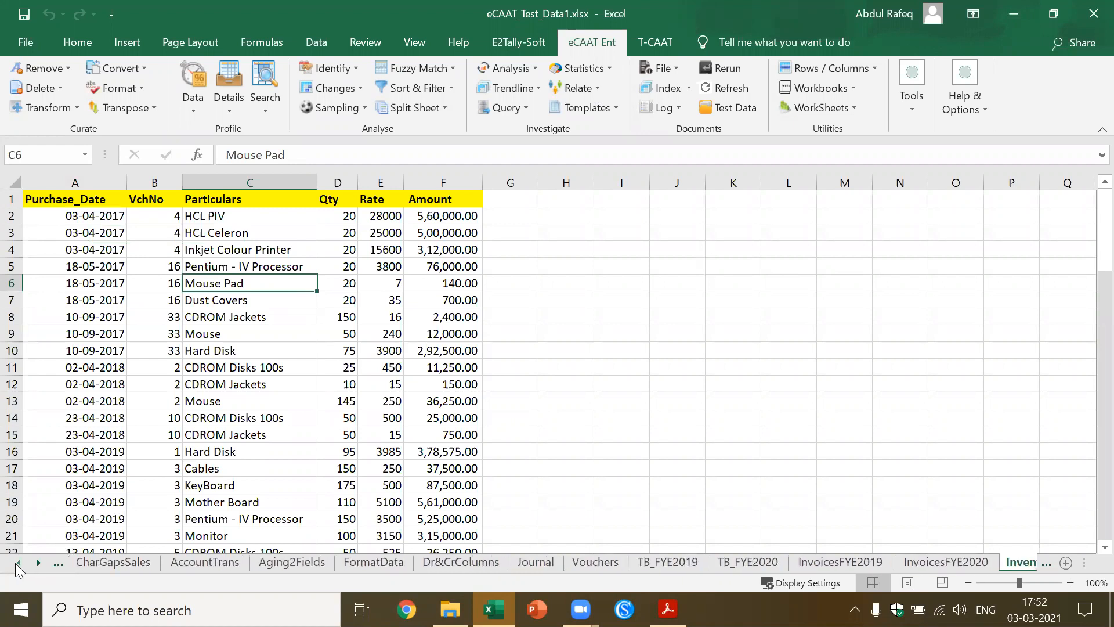
click(17, 562)
click(18, 562)
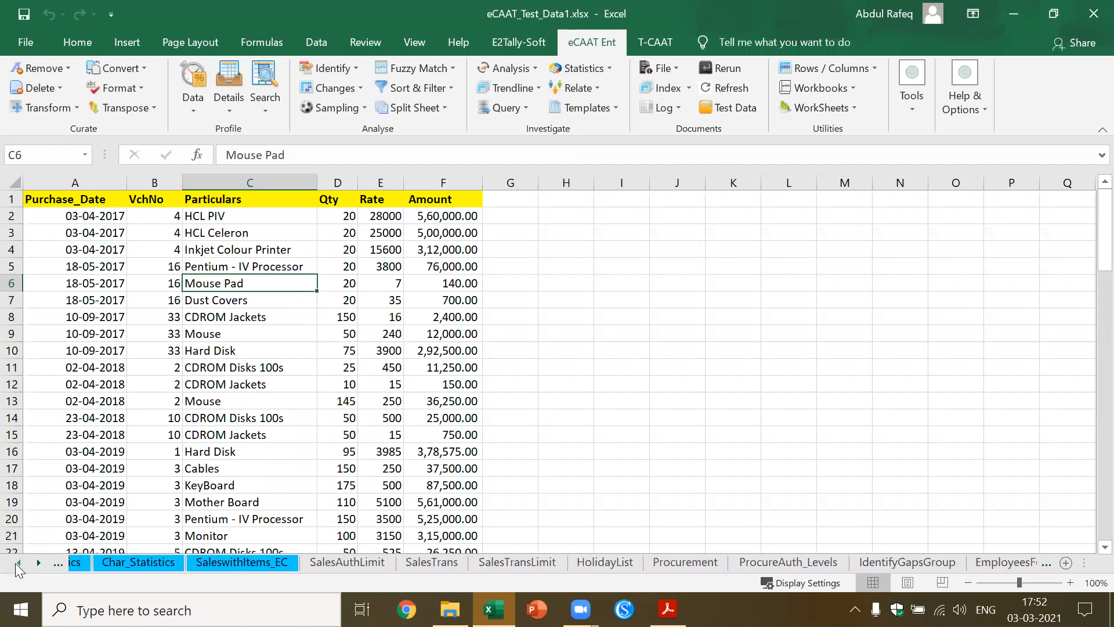
click(18, 563)
click(17, 563)
click(16, 563)
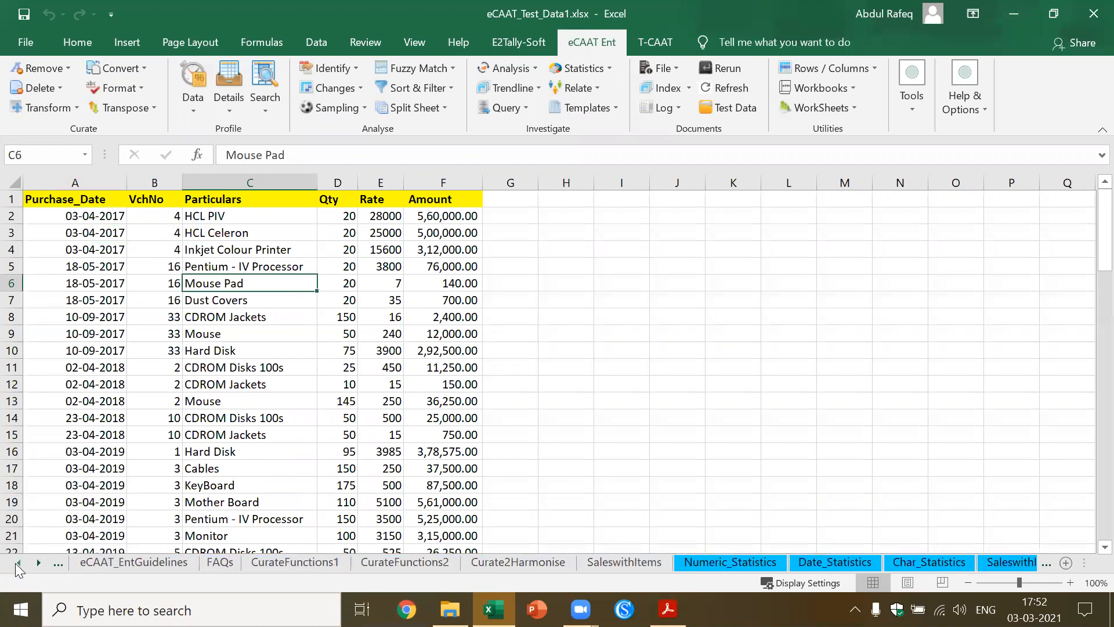
click(17, 563)
click(91, 561)
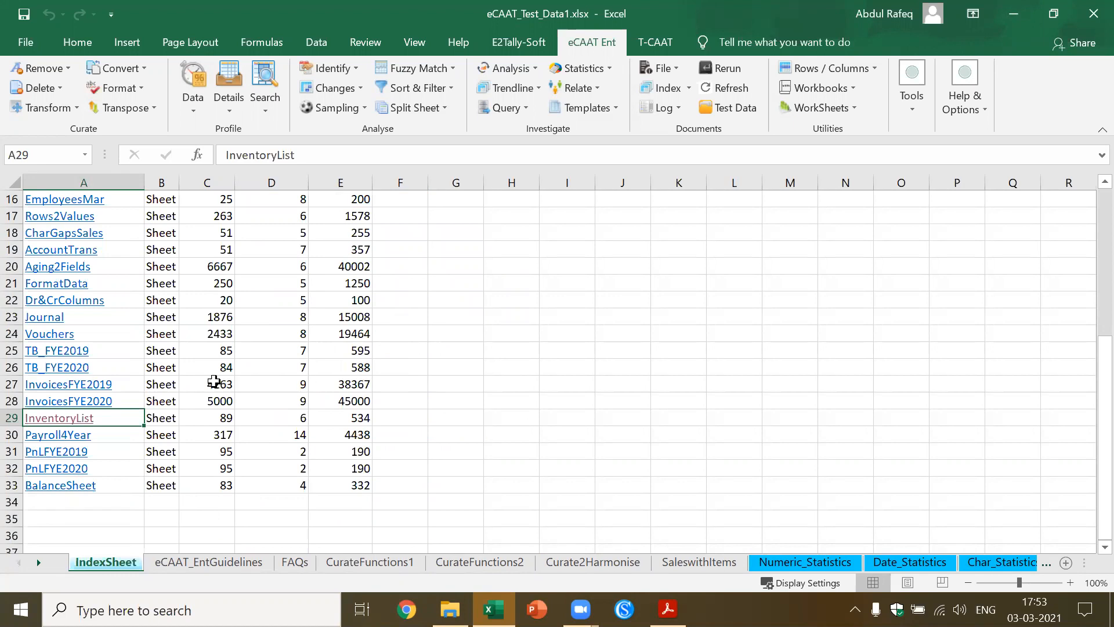
click(93, 389)
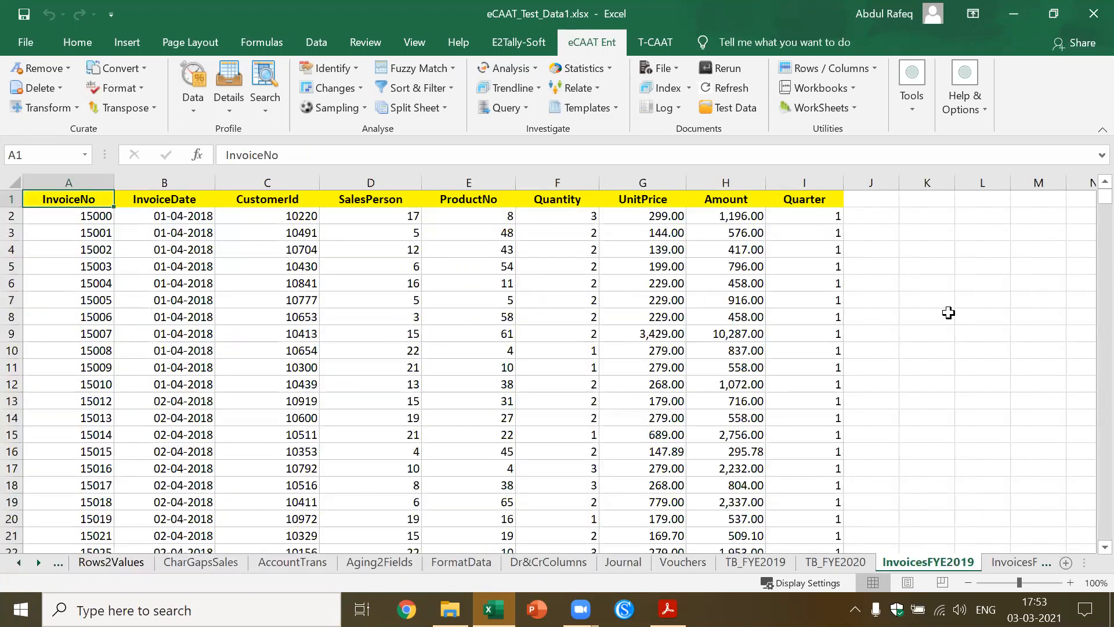
Start a comparative analysis by files with InvoicesFYE2019 as the primary sheet and set InvoicesFYE2020 as the secondary sheet
click(589, 89)
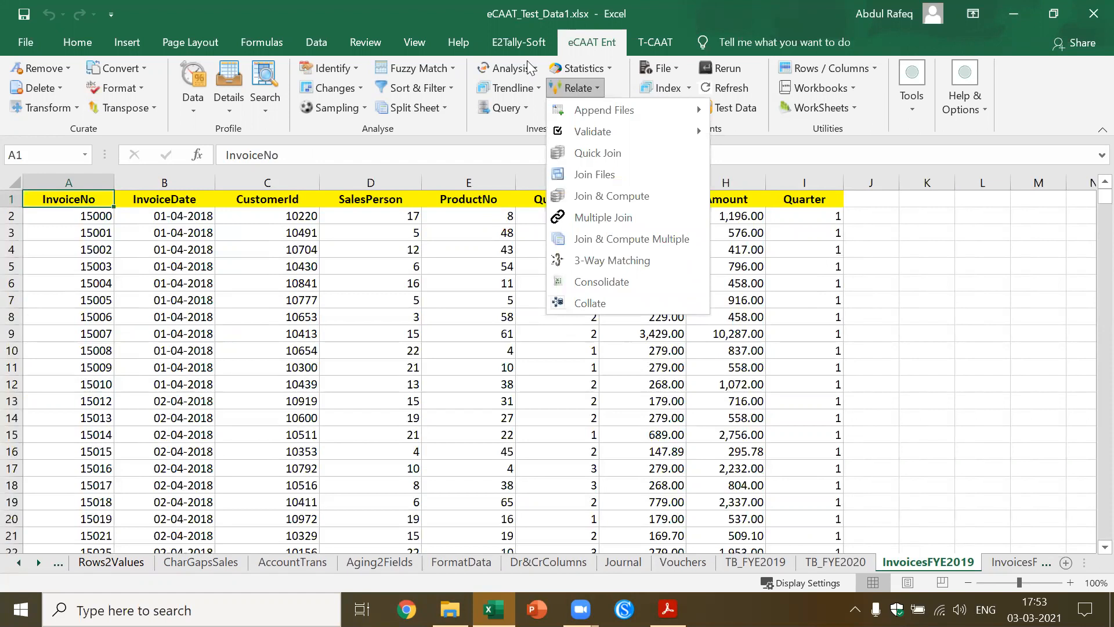
click(537, 72)
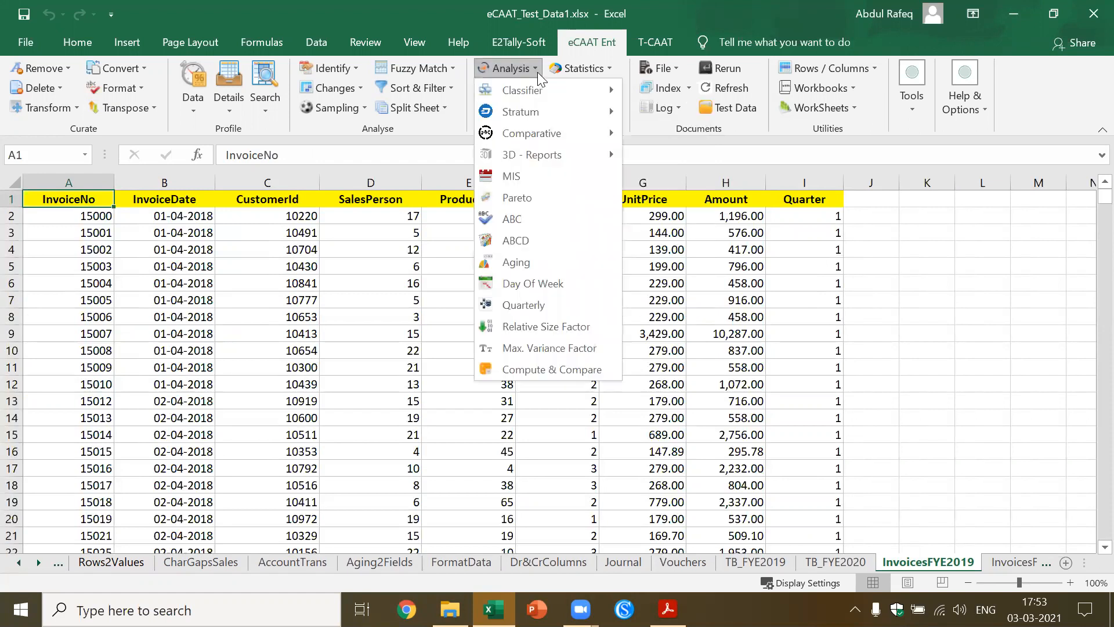
mouse_move(547, 131)
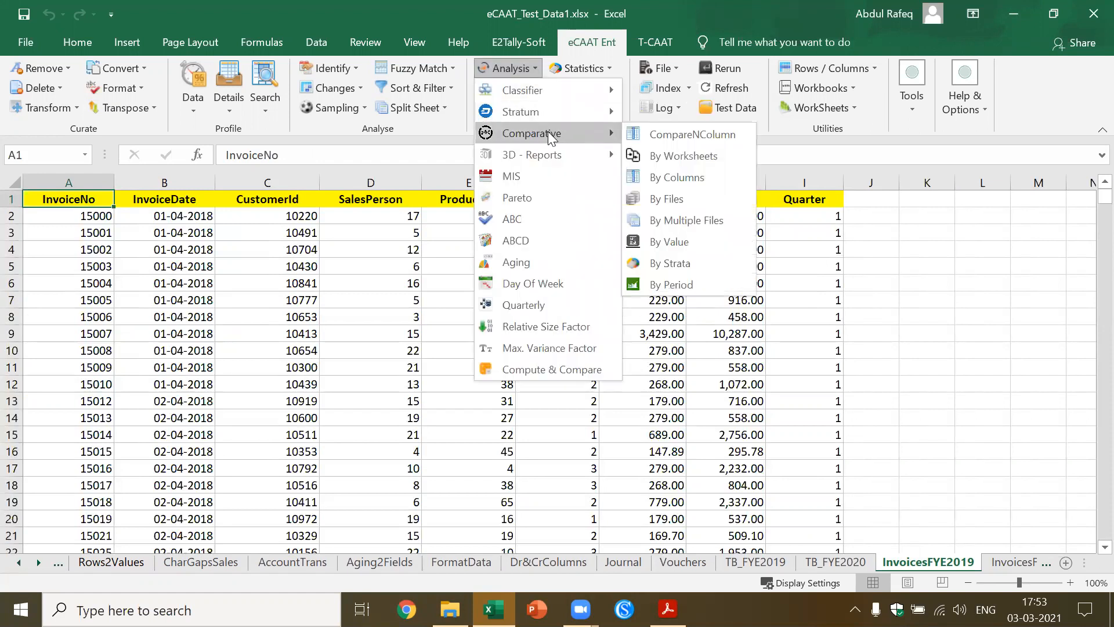
click(667, 198)
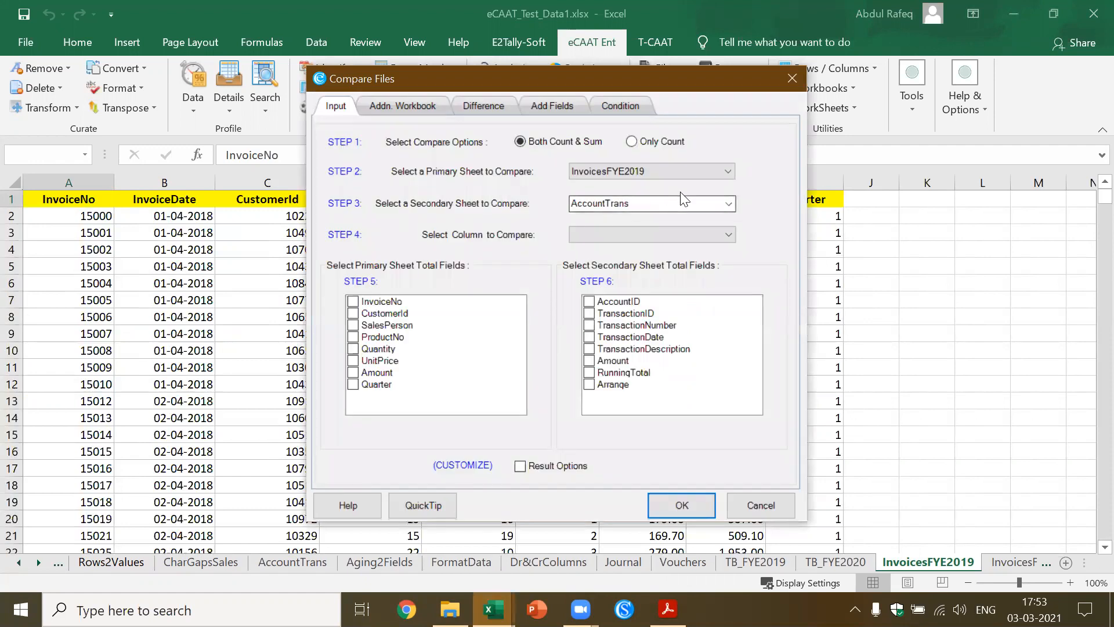
click(727, 205)
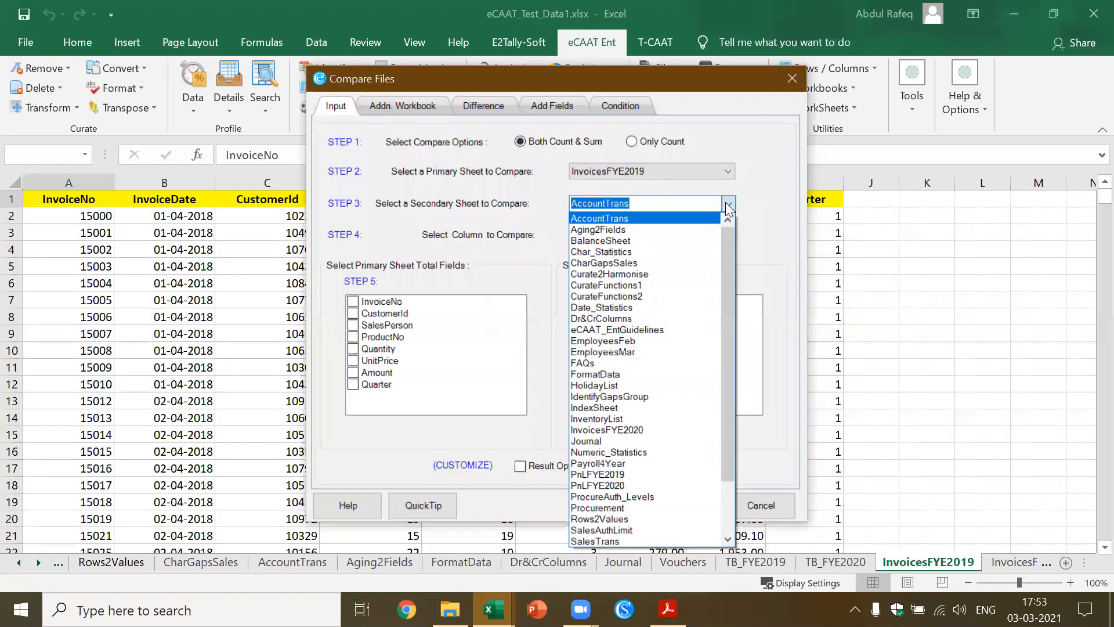
text(indexSheet)
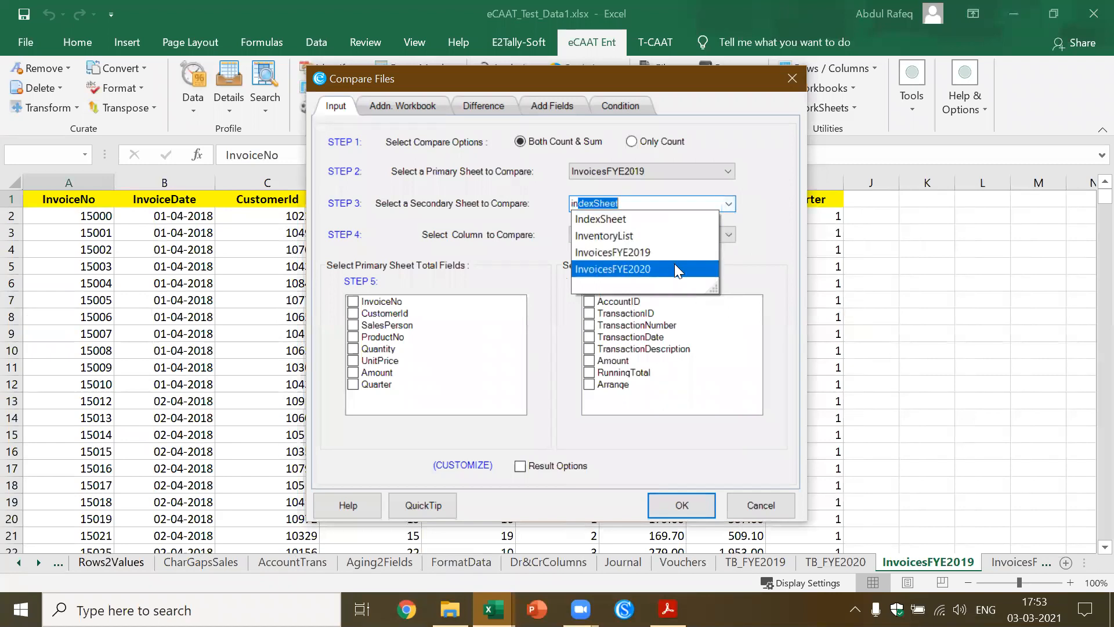
click(675, 269)
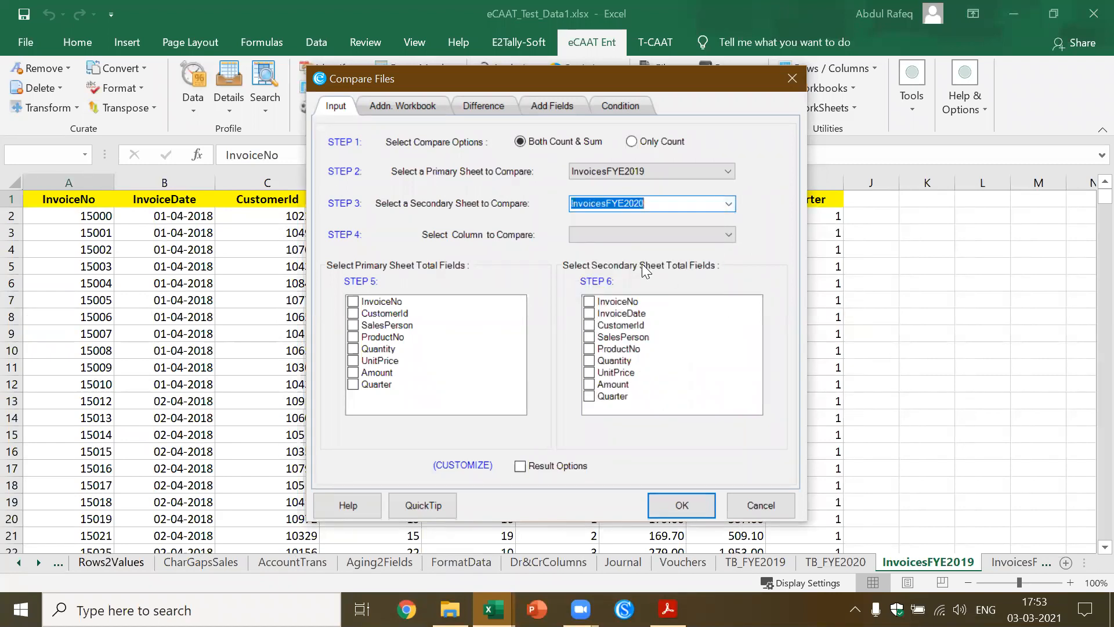
Set CustomerId as the column to compare and choose Amount as the total field for both sheets
click(728, 233)
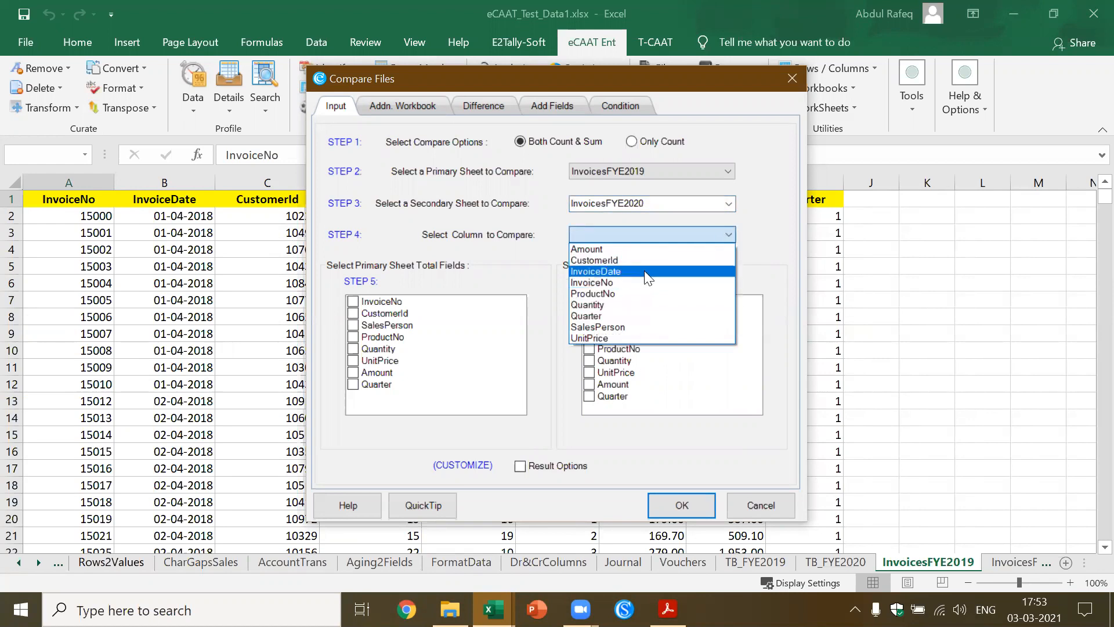
click(639, 250)
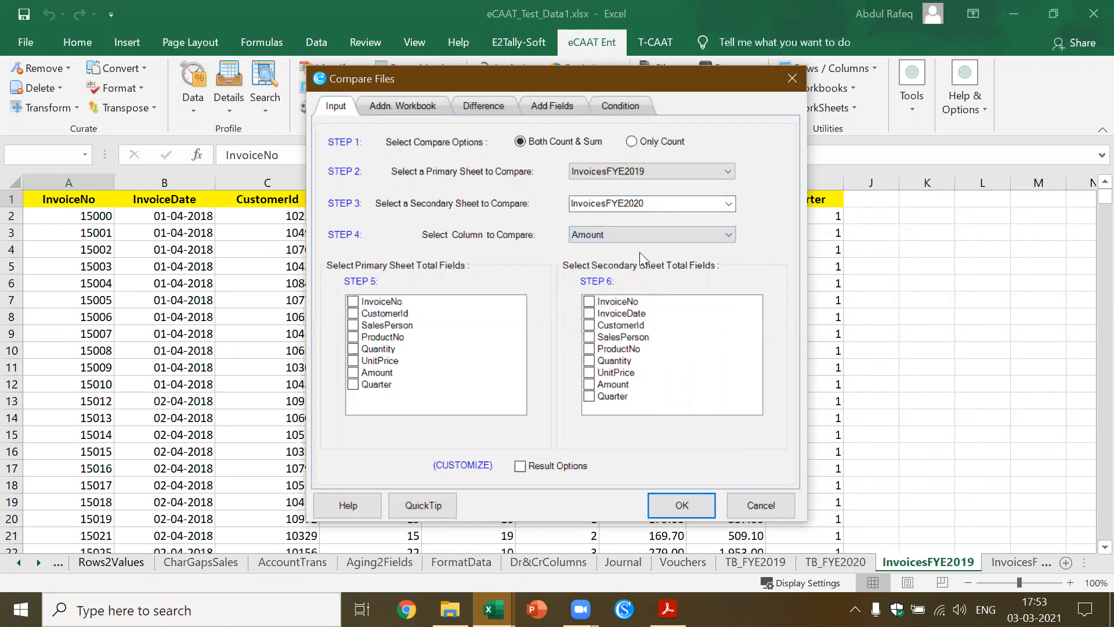
click(724, 237)
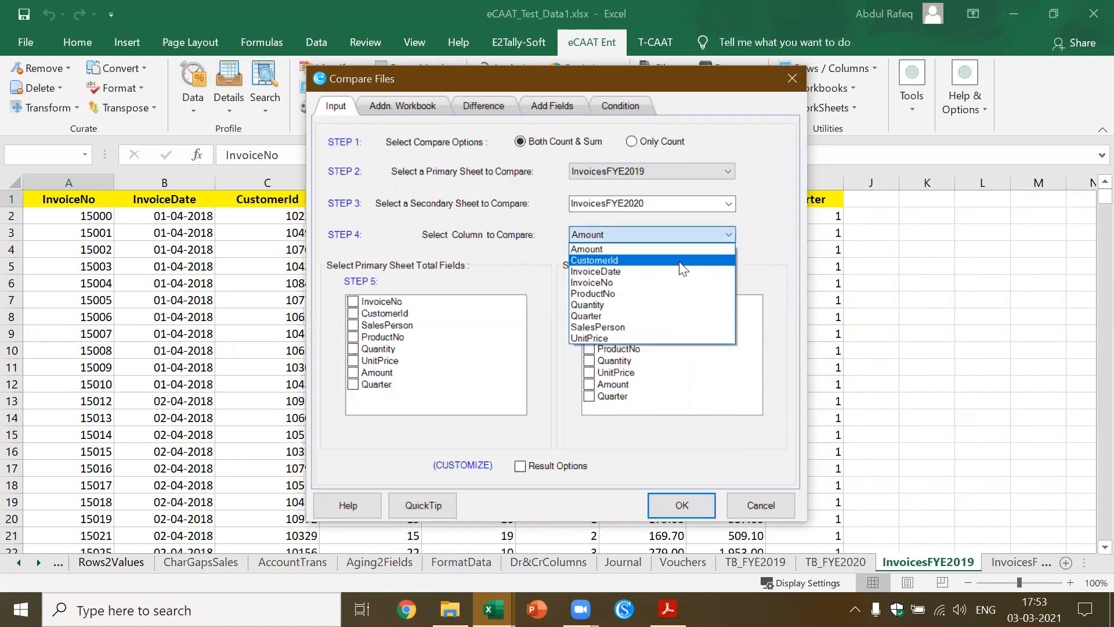
click(682, 262)
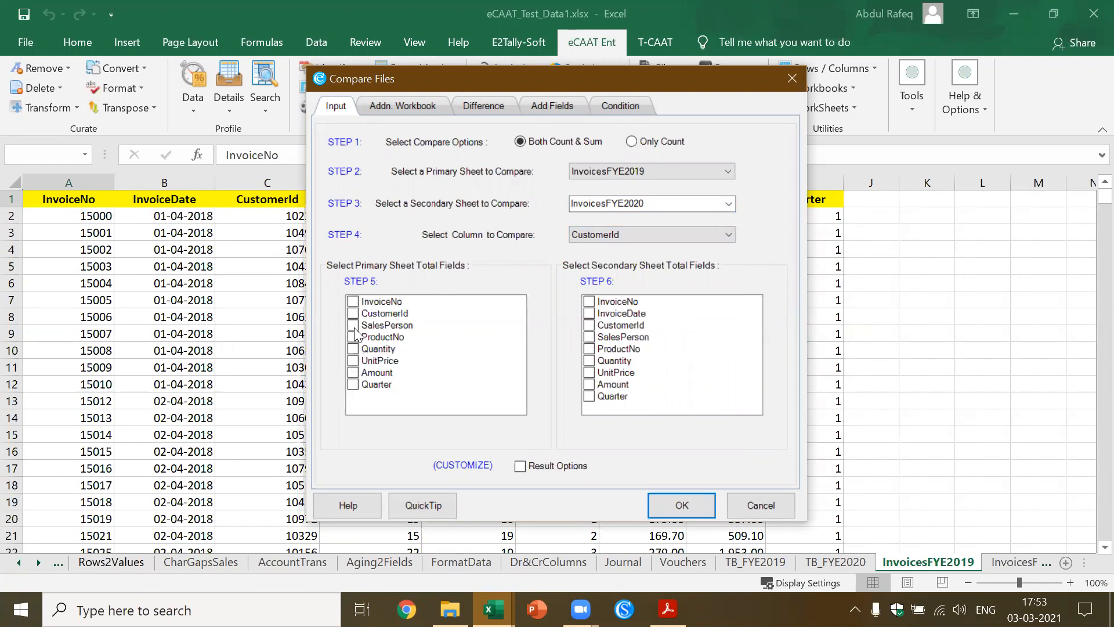
click(355, 373)
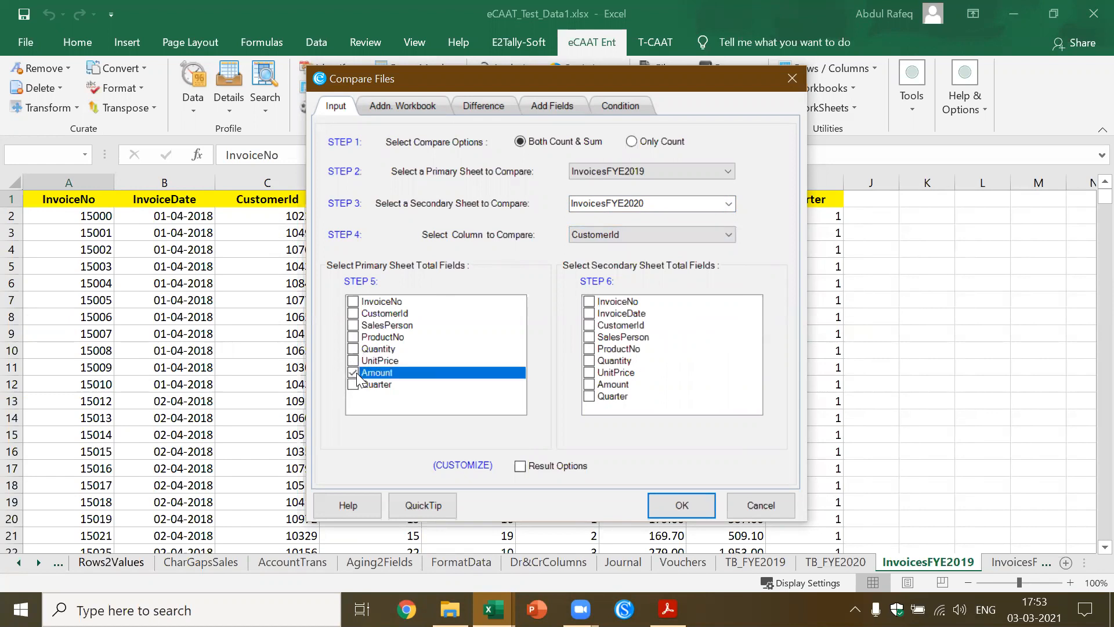
click(590, 385)
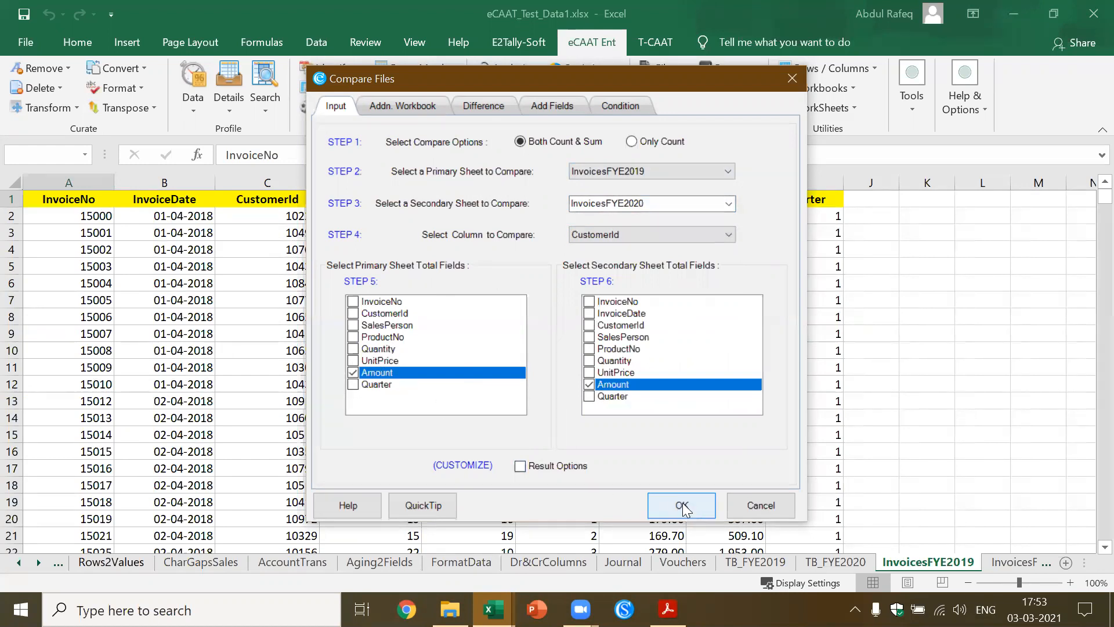
Add a difference field between the primary sheet's Amount and the secondary sheet's Amount
click(482, 95)
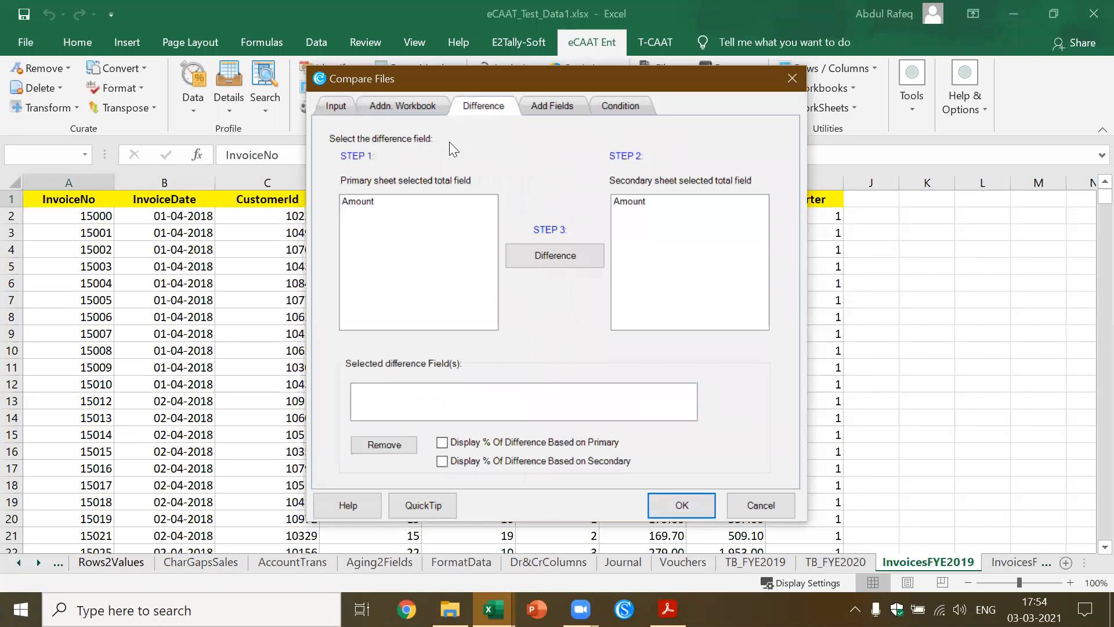
click(369, 203)
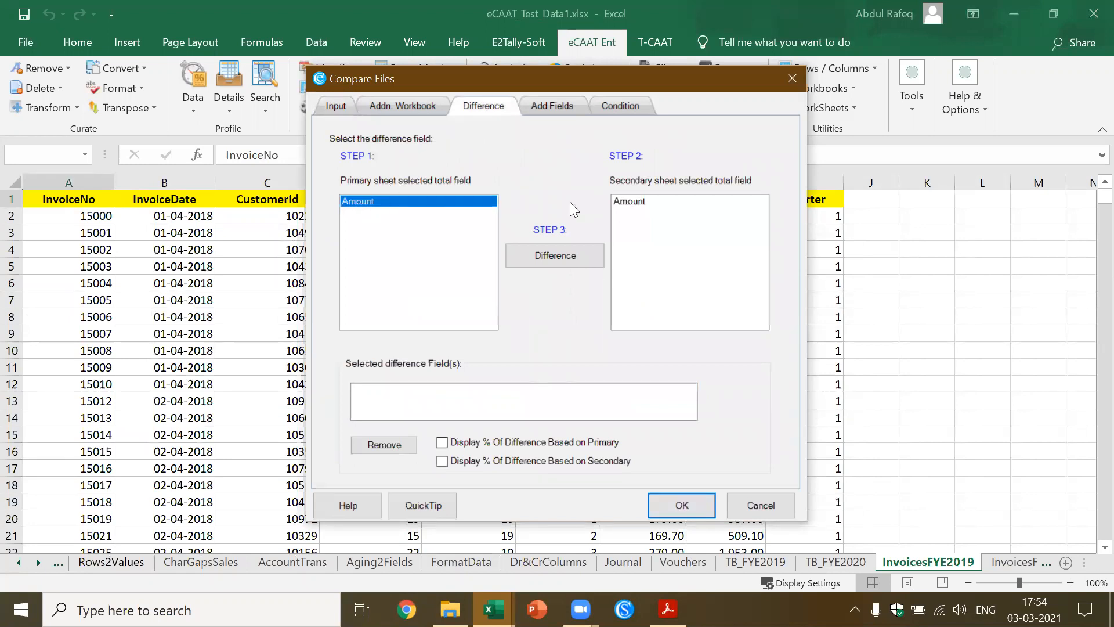
click(637, 203)
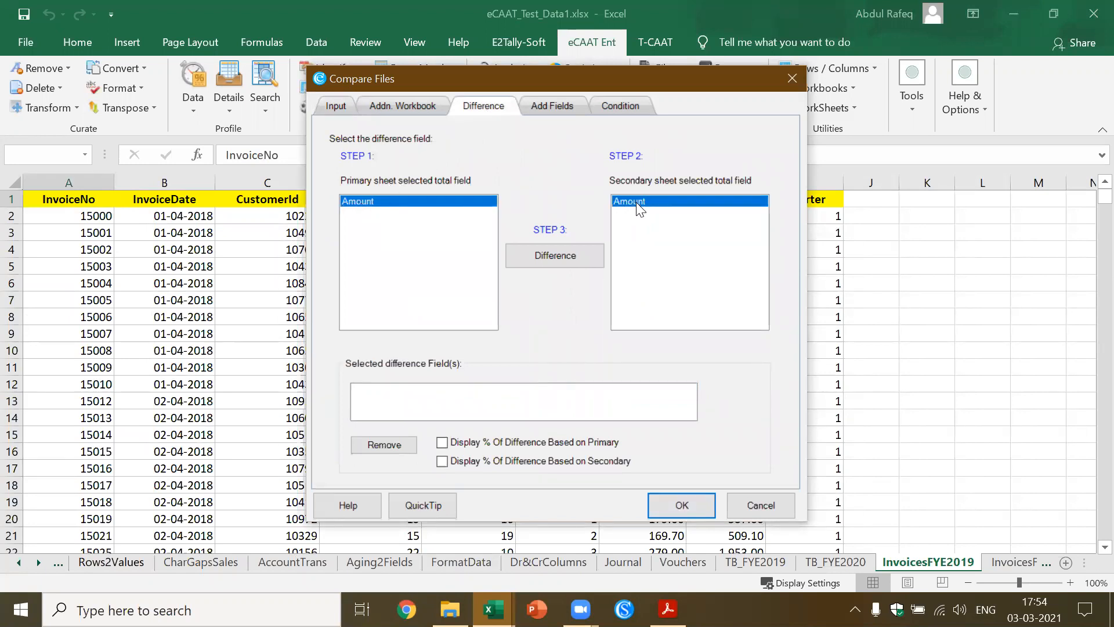
click(568, 253)
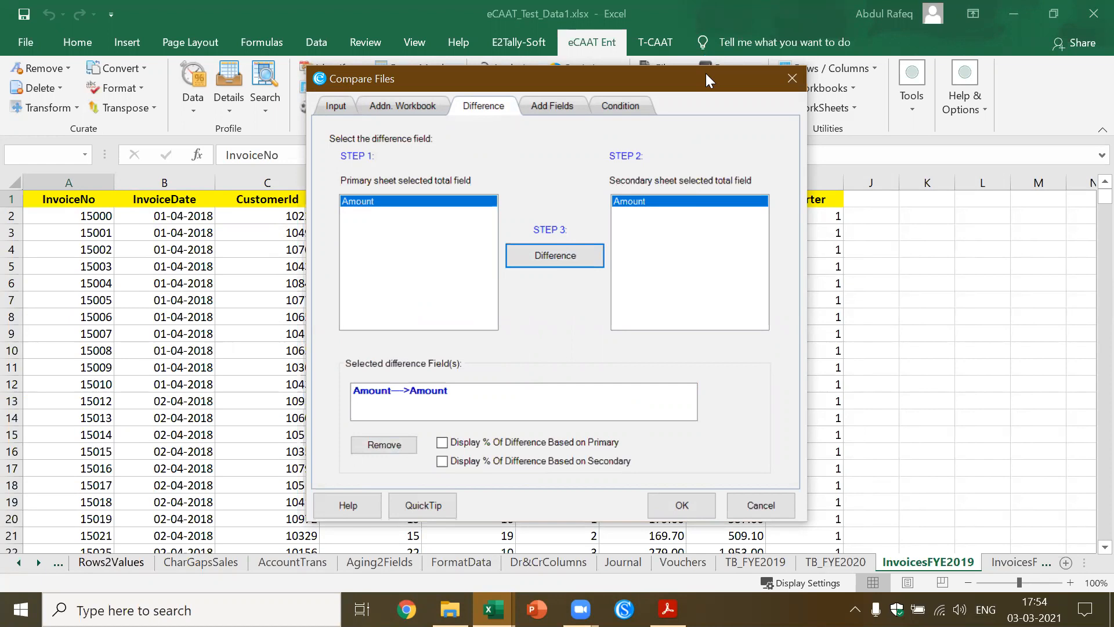
drag(702, 74, 694, 40)
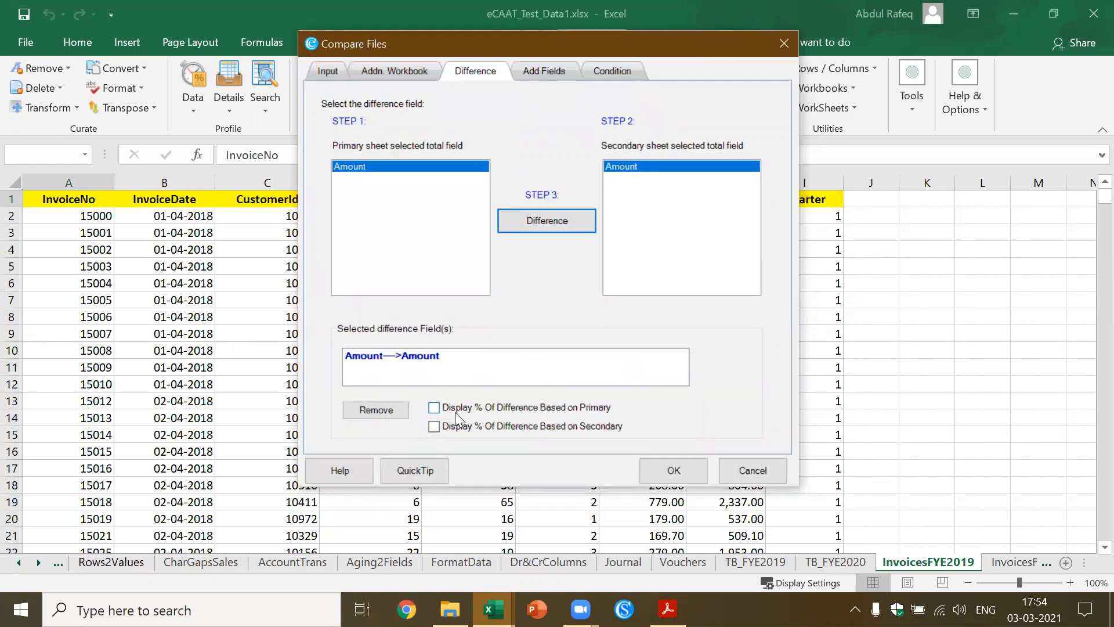
Look through the comparison's result options, dismiss them without selecting any, and run the file comparison
click(329, 71)
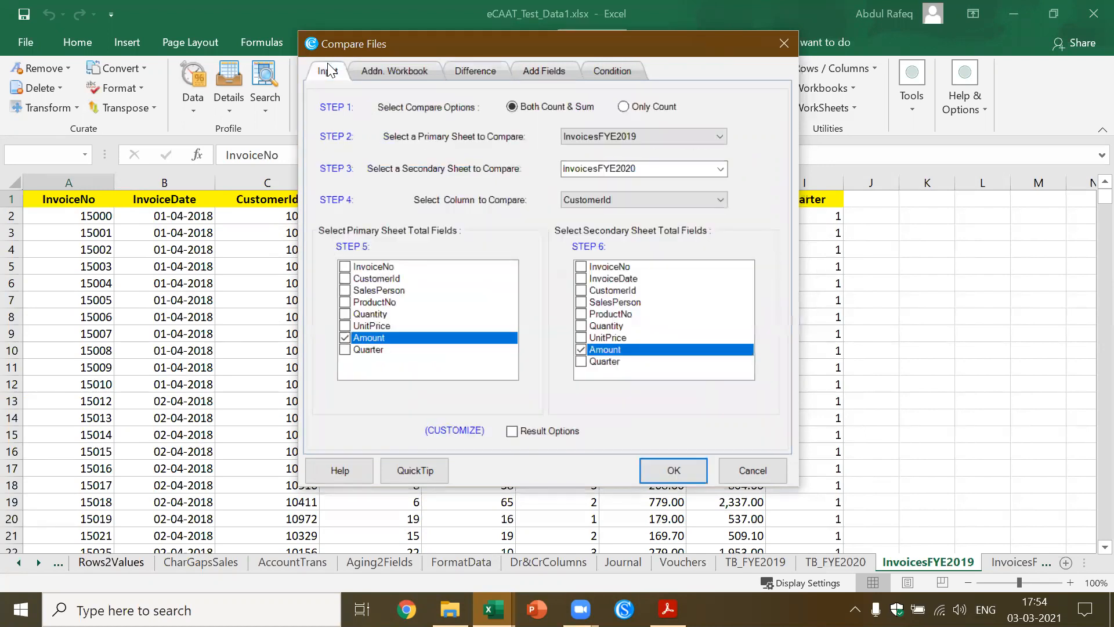
click(525, 430)
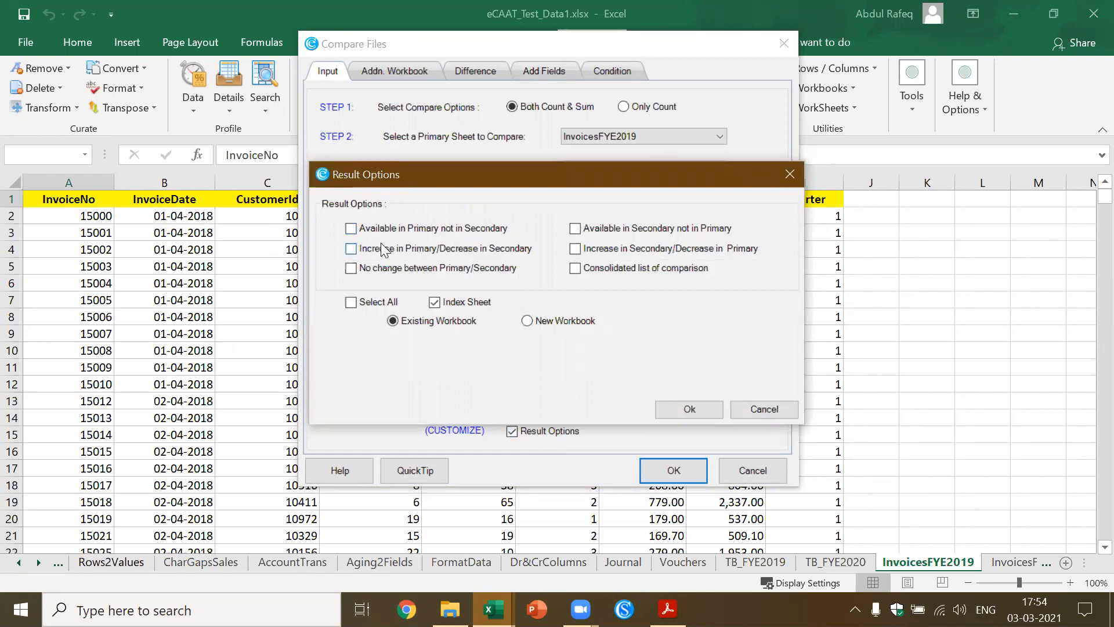
click(777, 408)
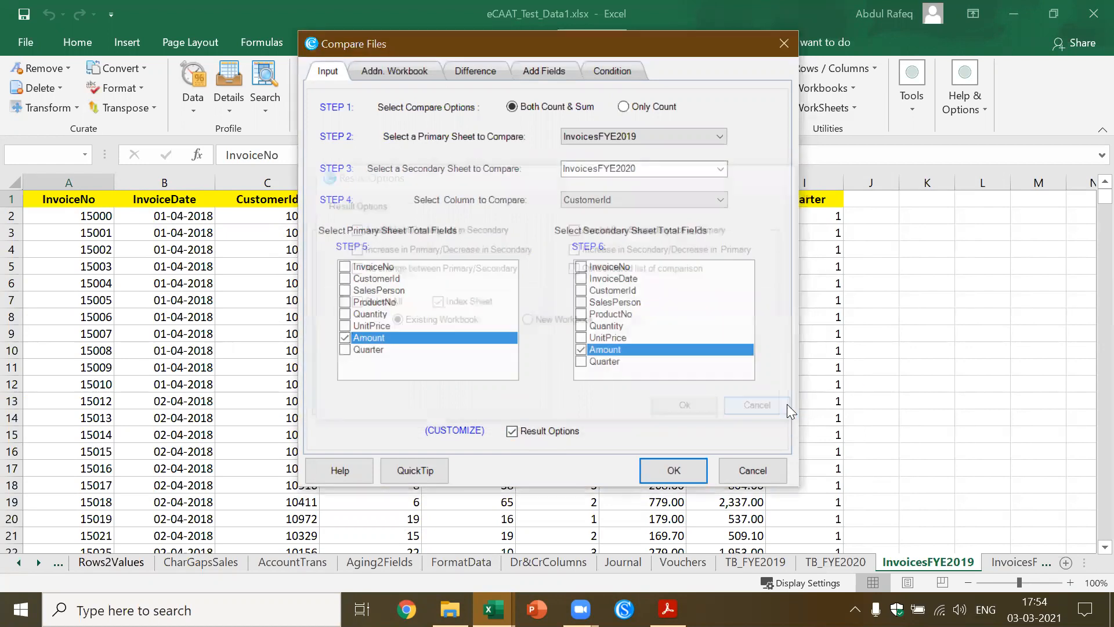
click(677, 468)
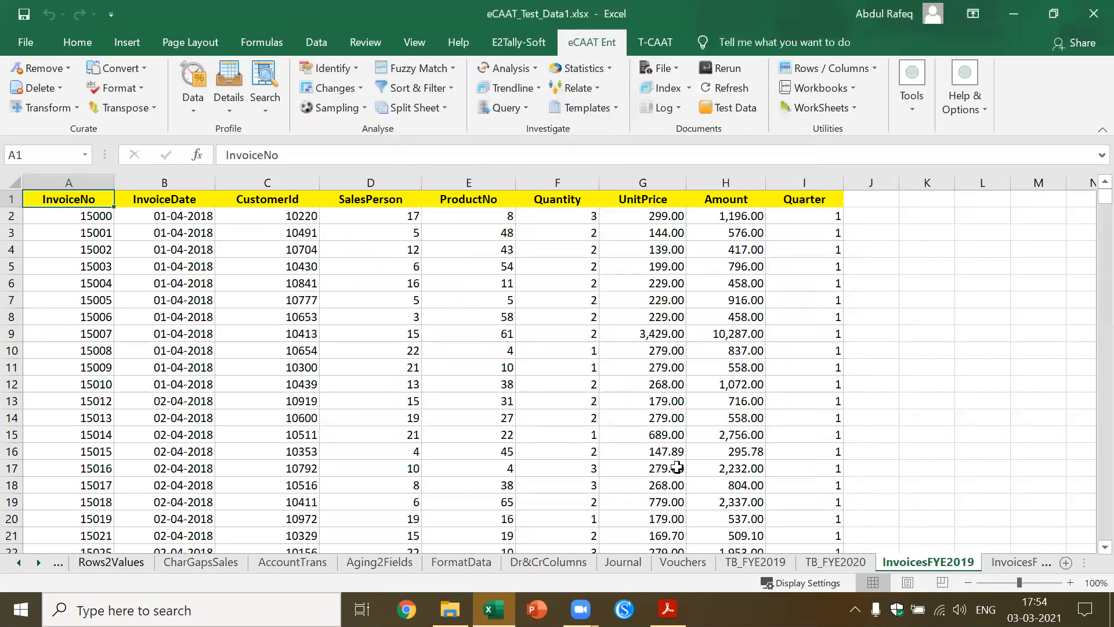
click(538, 297)
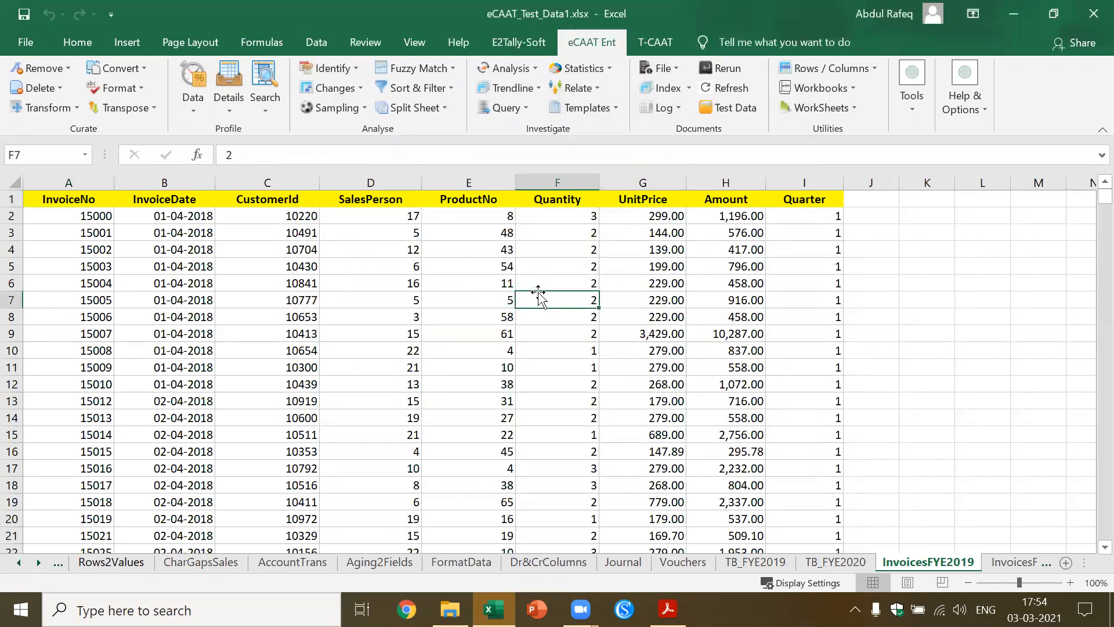
Switch to the eCAAT Ent functions overview PDF in Acrobat Reader and close it to return to the Excel workbook
key(alt+Tab)
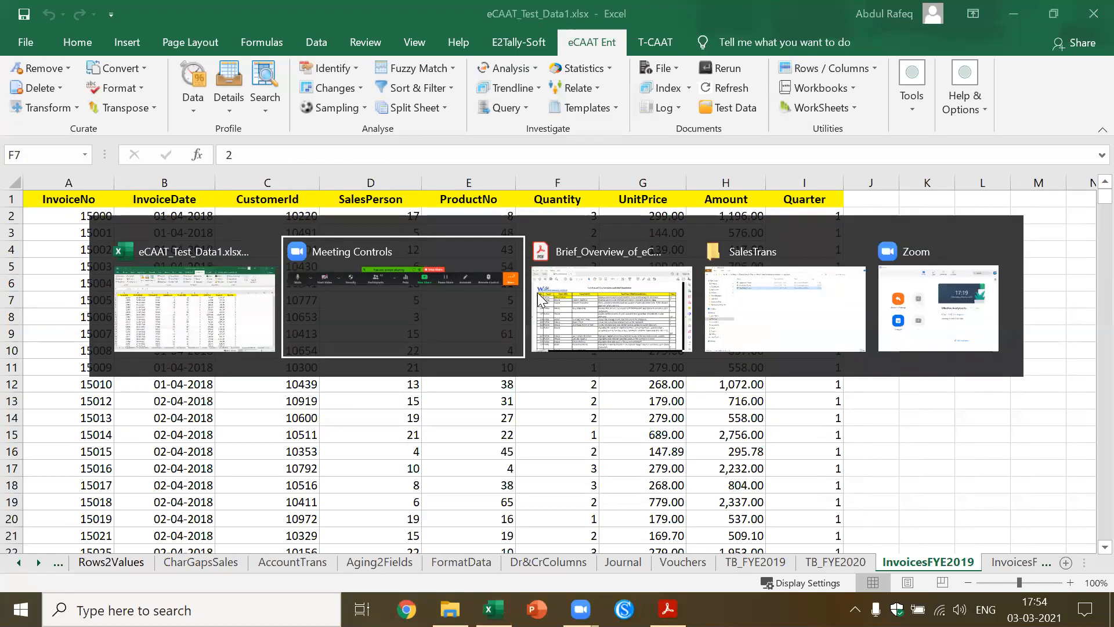
key(alt+Tab)
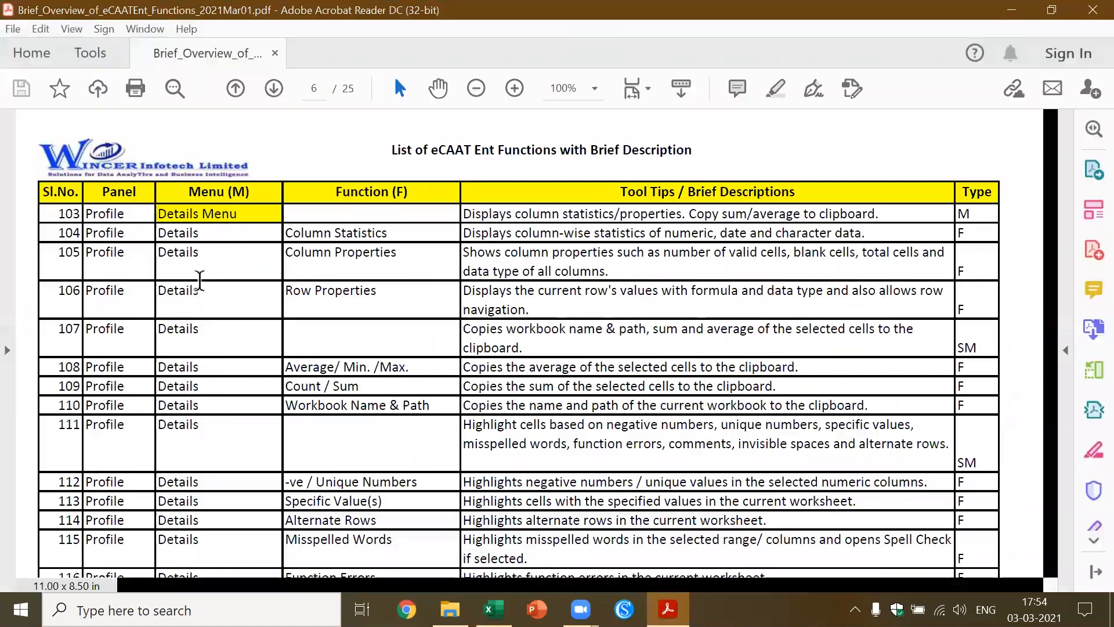
click(1090, 10)
click(498, 299)
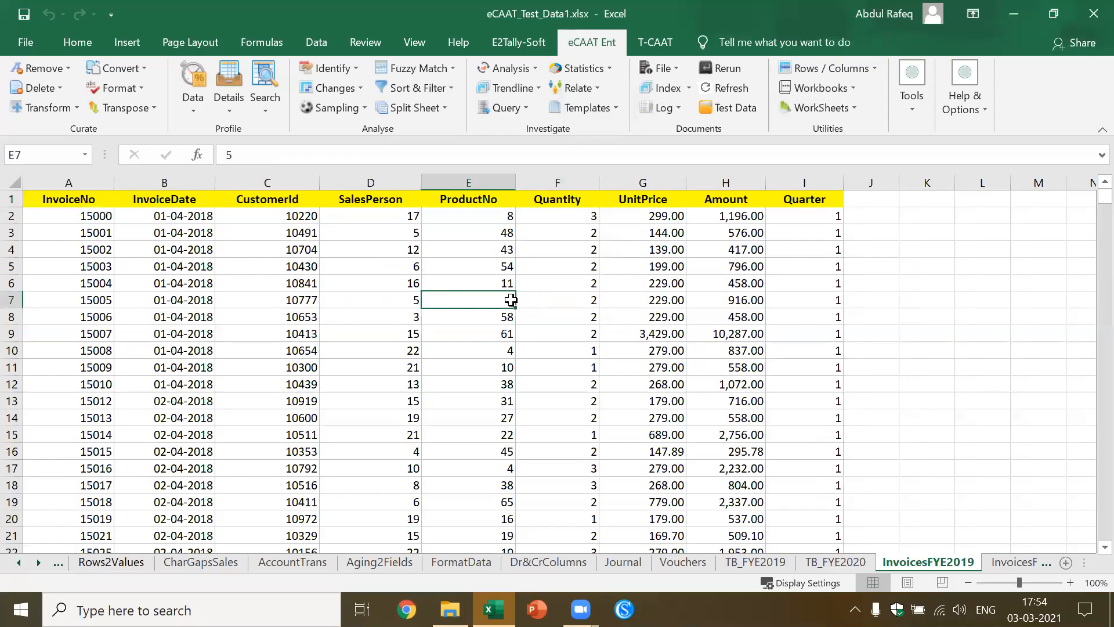
click(358, 318)
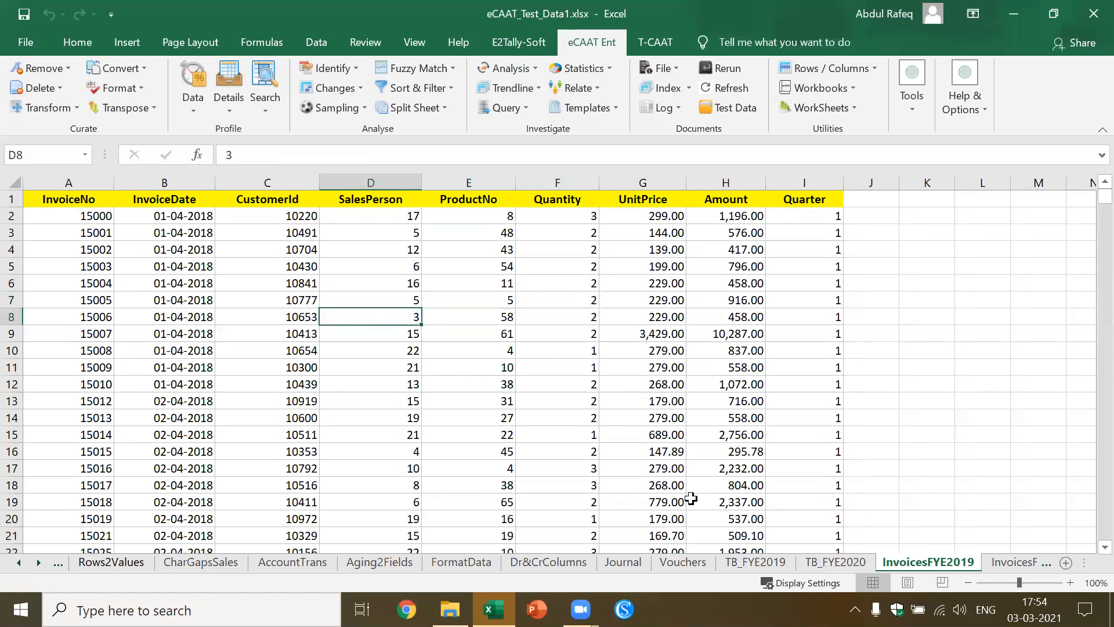
Go to the Payroll4Year sheet and select a cell in its Emp_Name column
mouse_move(493, 610)
click(241, 287)
click(323, 315)
click(1031, 563)
key(ctrl+Page_Down)
key(ctrl+Page_Down)
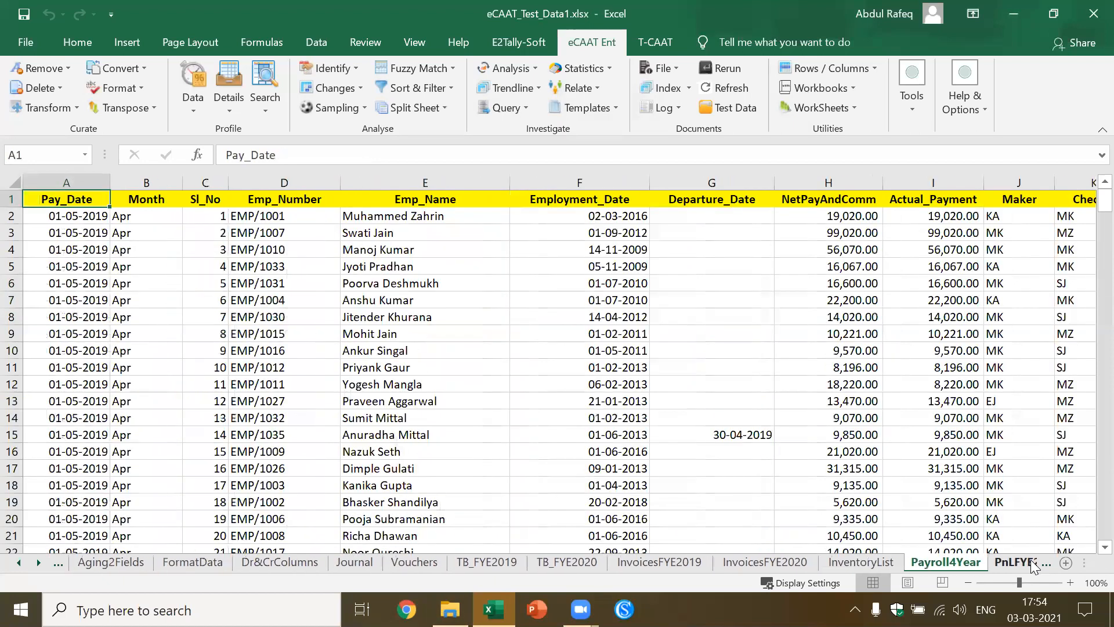
click(516, 372)
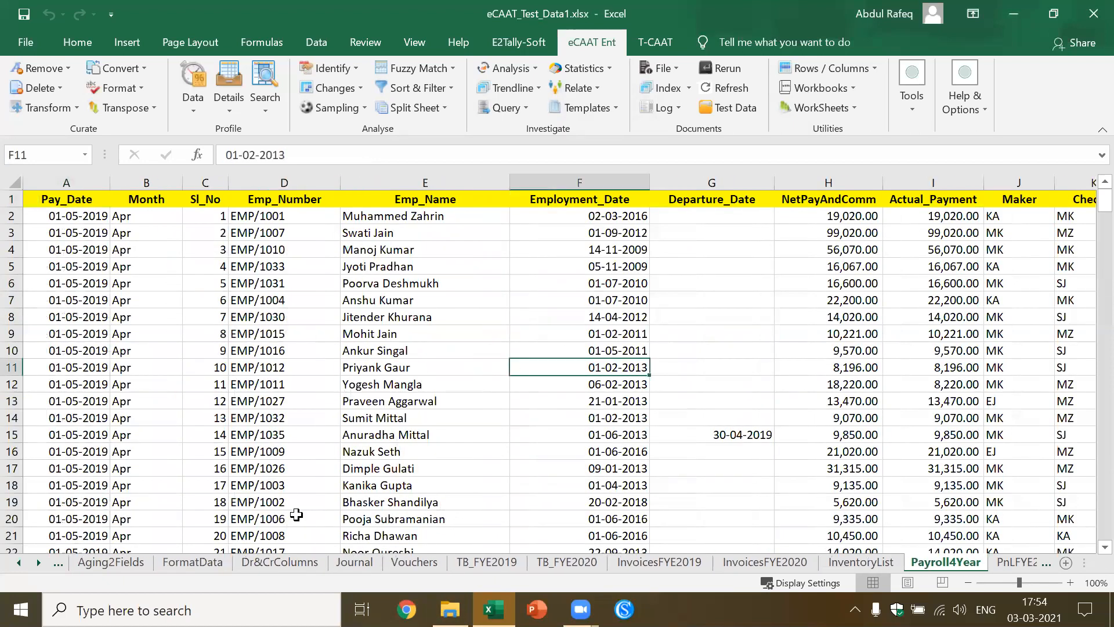
click(19, 562)
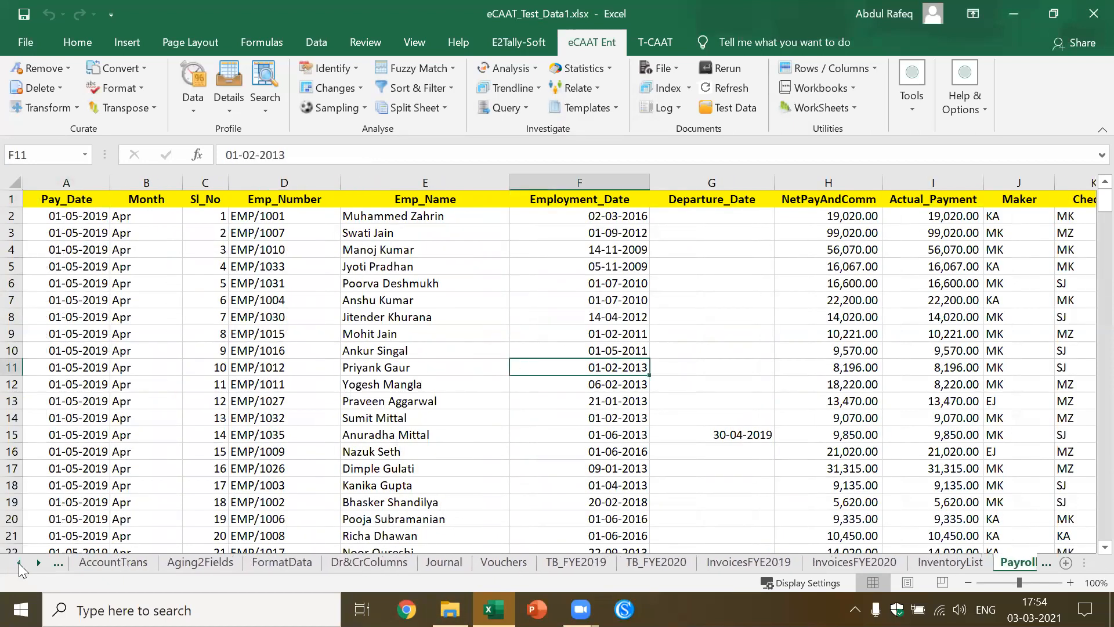
click(378, 371)
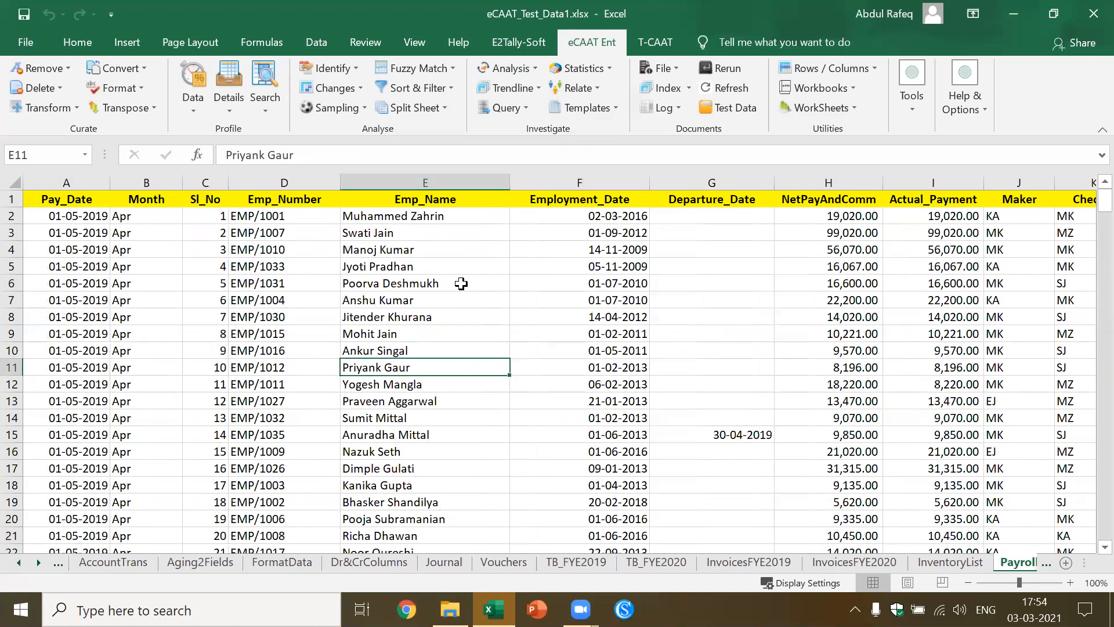